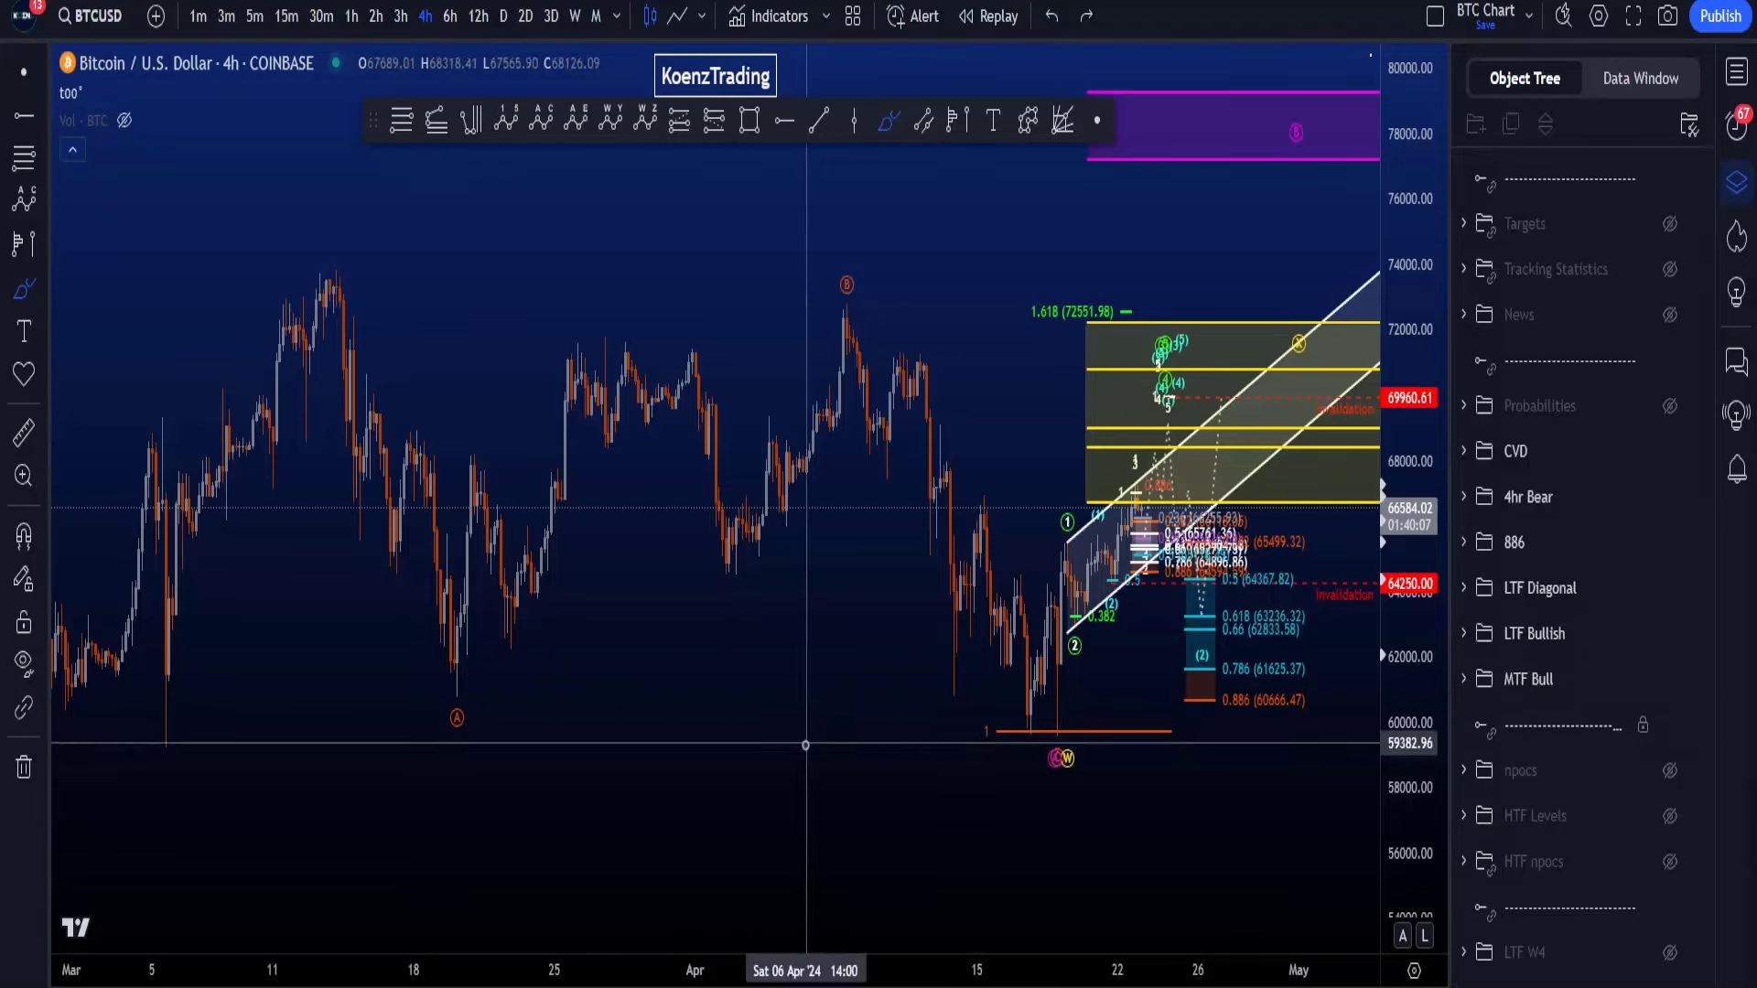
Step: Circle the whole price structure from mid-March through the current move with the brush and undo the stroke
mouse_move(927, 772)
mouse_down()
mouse_move(1307, 585)
mouse_move(229, 549)
mouse_move(1268, 794)
mouse_up()
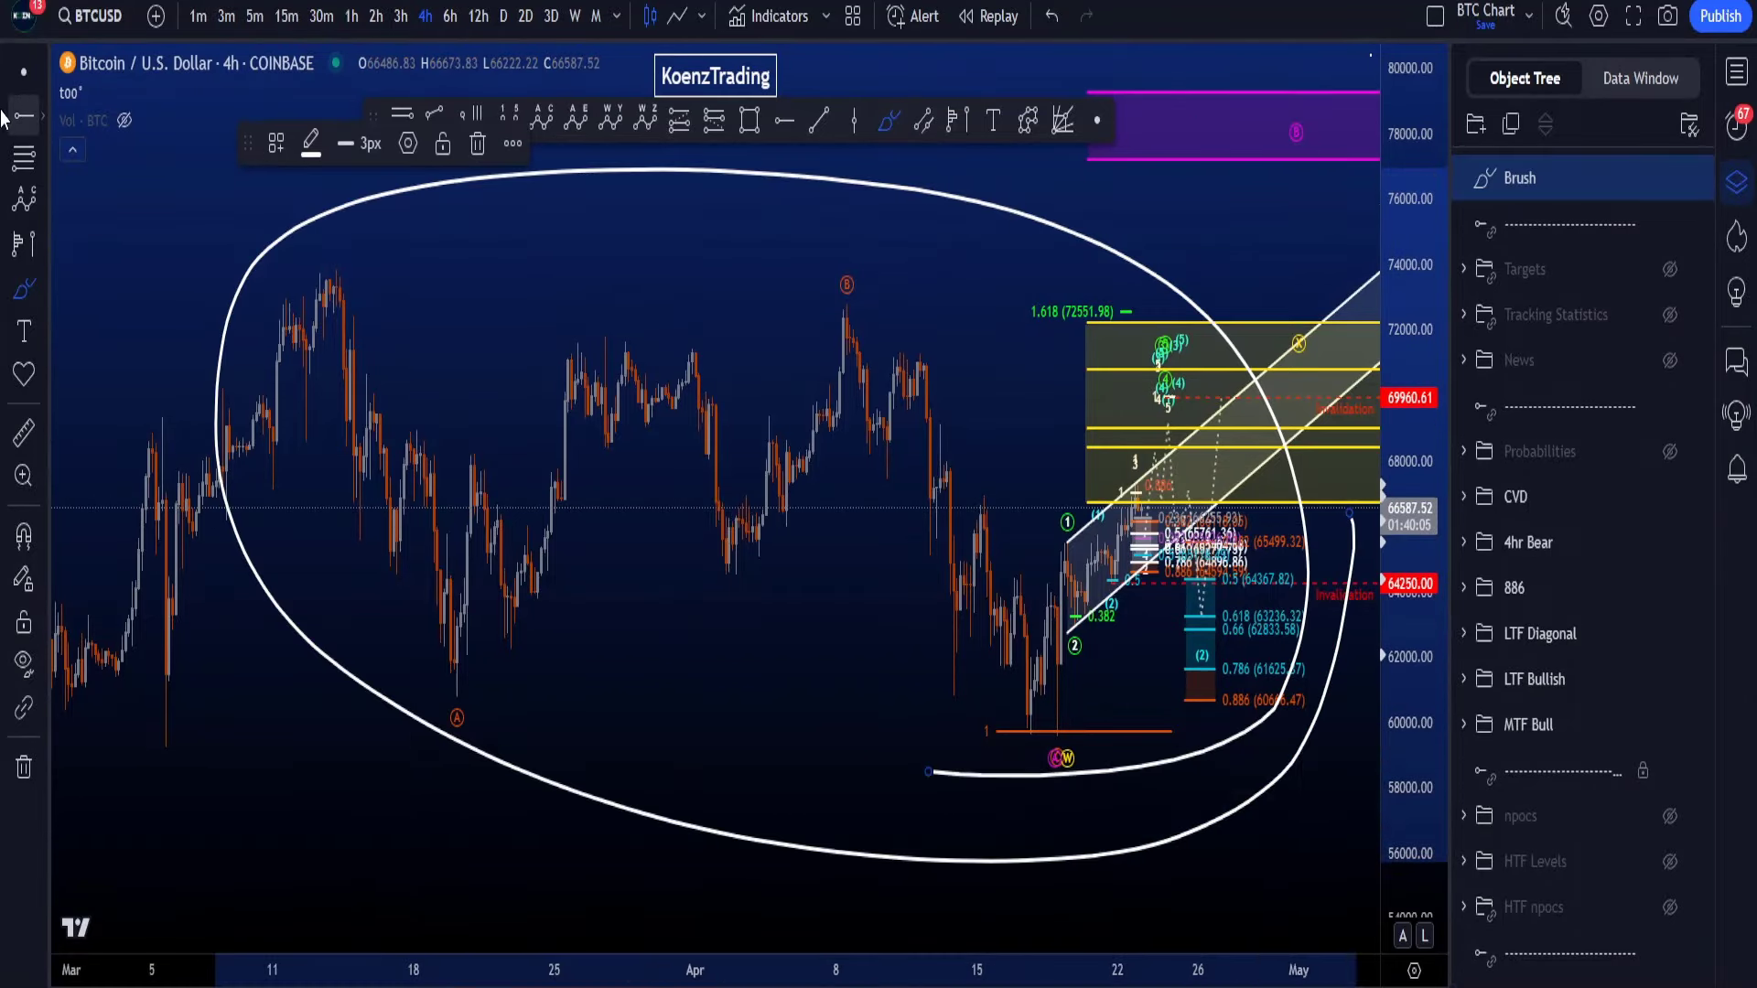
key(ctrl+z)
key(ctrl+z)
key(ctrl+z)
Step: Trace the A-B-C correction from the mid-March high to low C twice with the brush, clearing the strokes each time
click(22, 75)
drag(1156, 652, 1059, 651)
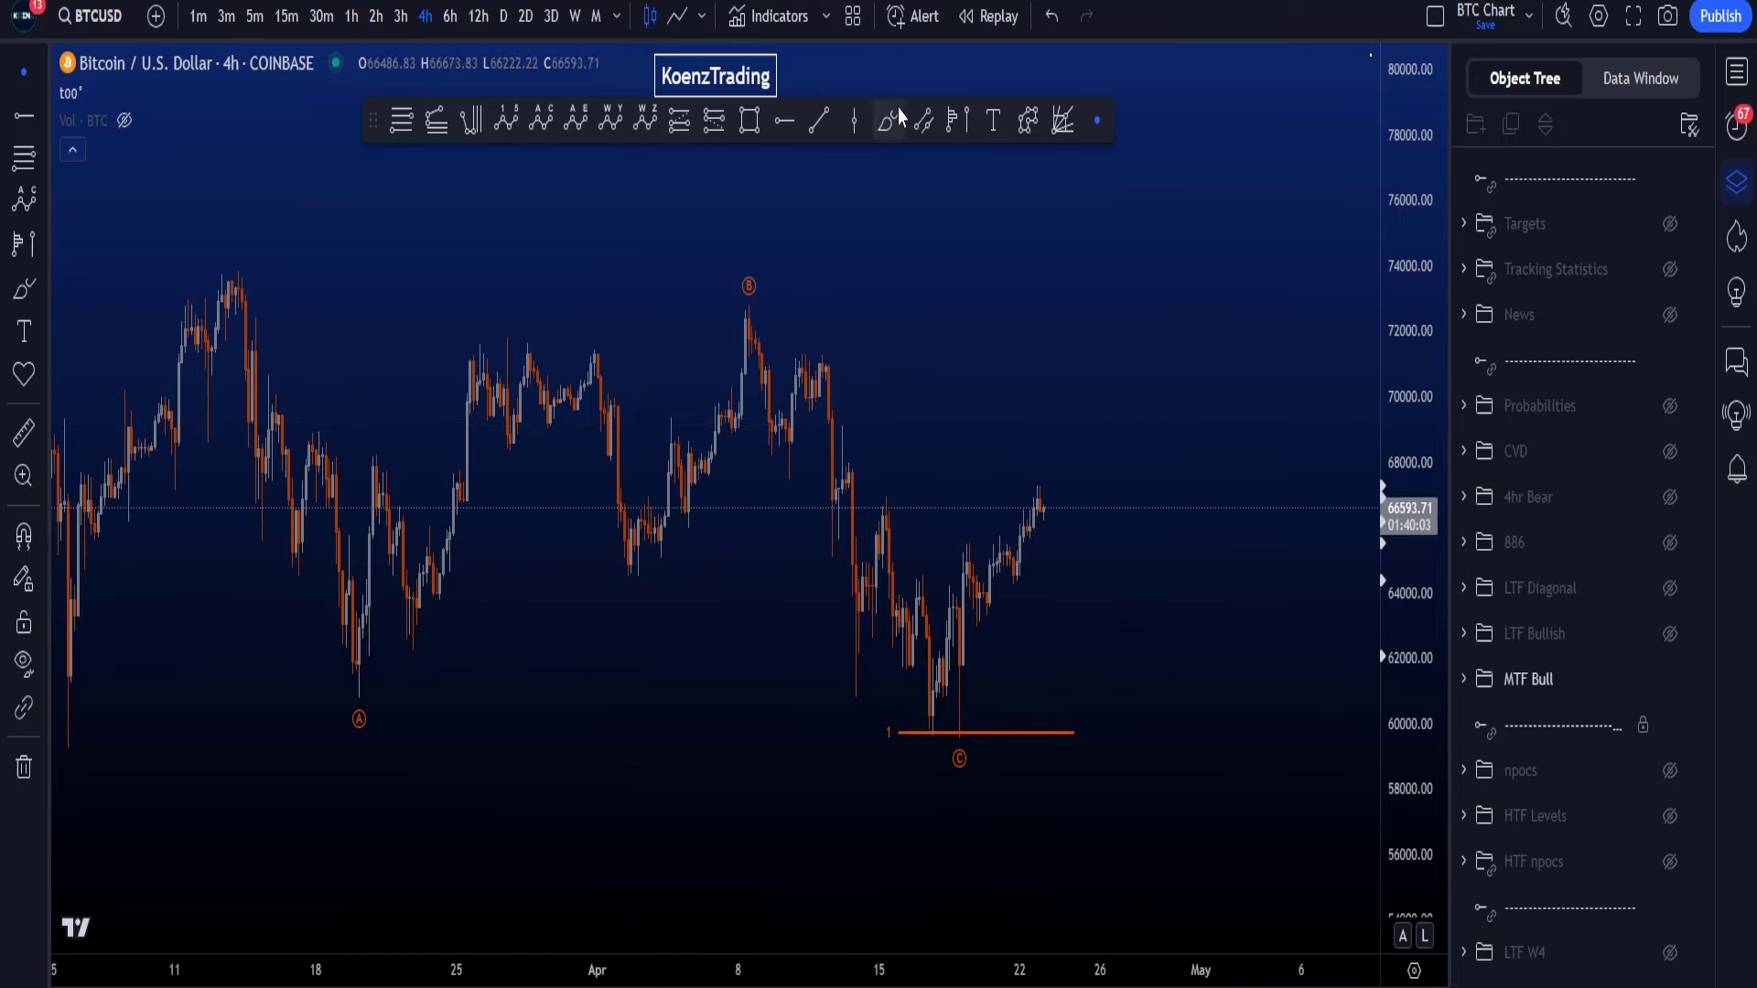
mouse_move(224, 302)
mouse_down()
mouse_move(220, 457)
mouse_move(361, 640)
mouse_move(640, 483)
mouse_move(769, 322)
mouse_up()
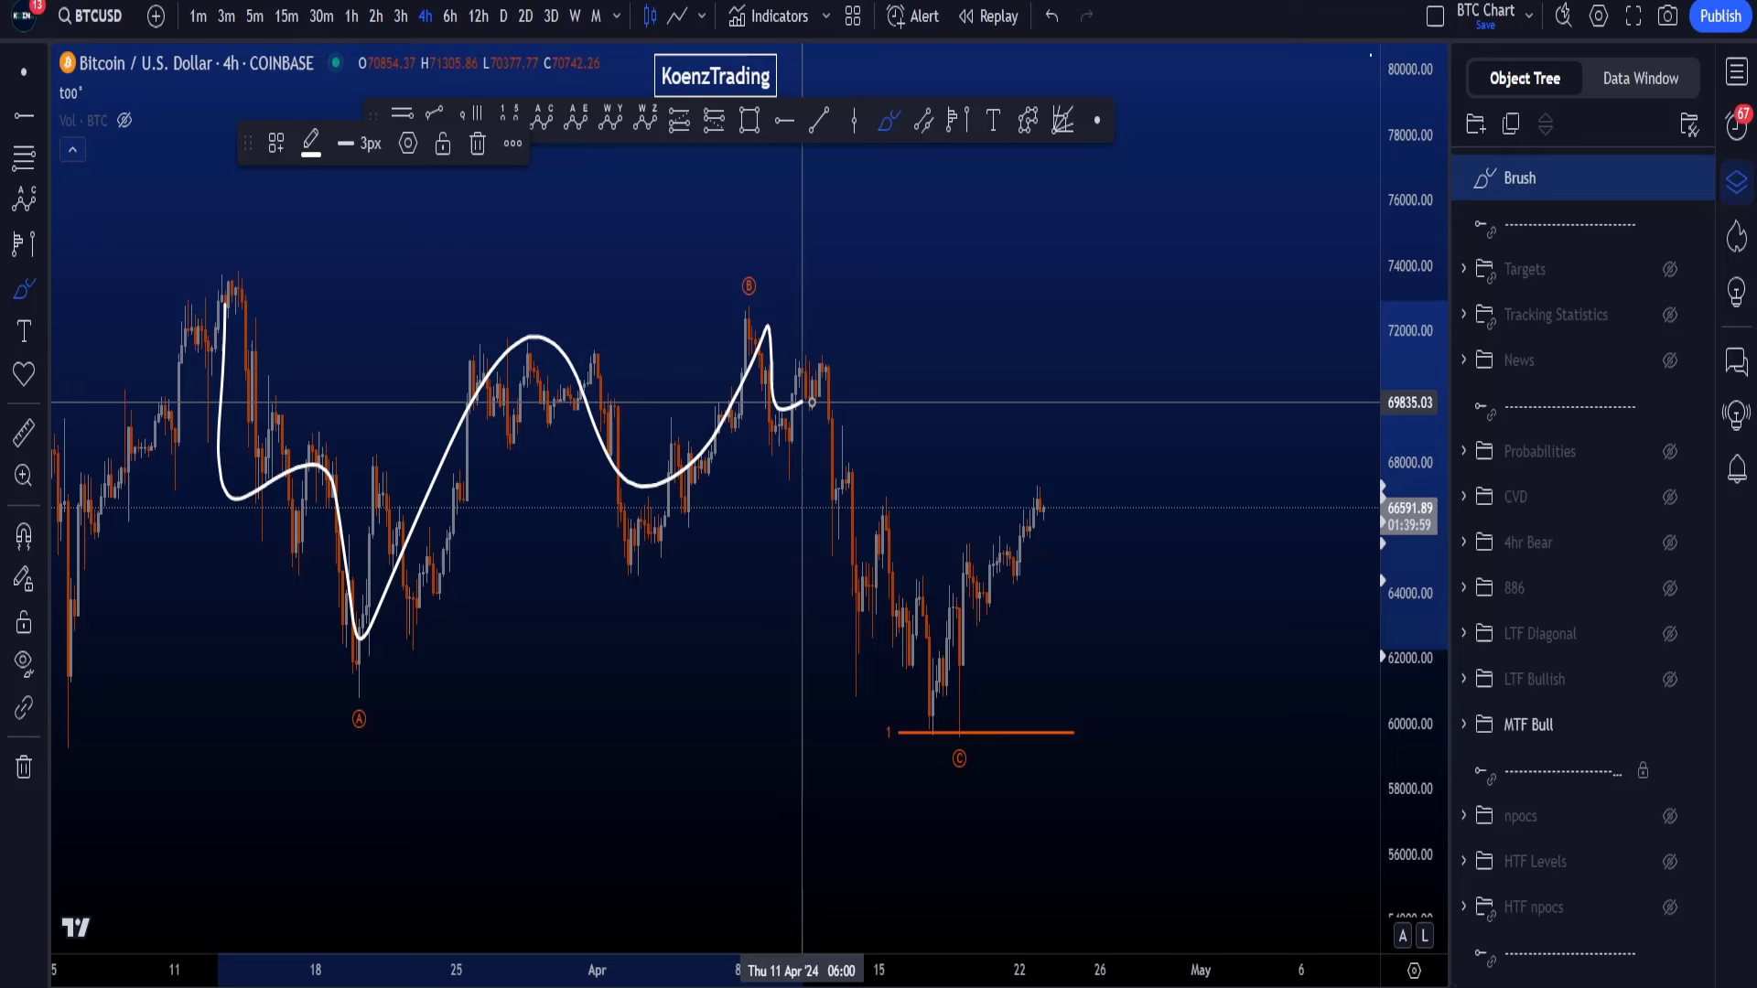
mouse_move(812, 403)
mouse_down()
mouse_move(952, 717)
mouse_move(892, 695)
mouse_up()
key(ctrl+z)
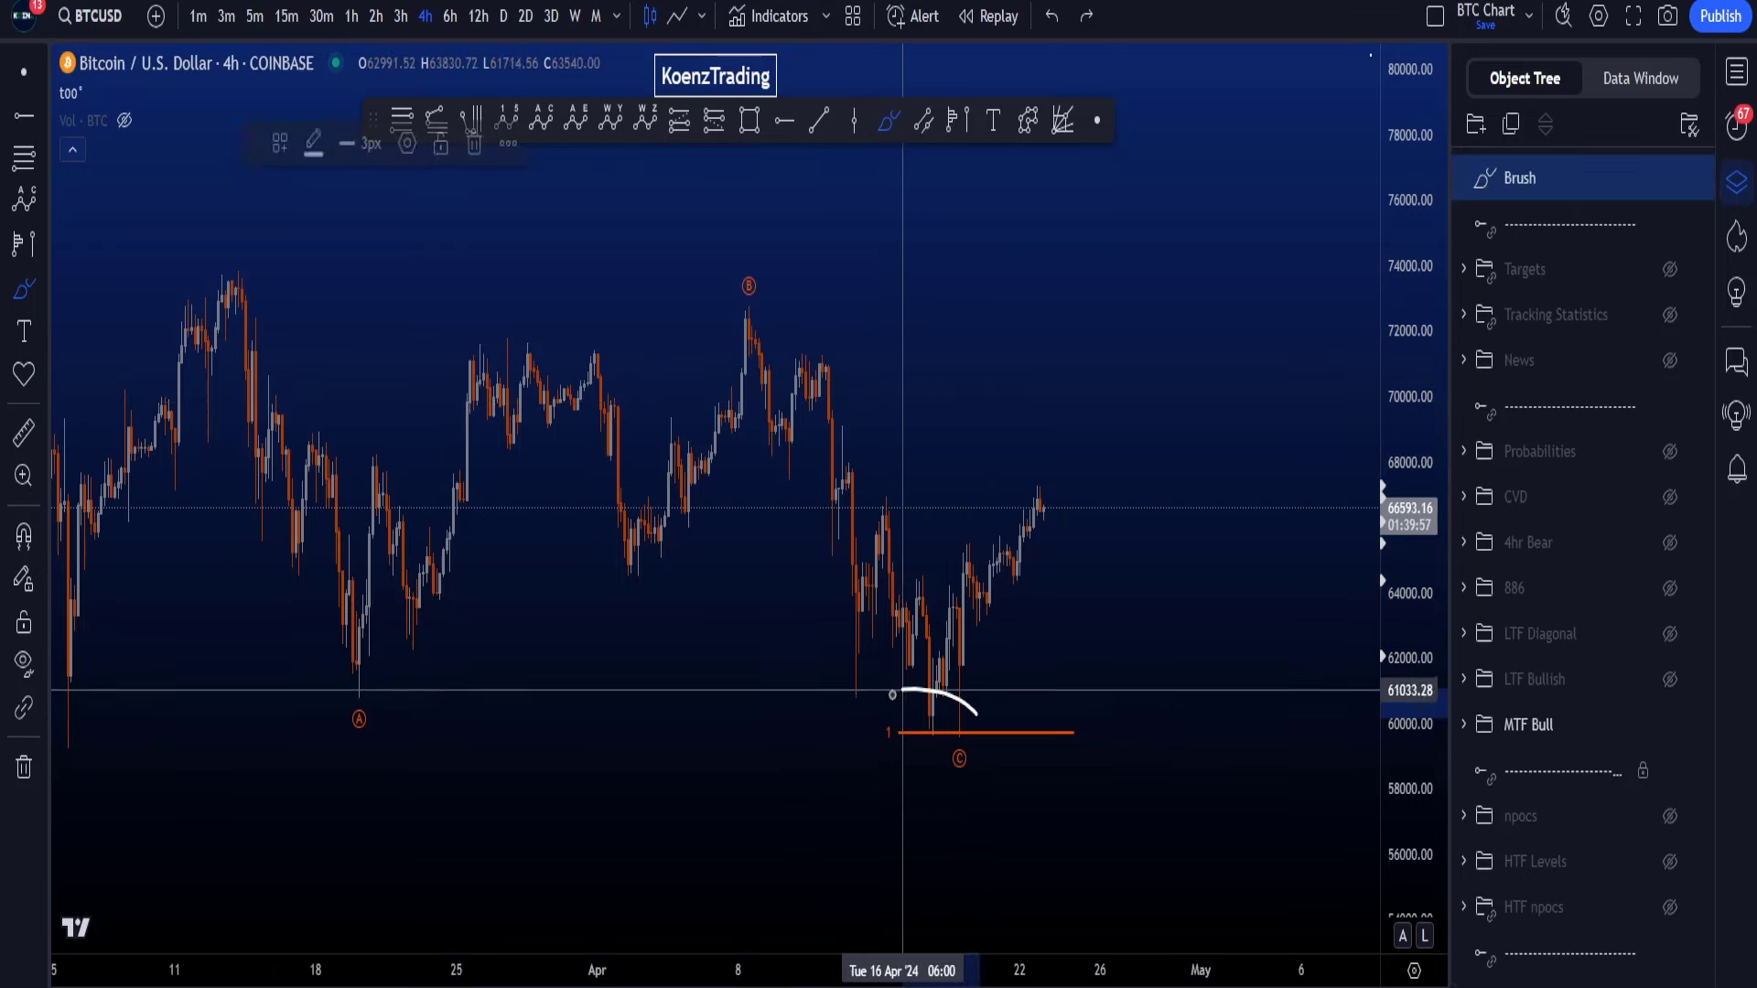
key(ctrl+z)
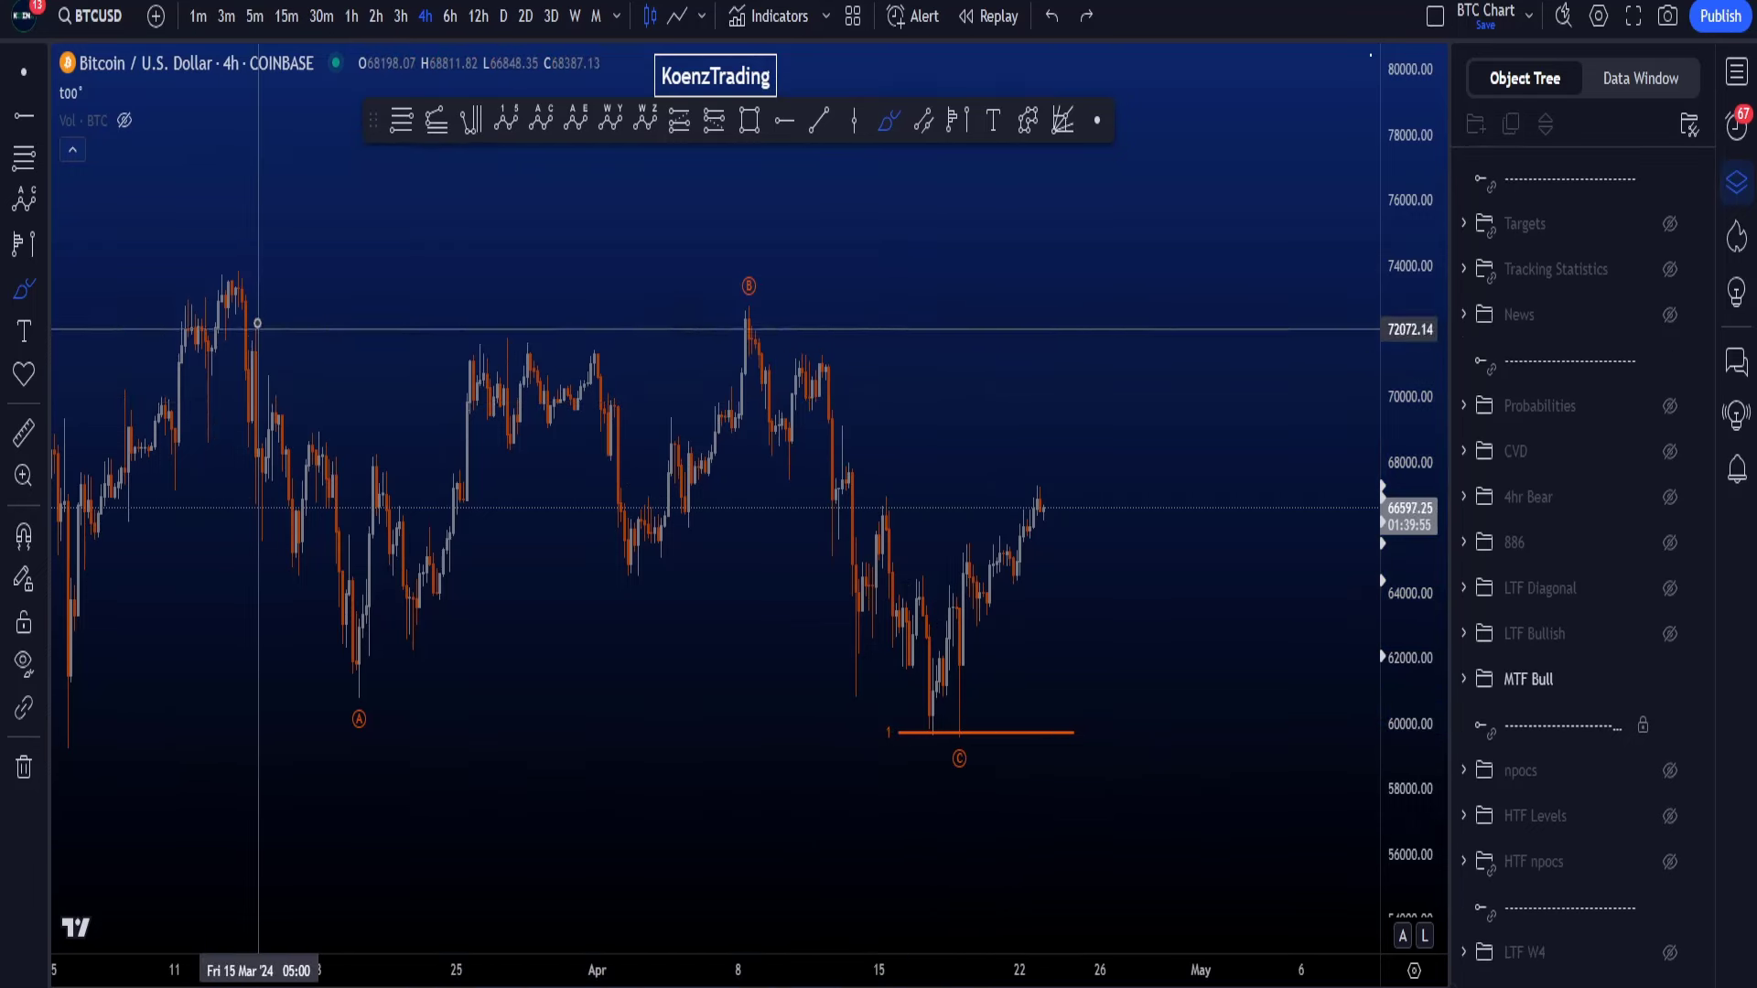
mouse_move(256, 276)
mouse_down()
mouse_move(215, 275)
mouse_move(306, 589)
mouse_move(366, 631)
mouse_move(773, 275)
mouse_move(761, 307)
mouse_up()
key(ctrl+z)
drag(924, 700, 915, 737)
key(ctrl+z)
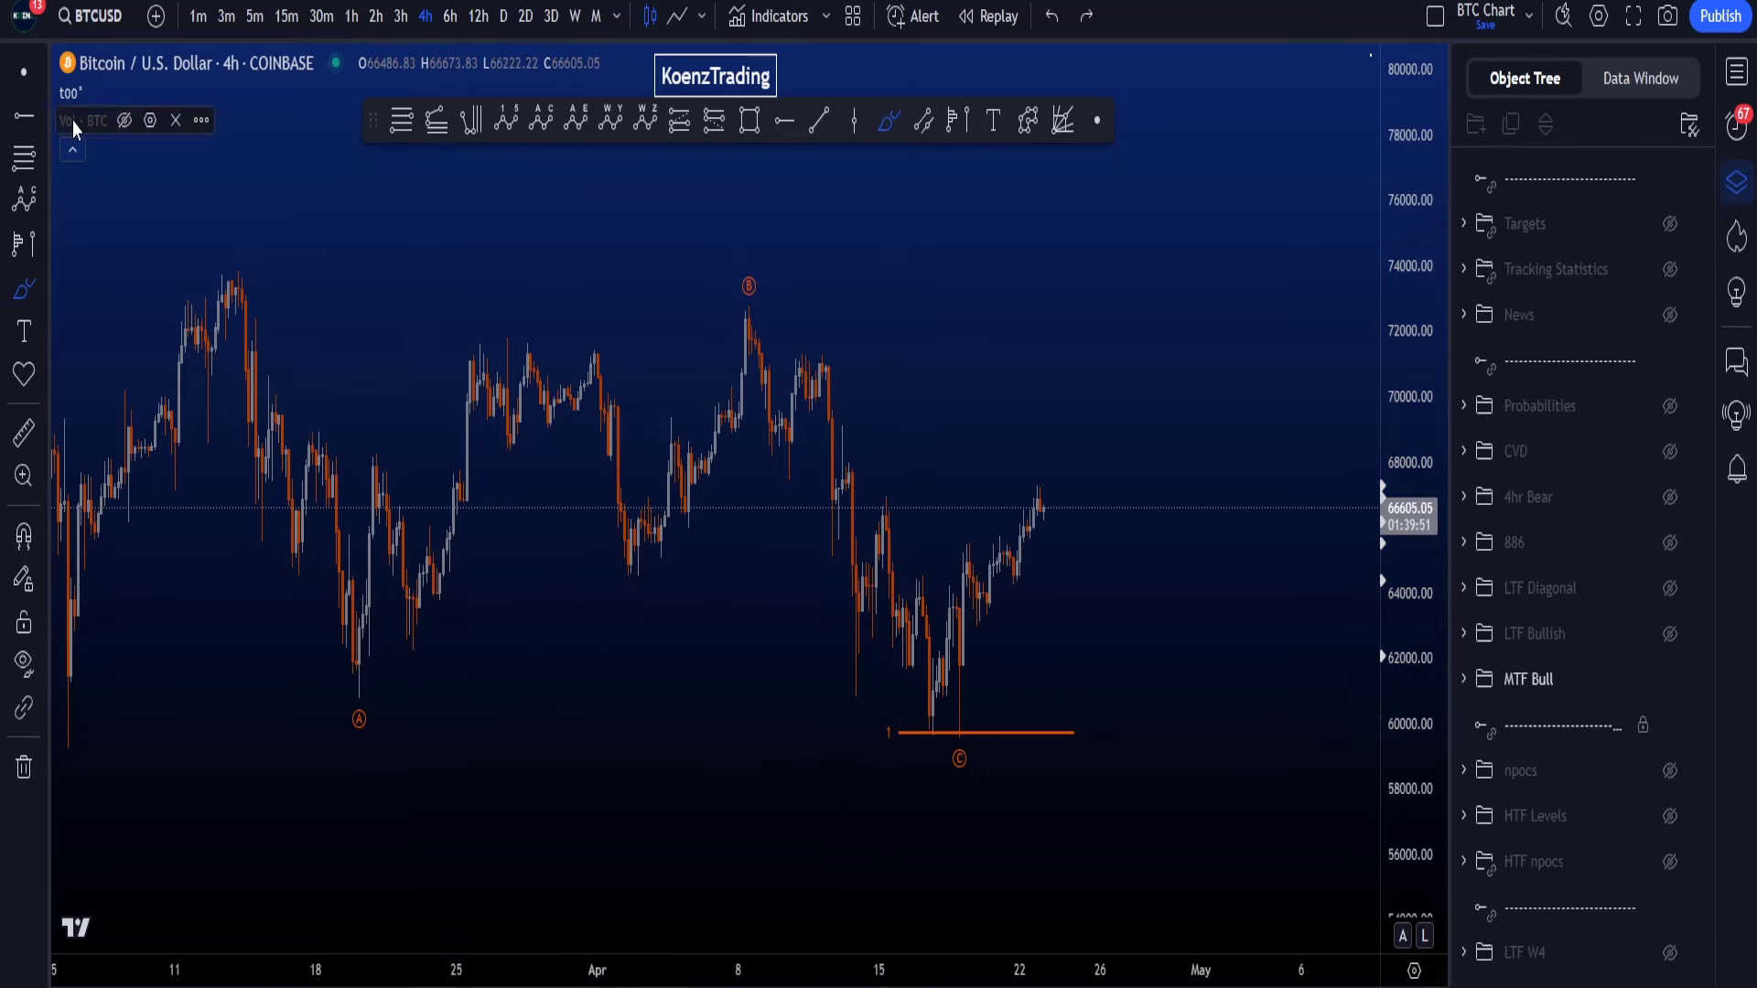
Step: Switch the chart to the 1h timeframe and show the LTF Bullish drawings in place of the MTF Bull group
click(348, 20)
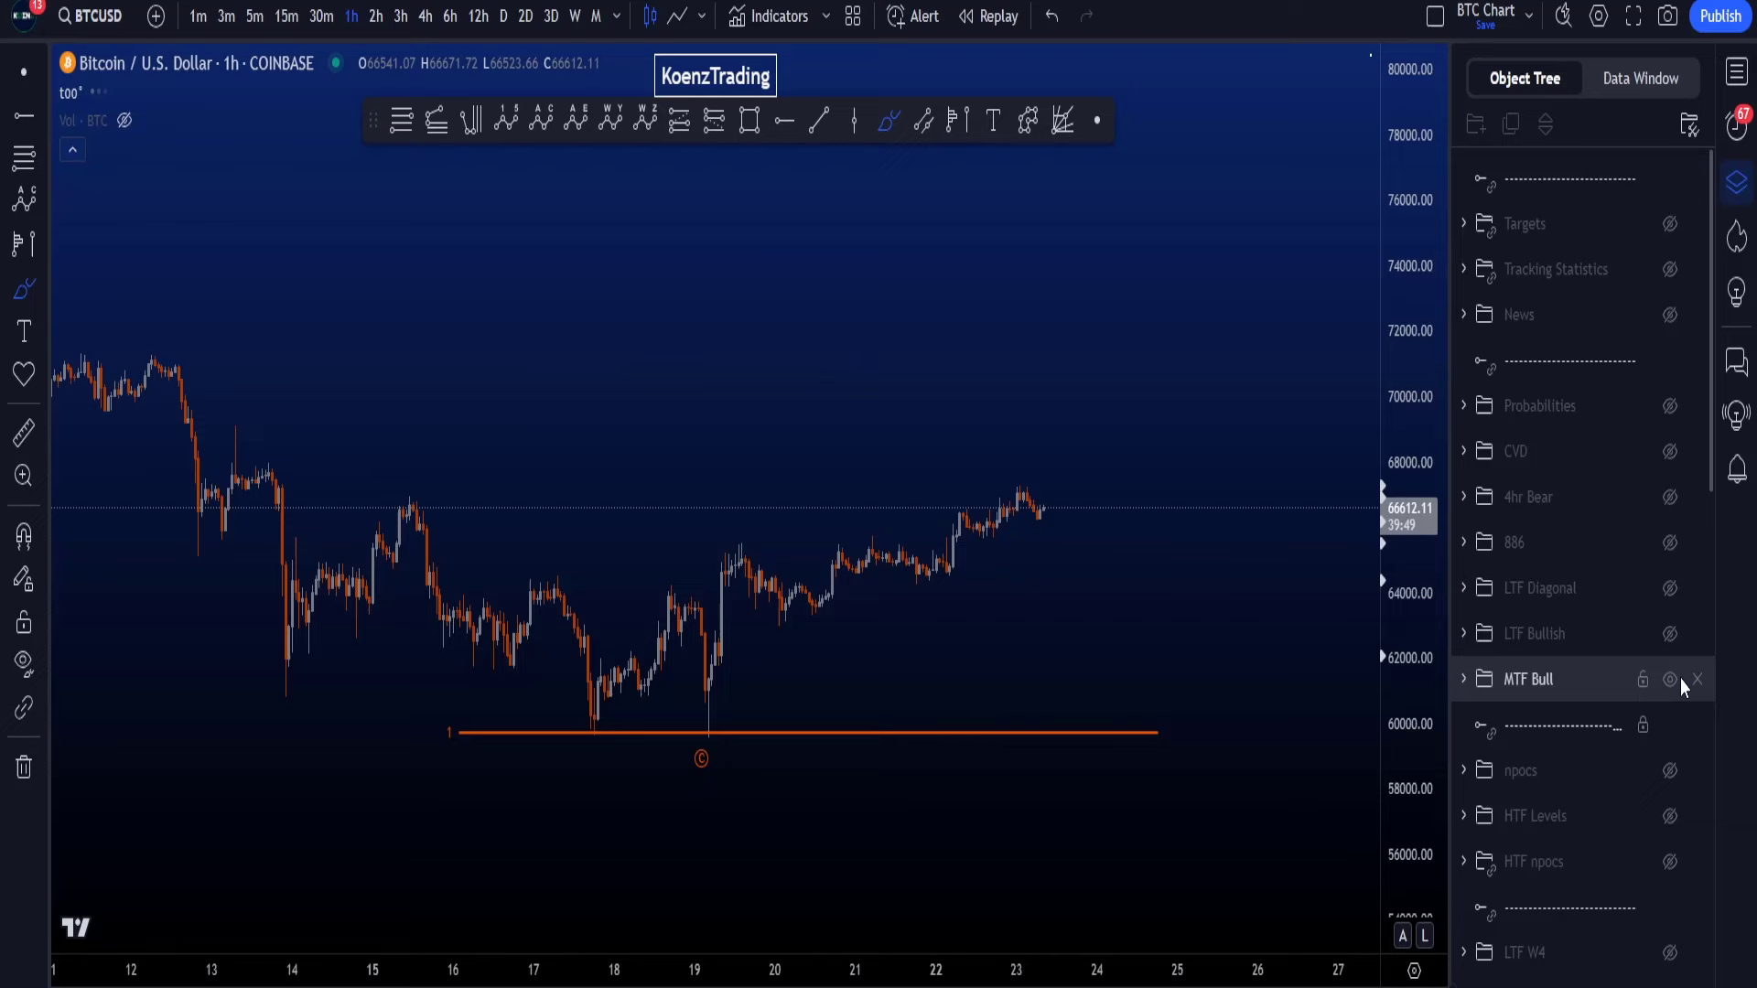
click(1676, 680)
click(1670, 634)
drag(1121, 750, 1230, 757)
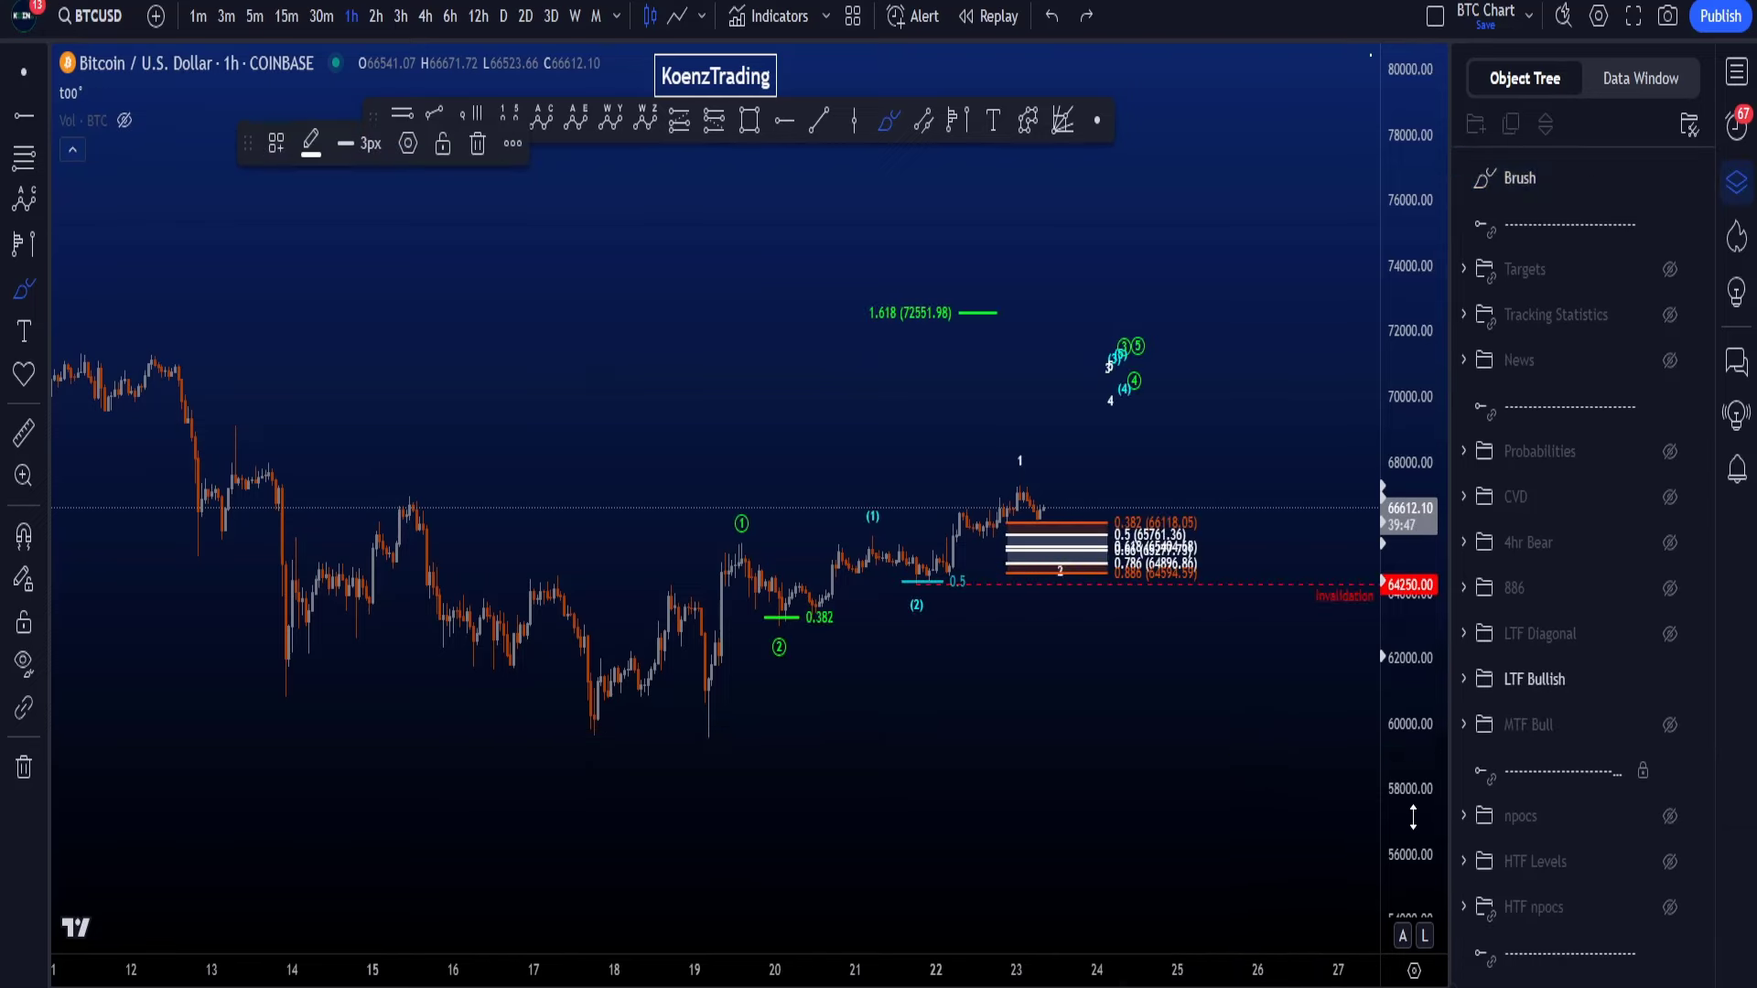
drag(1412, 817, 1414, 535)
scroll(1056, 736, up, 2)
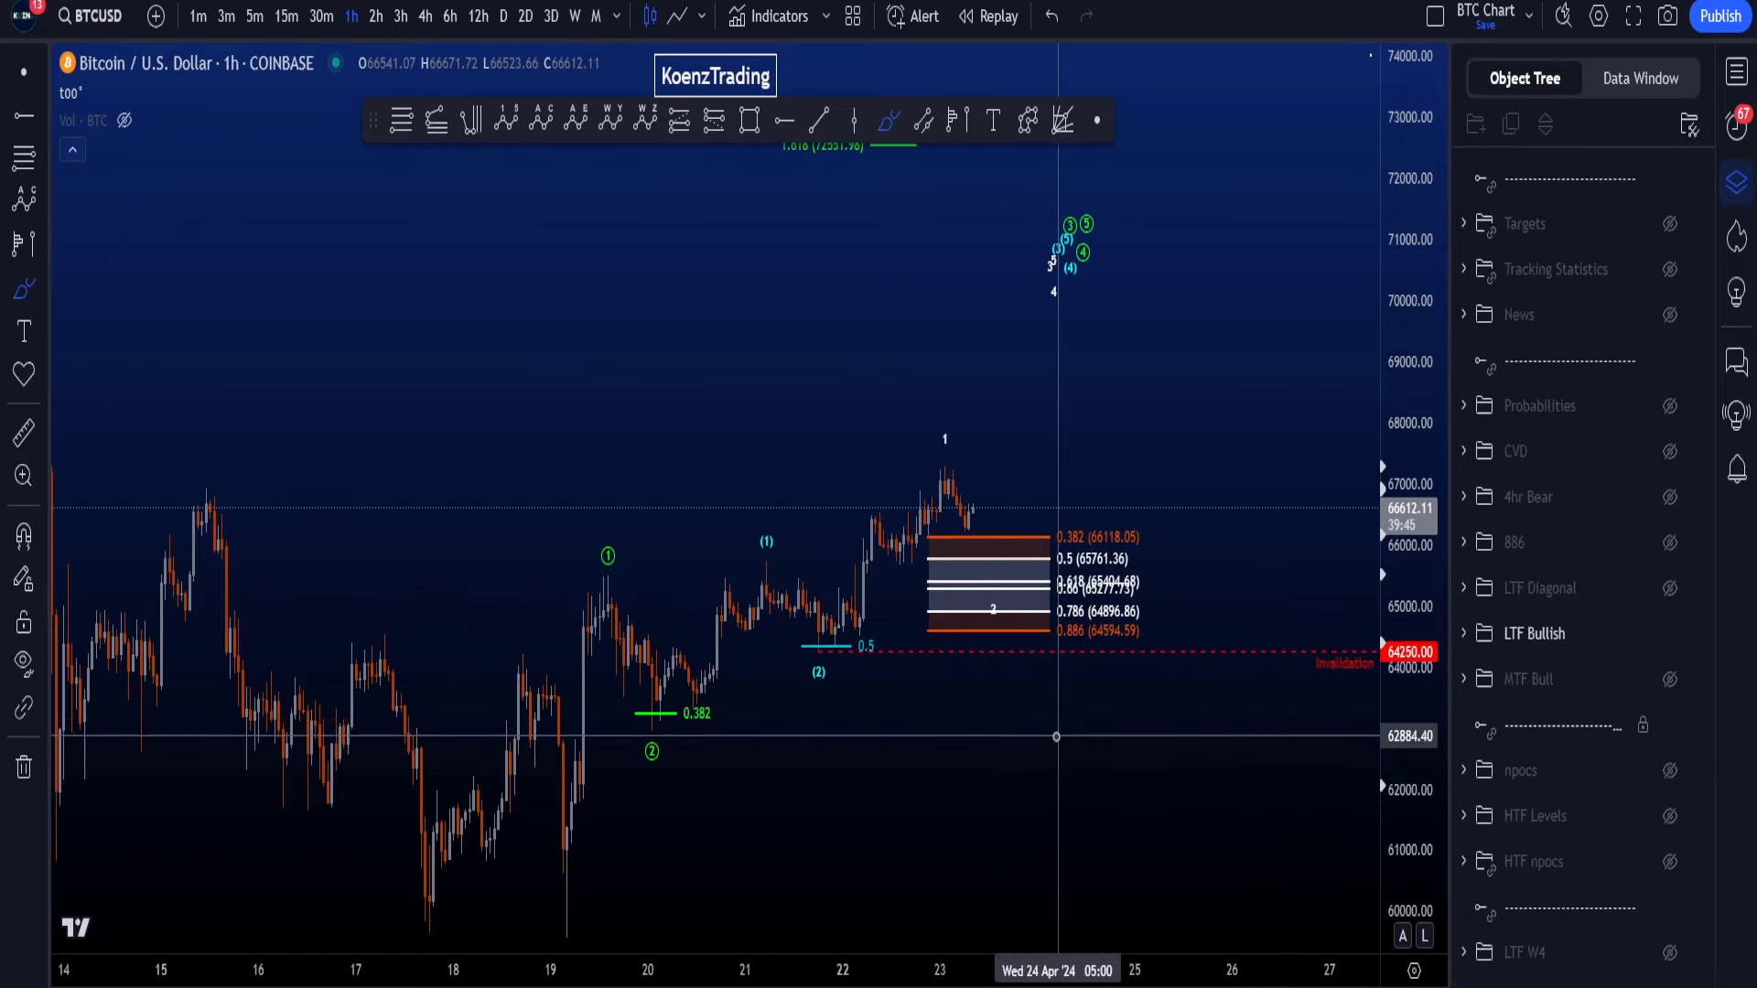
Step: Trace the bullish wave path from the 19 April low to wave 1 and up toward the targets, and undo the strokes
drag(570, 844, 595, 618)
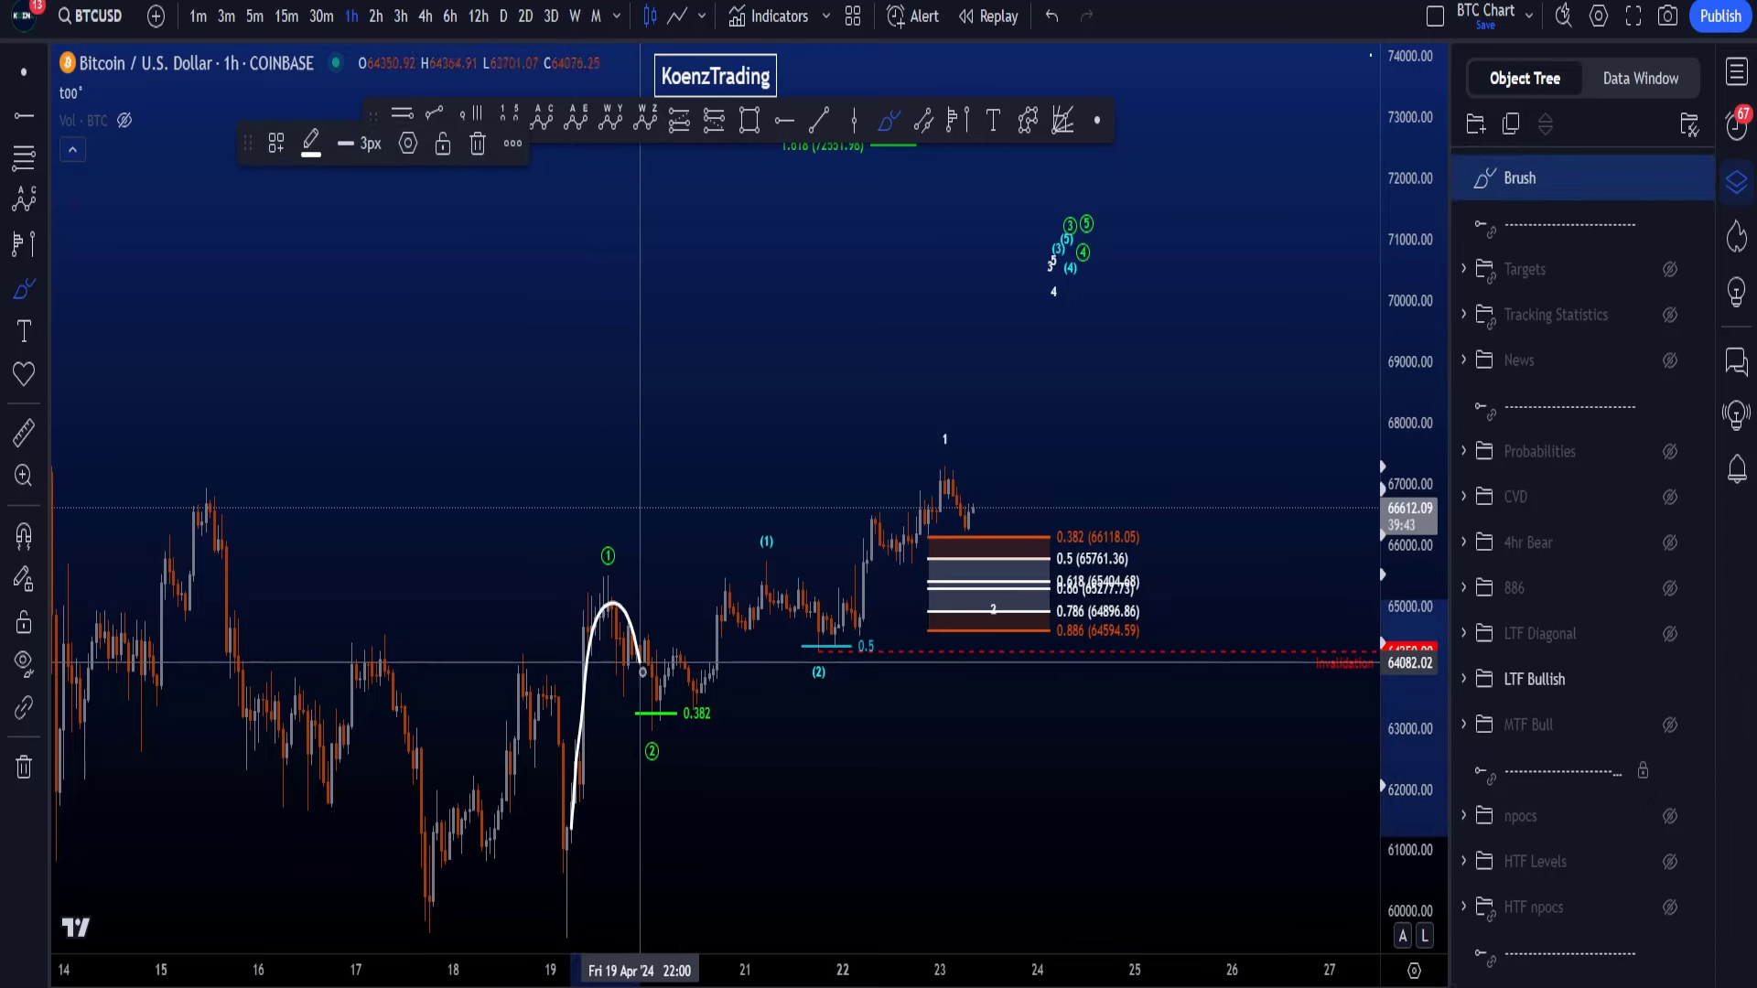
drag(799, 567, 831, 643)
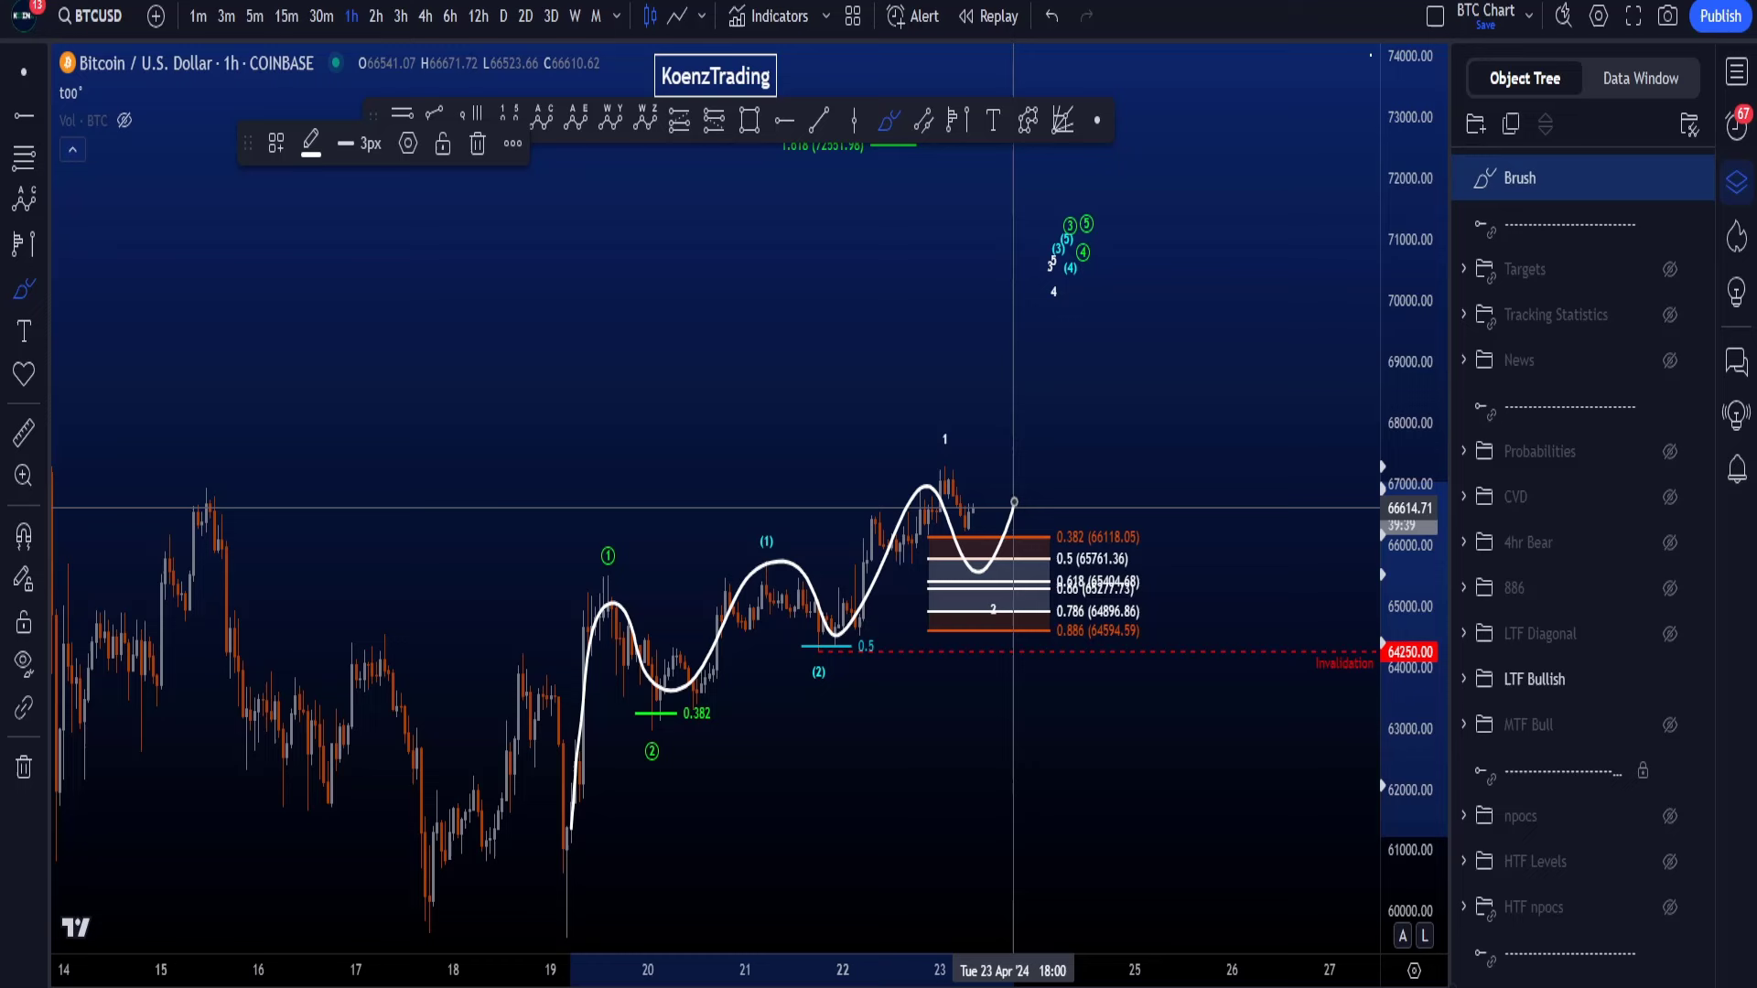
mouse_move(1031, 449)
mouse_down()
mouse_move(1093, 233)
mouse_move(1132, 277)
mouse_up()
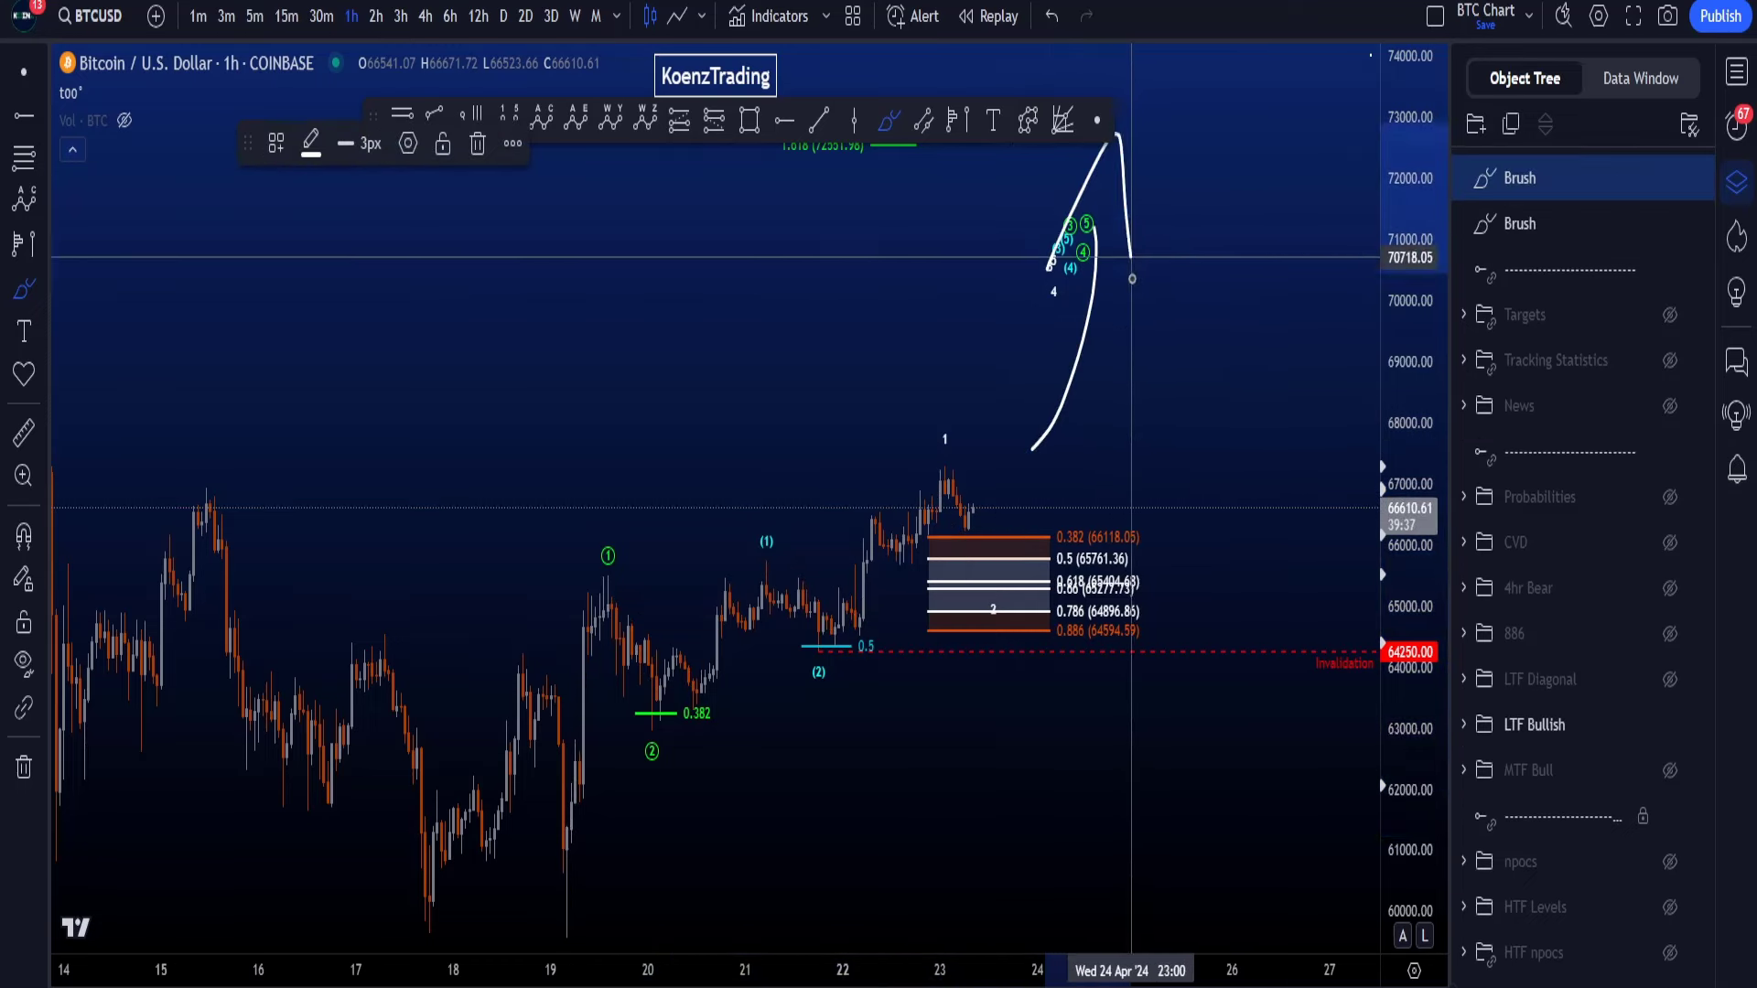
key(ctrl+z)
key(ctrl+z)
Step: Mark the circled wave 2 low at the 0.382 retracement with the brush and undo the mark
drag(1400, 653, 1396, 465)
scroll(1110, 603, up, 2)
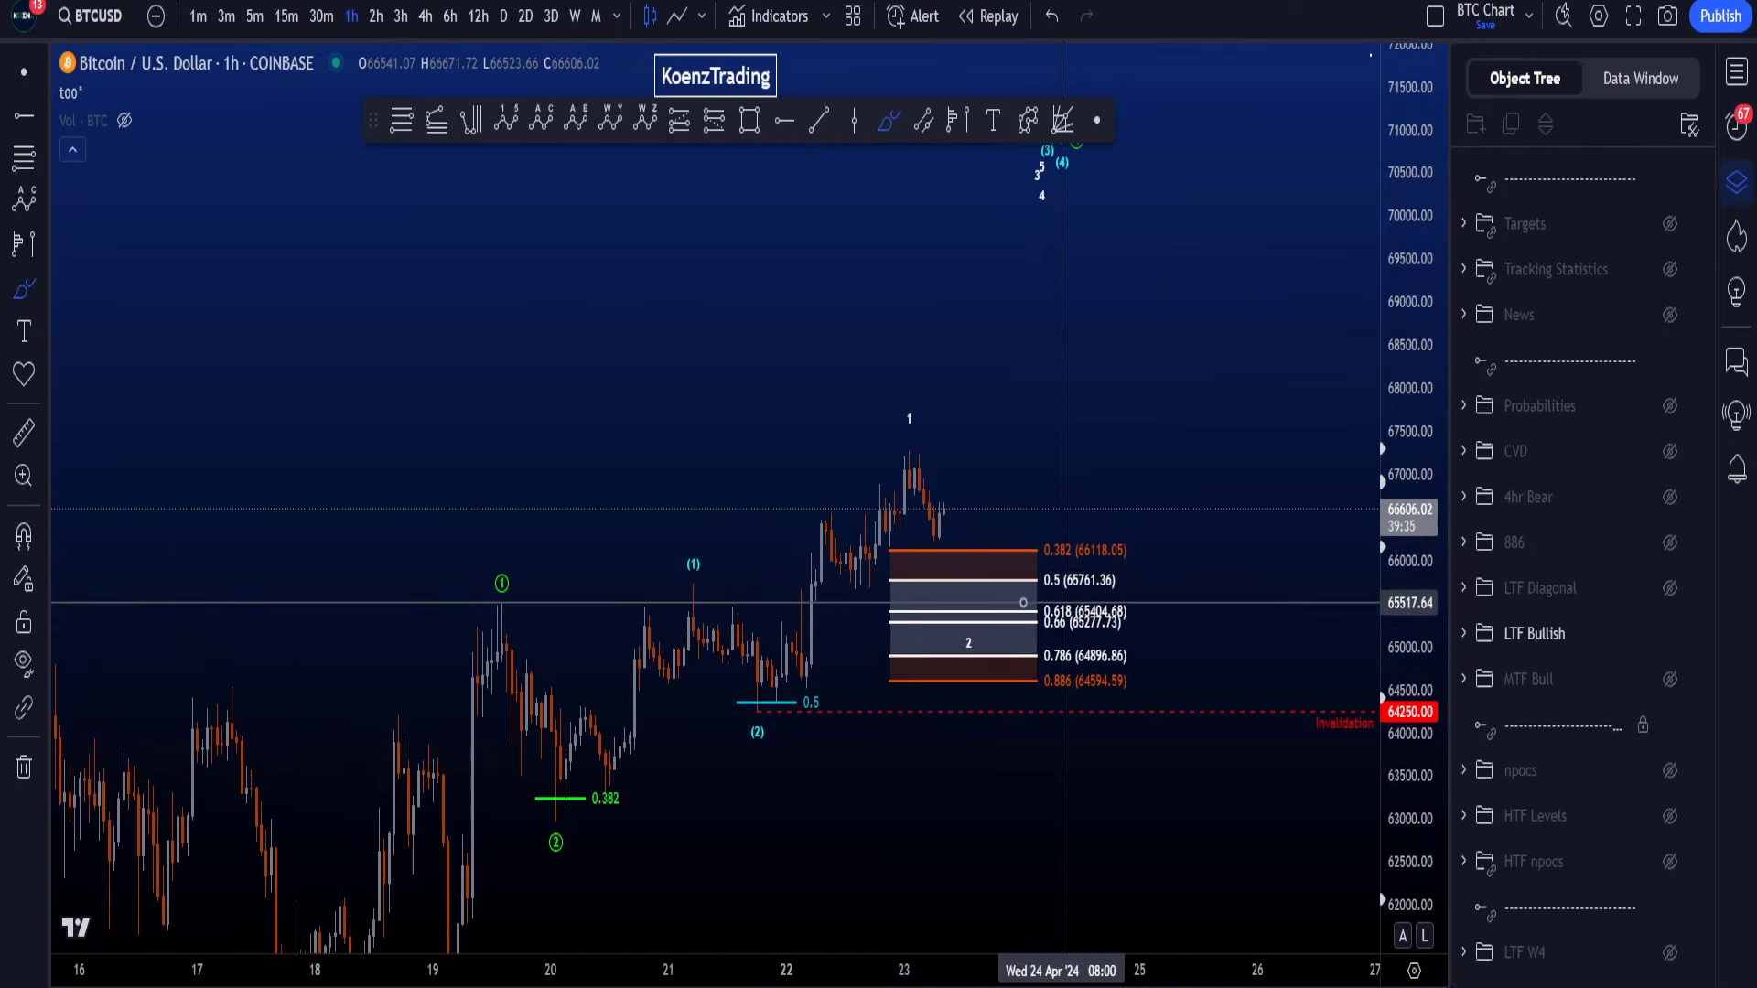
drag(1125, 455, 1075, 426)
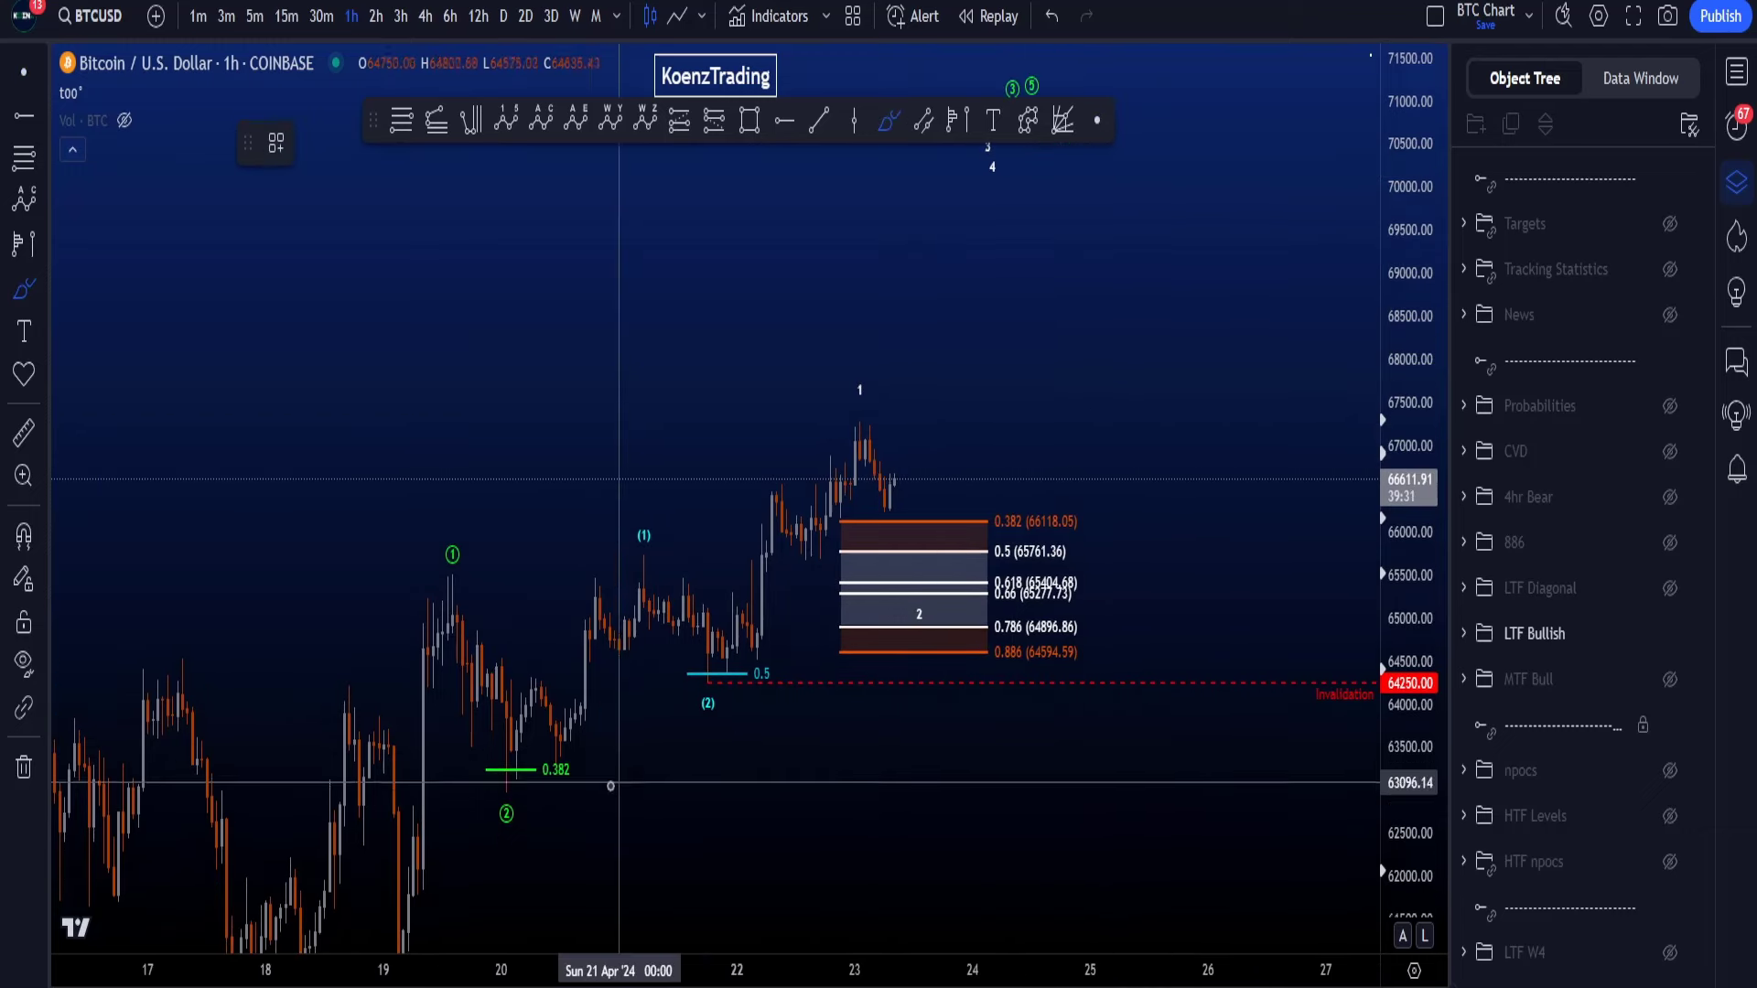
mouse_move(548, 834)
mouse_down()
mouse_move(463, 803)
mouse_move(588, 811)
mouse_up()
key(ctrl+z)
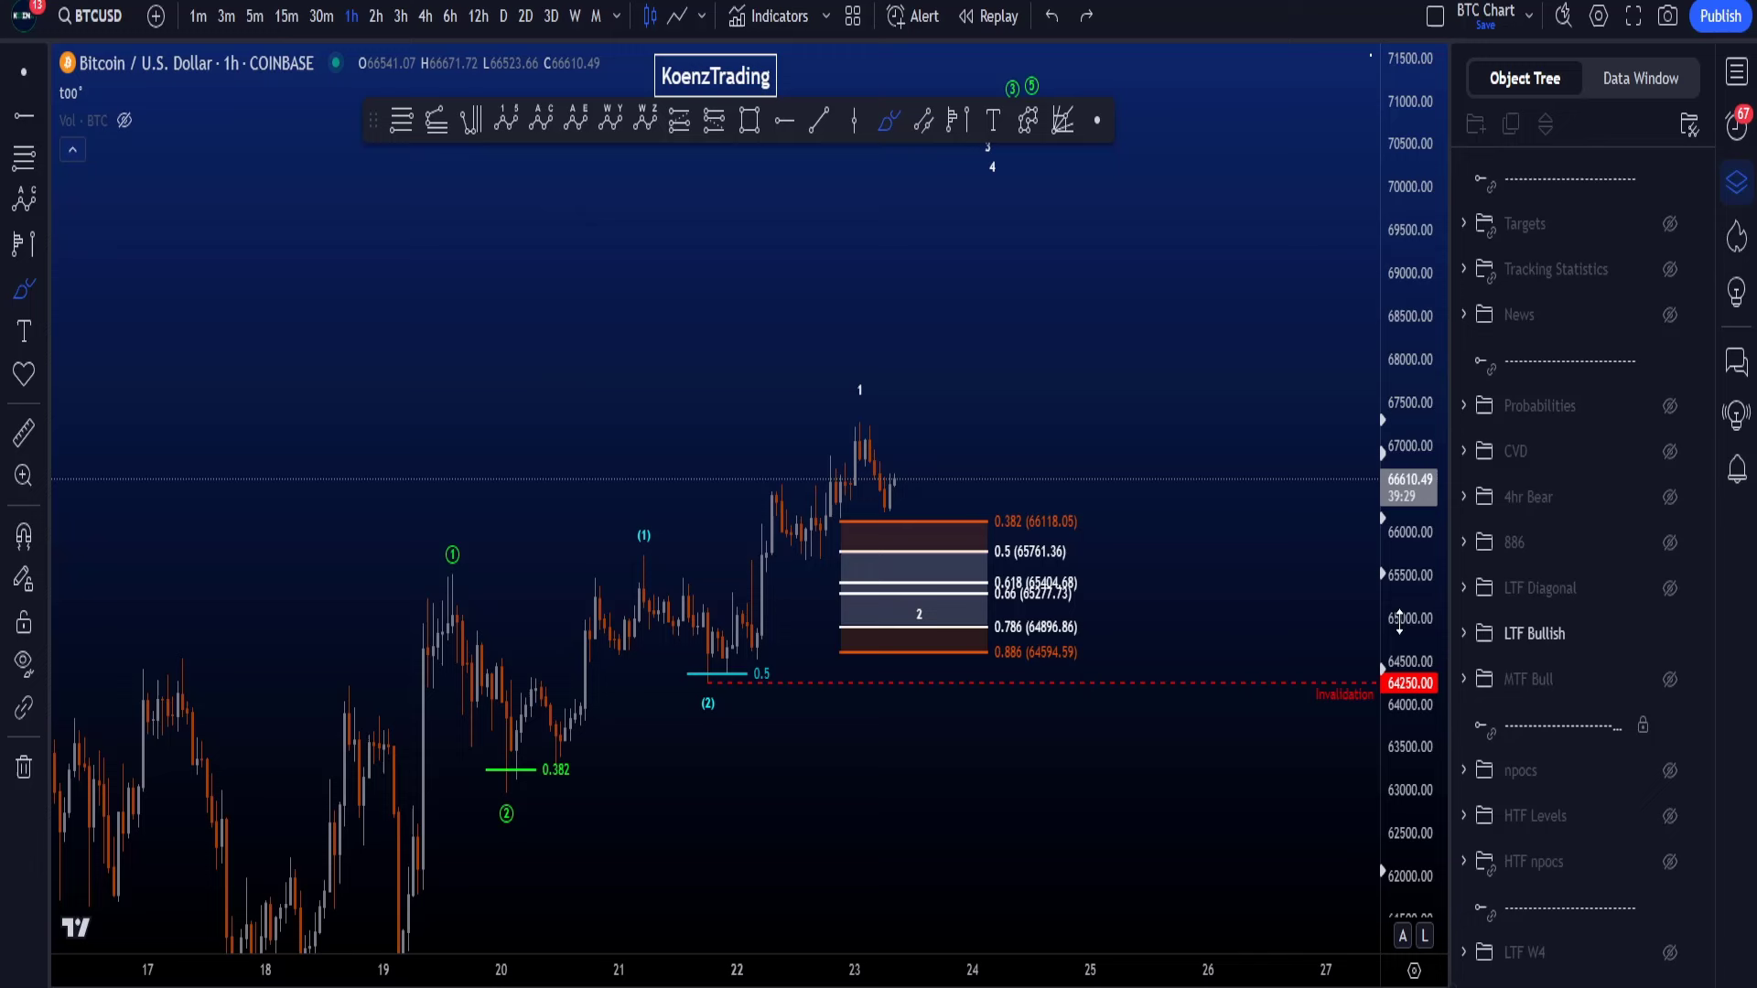
Step: Mark the leg from the 19 April low to the circled wave 1 high, re-mark circled wave 2, and undo both strokes
drag(1402, 778, 1401, 899)
mouse_move(448, 861)
mouse_down()
mouse_move(386, 911)
mouse_move(414, 856)
mouse_move(420, 608)
mouse_move(455, 505)
mouse_move(416, 542)
mouse_up()
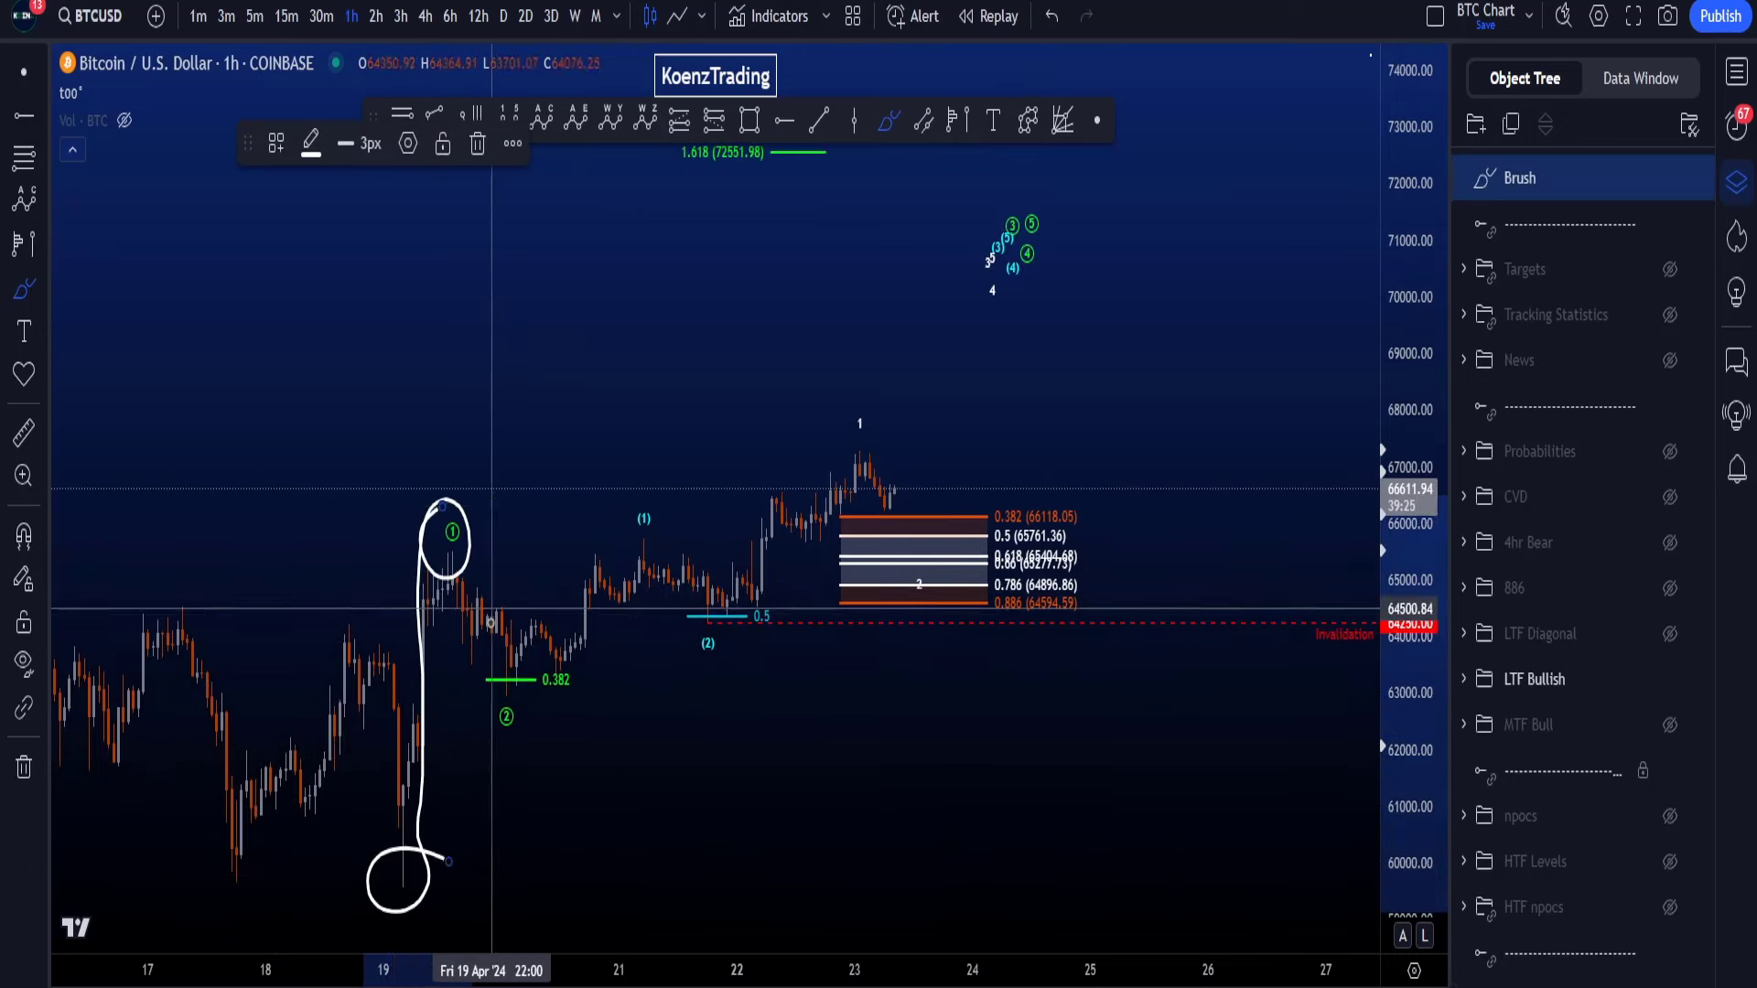
key(ctrl+z)
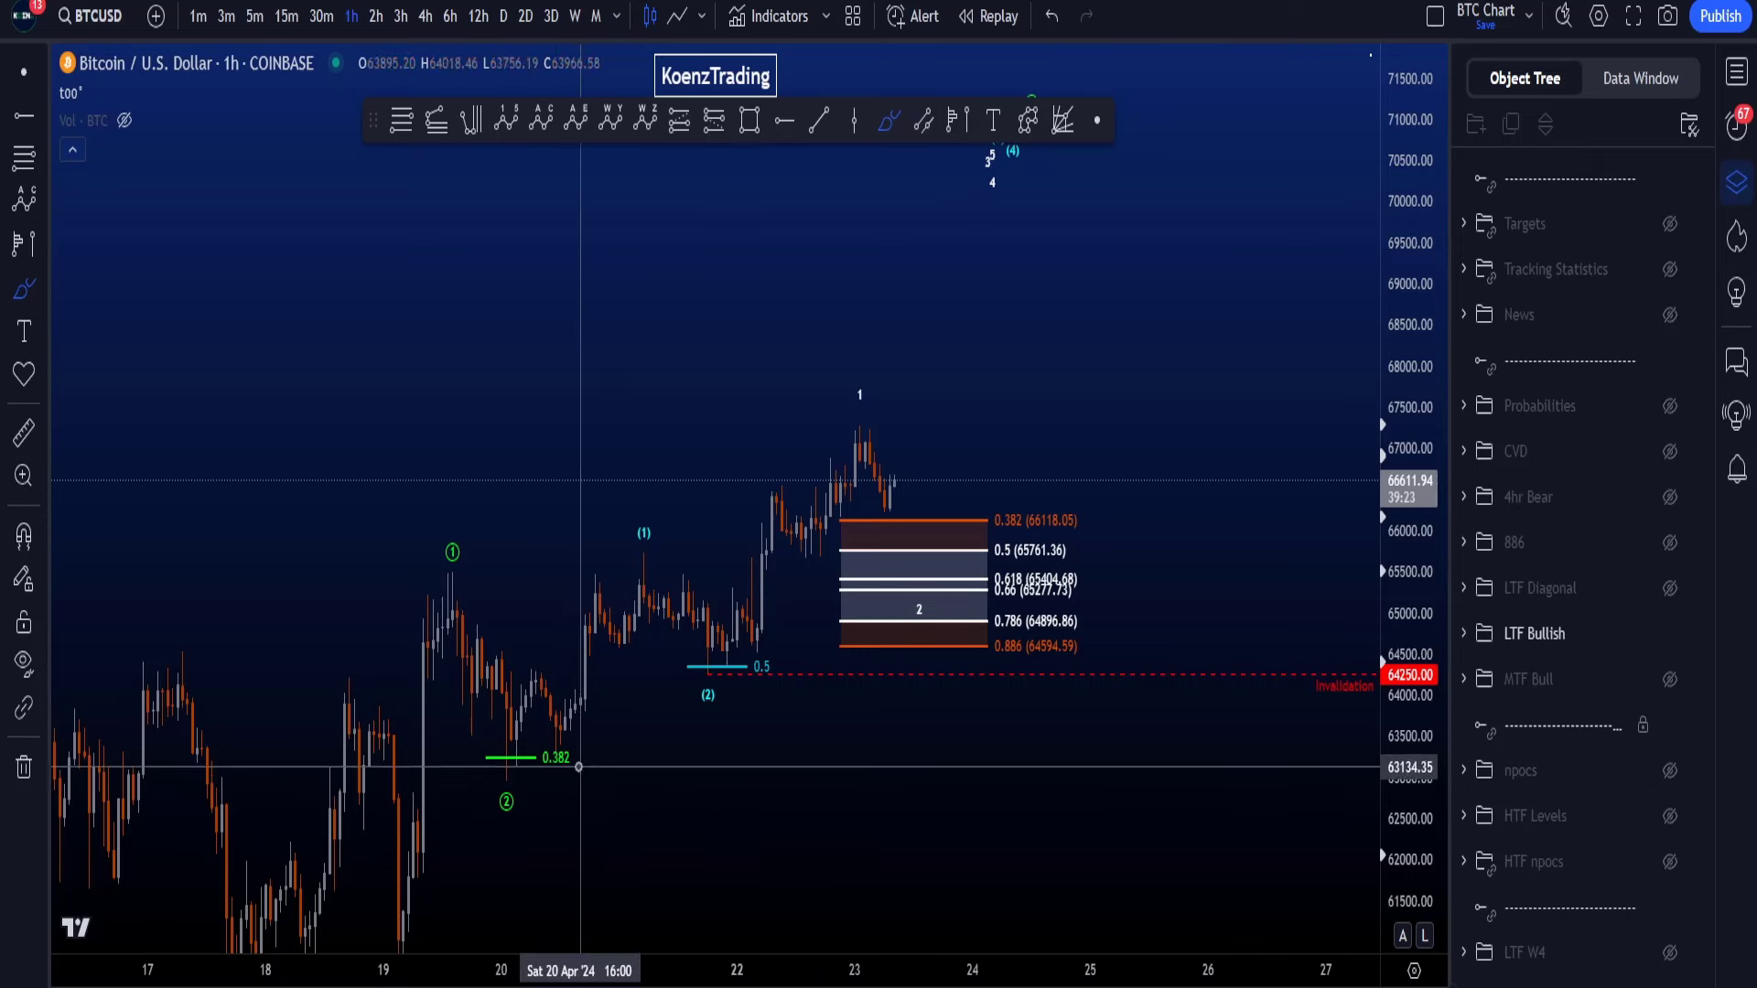
mouse_move(520, 831)
mouse_down()
mouse_move(455, 732)
mouse_move(526, 828)
mouse_up()
key(ctrl+z)
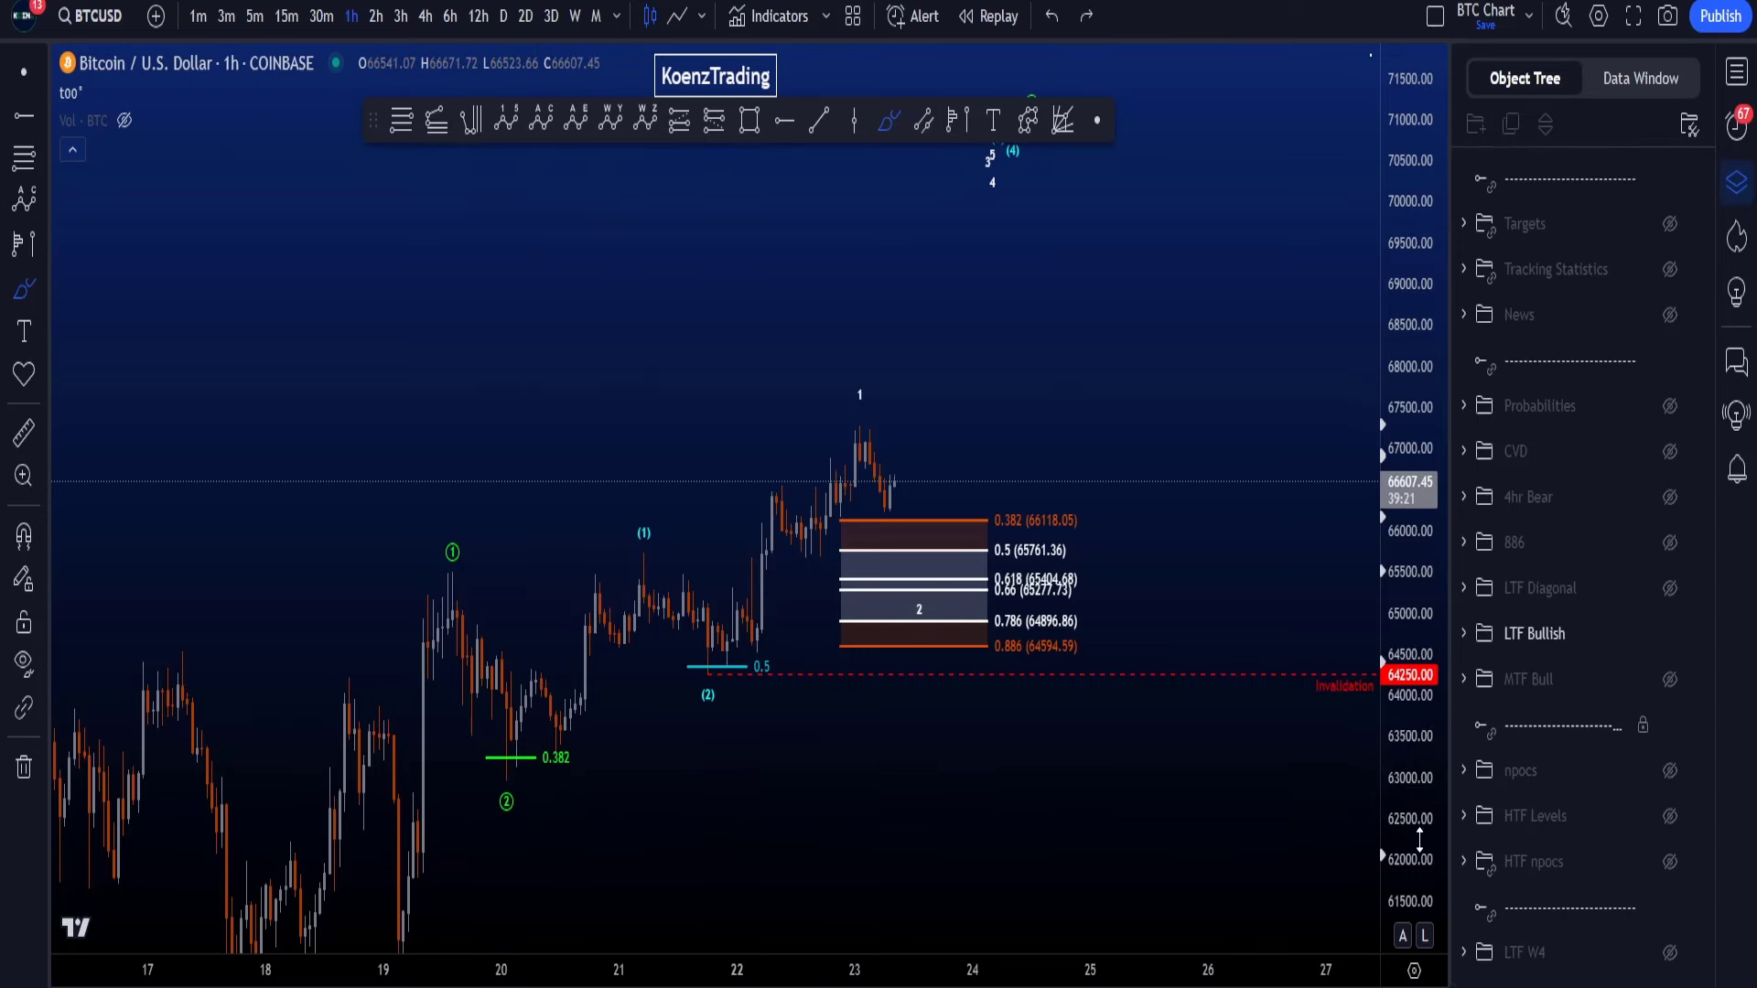
Step: Circle wave (2) at the 0.5 retracement, brush the rise from circled wave 2 to wave (1), and clear the strokes
drag(1406, 789, 1406, 778)
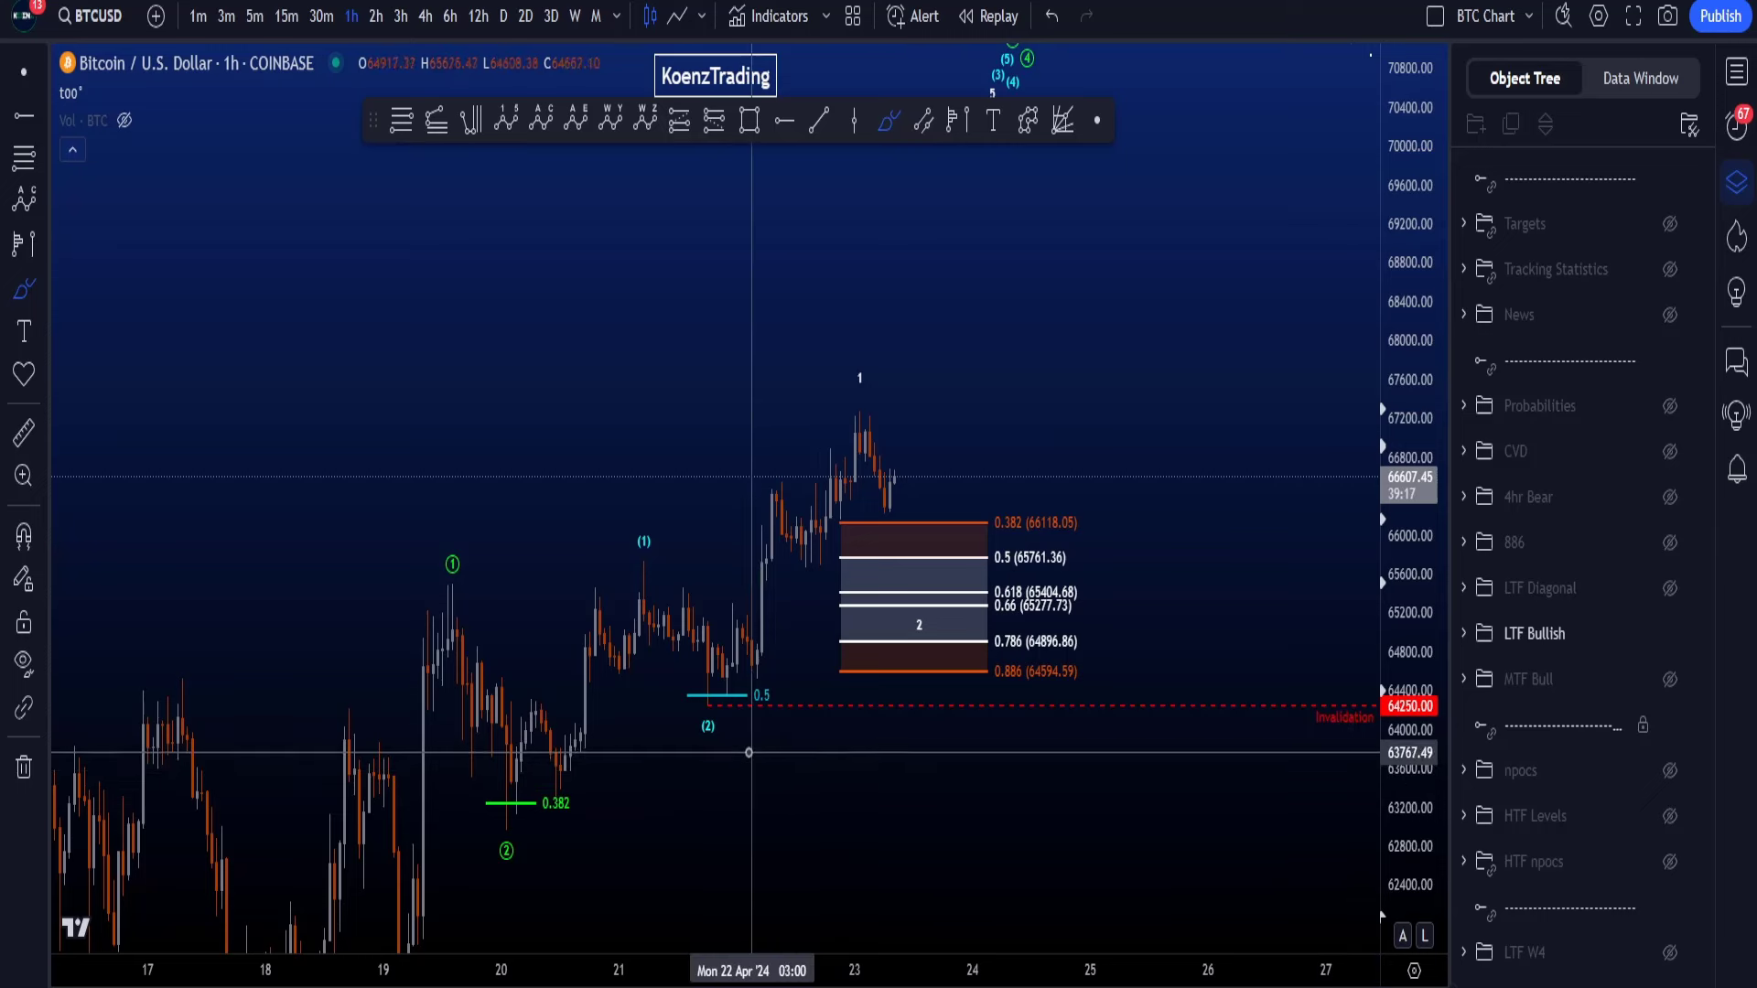
mouse_move(736, 746)
mouse_down()
mouse_move(674, 730)
mouse_move(773, 684)
mouse_move(732, 746)
mouse_up()
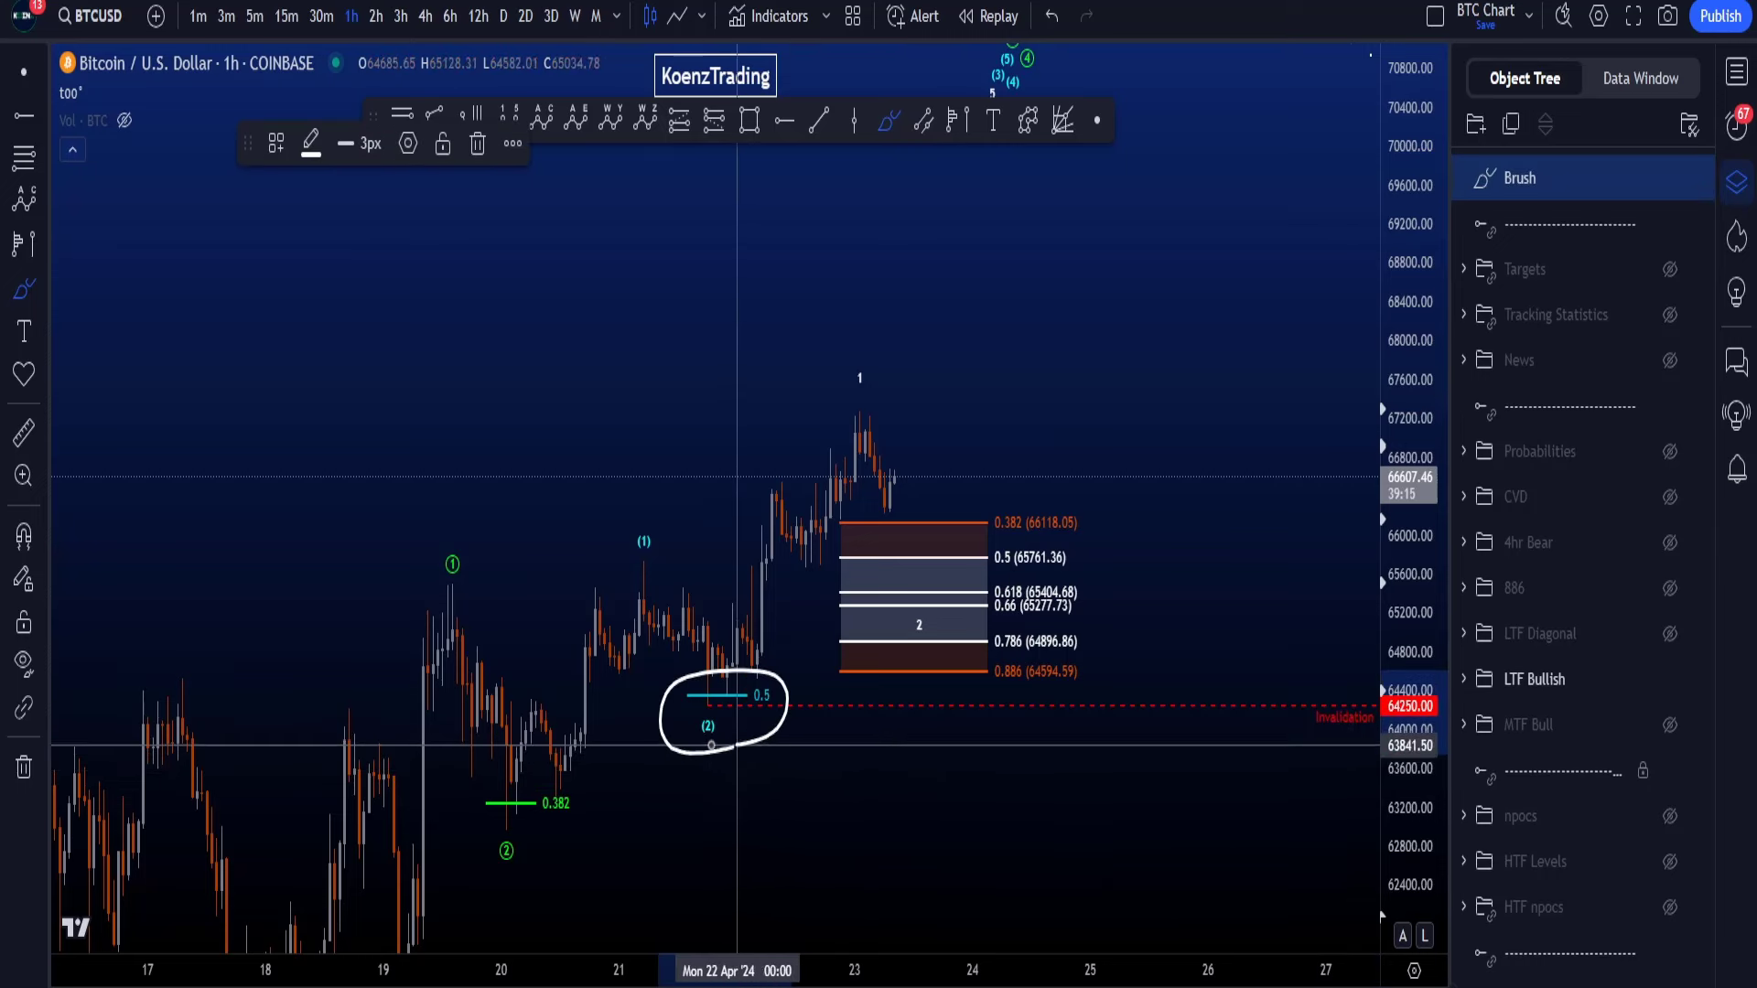
key(ctrl+z)
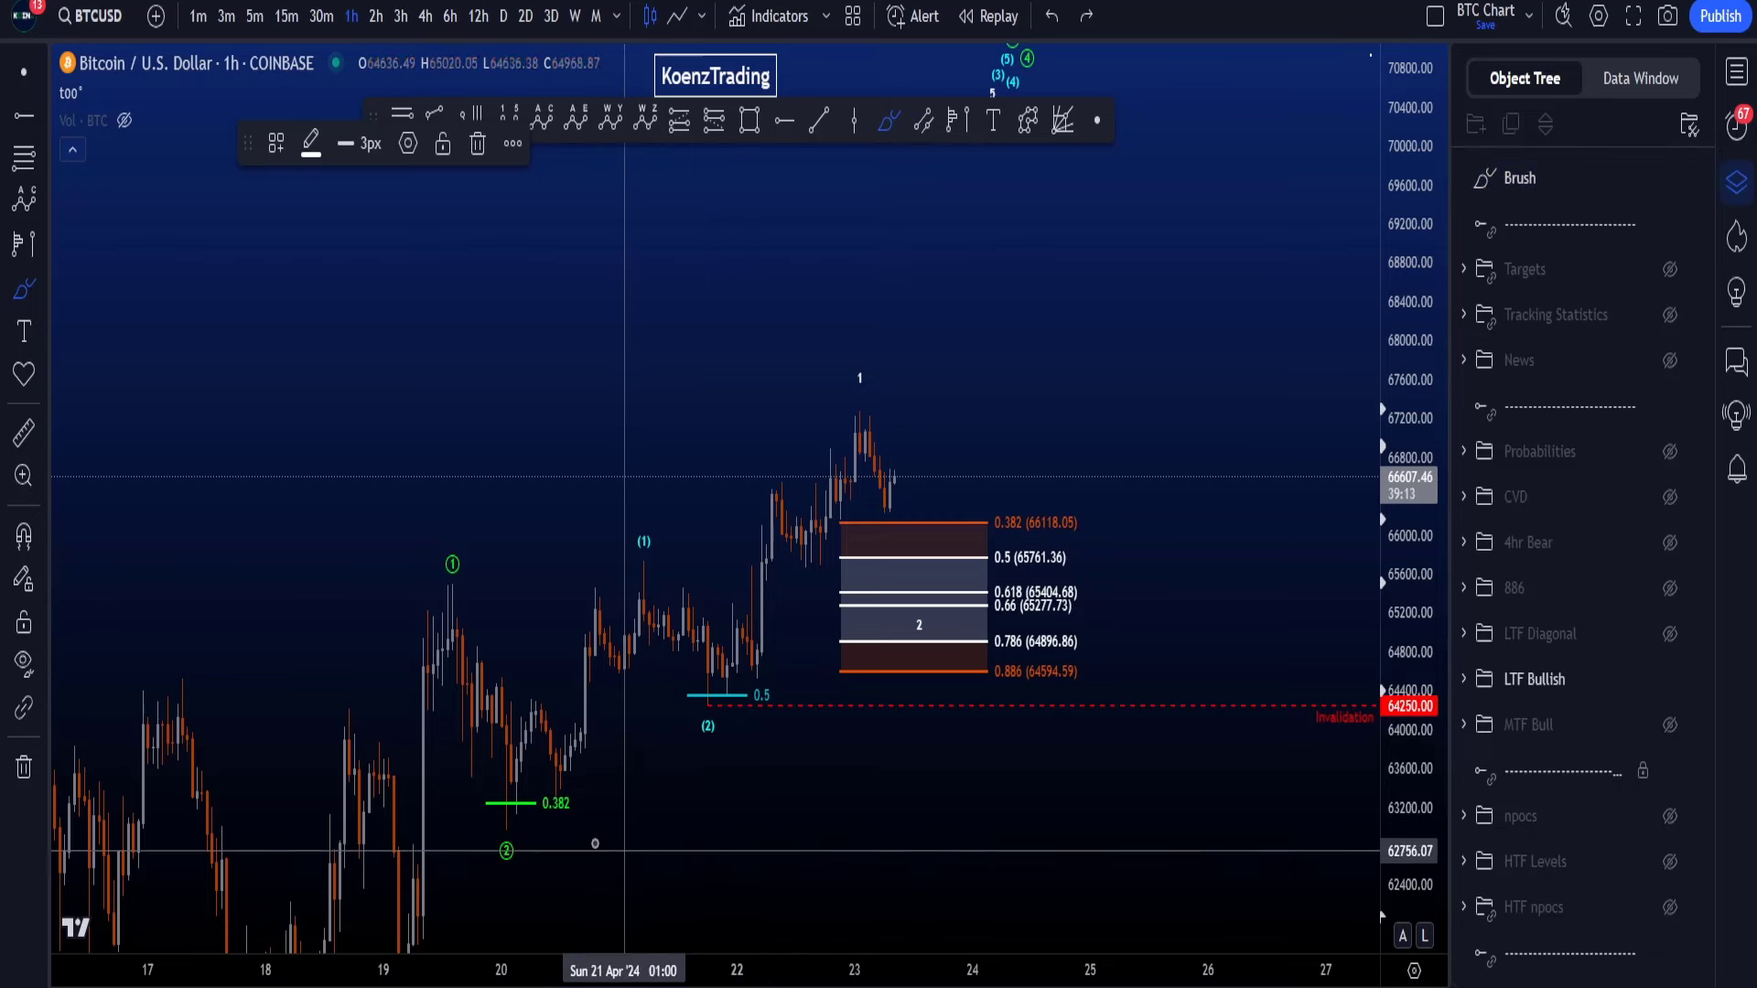
drag(552, 813, 517, 856)
mouse_move(560, 779)
mouse_down()
mouse_move(655, 528)
mouse_move(639, 568)
mouse_up()
key(ctrl+z)
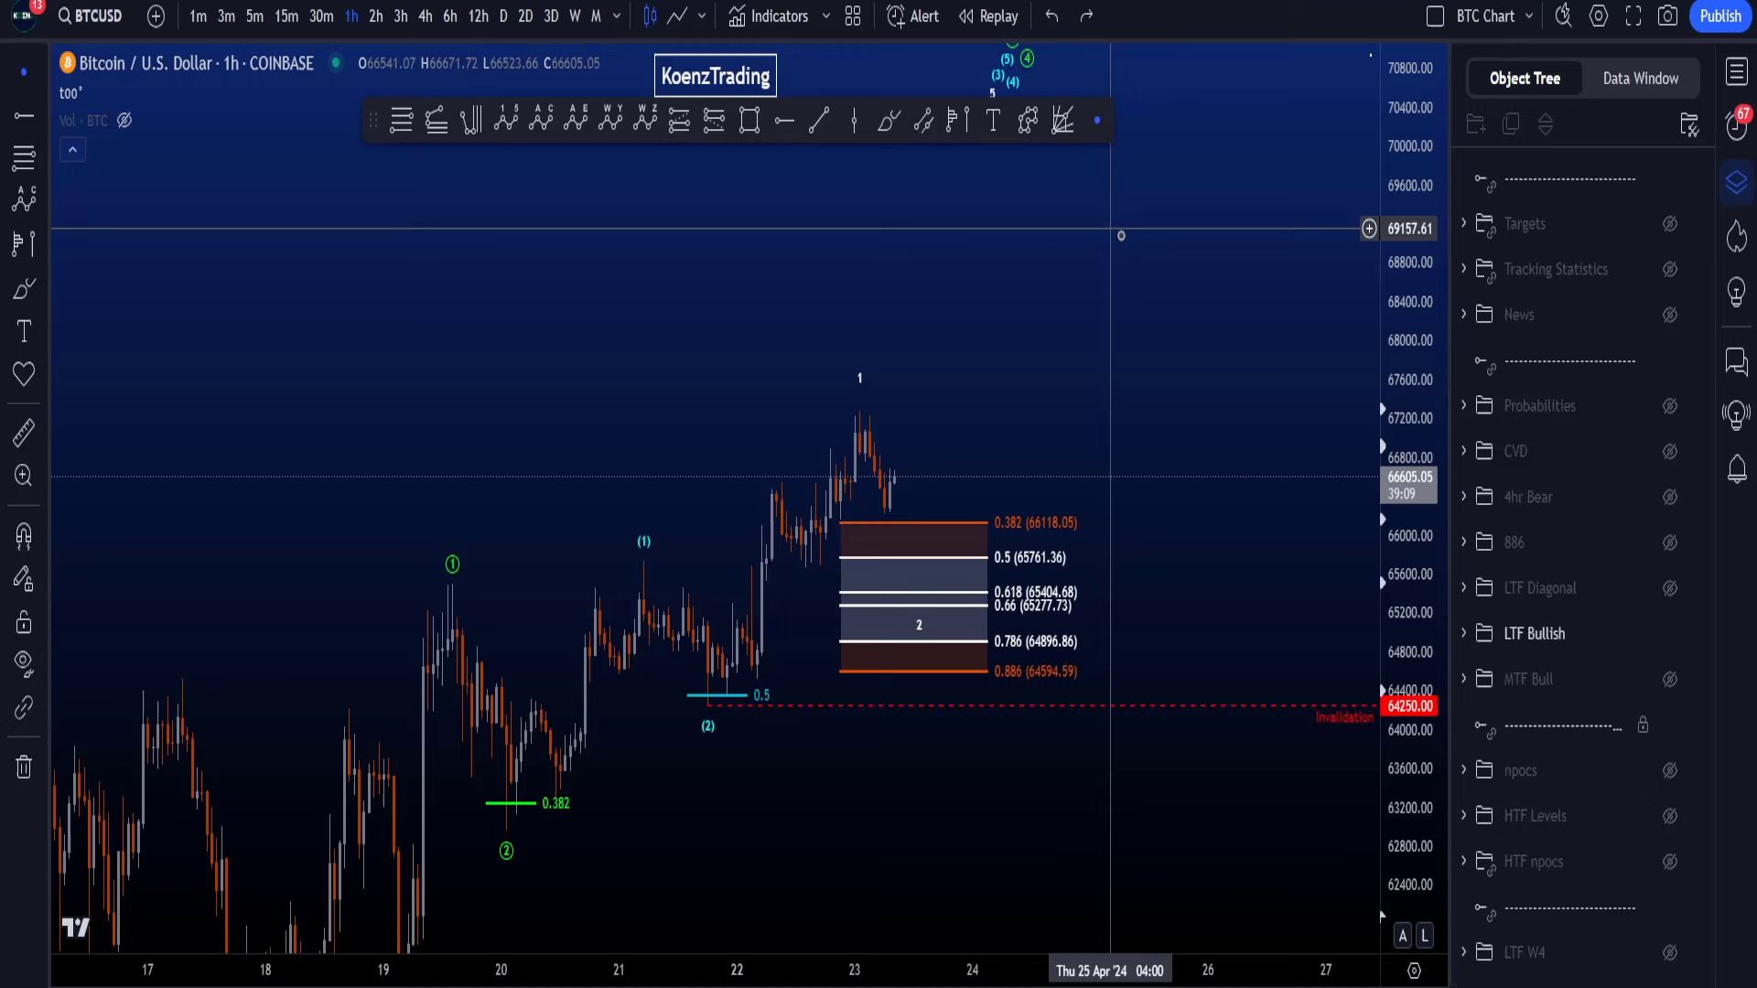
Step: Sketch a projected rise from the wave (2) low toward the wave target labels with the brush and delete it
drag(1120, 235, 958, 366)
click(888, 122)
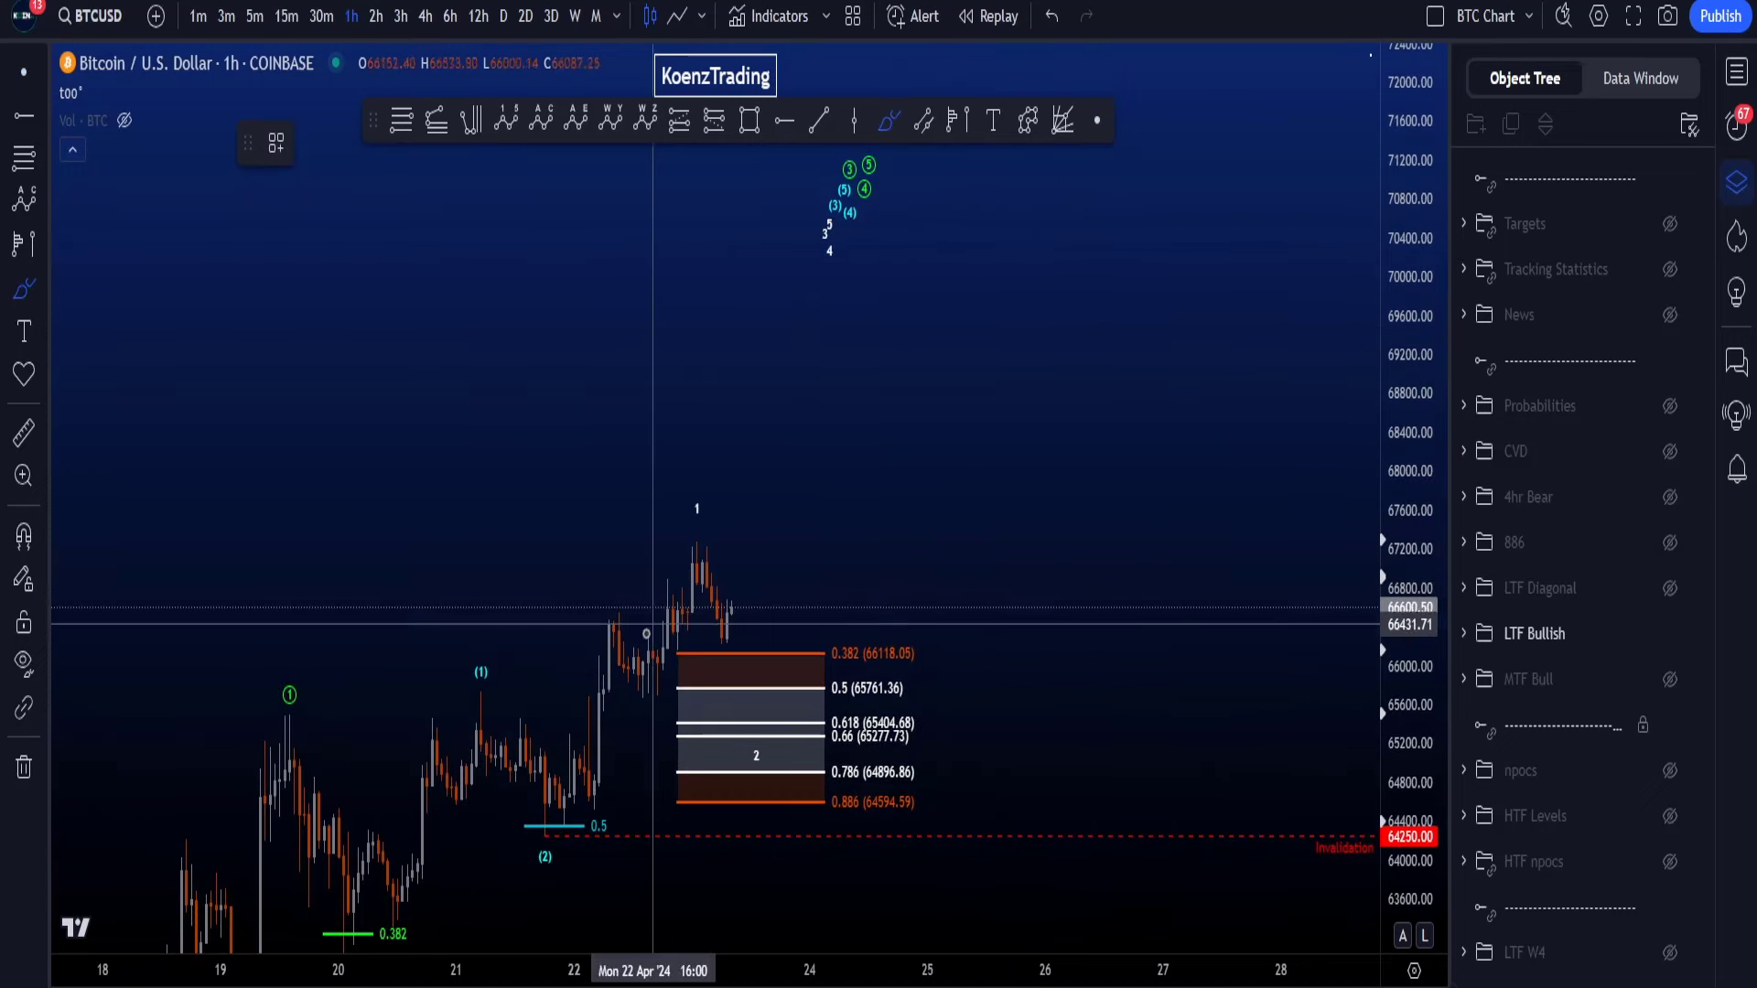
mouse_move(549, 785)
mouse_down()
mouse_move(611, 723)
mouse_move(677, 590)
mouse_move(722, 608)
mouse_move(748, 682)
mouse_move(858, 368)
mouse_up()
key(Delete)
Step: Sketch the circled wave 1 leg and the projected rise from circled wave 2 to circled wave 3, and remove the strokes
drag(1444, 386, 1445, 606)
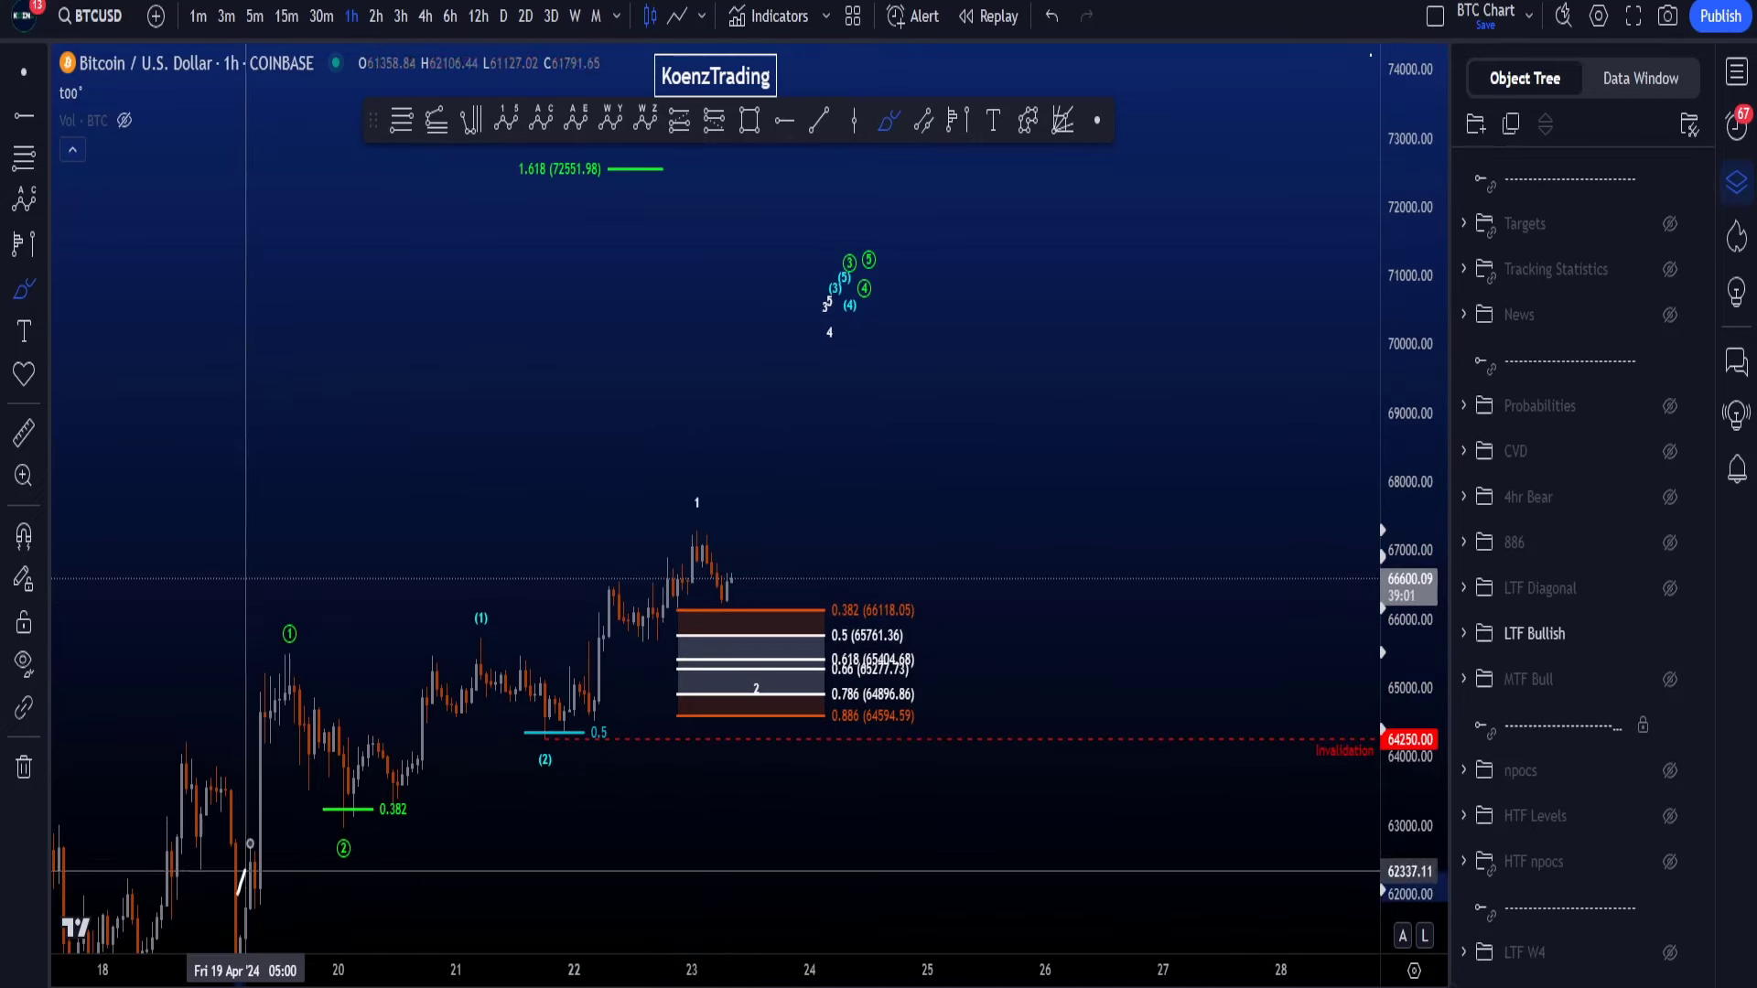
drag(249, 844, 284, 668)
mouse_move(343, 806)
mouse_down()
mouse_move(814, 330)
mouse_move(885, 298)
mouse_move(851, 239)
mouse_move(833, 267)
mouse_up()
key(Delete)
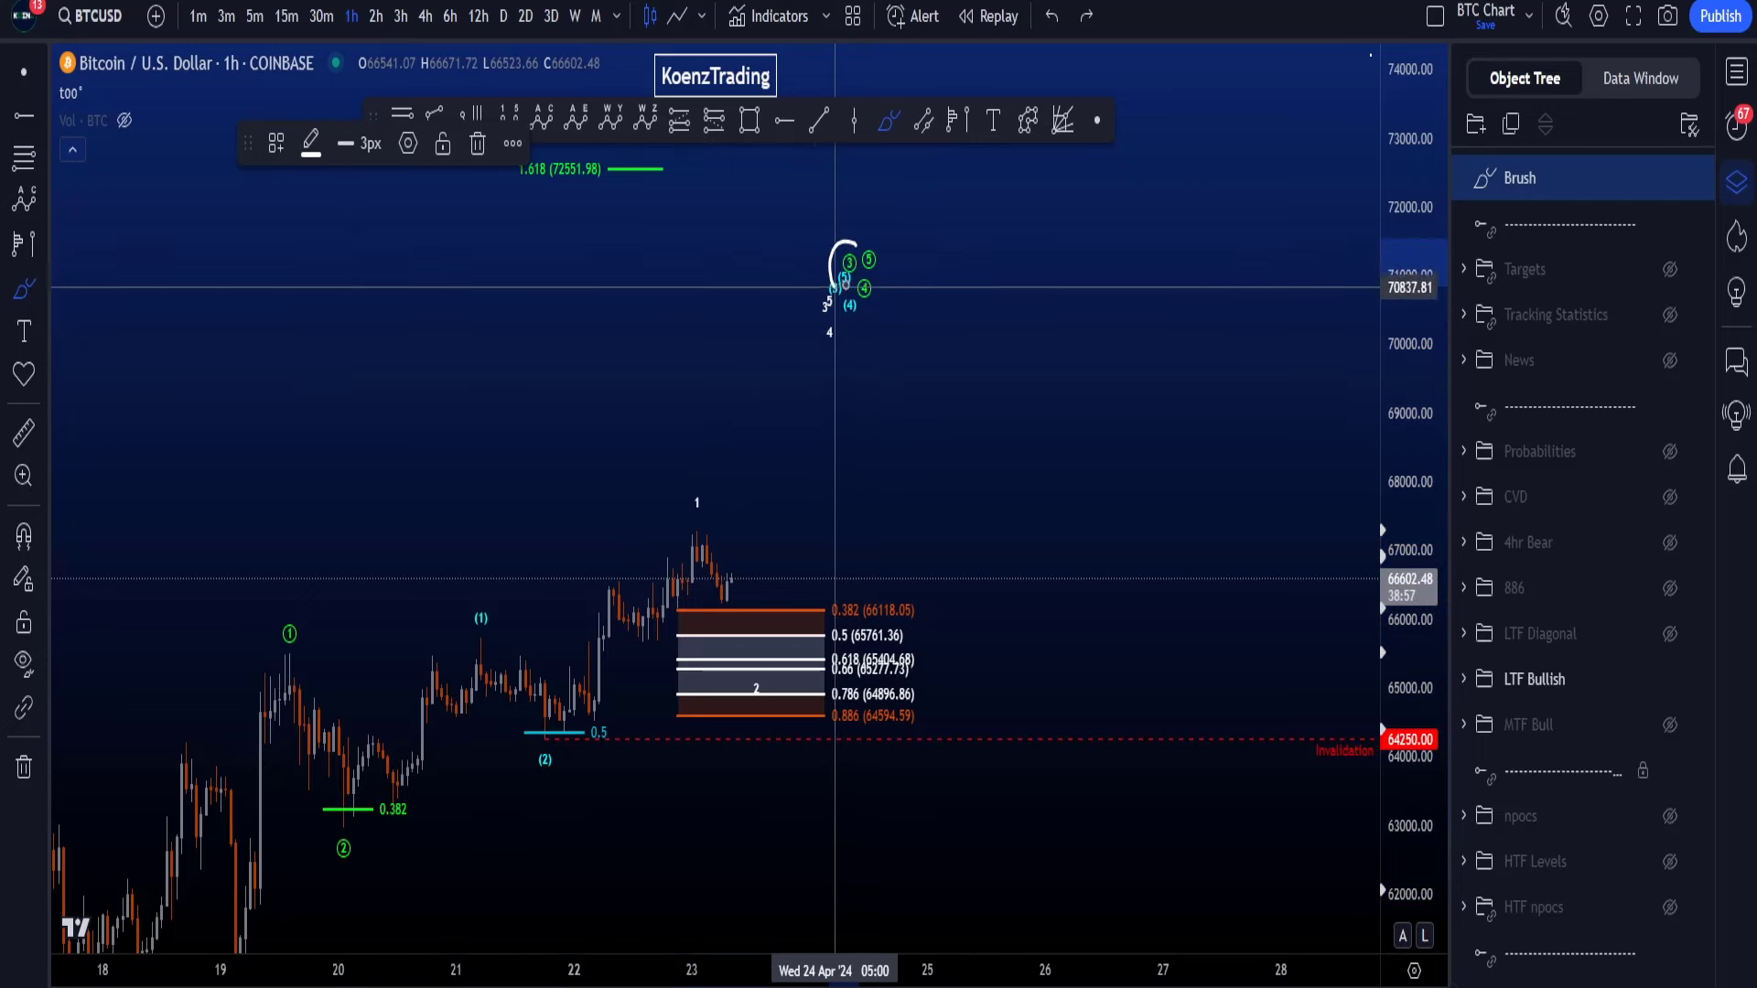
key(ctrl+z)
mouse_move(340, 803)
mouse_down()
mouse_move(590, 709)
mouse_move(813, 291)
mouse_up()
key(Delete)
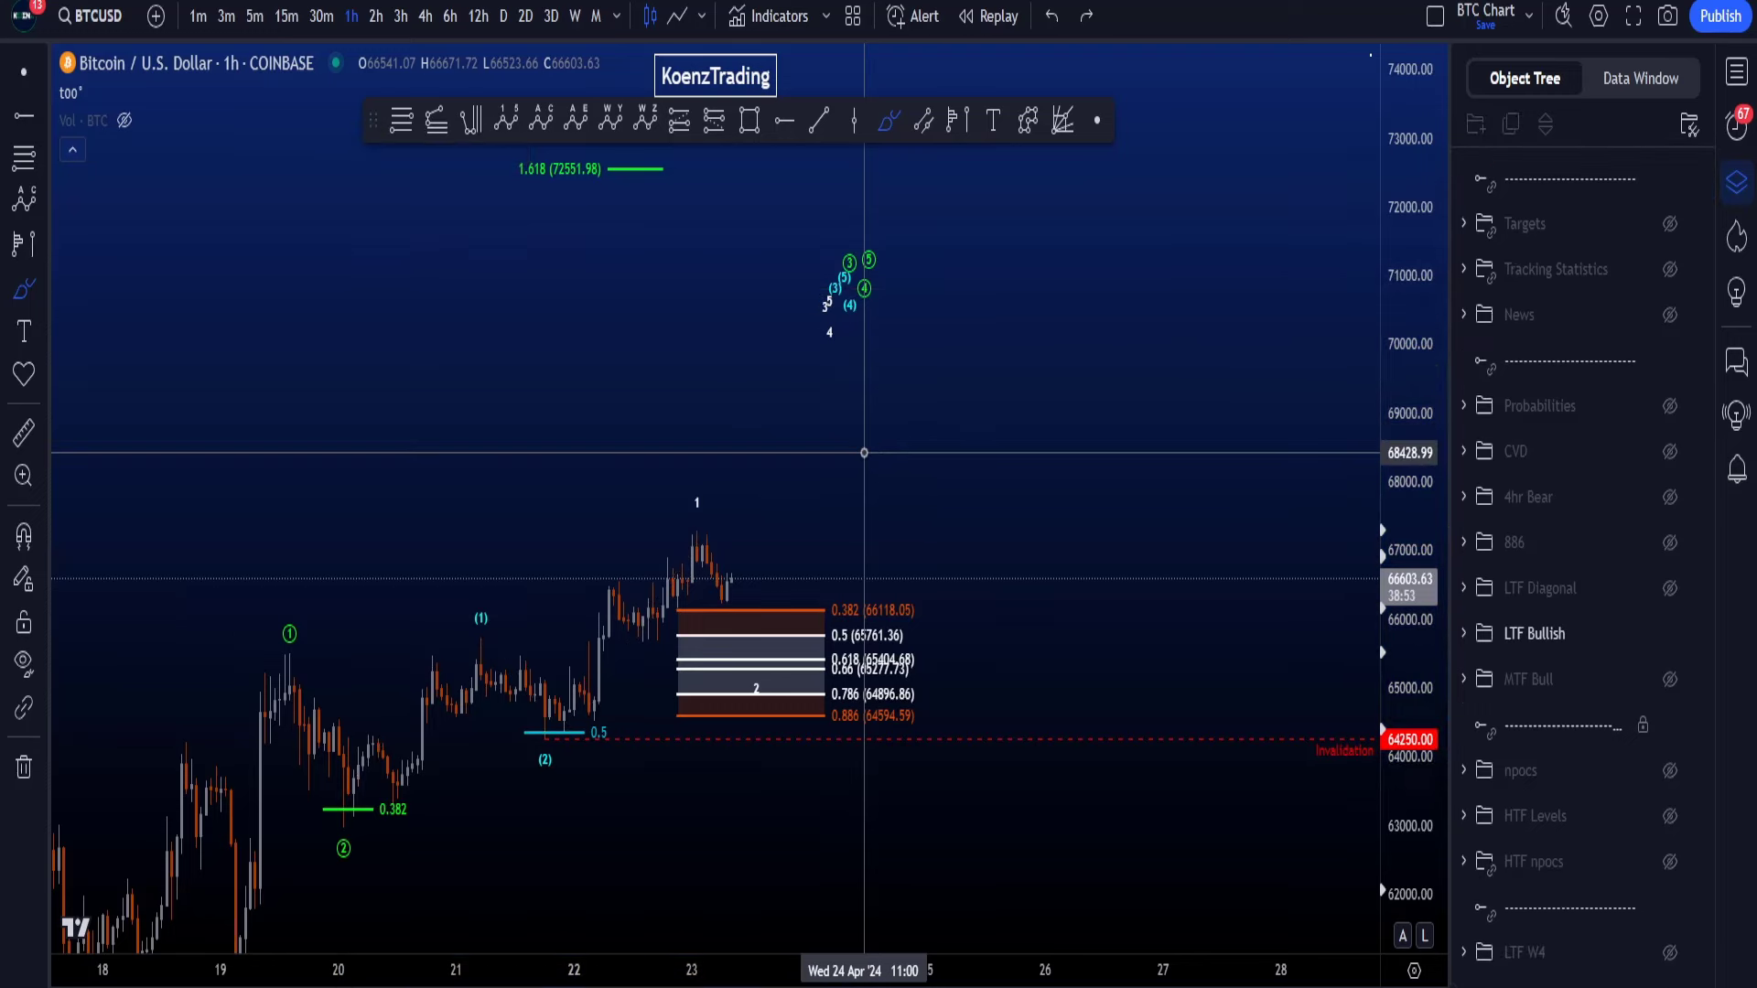
Step: Mark the (3) and (4) target labels, brush the rise from wave (2) to wave 1 and toward target 4, and clear the strokes
mouse_move(837, 297)
mouse_down()
mouse_move(819, 287)
mouse_move(835, 302)
mouse_up()
key(ctrl+z)
drag(573, 719, 688, 551)
mouse_move(663, 611)
mouse_down()
mouse_move(727, 611)
mouse_move(836, 338)
mouse_up()
key(ctrl+z)
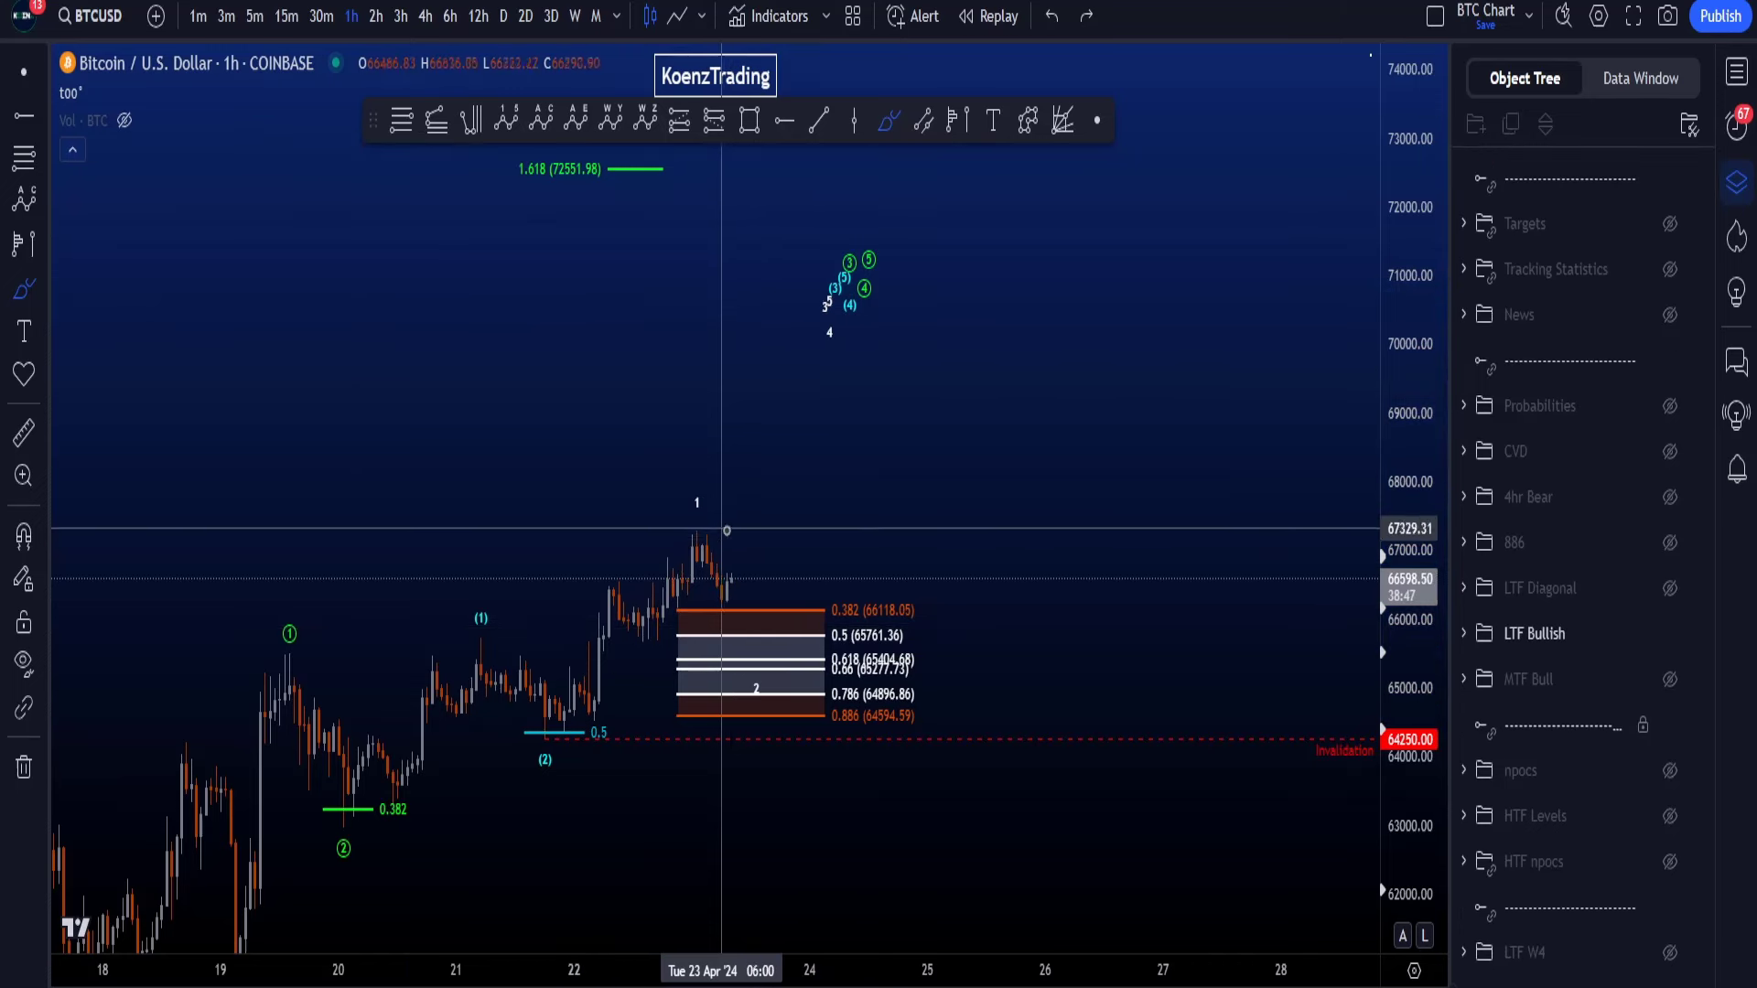
Step: Sketch a projected rally from just above the retracement zone to about 72,500 and undo it
drag(784, 572, 943, 164)
key(ctrl+z)
key(ctrl+z)
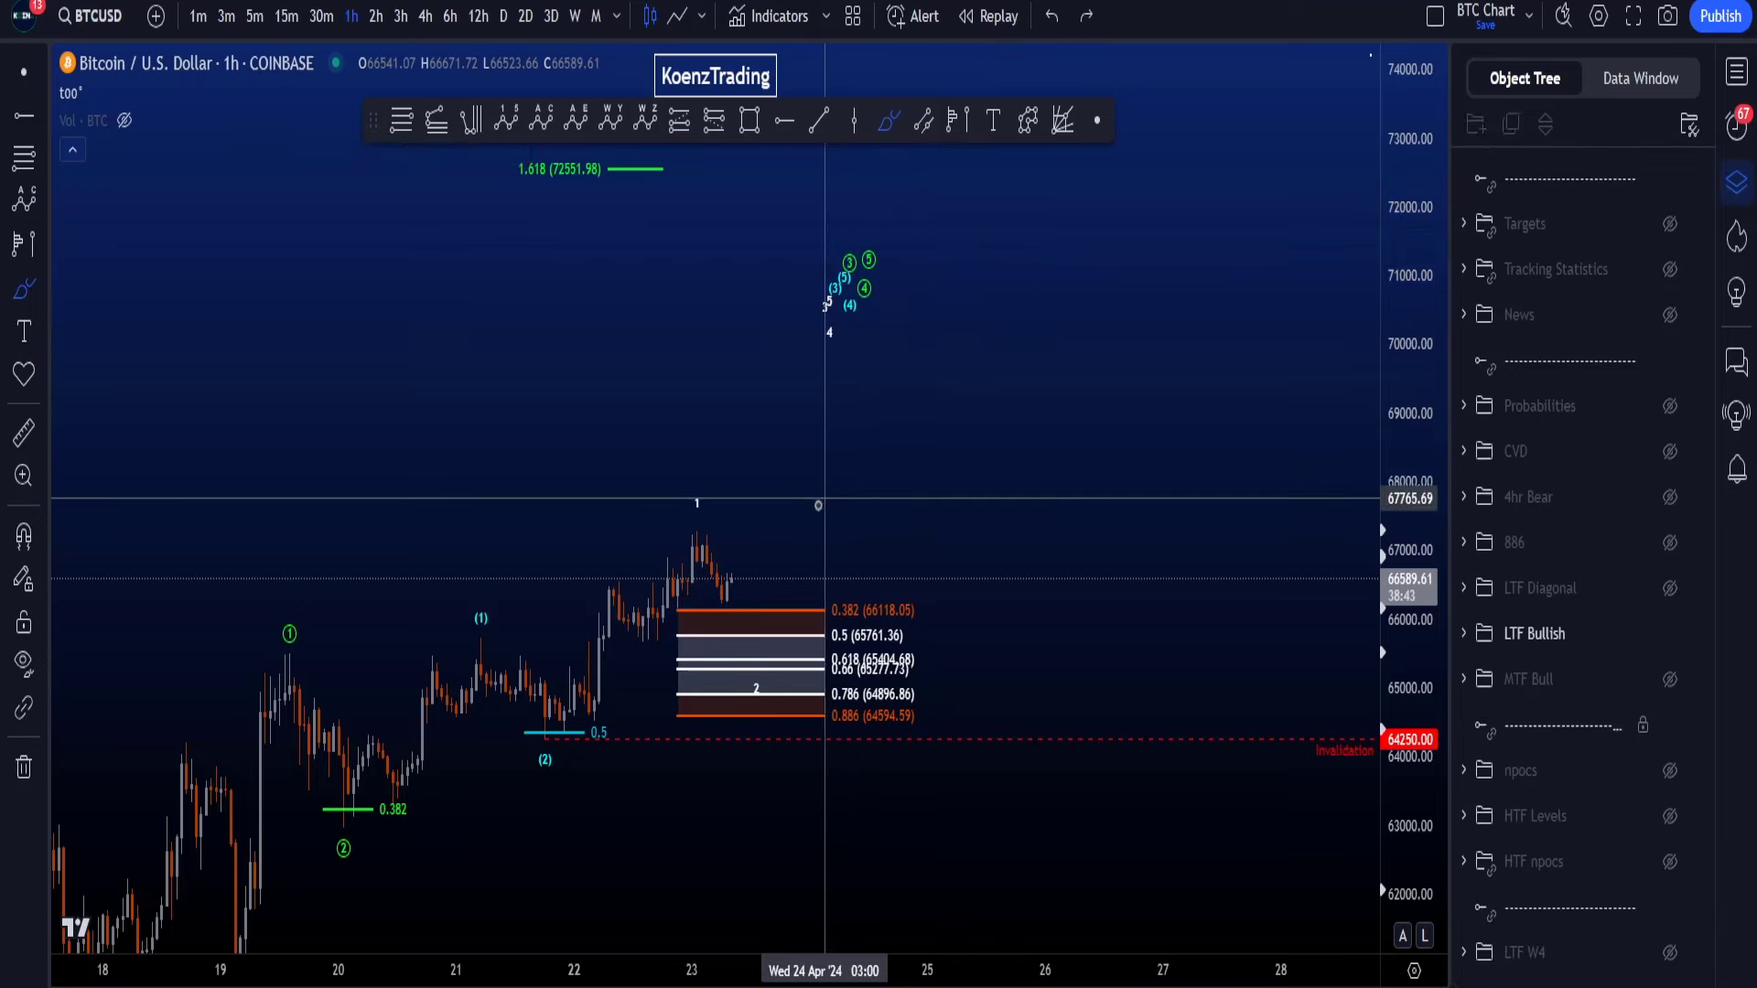
Step: Sketch several projected rallies from the current price, wave (2) and circled wave 2 with the brush, and undo them all
mouse_move(824, 506)
mouse_down()
mouse_move(886, 425)
mouse_move(959, 210)
mouse_up()
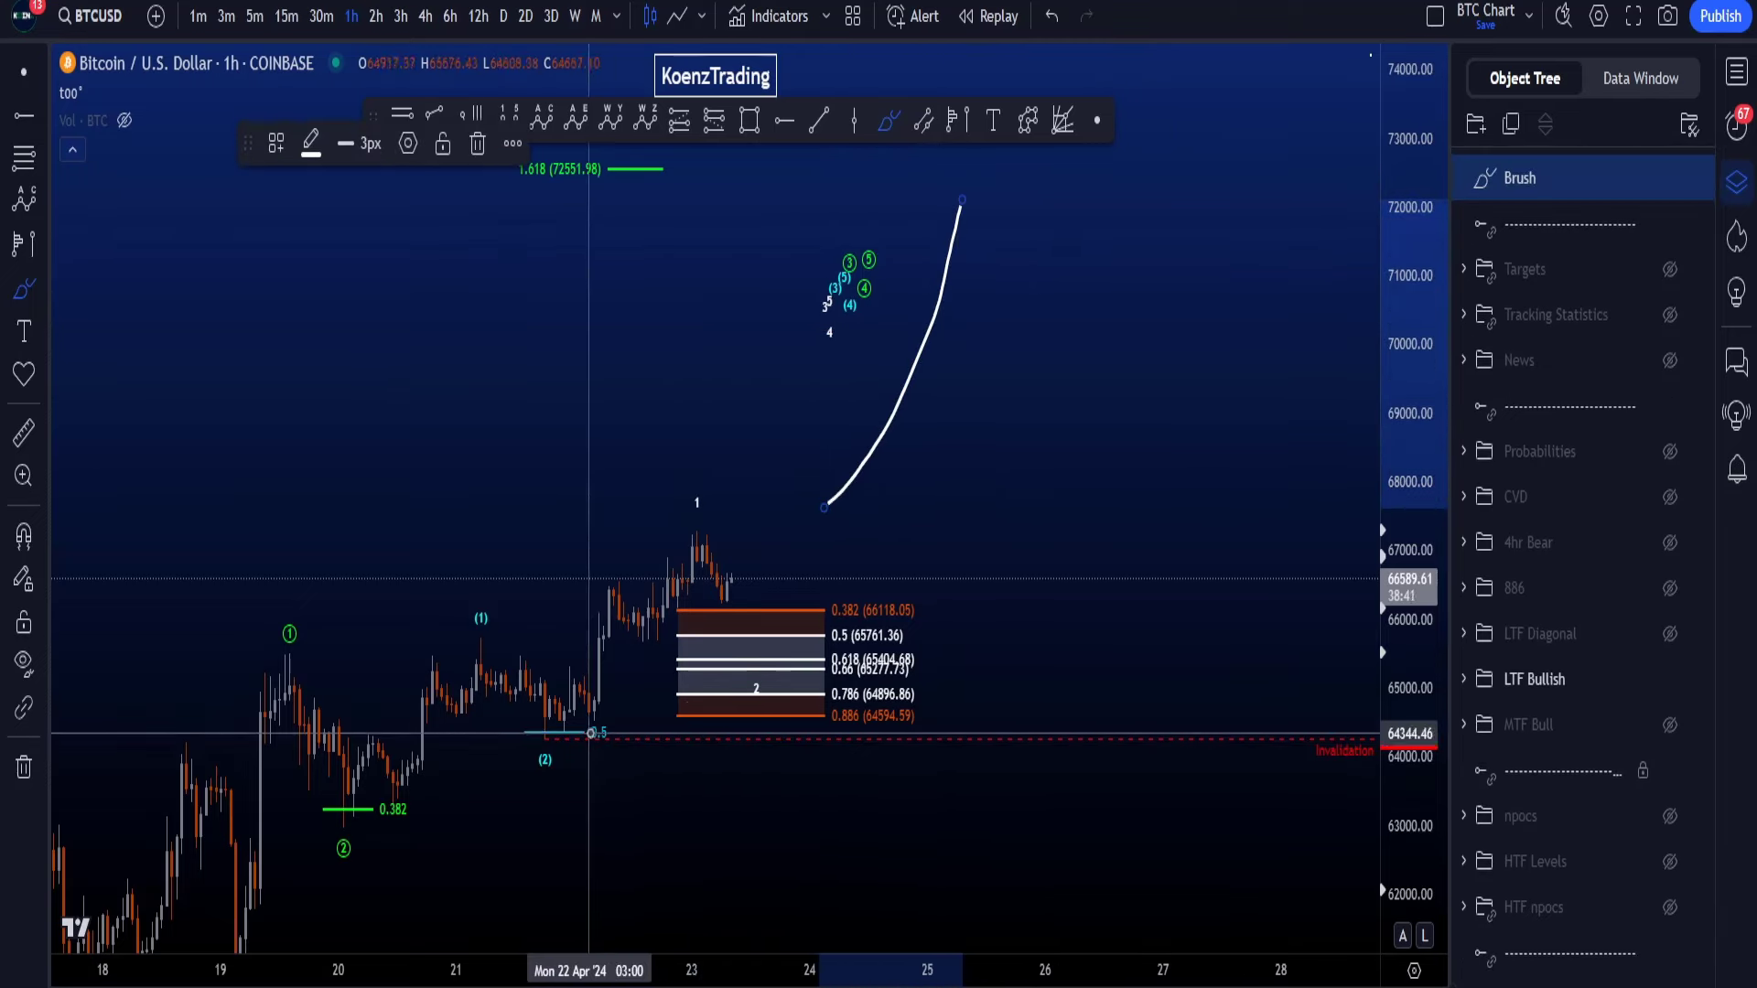
drag(594, 732, 1087, 142)
drag(372, 795, 952, 622)
key(ctrl+z)
key(ctrl+z)
key(ctrl+z)
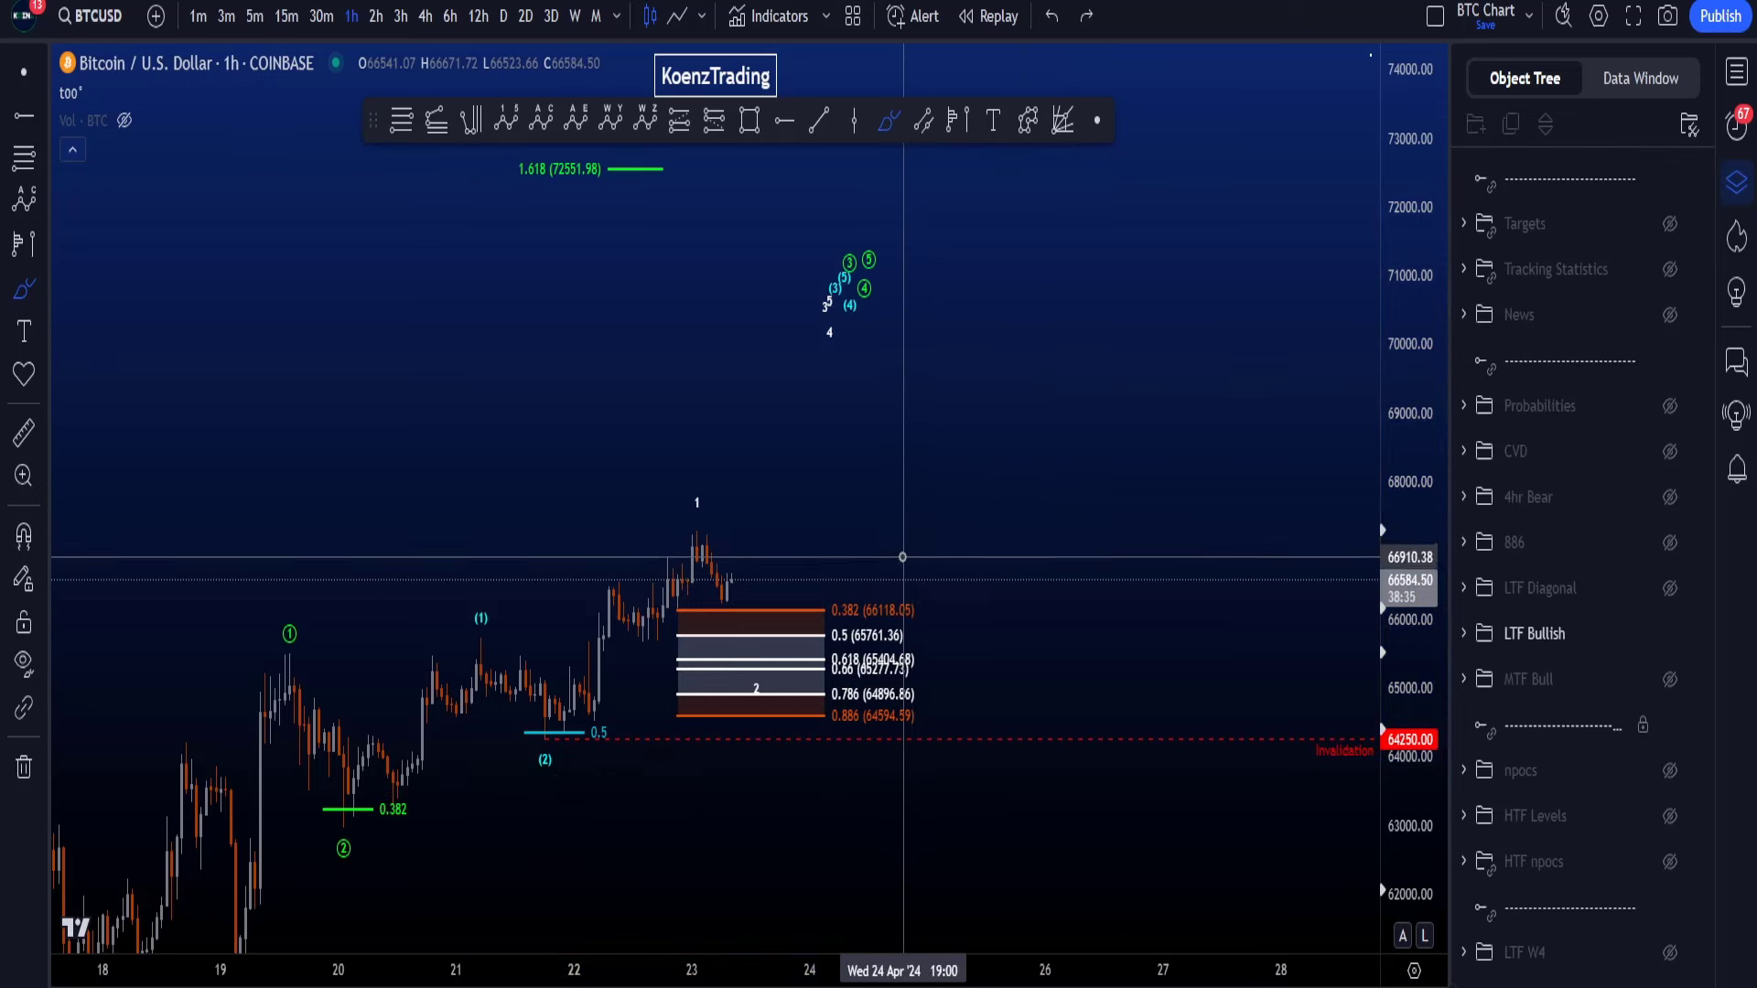
drag(902, 549, 1028, 259)
key(ctrl+z)
Step: Circle the wave 2 label within the 0.618 to 0.786 retracement zone with the brush and undo the circle
click(21, 77)
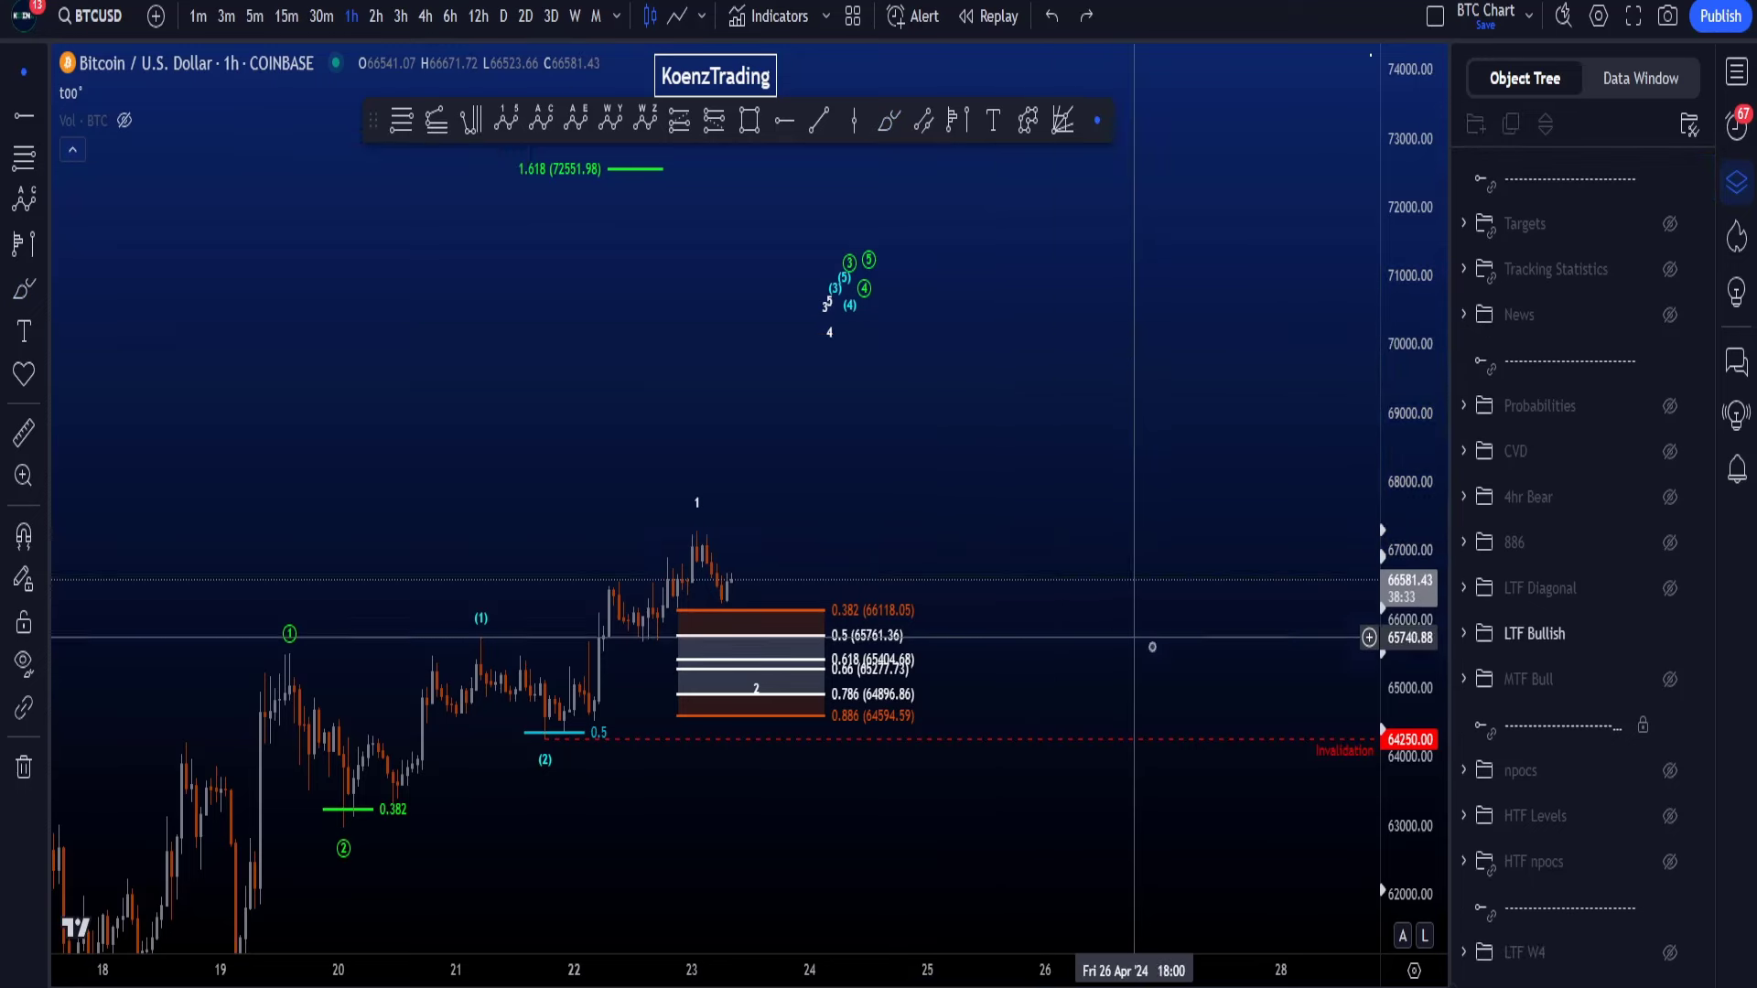
drag(1155, 647, 1206, 563)
drag(1409, 654, 1409, 427)
scroll(815, 427, up, 3)
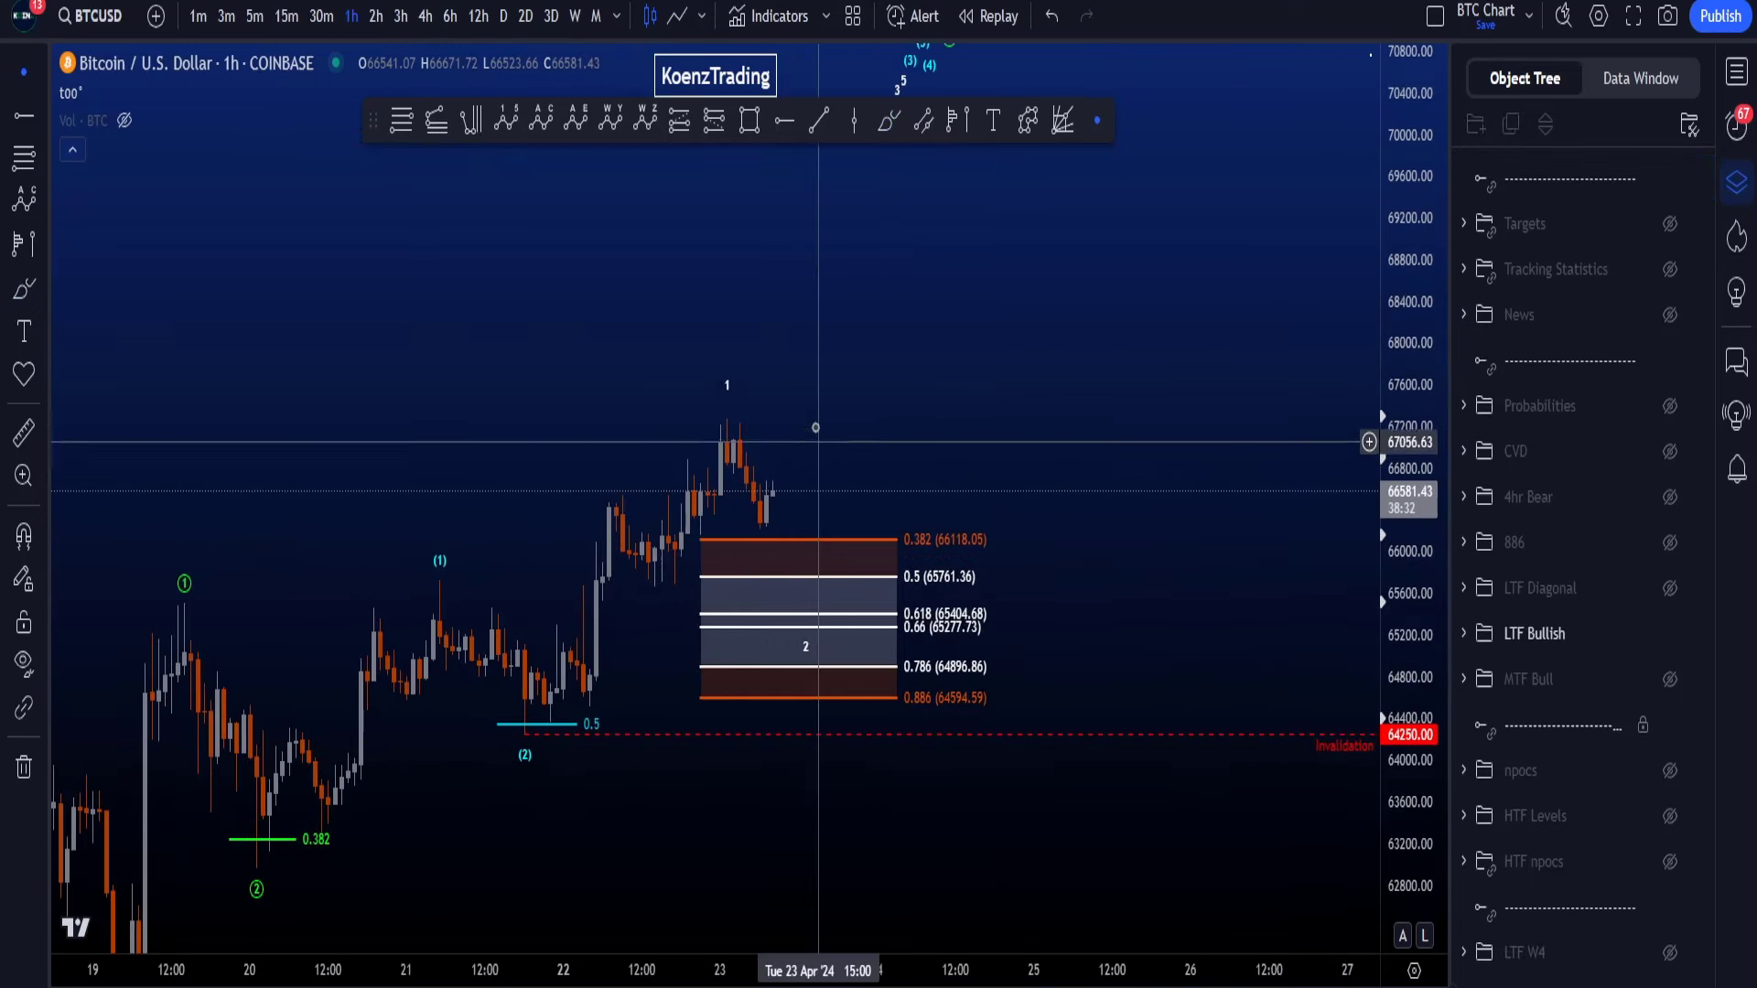
click(887, 119)
drag(860, 615, 782, 632)
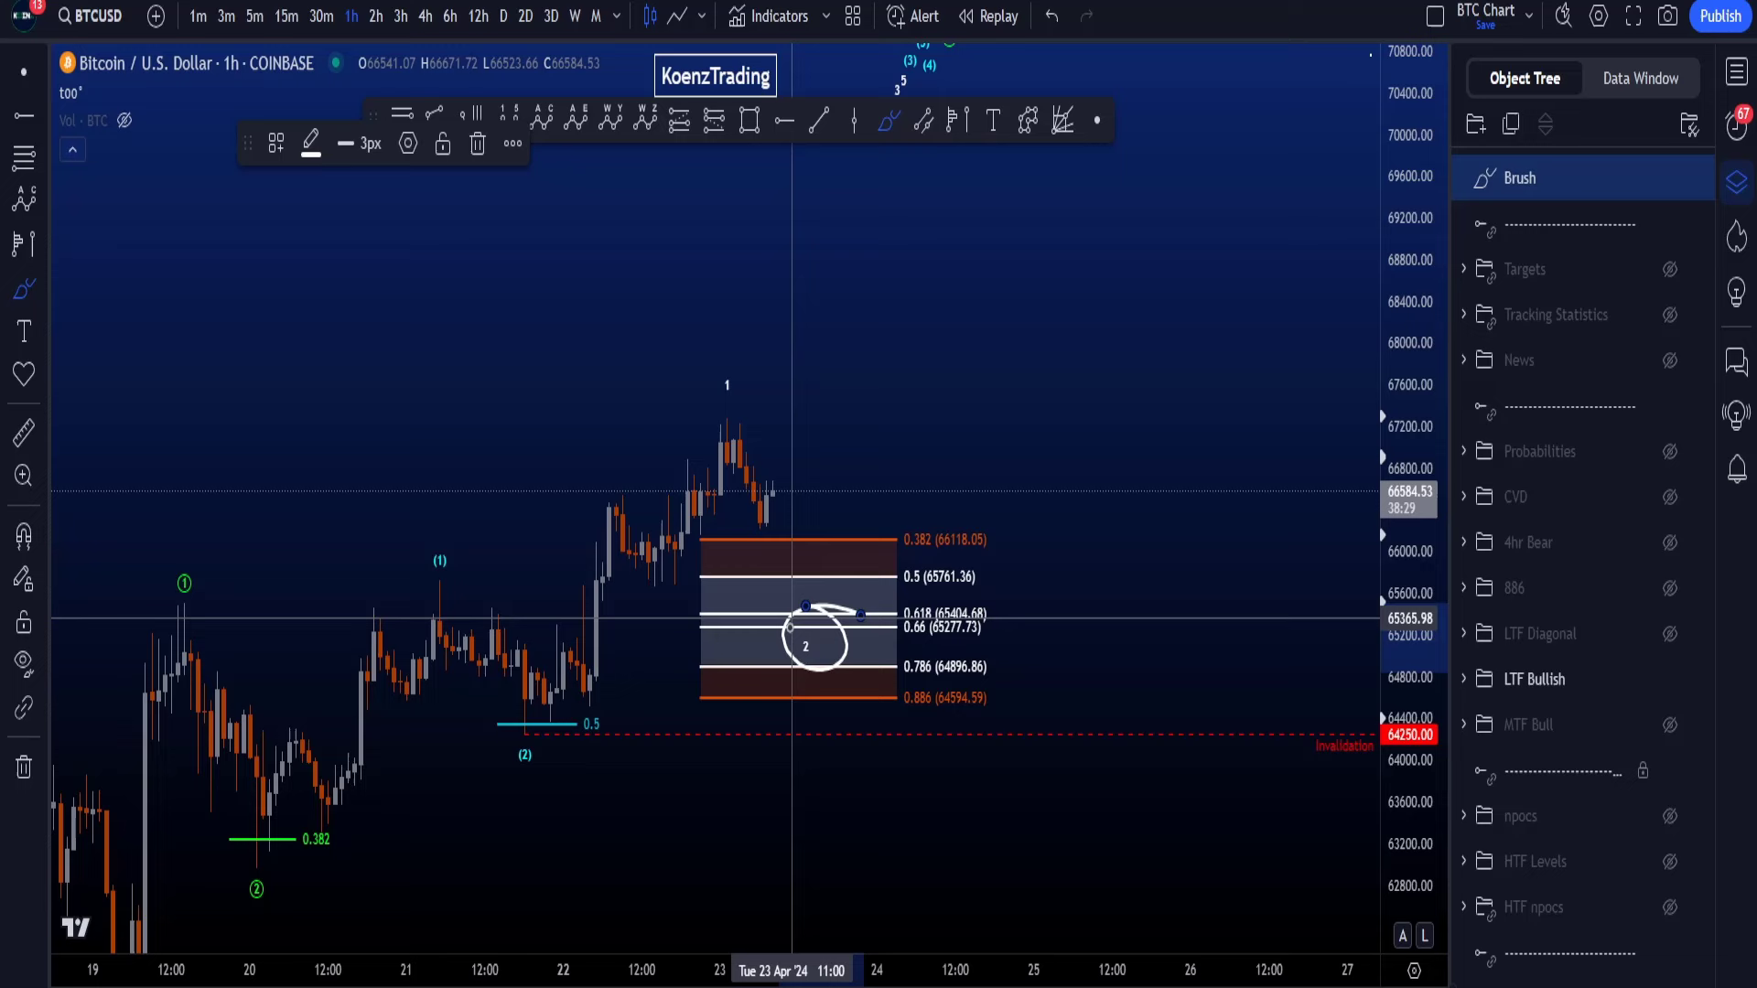
key(ctrl+z)
Step: Mark the start and end of the leg from wave (2) to wave 1, undo that, and trace the leg's sub-waves with the brush
mouse_move(549, 700)
mouse_down()
mouse_move(540, 741)
mouse_move(730, 432)
mouse_move(713, 462)
mouse_up()
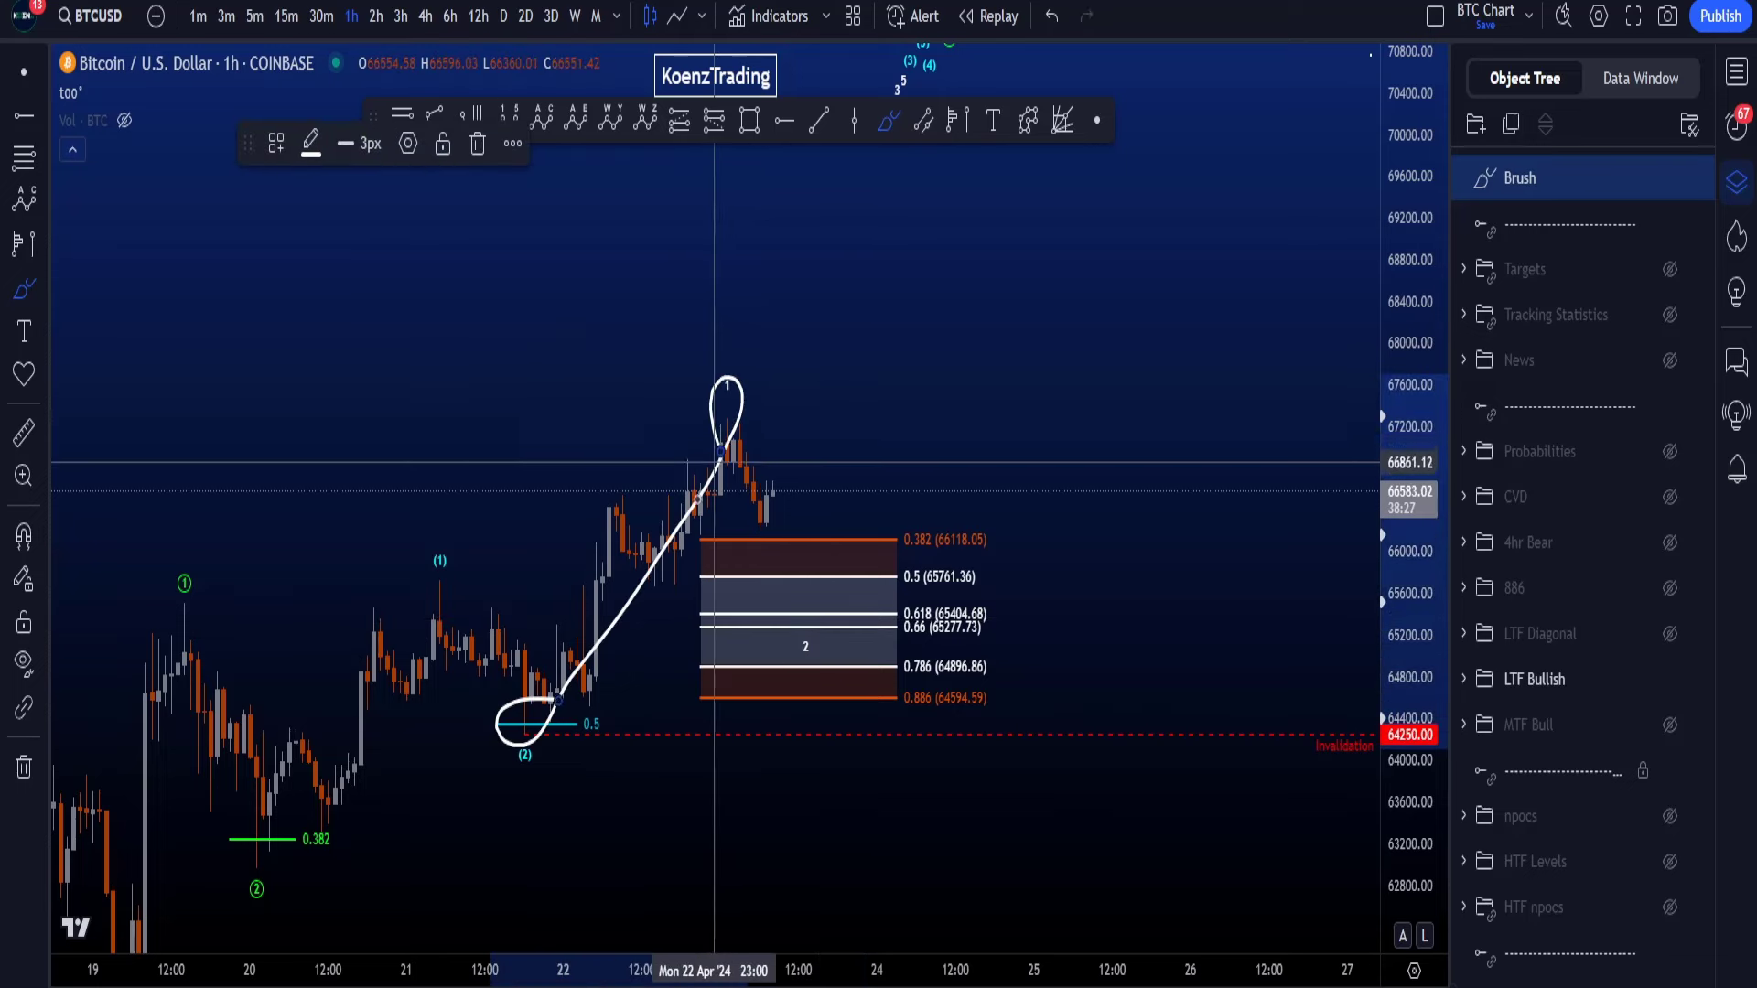
key(ctrl+z)
drag(518, 723, 727, 423)
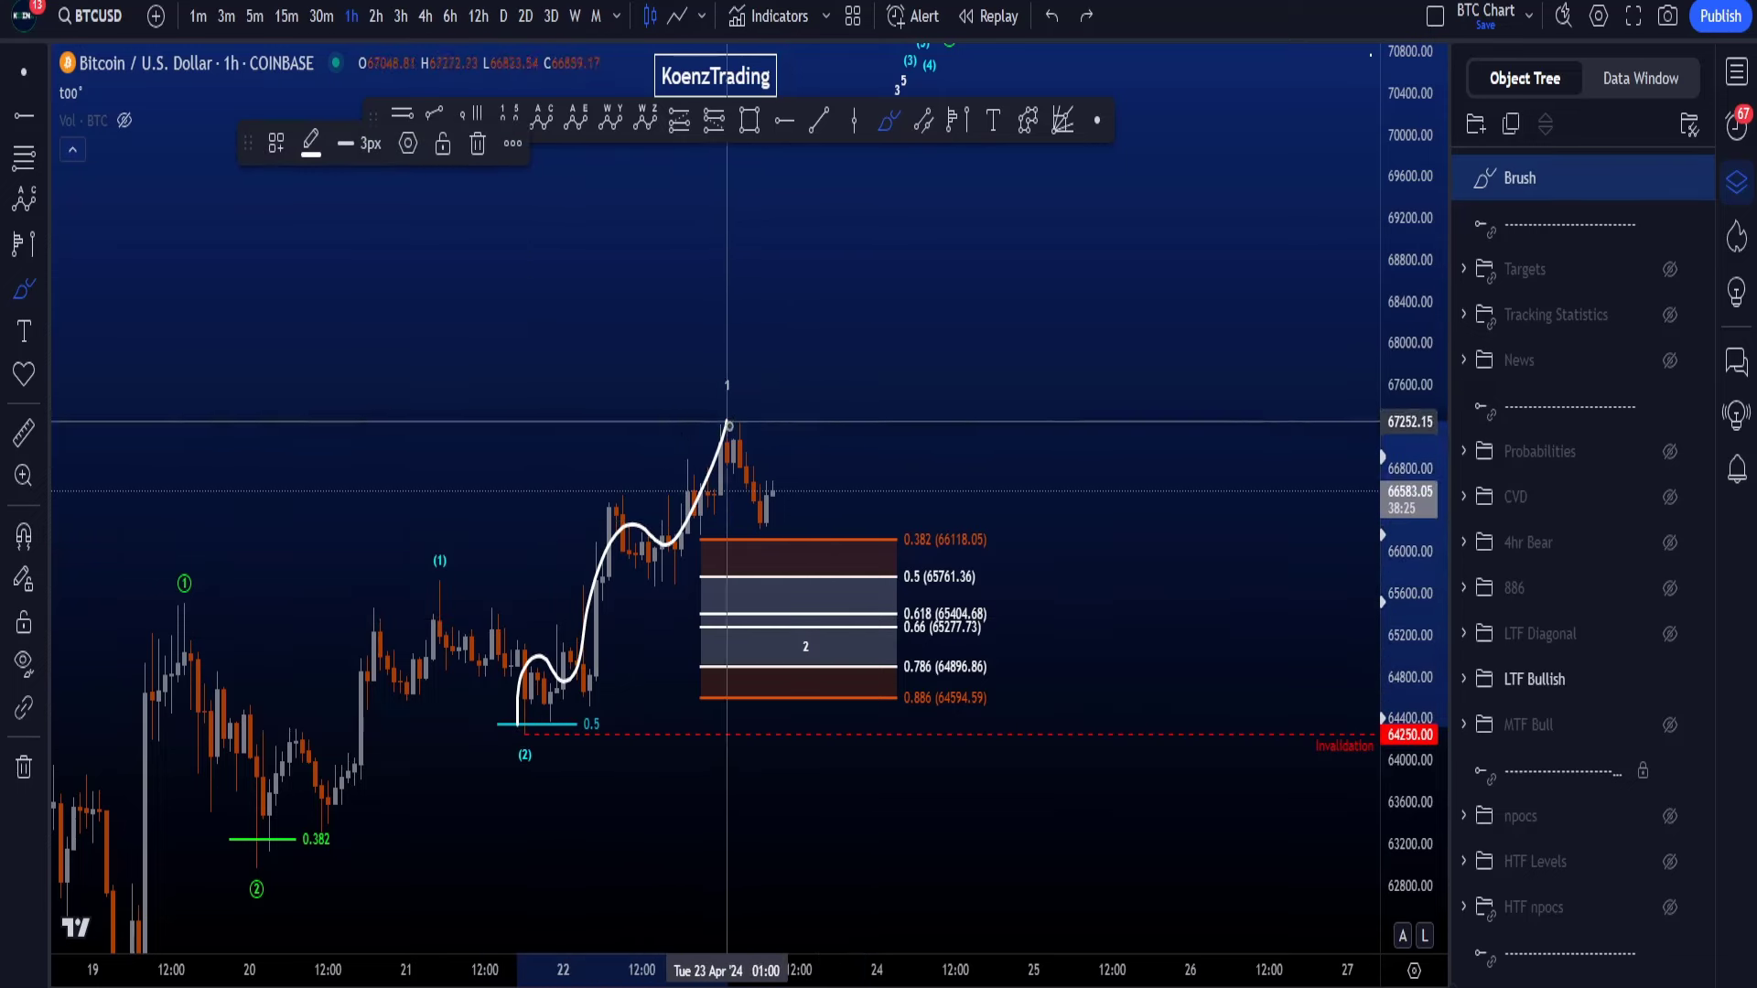
Step: Undo the sub-wave trace, bracket the 0.5 to 0.886 levels and retrace wave (2) to wave 1 with the brush, and remove these strokes
key(ctrl+z)
mouse_move(929, 548)
mouse_down()
mouse_move(1015, 631)
mouse_move(768, 675)
mouse_move(663, 604)
mouse_move(903, 554)
mouse_move(949, 595)
mouse_move(987, 562)
mouse_move(949, 693)
mouse_up()
key(ctrl+z)
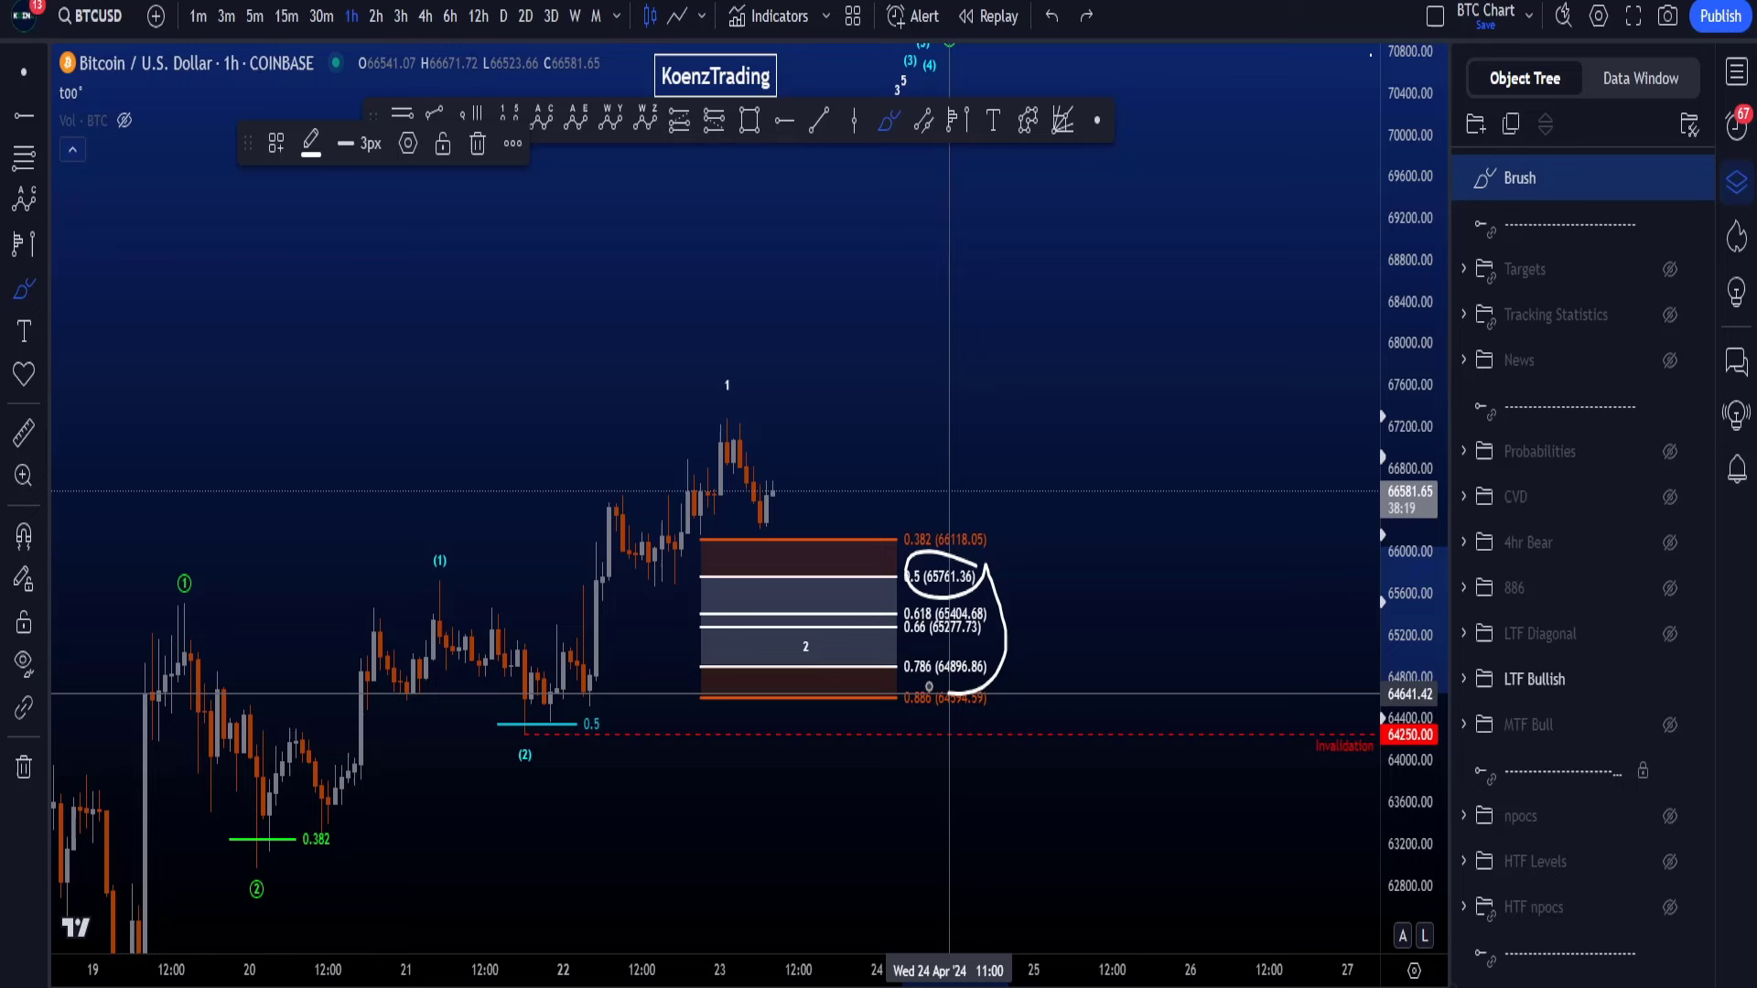
key(ctrl+z)
mouse_move(542, 723)
mouse_down()
mouse_move(506, 732)
mouse_move(675, 501)
mouse_move(712, 407)
mouse_up()
key(Delete)
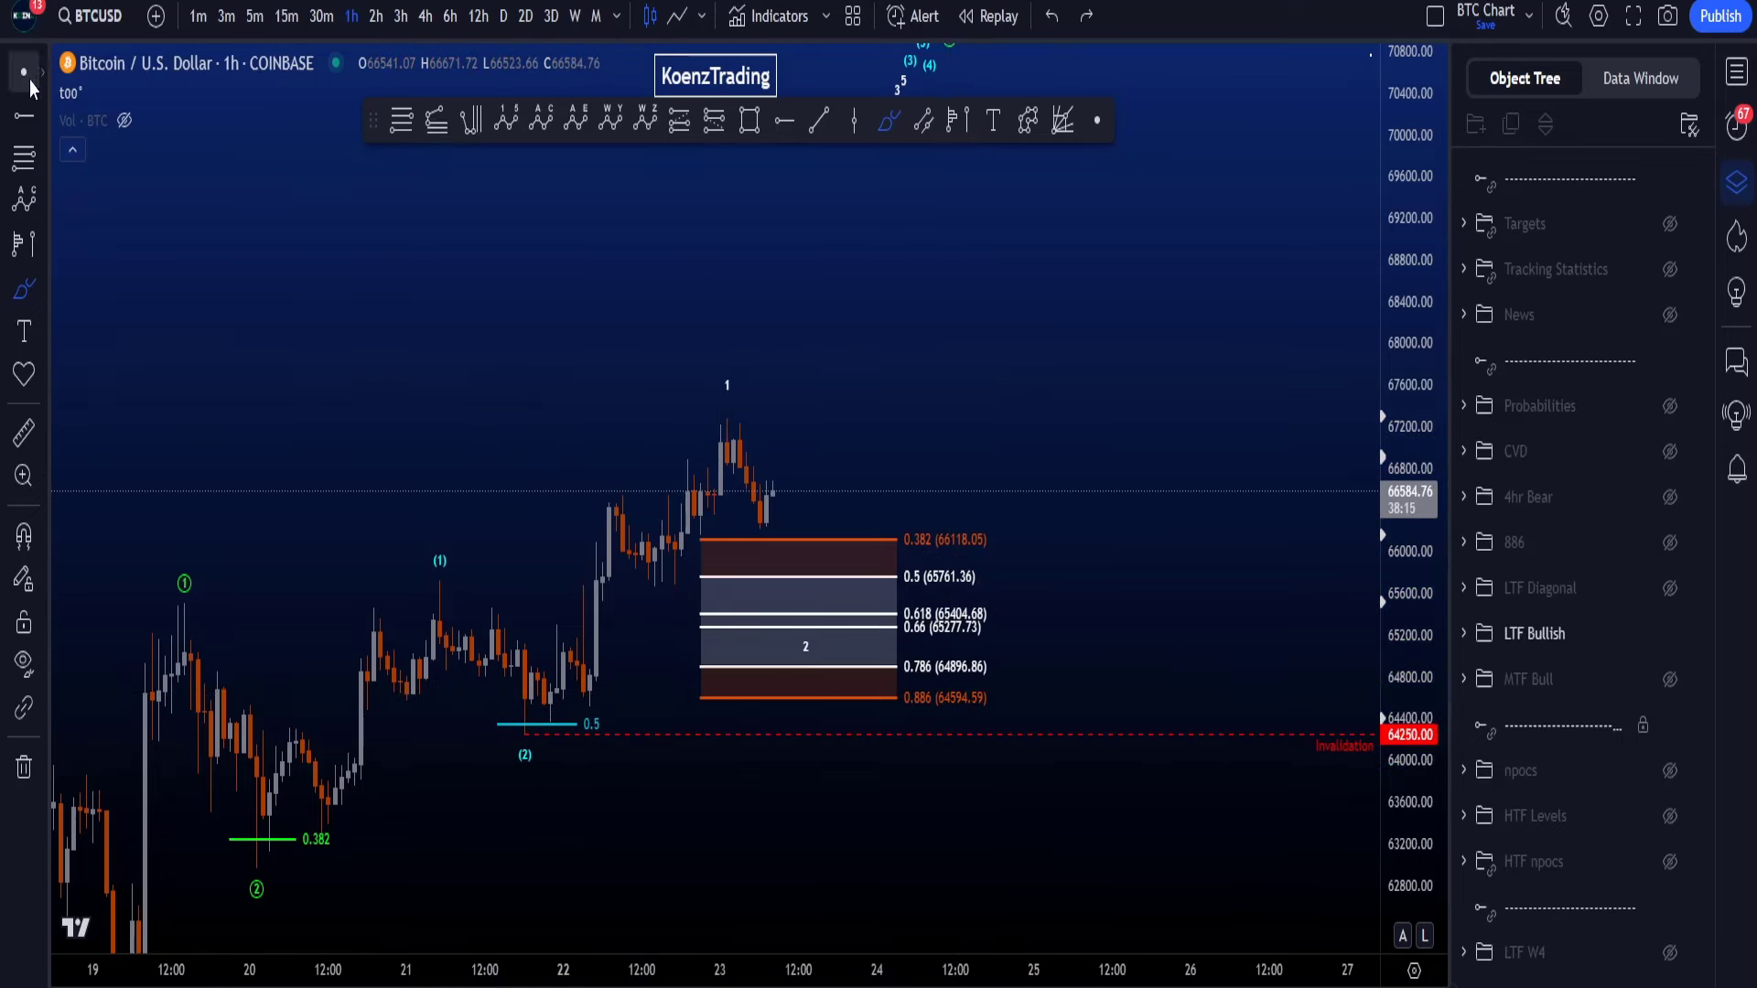
Step: Mark the retracement levels beside the wave 2 zone with the brush and undo each stroke
scroll(1012, 537, up, 2)
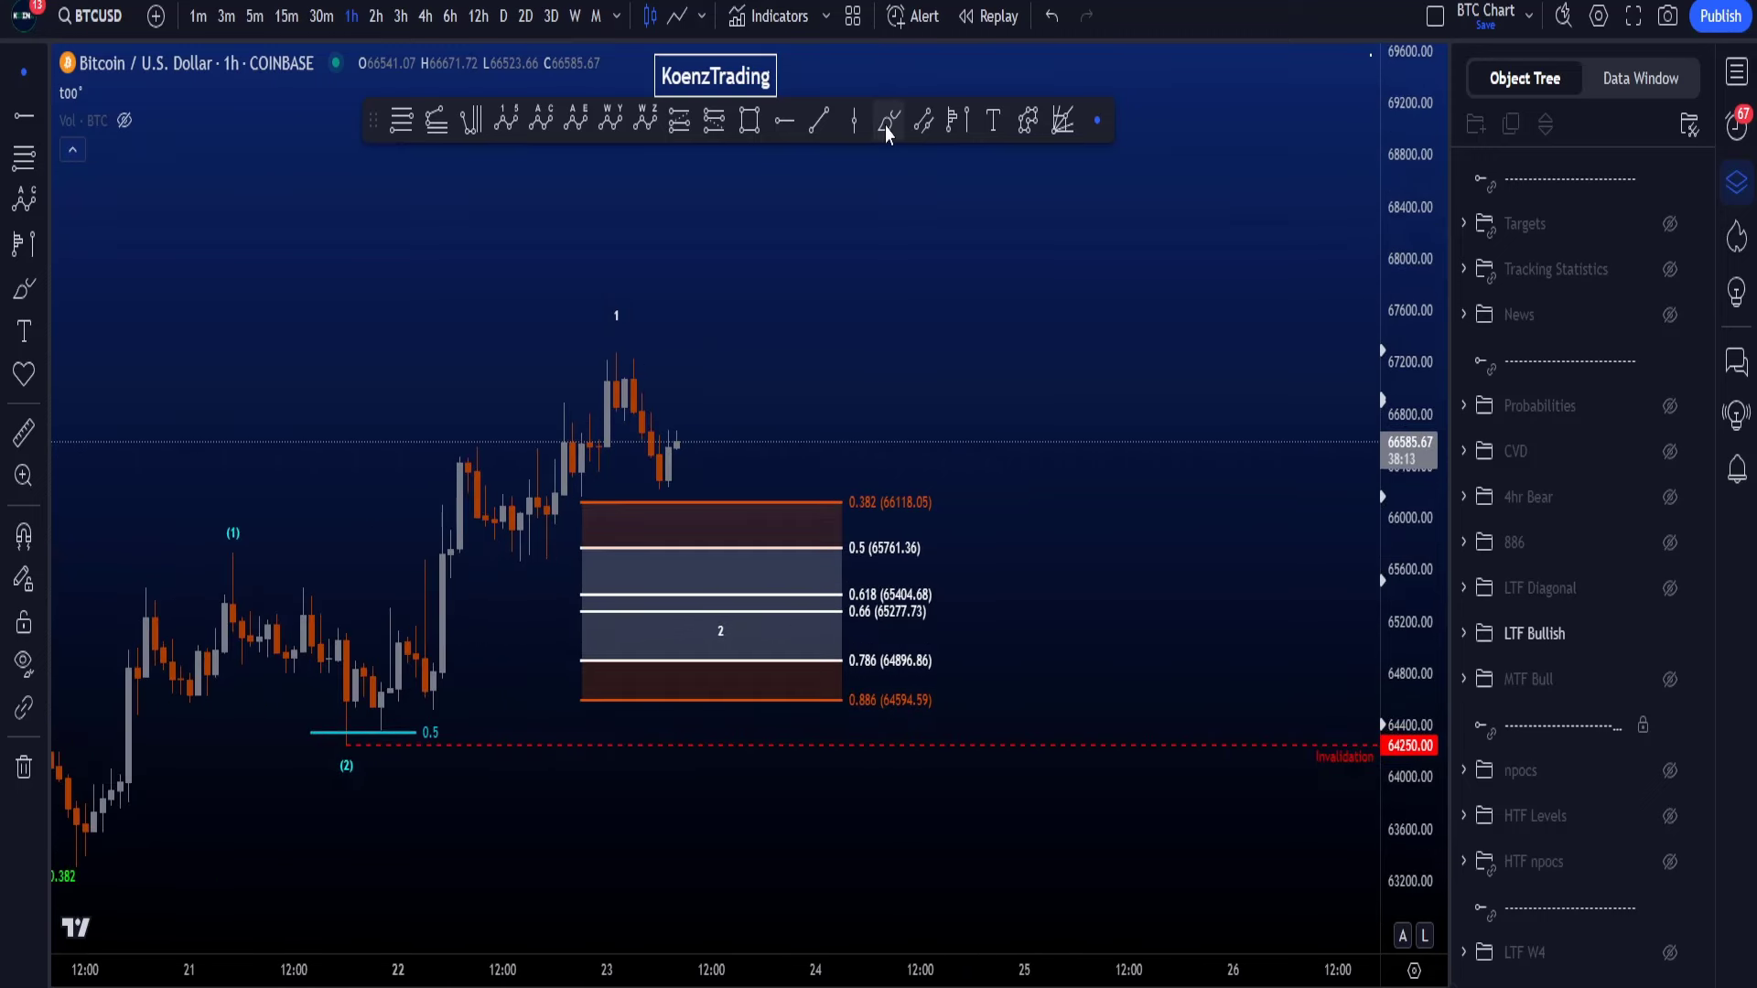
drag(1390, 700, 1391, 731)
mouse_move(950, 472)
mouse_down()
mouse_move(873, 448)
mouse_move(856, 526)
mouse_move(947, 462)
mouse_up()
key(ctrl+z)
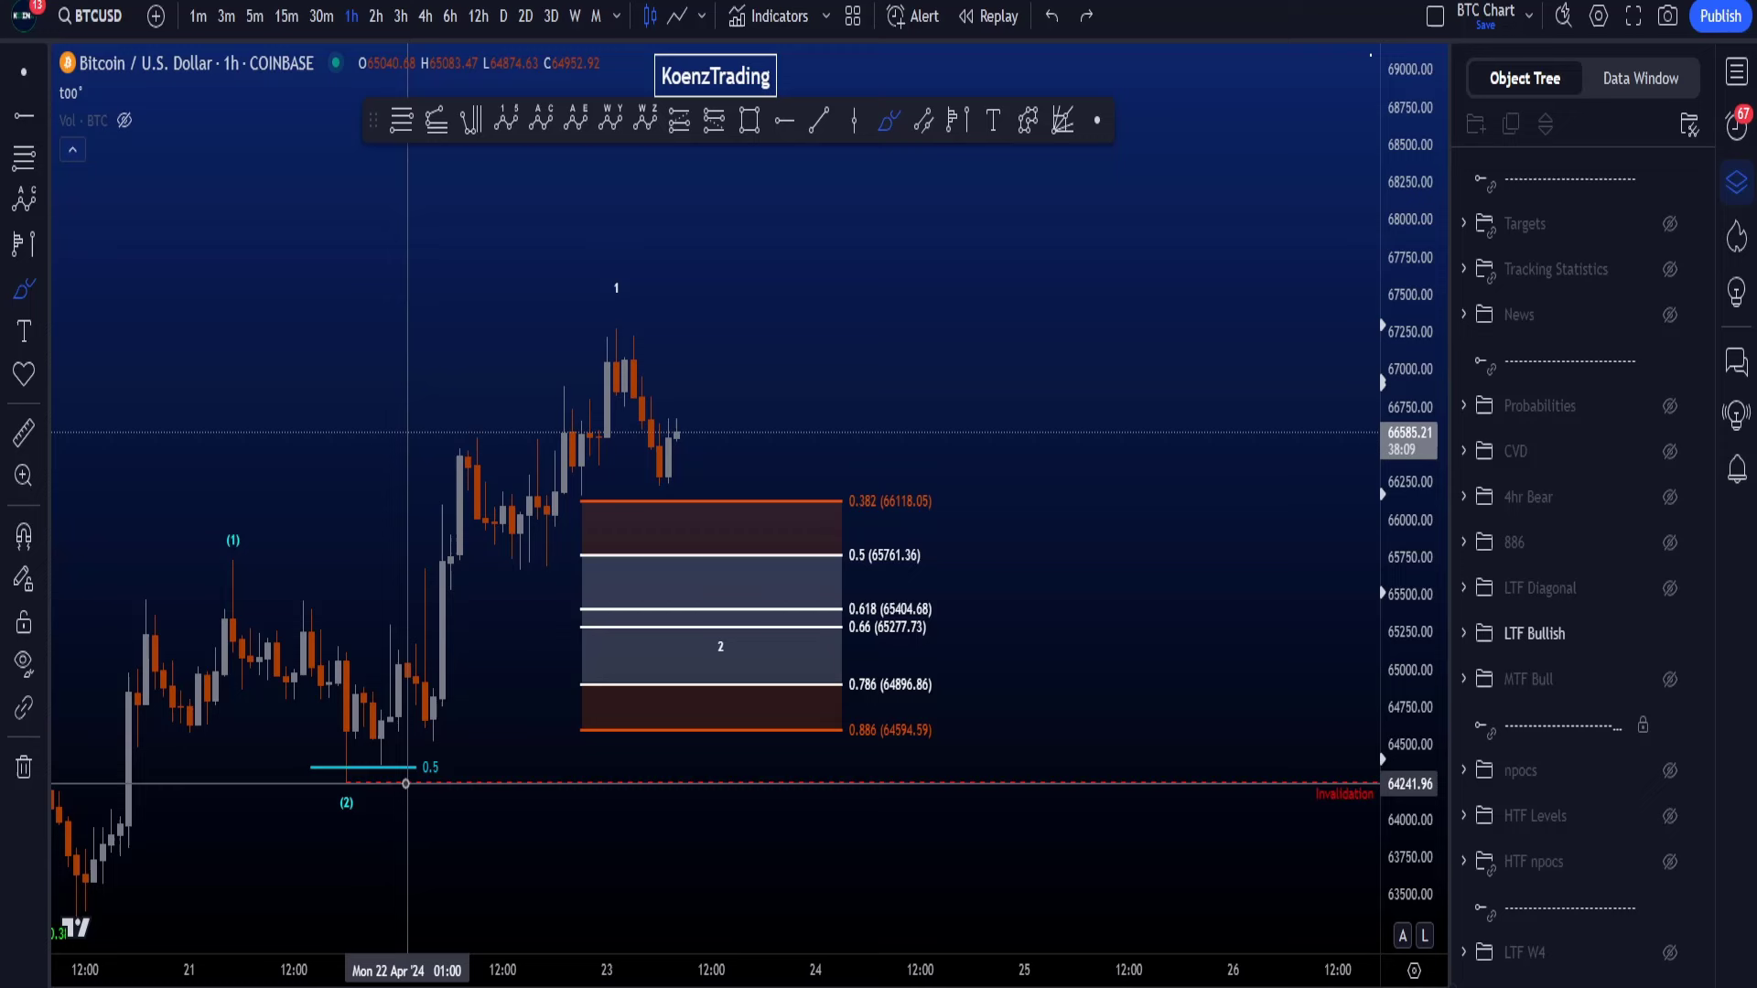
mouse_move(933, 708)
mouse_down()
mouse_move(937, 757)
mouse_move(929, 695)
mouse_up()
key(ctrl+z)
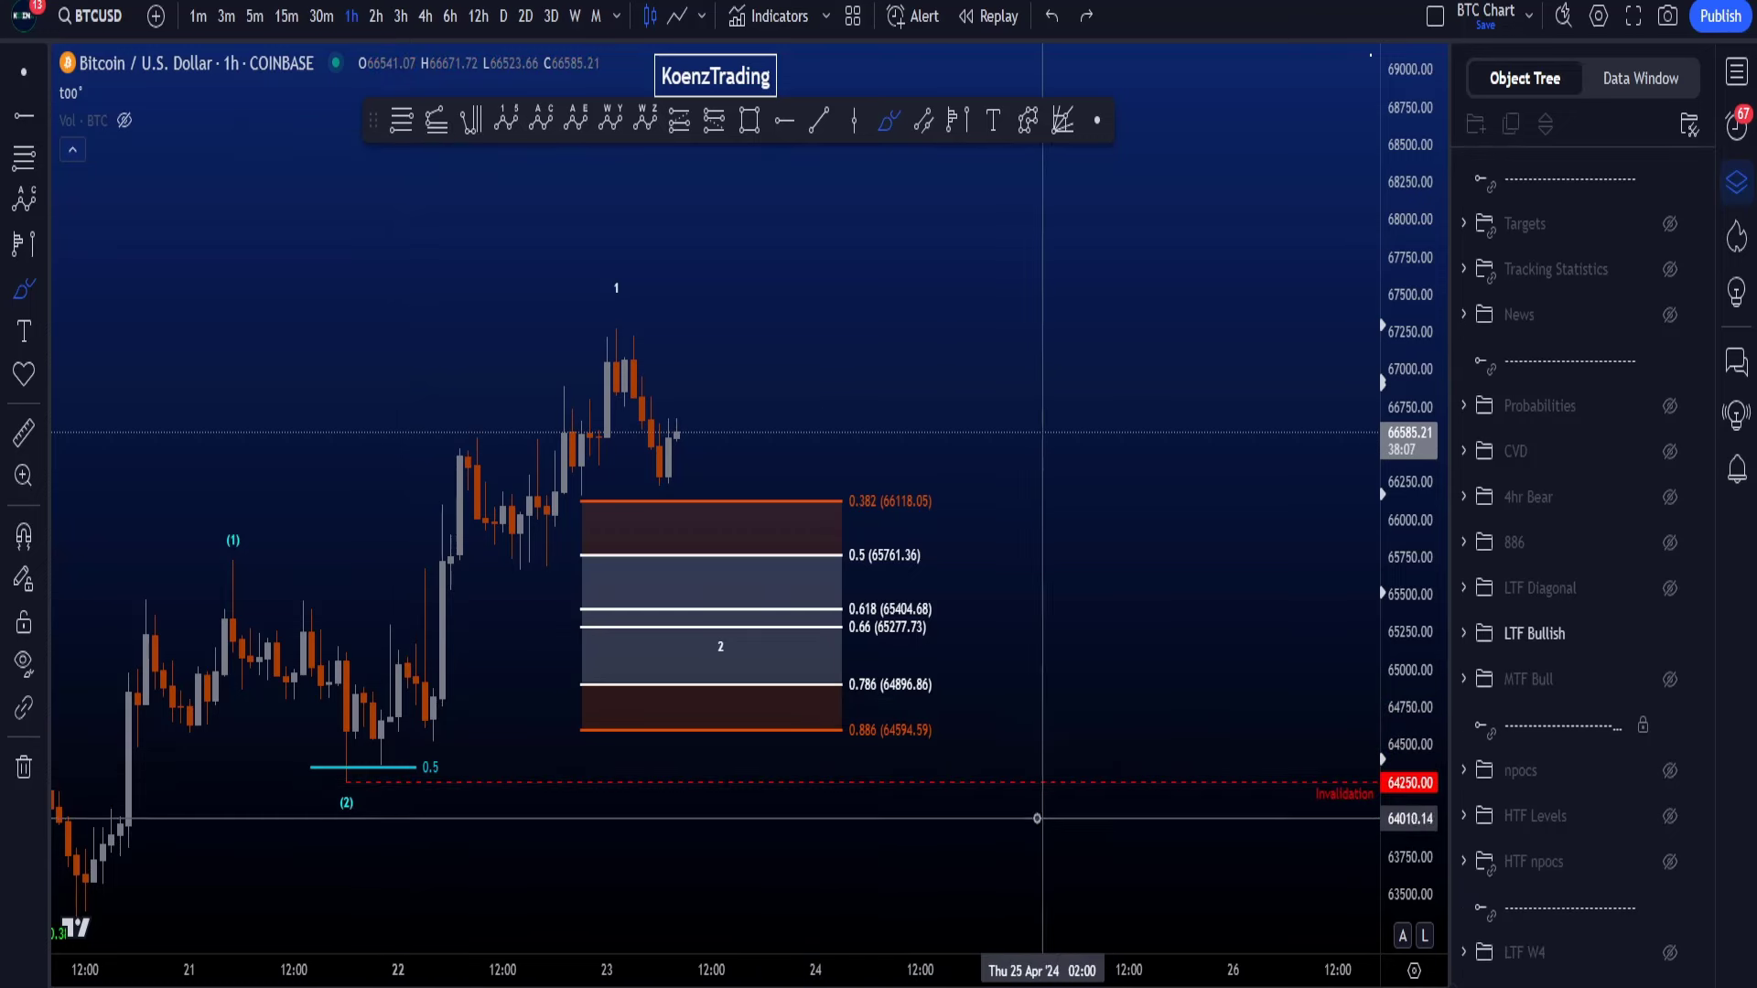
Step: Circle the wave 2 label, sketch a three-part pullback from wave 1 to just below the 0.5 retracement, and undo both strokes
mouse_move(750, 629)
mouse_down()
mouse_move(726, 678)
mouse_move(752, 605)
mouse_up()
key(ctrl+z)
mouse_move(617, 346)
mouse_down()
mouse_move(709, 425)
mouse_move(720, 567)
mouse_up()
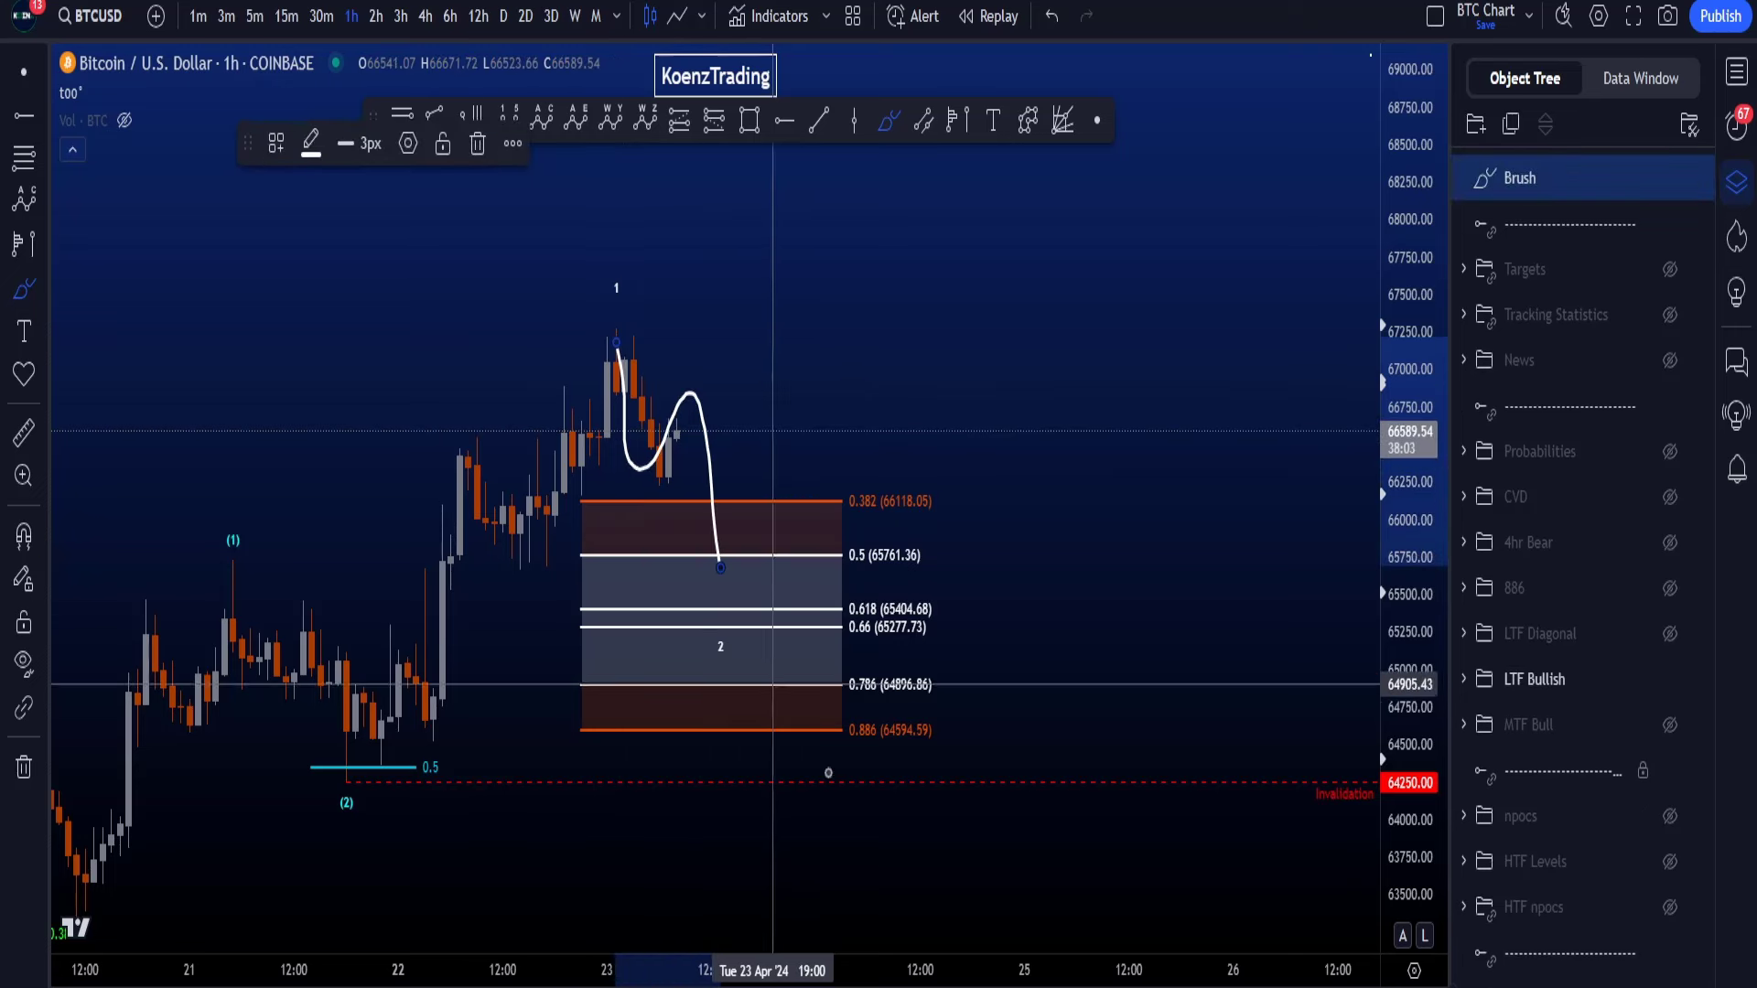
key(ctrl+z)
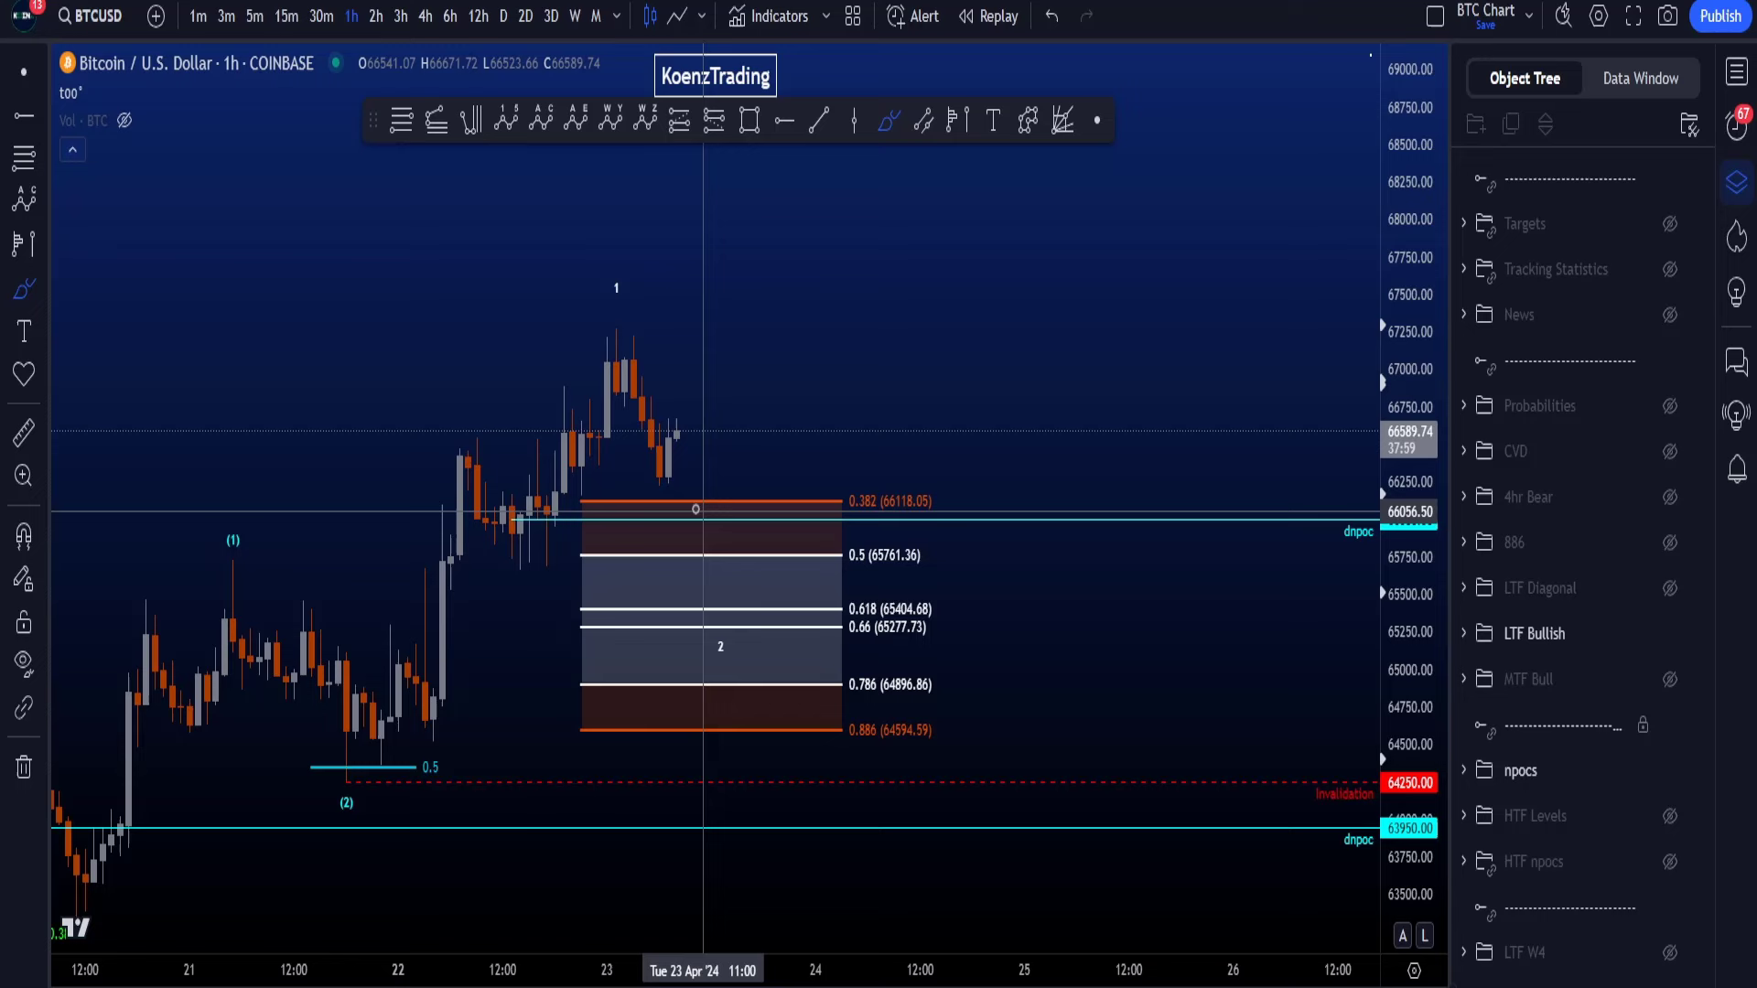
Step: Display the npocs group, highlight the dnpoc line at 66000 with the brush, and undo the stroke
drag(673, 520, 884, 523)
key(ctrl+z)
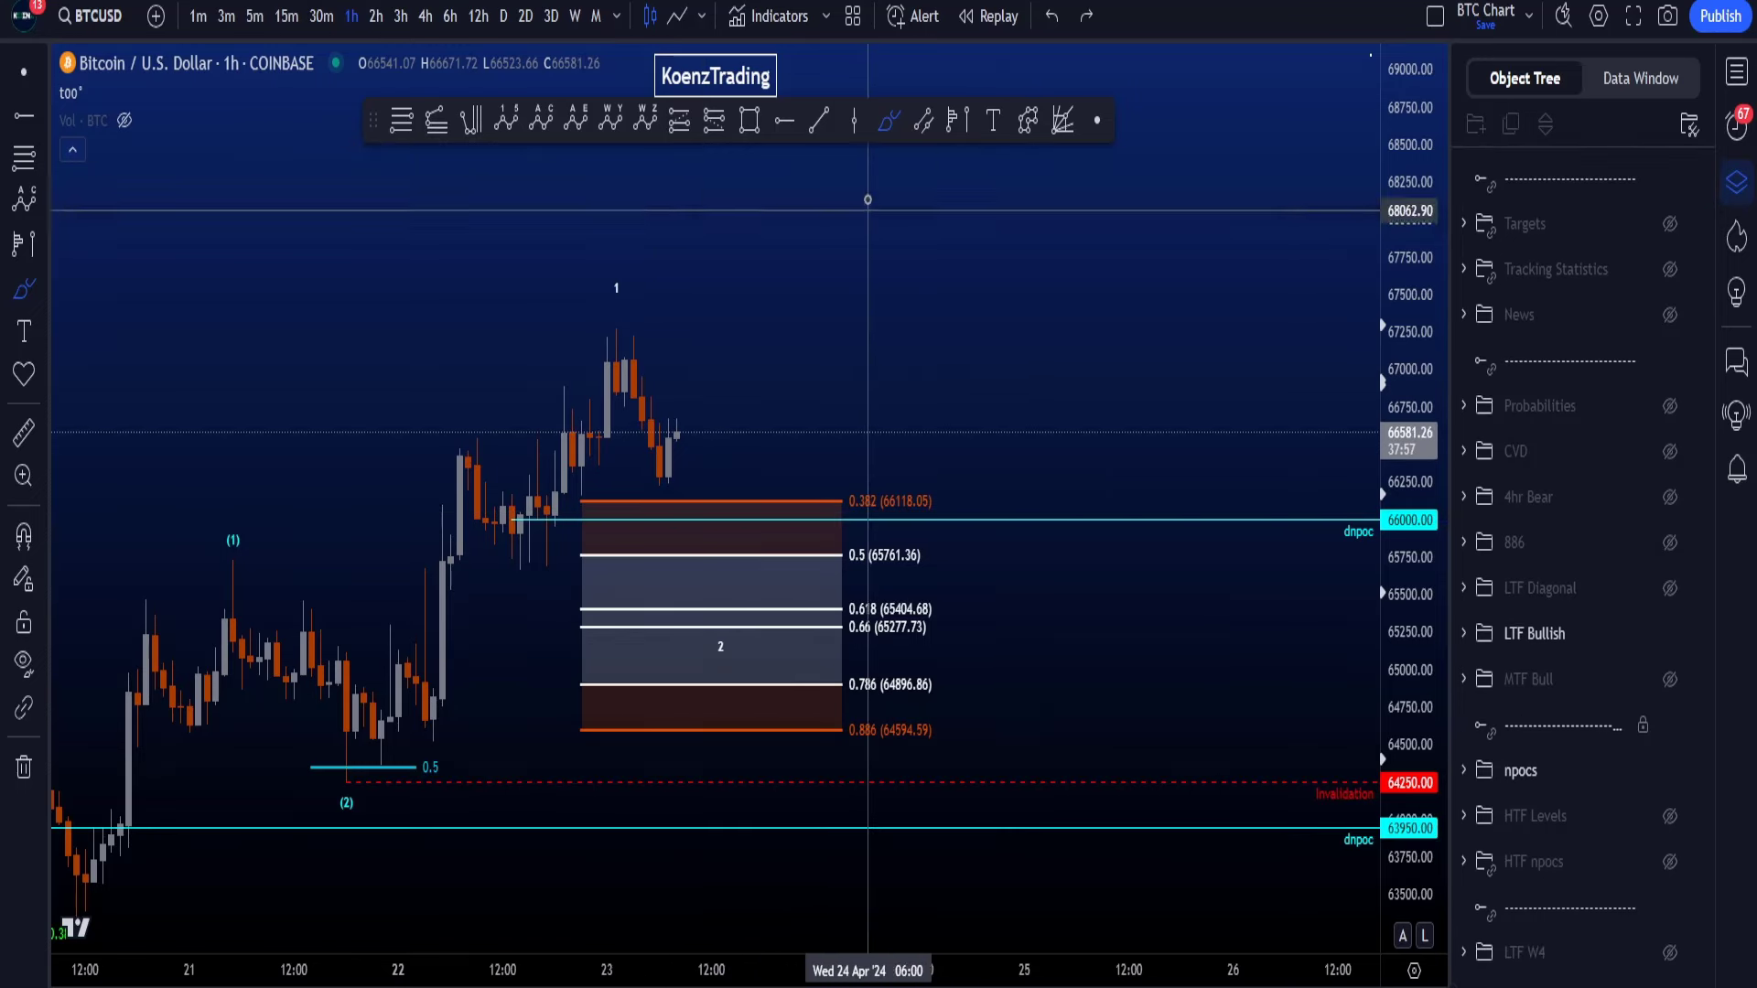
Step: Draw a volume profile covering 19 April 08:00 to 23 April 08:00 and delete it
scroll(1024, 604, down, 3)
click(967, 638)
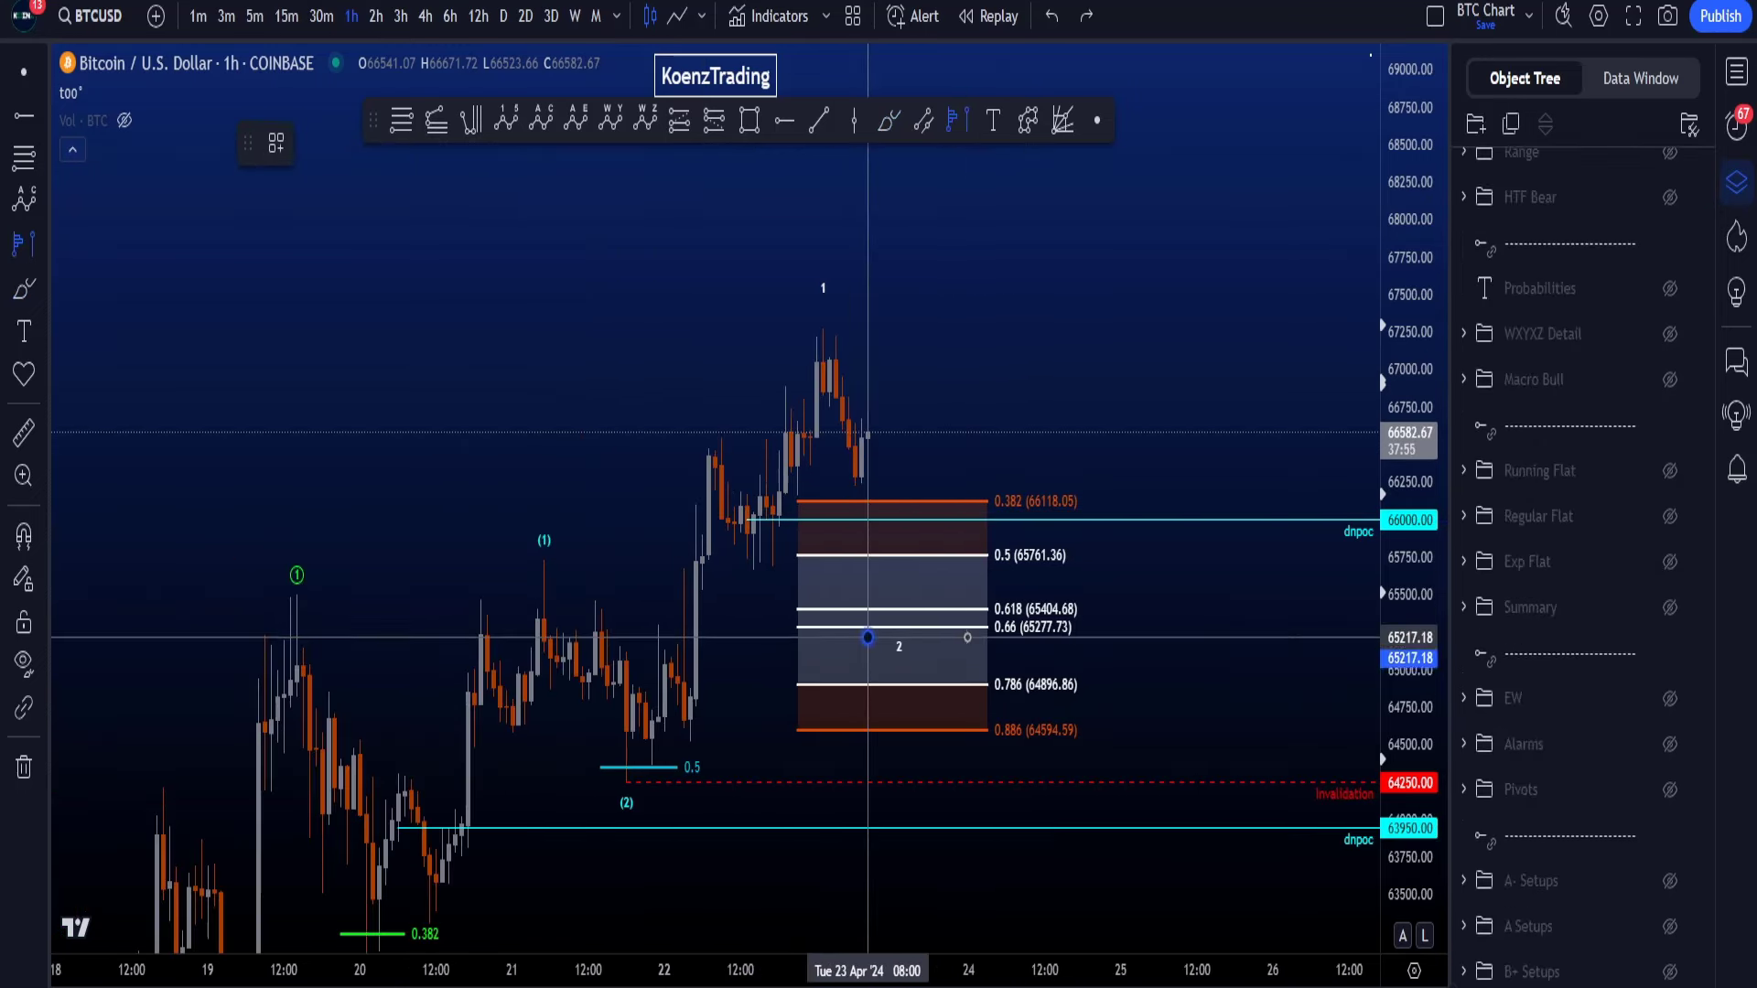
click(302, 774)
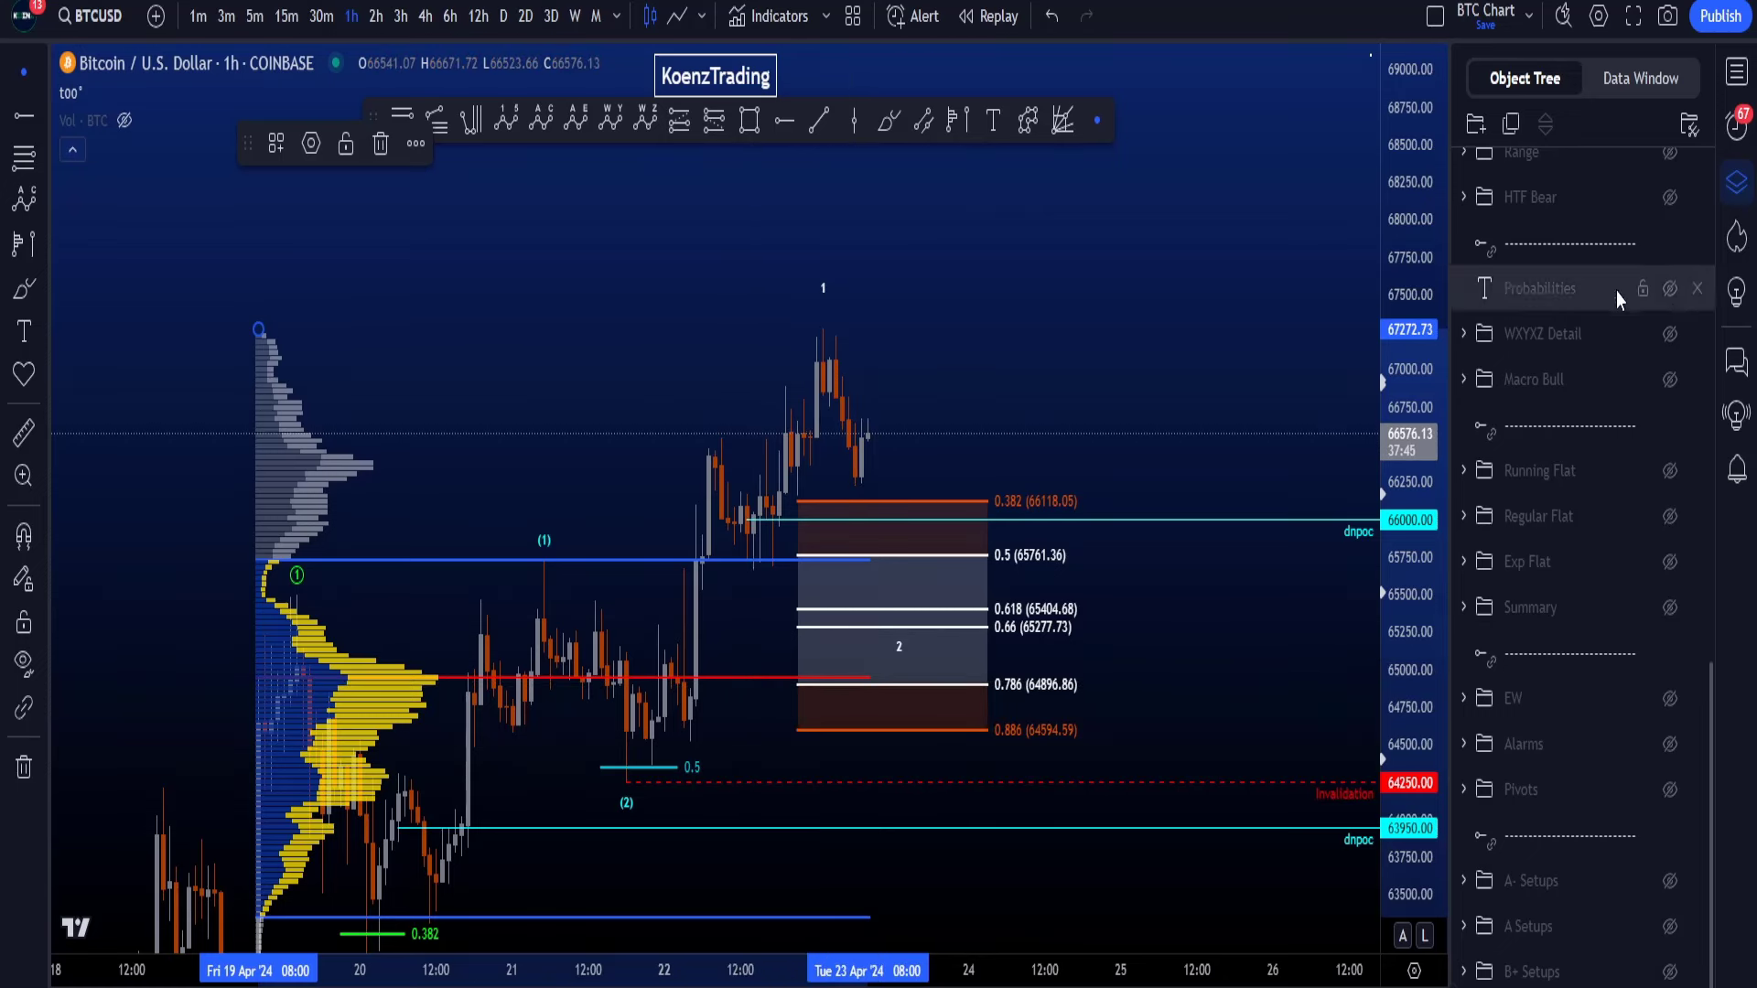
key(Delete)
Step: Hide the LTF Bullish and npocs drawing groups and display the LTF Diagonal group
scroll(1650, 443, up, 12)
scroll(1658, 343, up, 5)
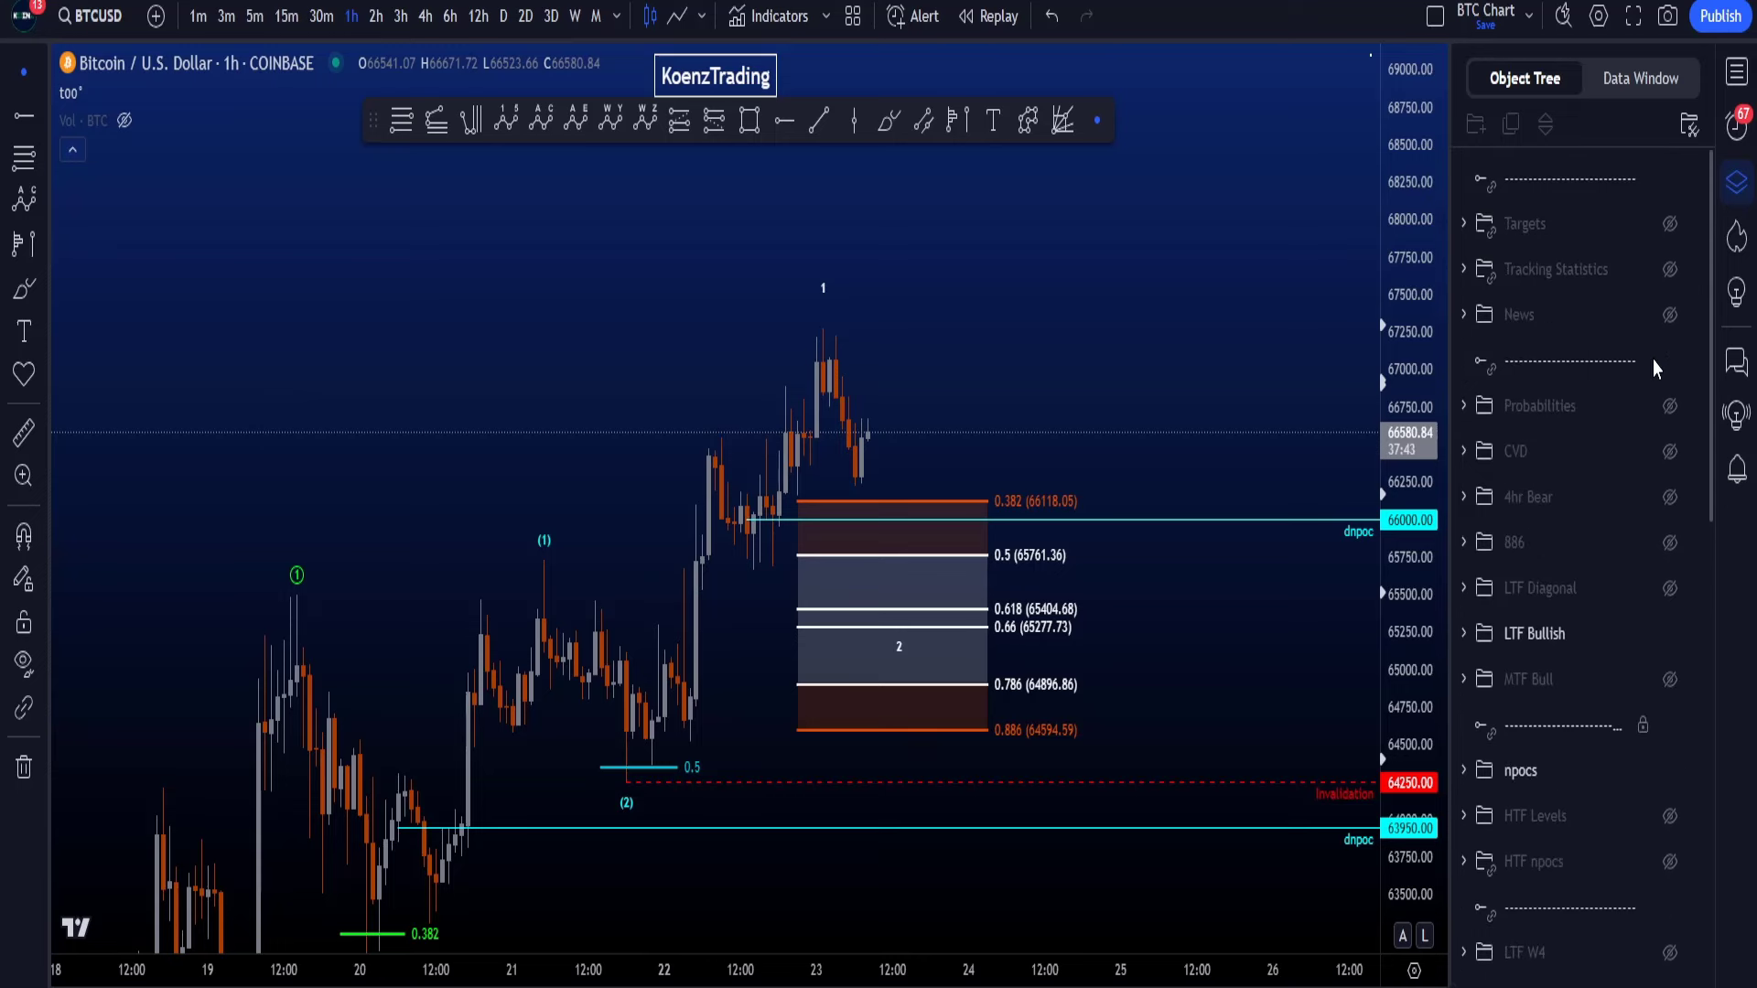
click(1669, 224)
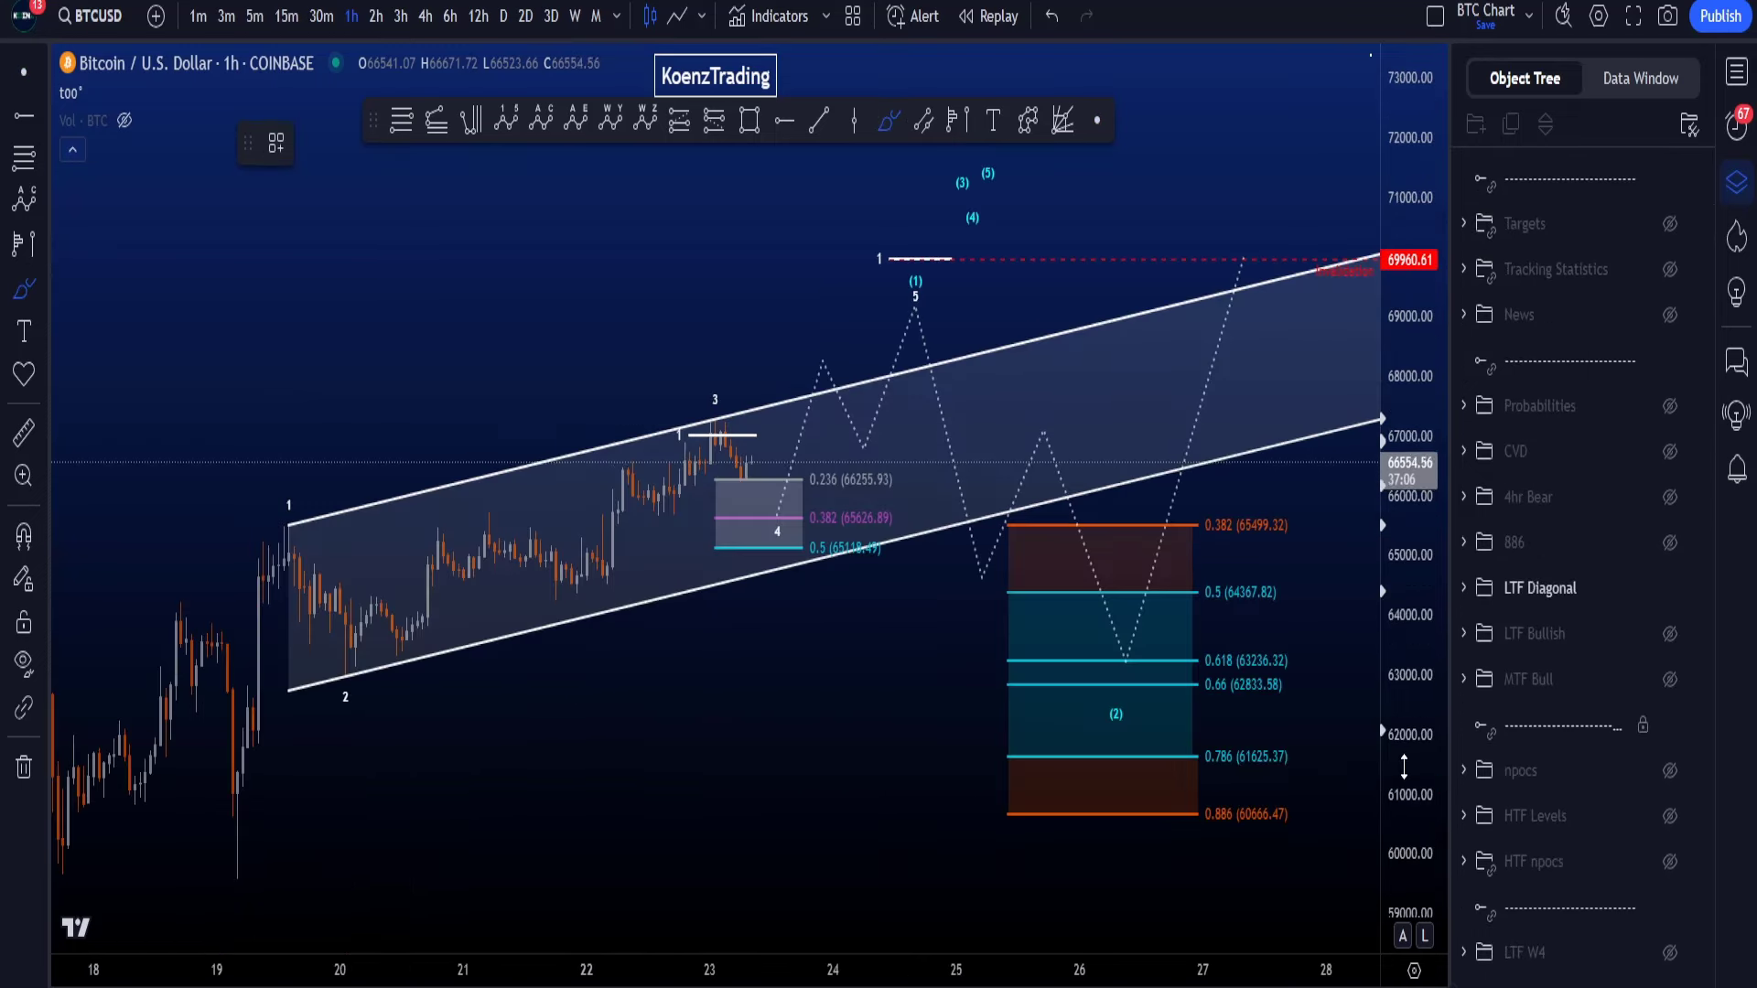
Step: Trace the diagonal through waves 1 to 5, the drop to wave (2) and the rally to about 70,800 with the brush, and undo it
mouse_move(247, 810)
mouse_down()
mouse_move(249, 695)
mouse_move(315, 558)
mouse_move(453, 655)
mouse_move(717, 419)
mouse_move(777, 528)
mouse_up()
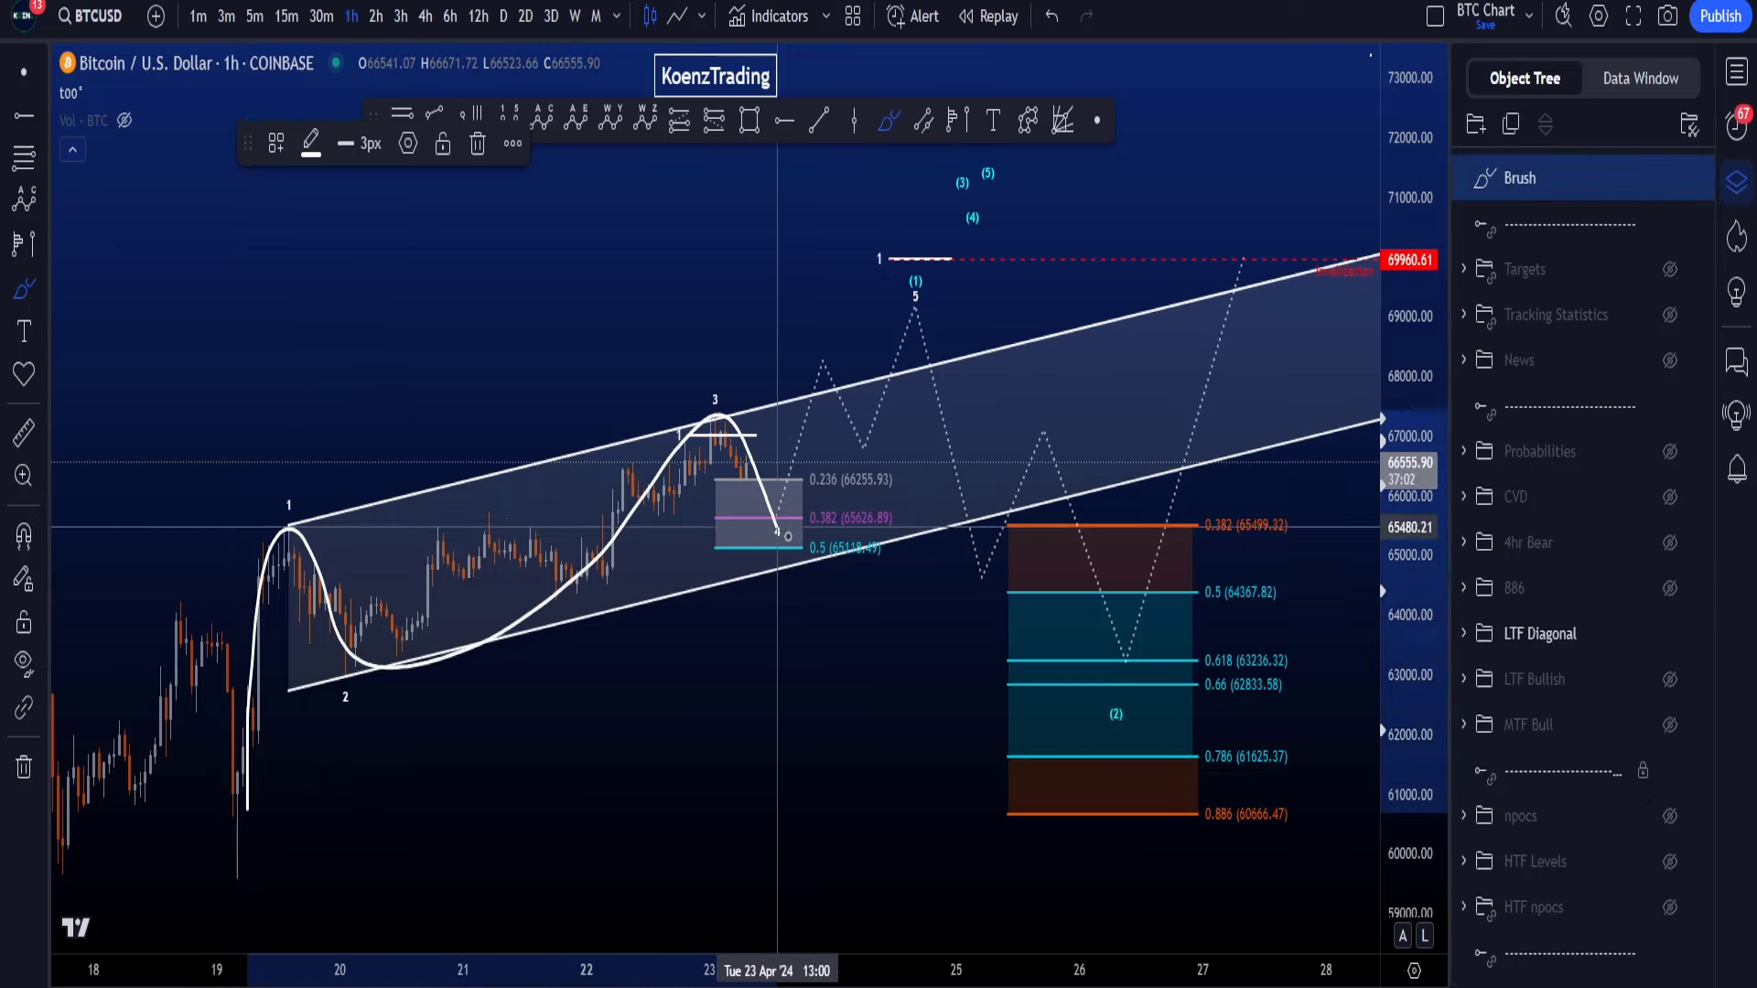
drag(858, 409, 901, 312)
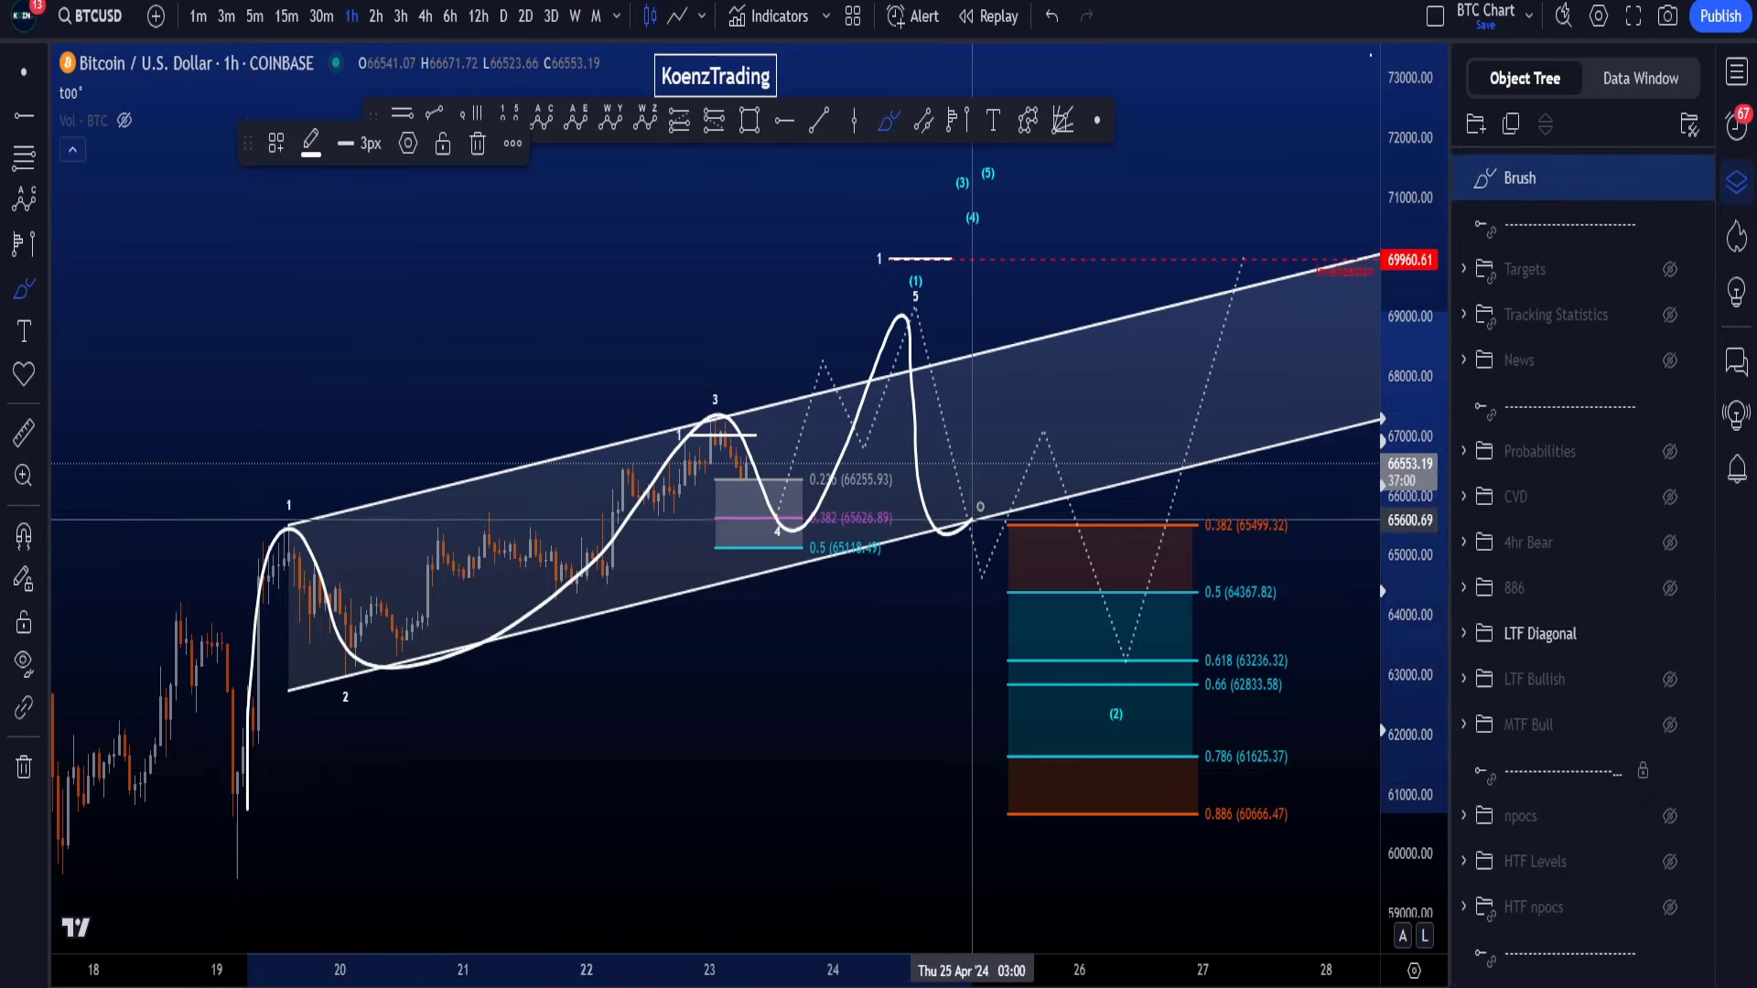
mouse_move(1116, 644)
mouse_down()
mouse_move(1098, 741)
mouse_move(1130, 677)
mouse_move(1243, 211)
mouse_up()
drag(1180, 264, 1266, 128)
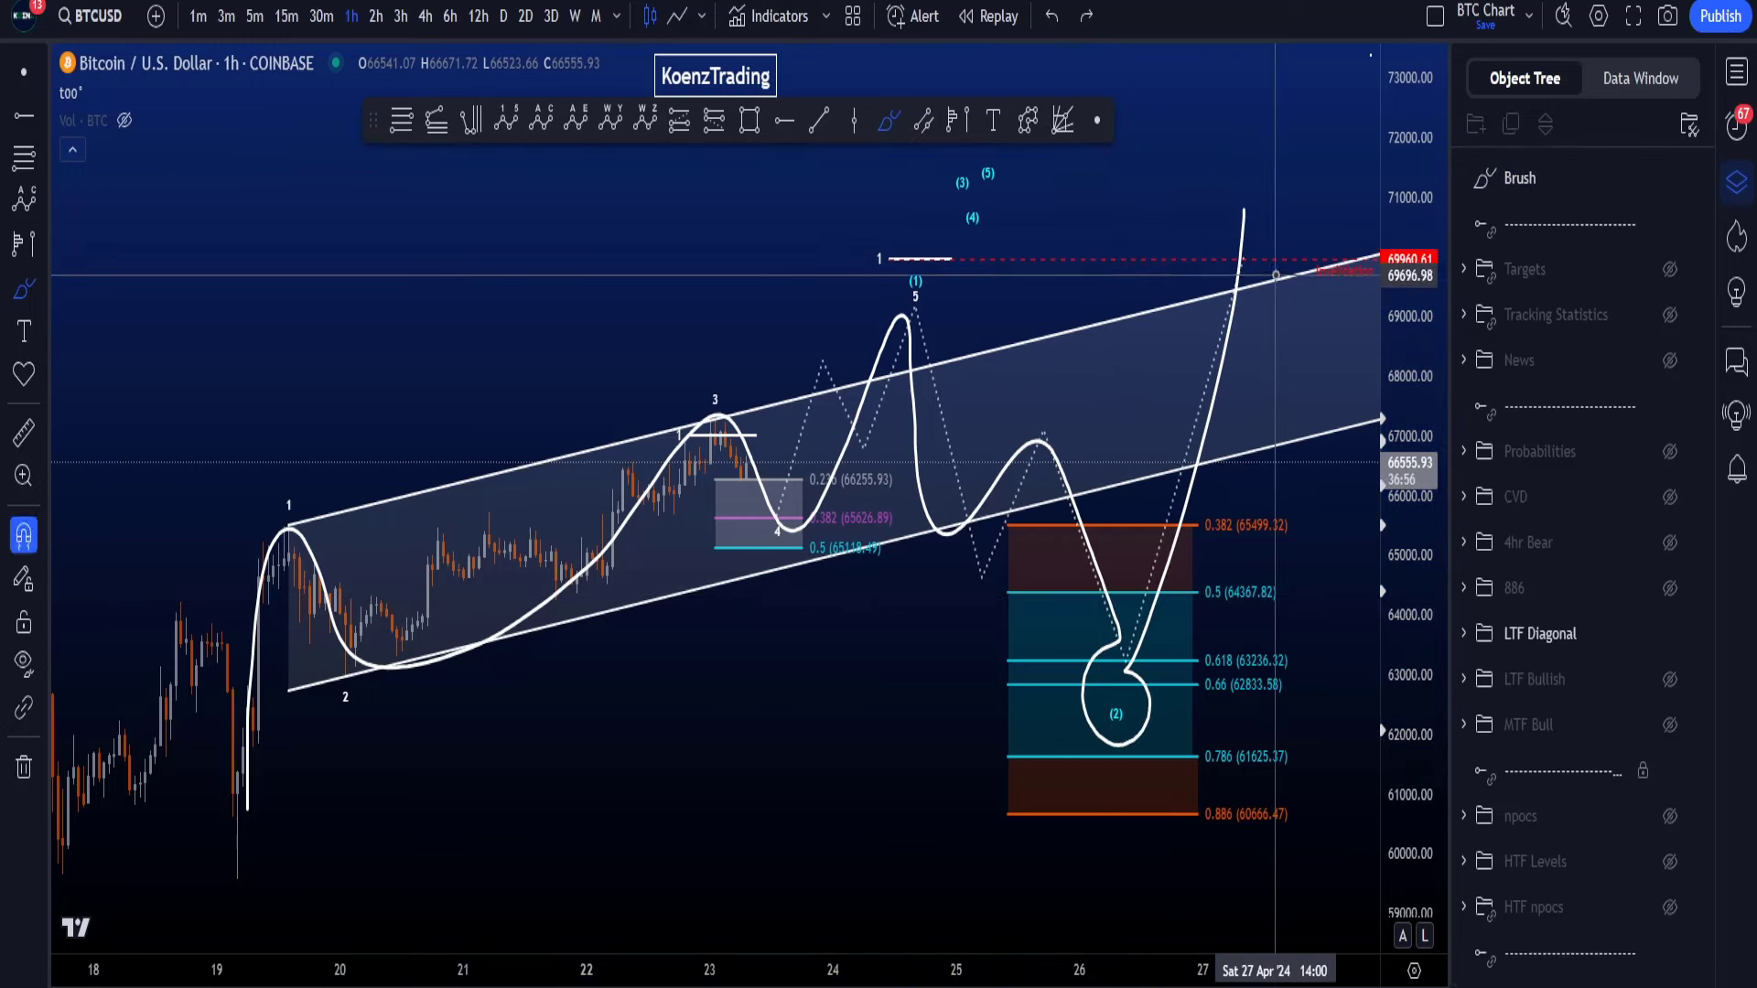
key(ctrl+z)
key(ctrl+z)
Step: Trace the upper and lower channel lines of the diagonal with the brush and undo both strokes
drag(341, 530, 828, 353)
drag(290, 725, 911, 411)
key(ctrl+z)
key(ctrl+z)
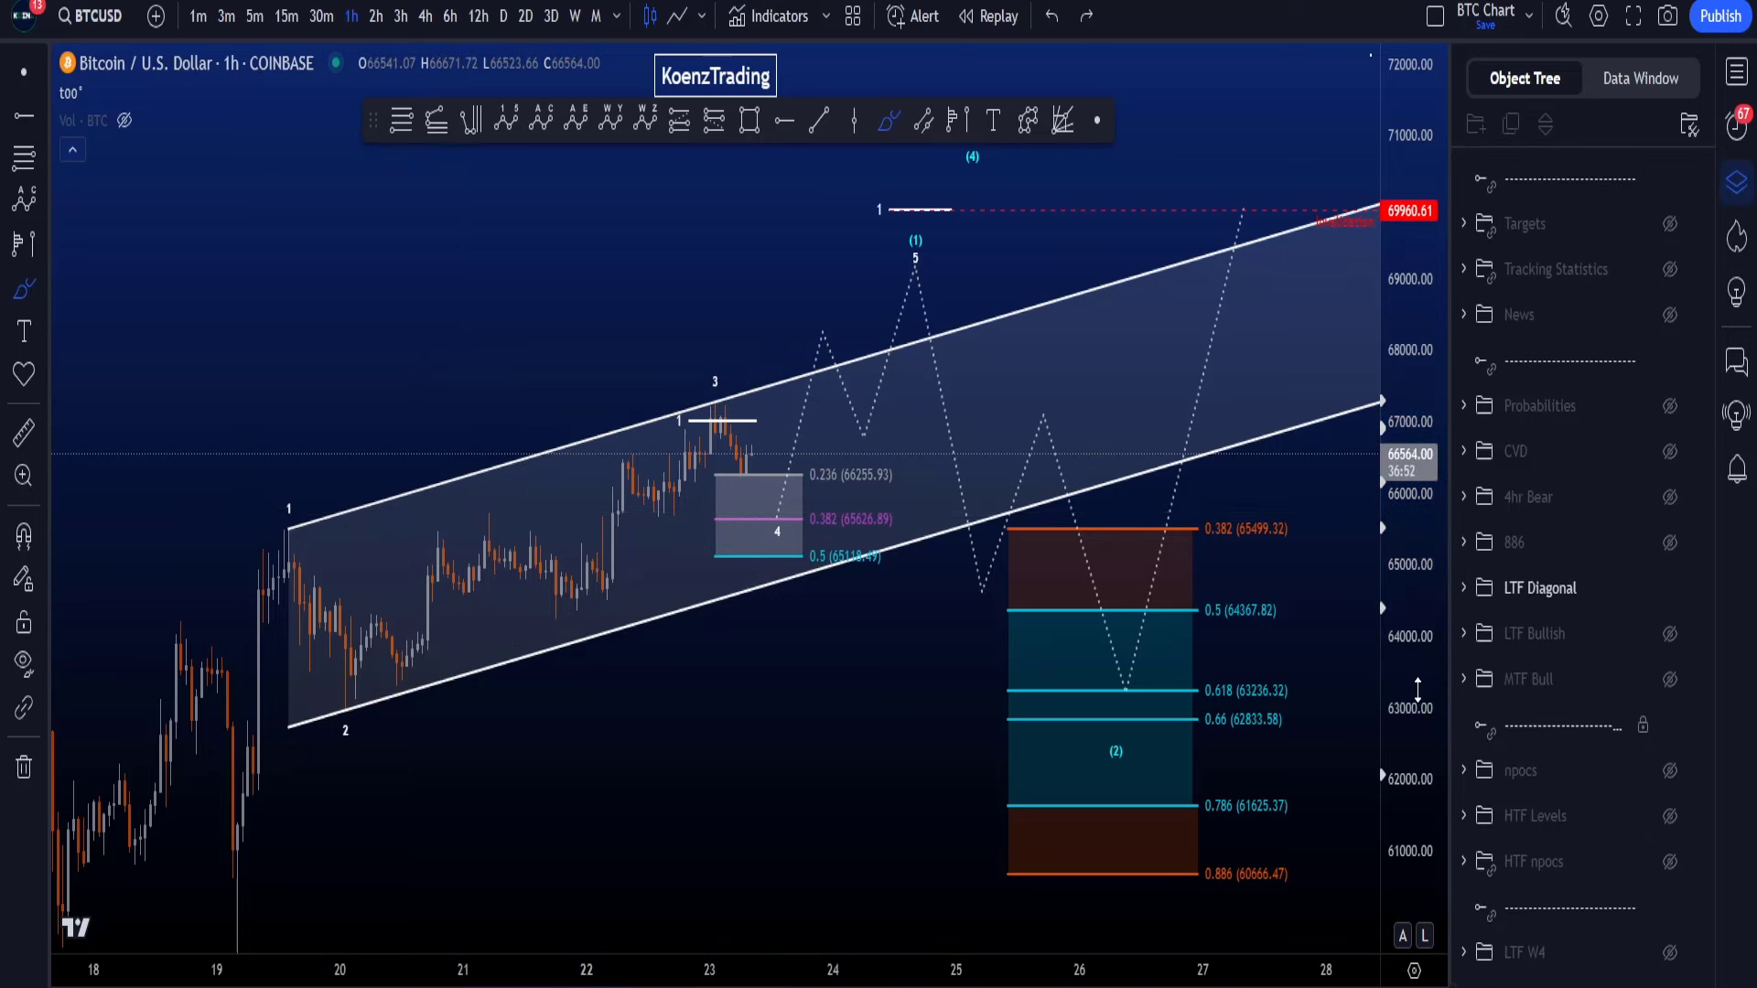
Step: Circle the wave 4 label and mark the lower channel line, sketch a pullback from wave 3 toward wave 4, and undo the strokes
drag(792, 496, 777, 611)
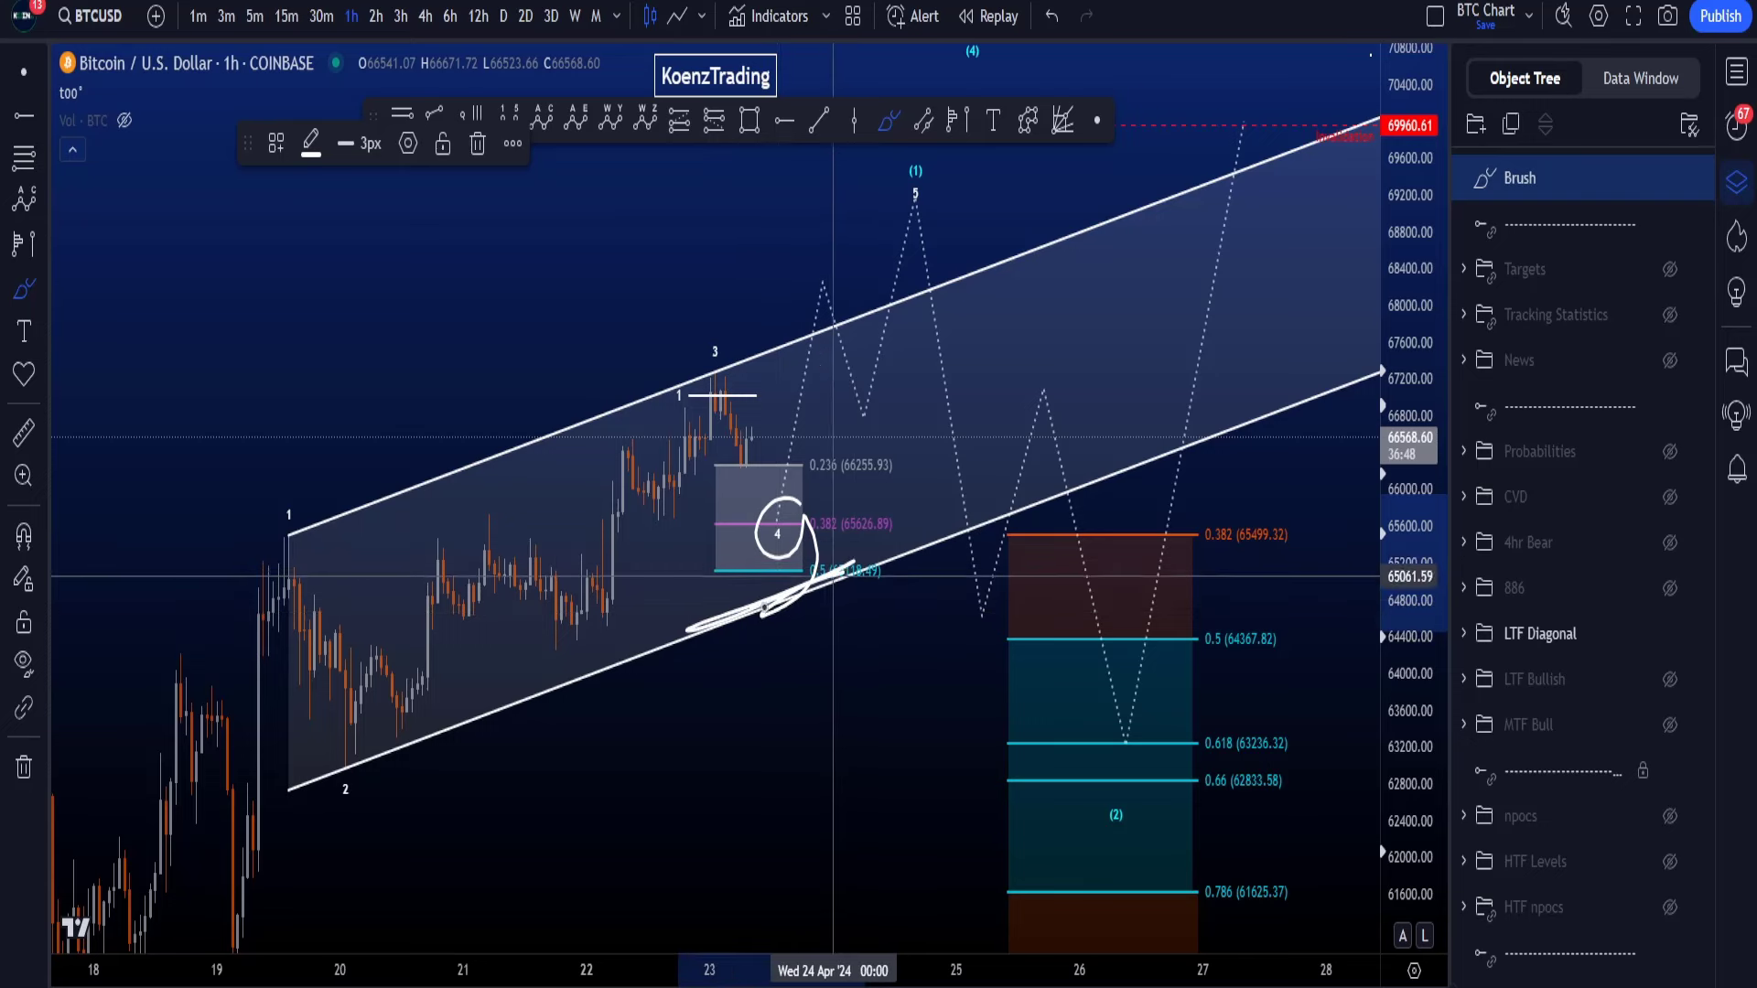
key(ctrl+z)
drag(721, 375, 756, 504)
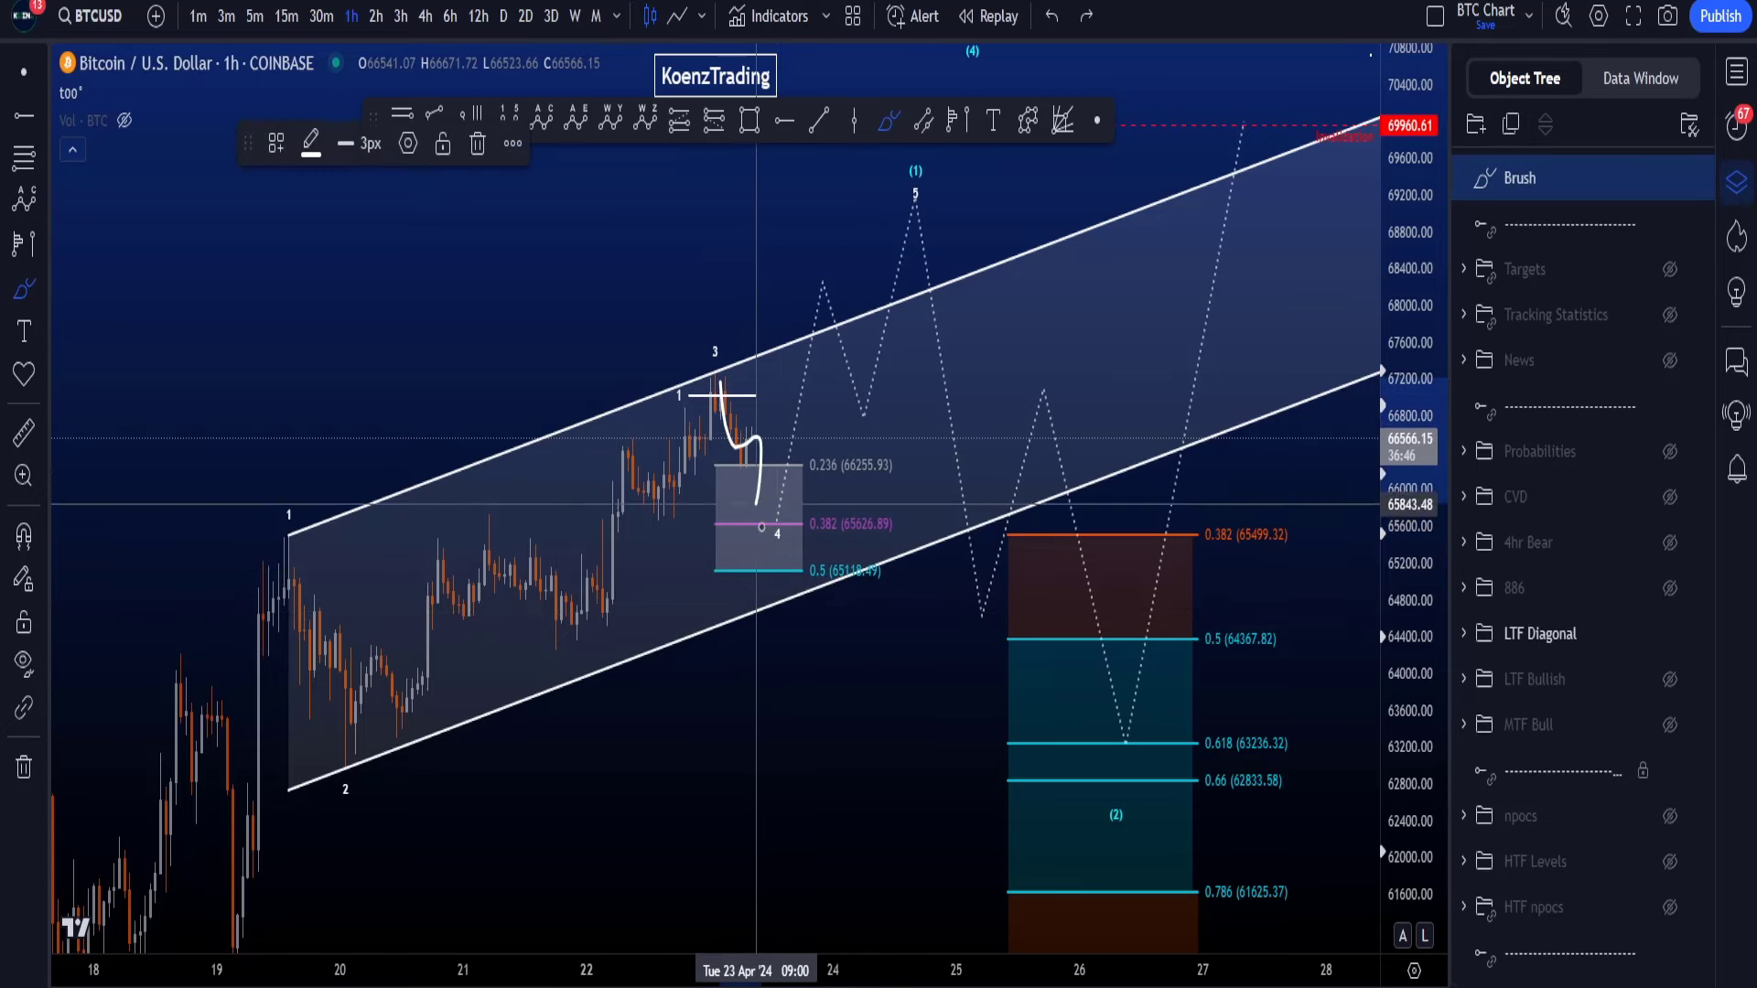
key(ctrl+z)
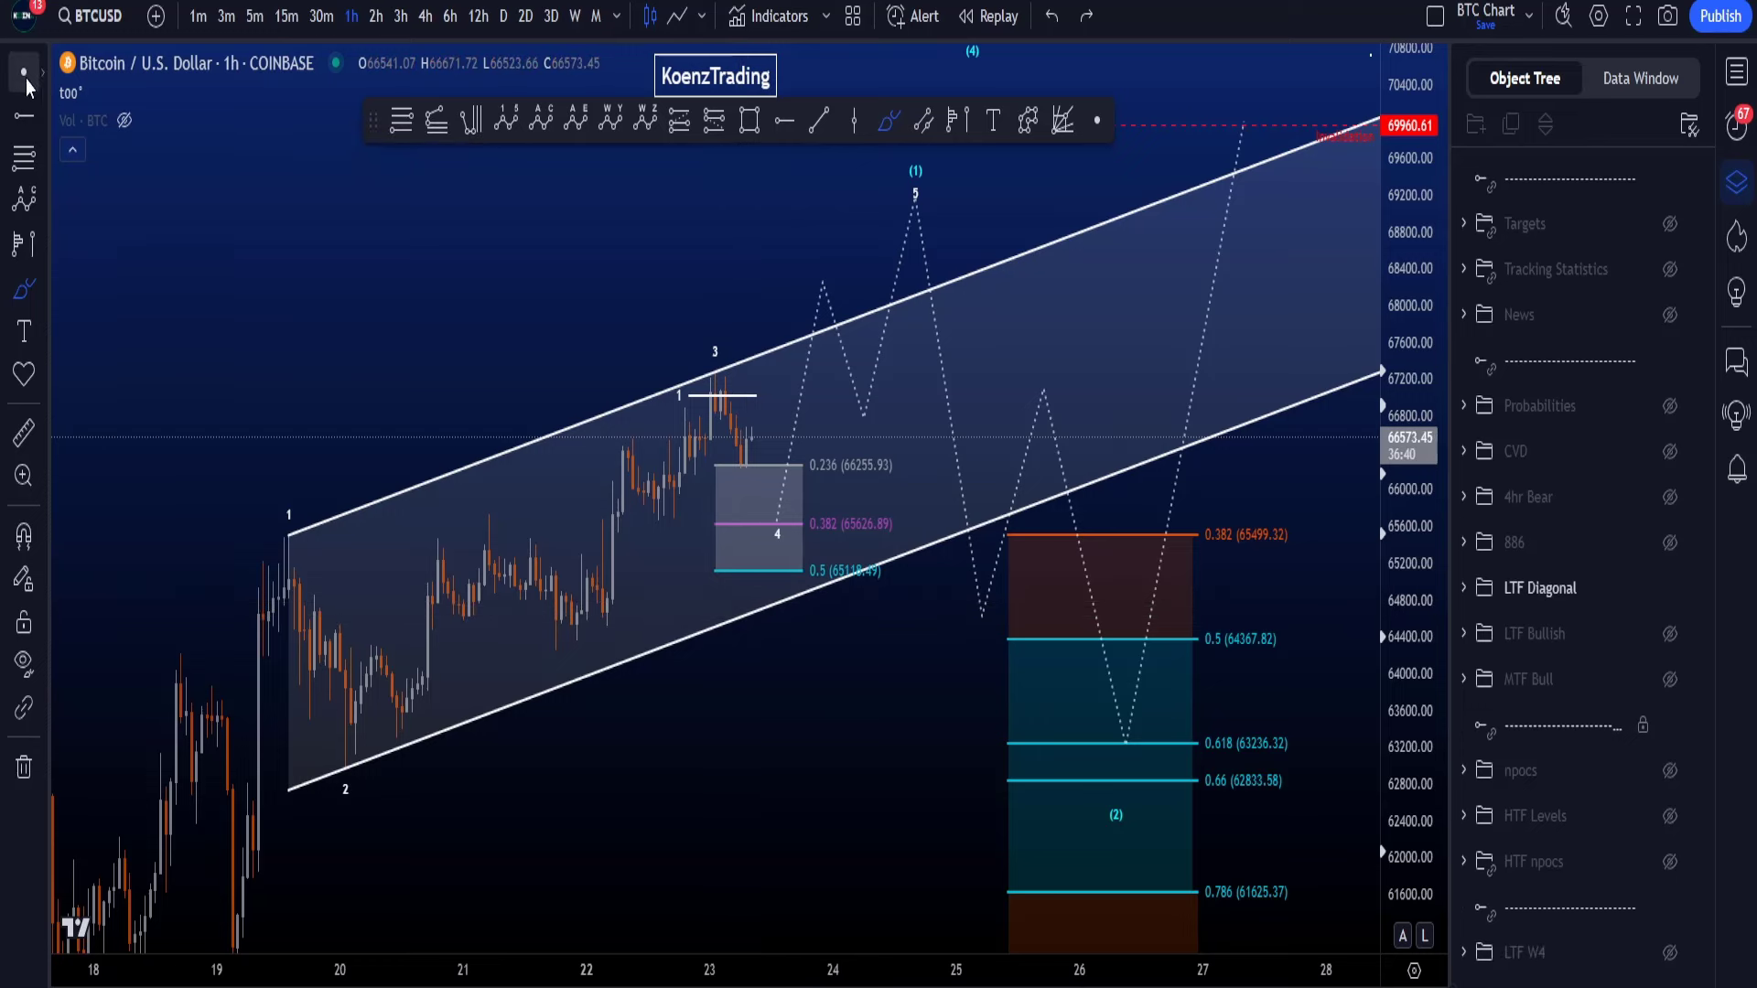
Step: Trace the five diagonal waves from the 19 April low up to wave 5, circling wave 4, and undo the trace
drag(1418, 338, 1416, 376)
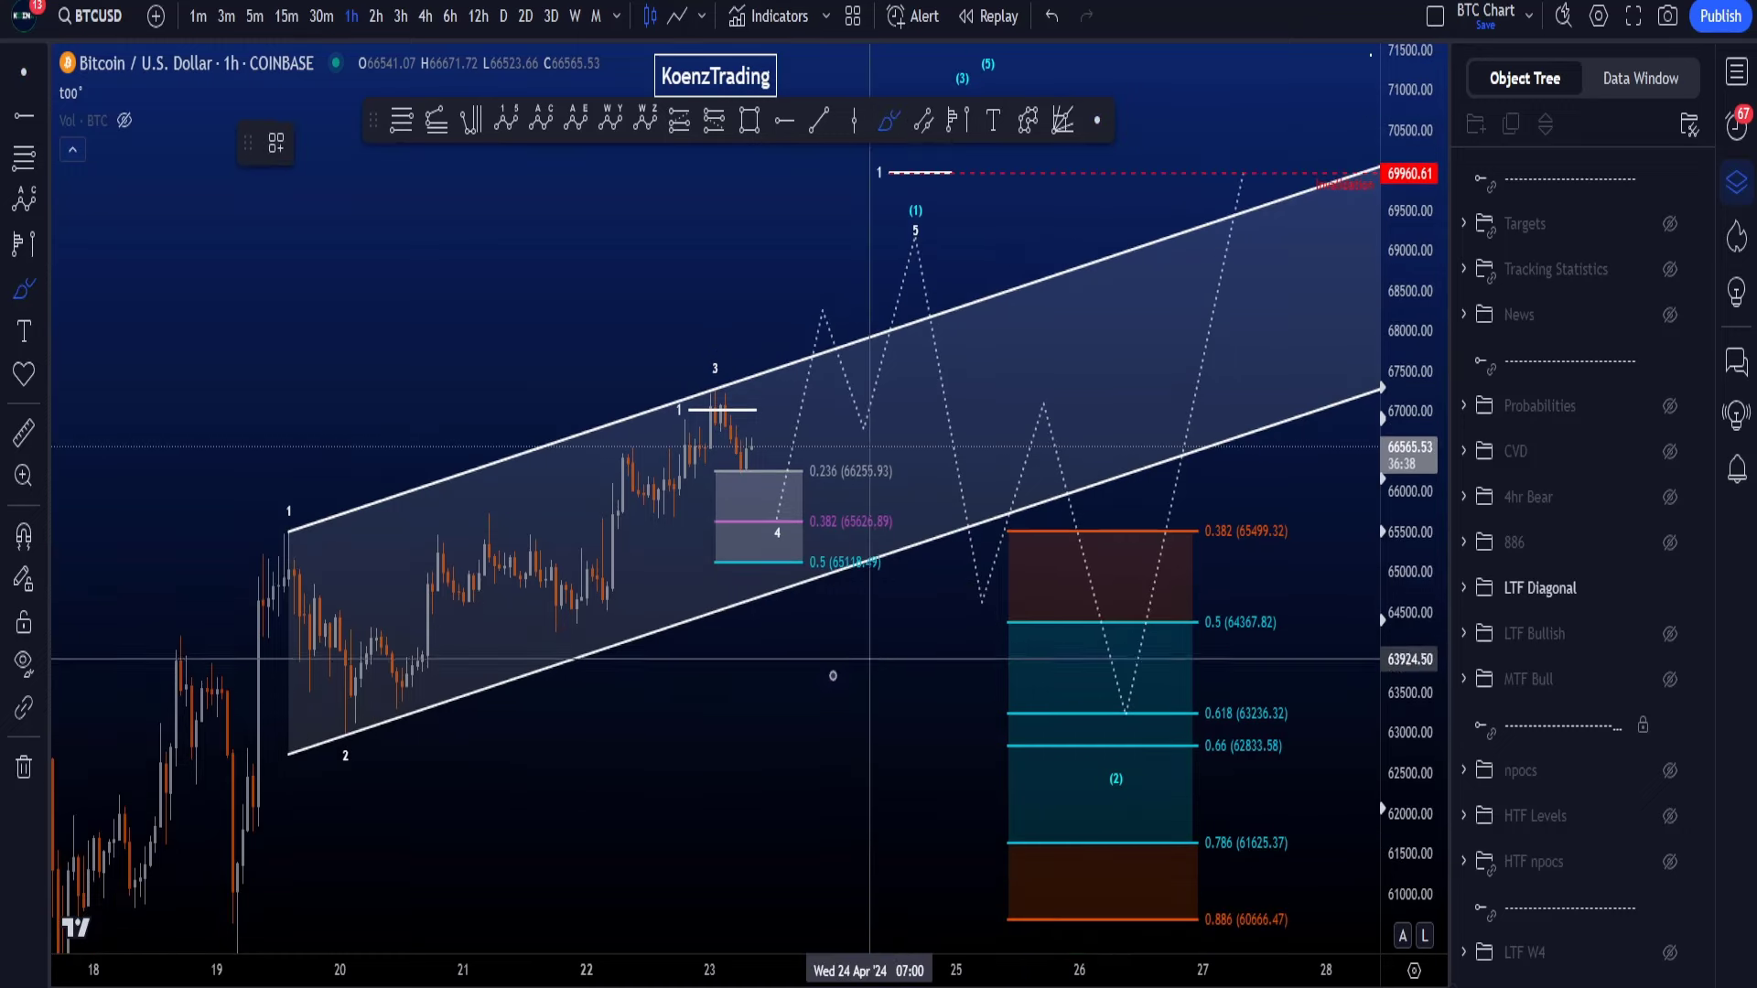
mouse_move(222, 909)
mouse_down()
mouse_move(274, 588)
mouse_move(304, 555)
mouse_up()
drag(370, 712, 637, 502)
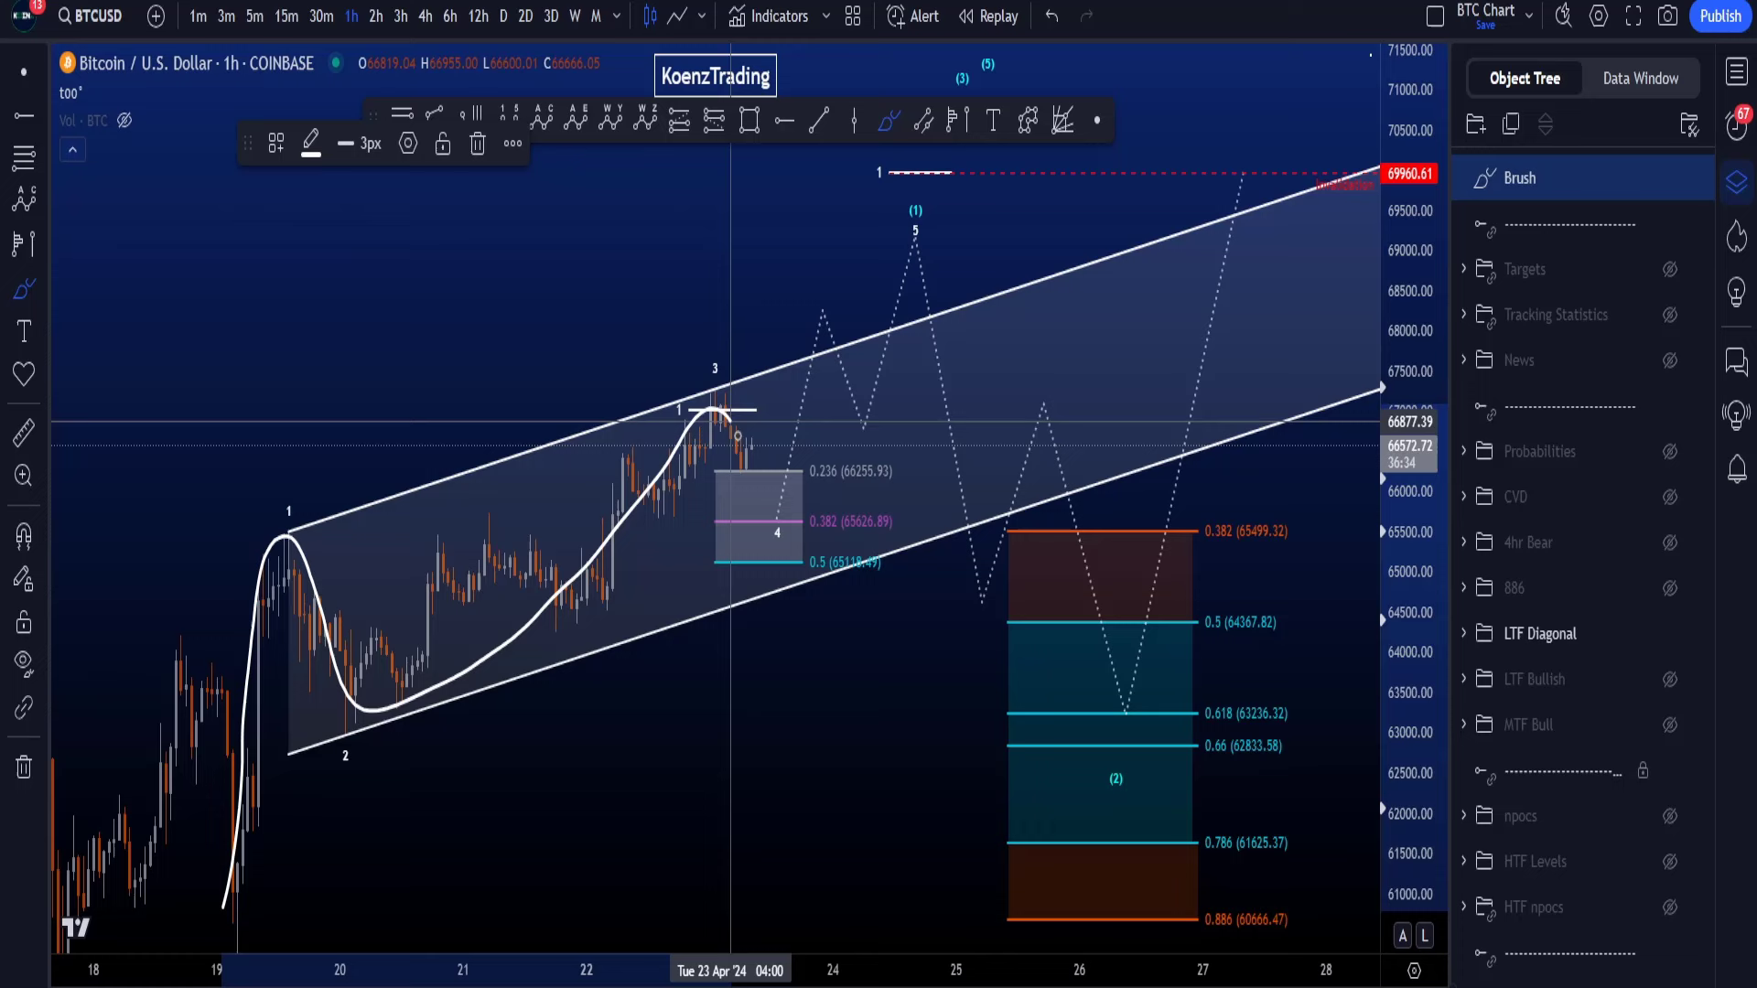
drag(822, 483, 904, 236)
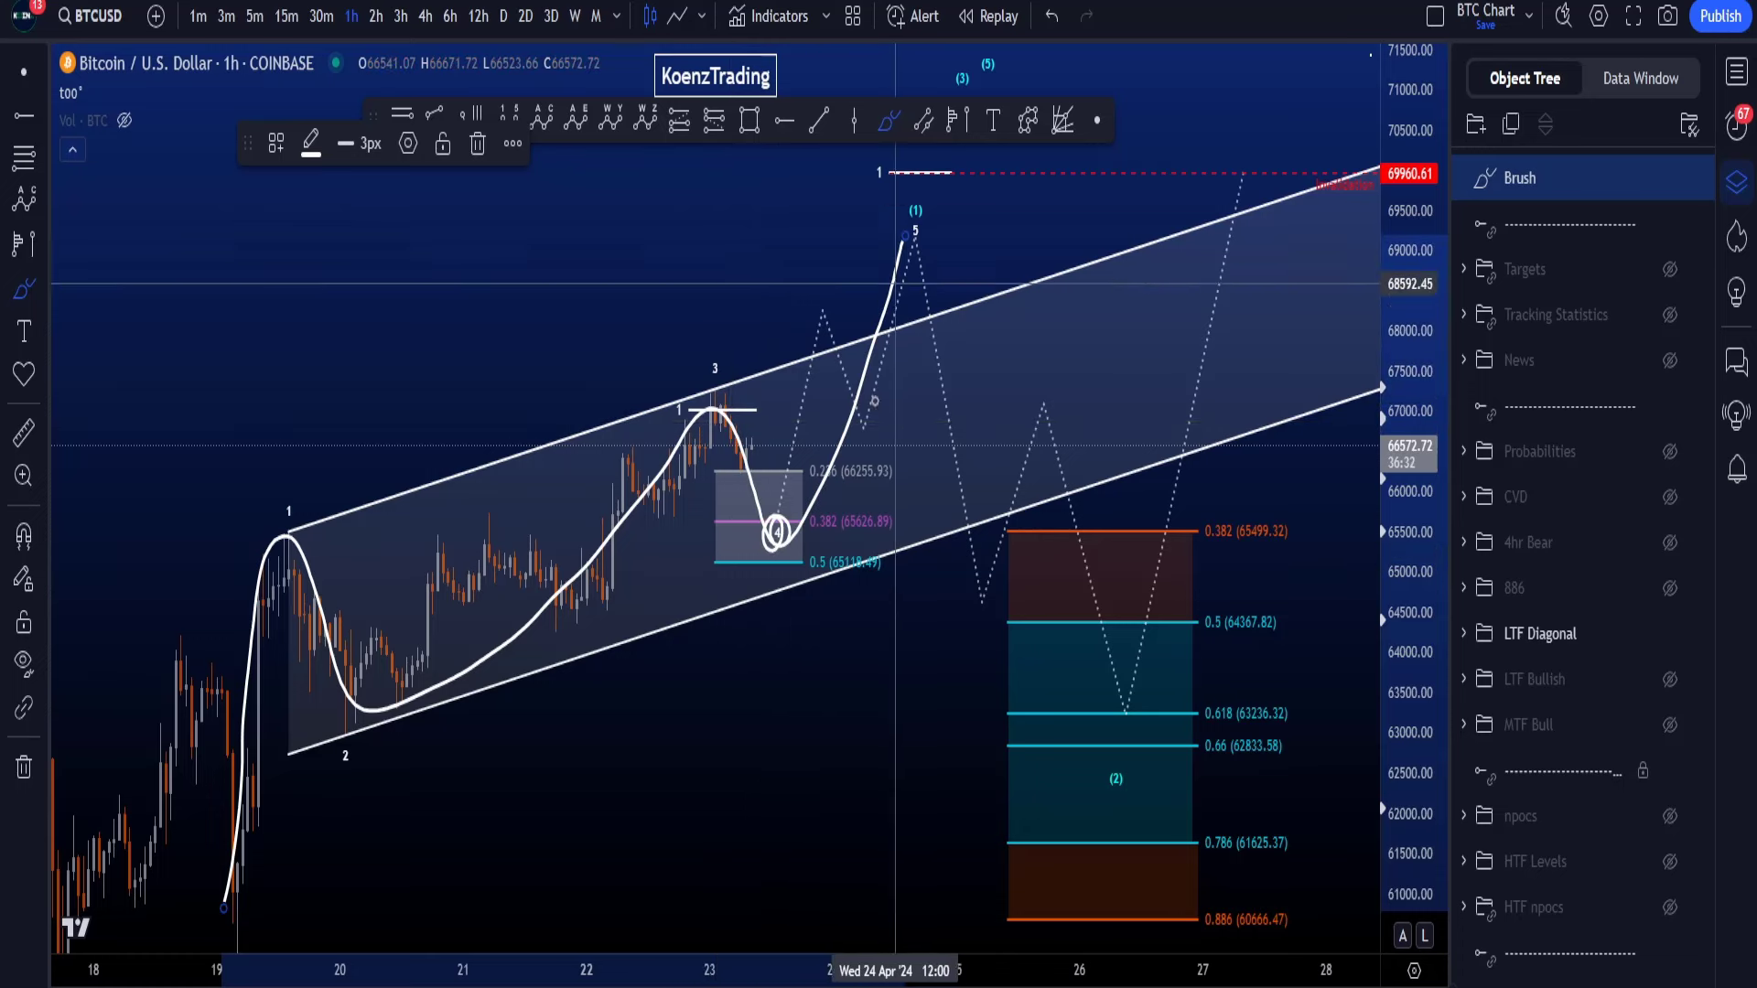
key(ctrl+z)
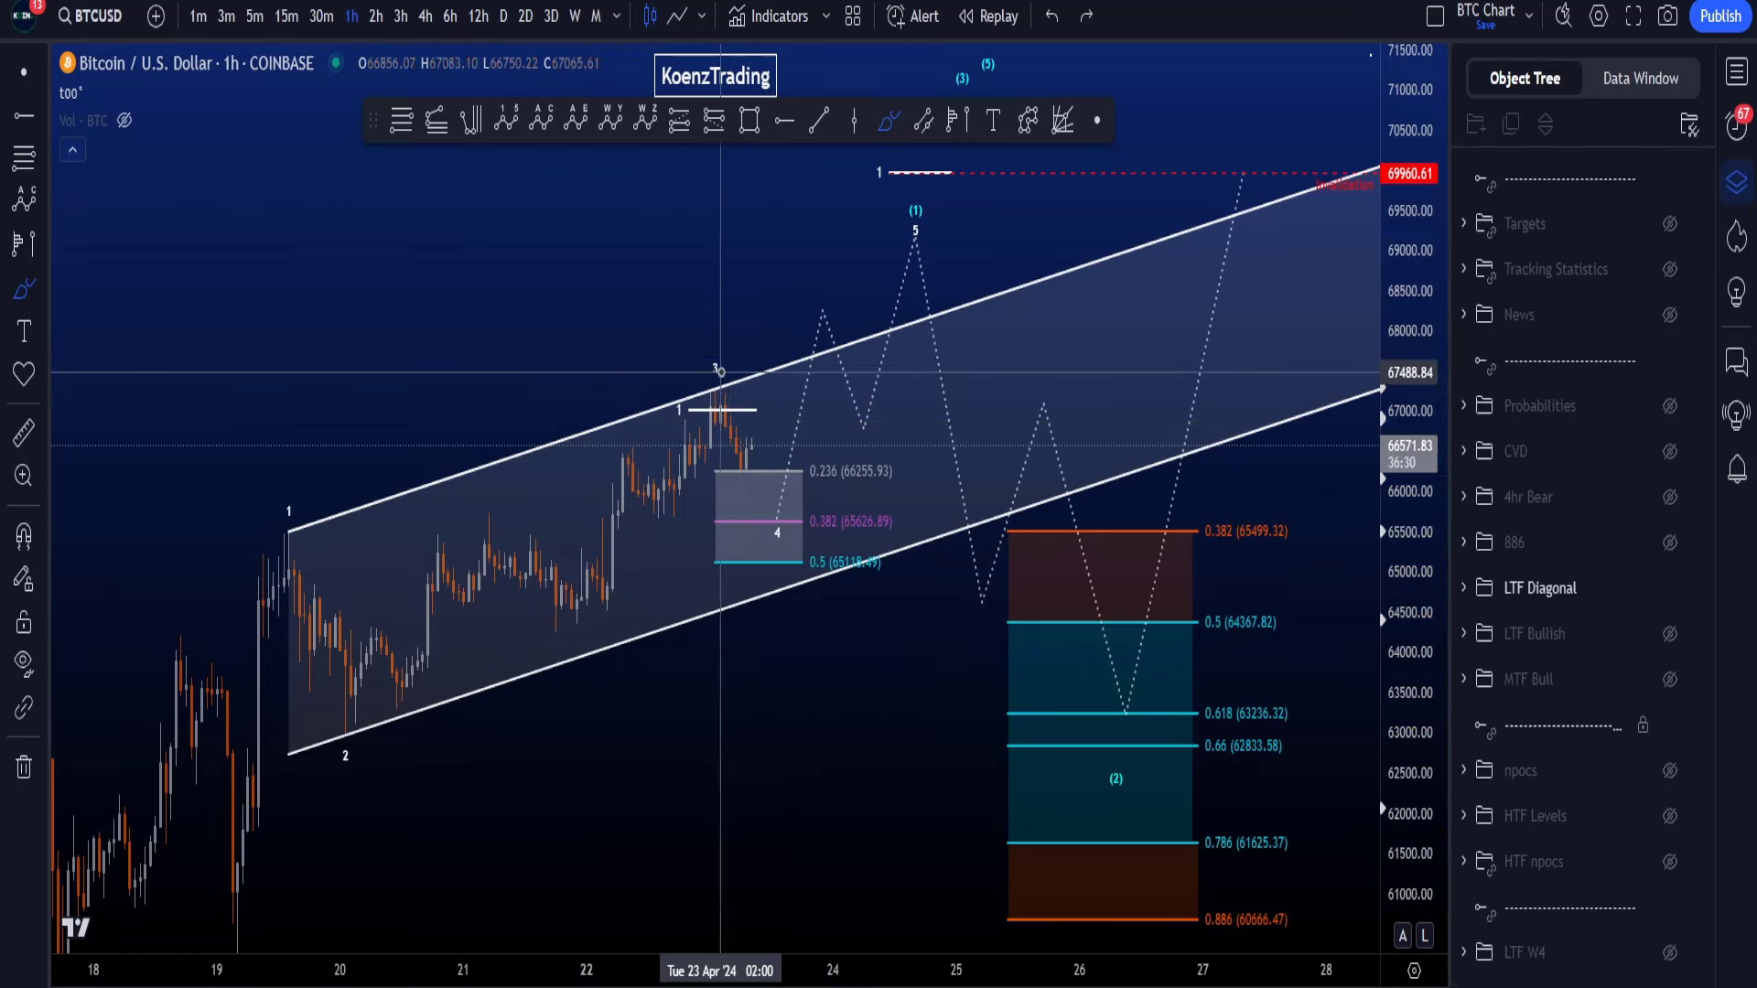
Step: Mark wave 3, trace the leg from wave 2 to wave 3 and its smaller sub-waves with the brush, and undo everything
mouse_move(733, 354)
mouse_down()
mouse_move(694, 353)
mouse_move(738, 322)
mouse_up()
key(ctrl+z)
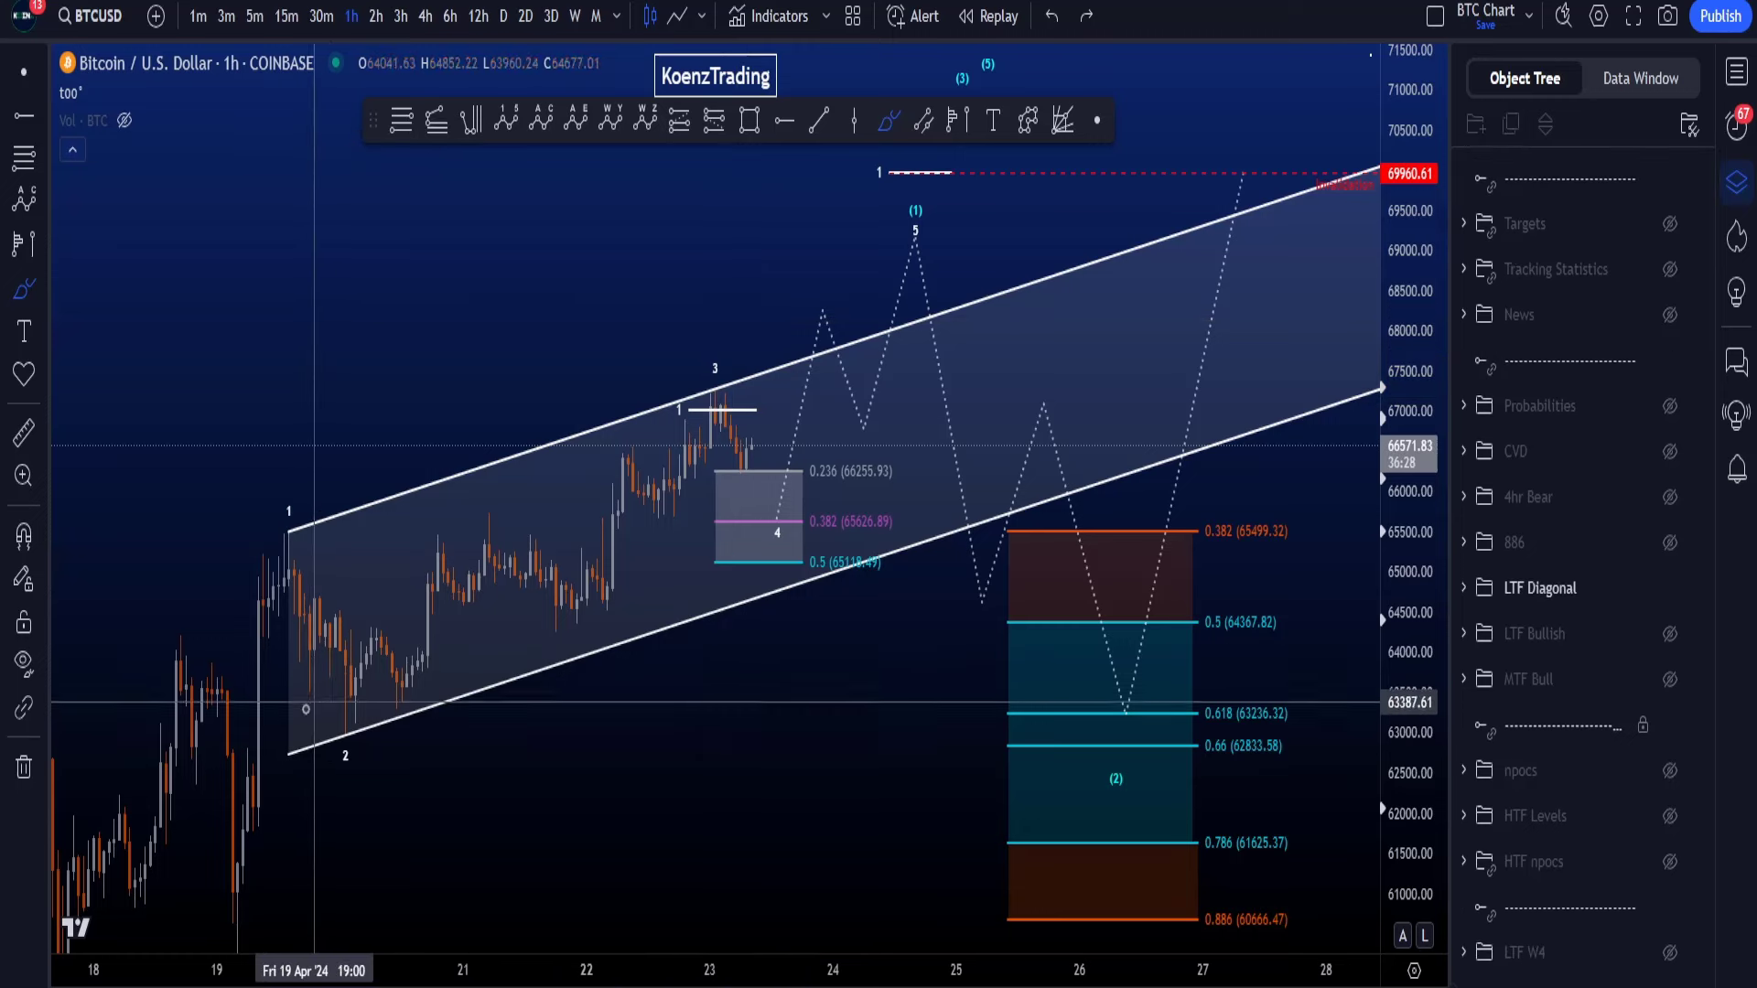
mouse_move(337, 735)
mouse_down()
mouse_move(437, 549)
mouse_move(531, 562)
mouse_move(631, 540)
mouse_move(703, 439)
mouse_up()
key(ctrl+z)
drag(337, 704, 422, 583)
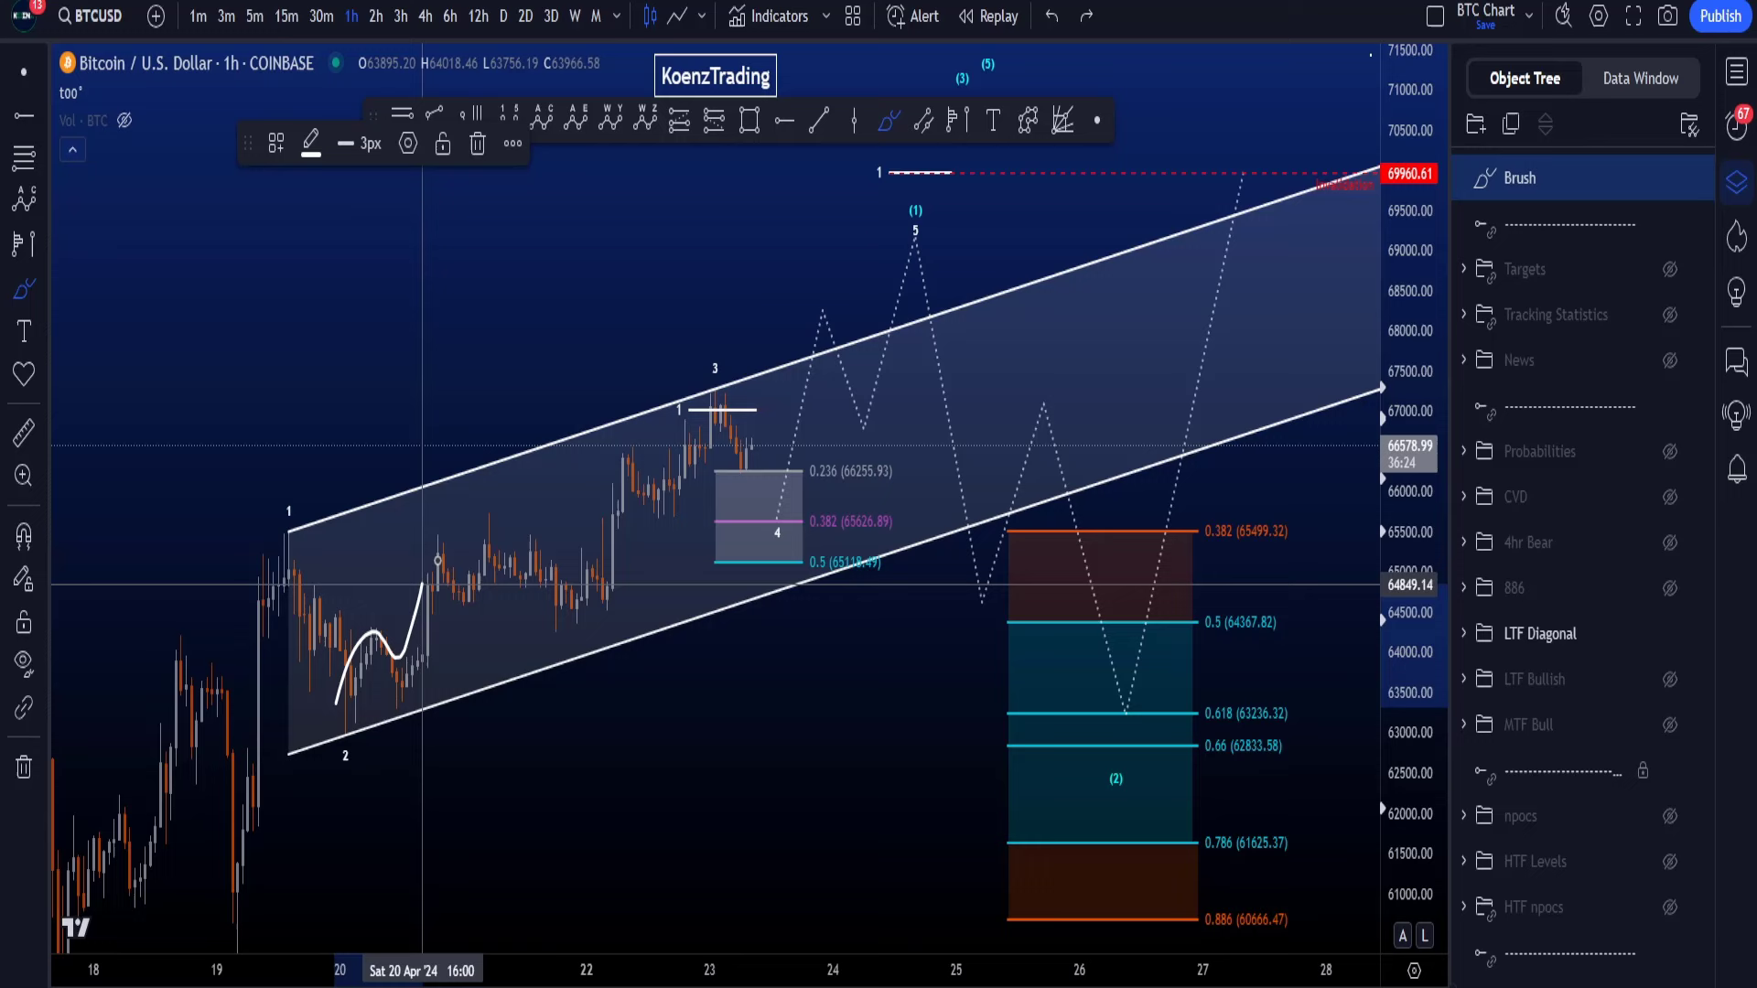
drag(562, 623, 612, 541)
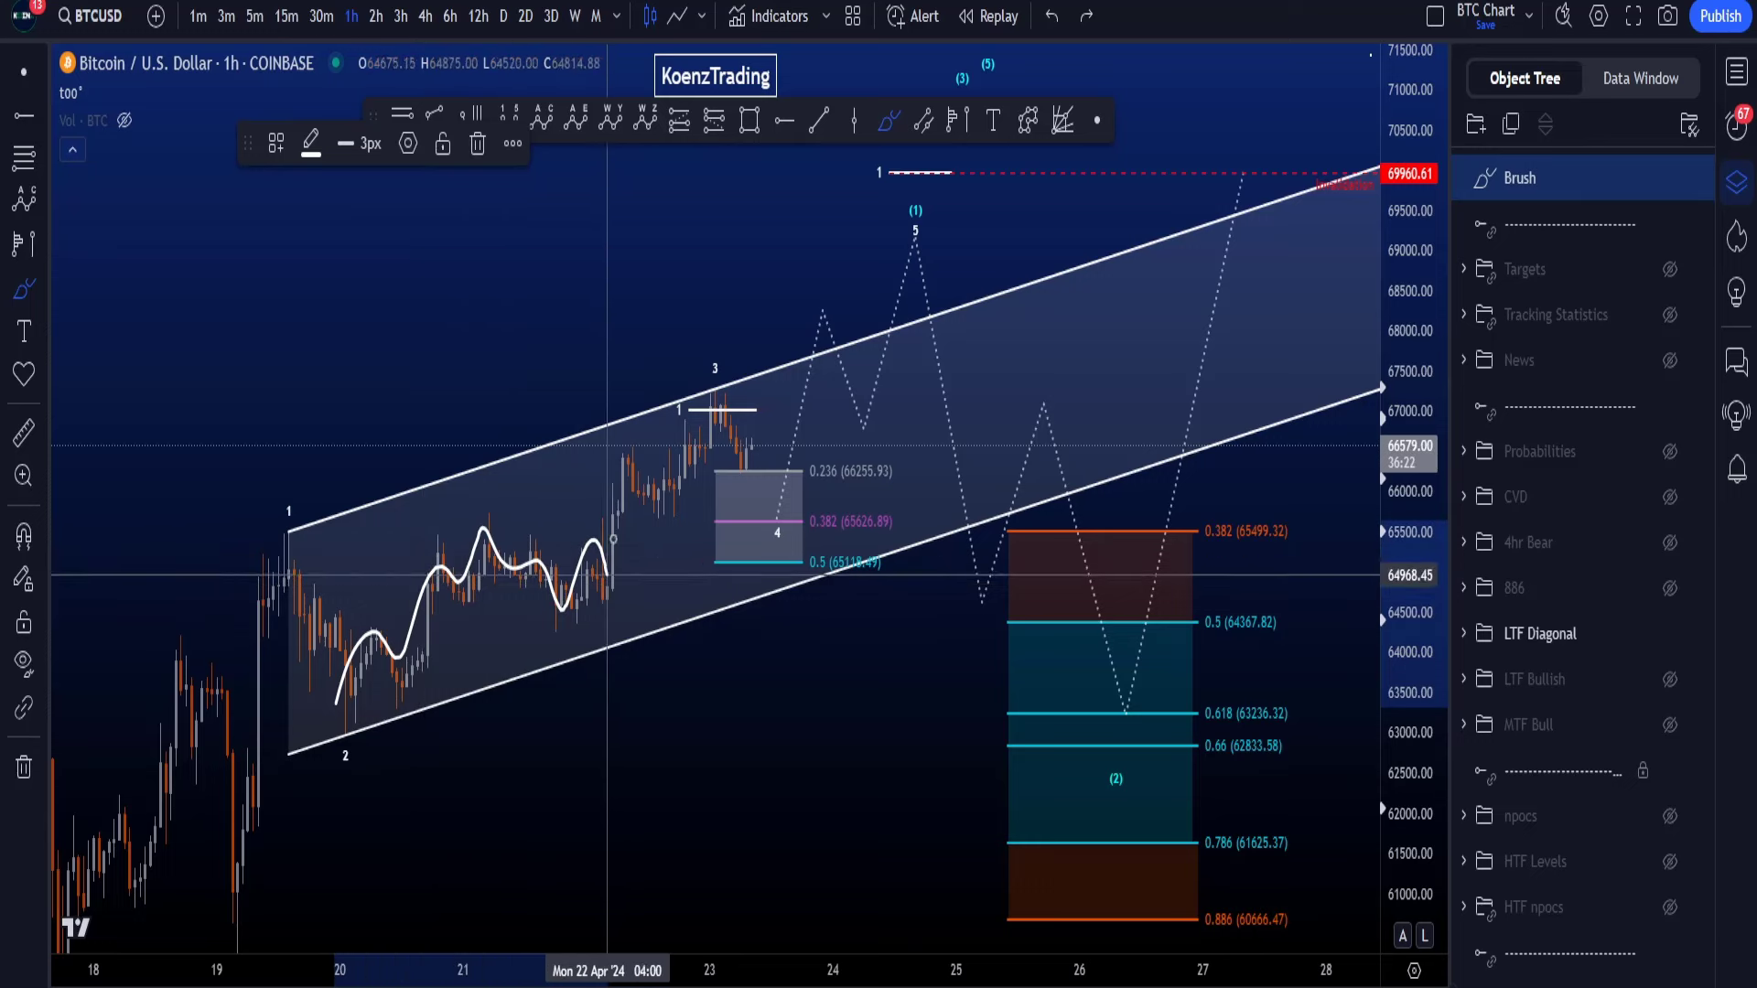
key(ctrl+z)
Step: Circle the level 1 target line below wave 3 and the wave 2 low, sketch the first leg up from it, and undo the strokes
drag(702, 391, 659, 406)
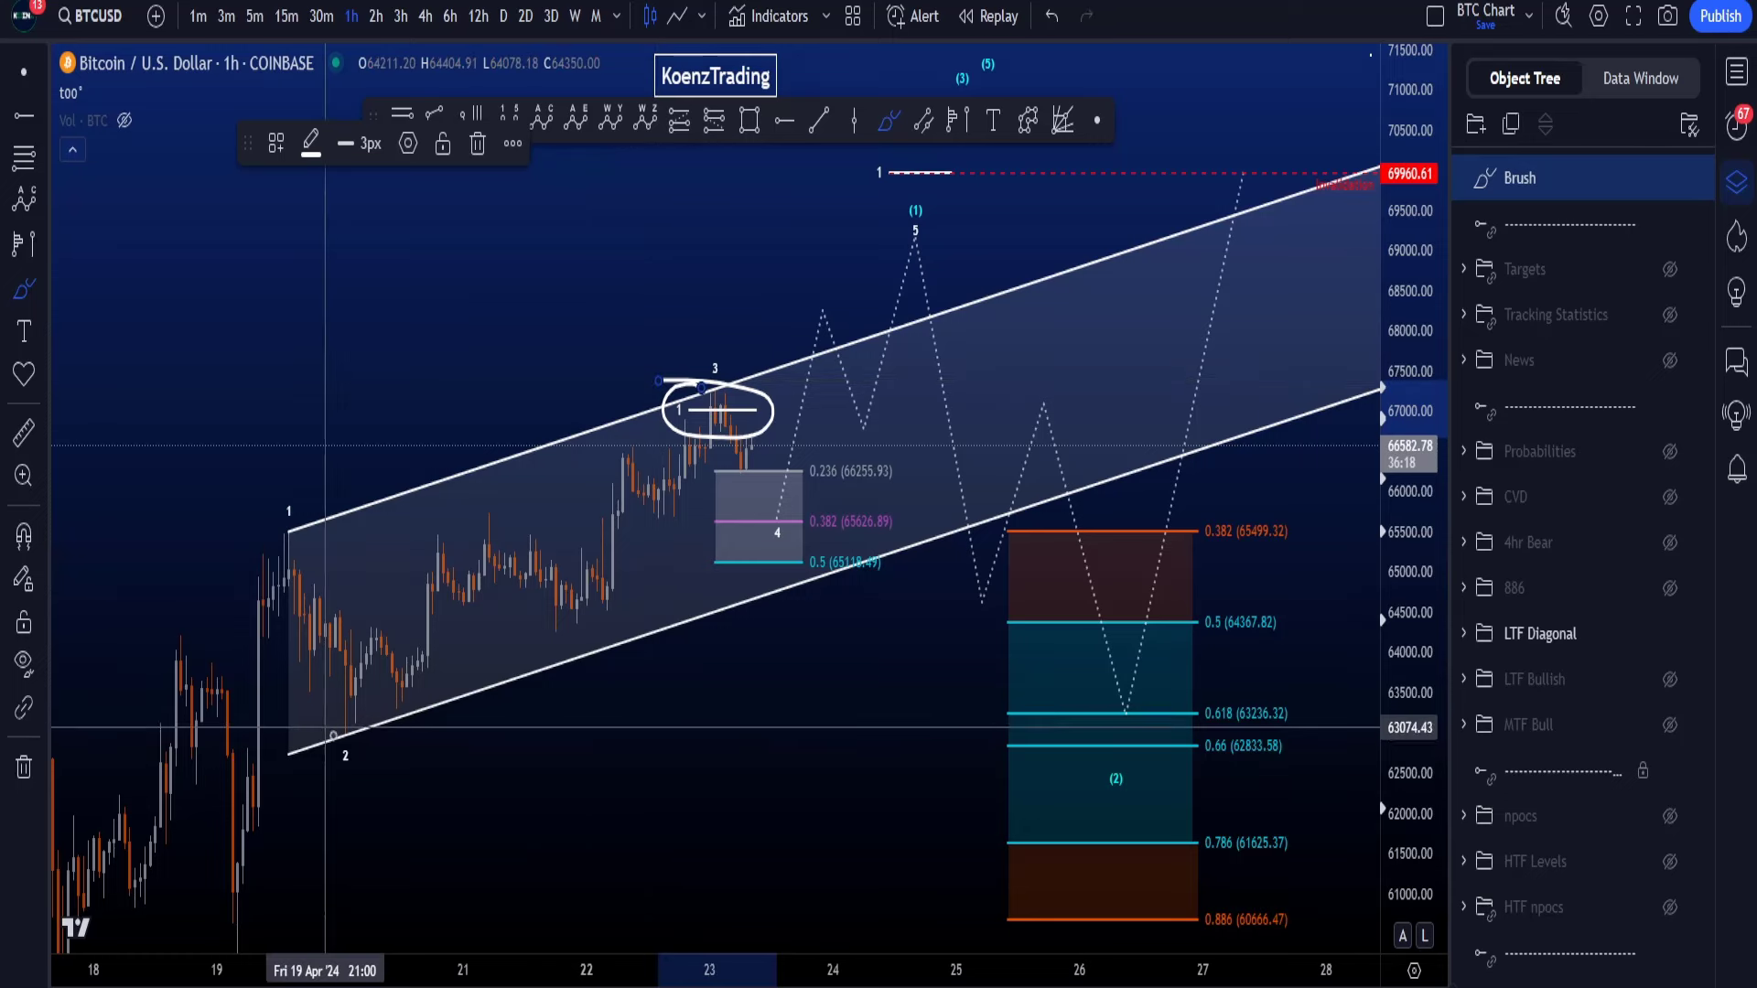
mouse_move(344, 706)
mouse_down()
mouse_move(316, 732)
mouse_move(393, 677)
mouse_move(488, 494)
mouse_up()
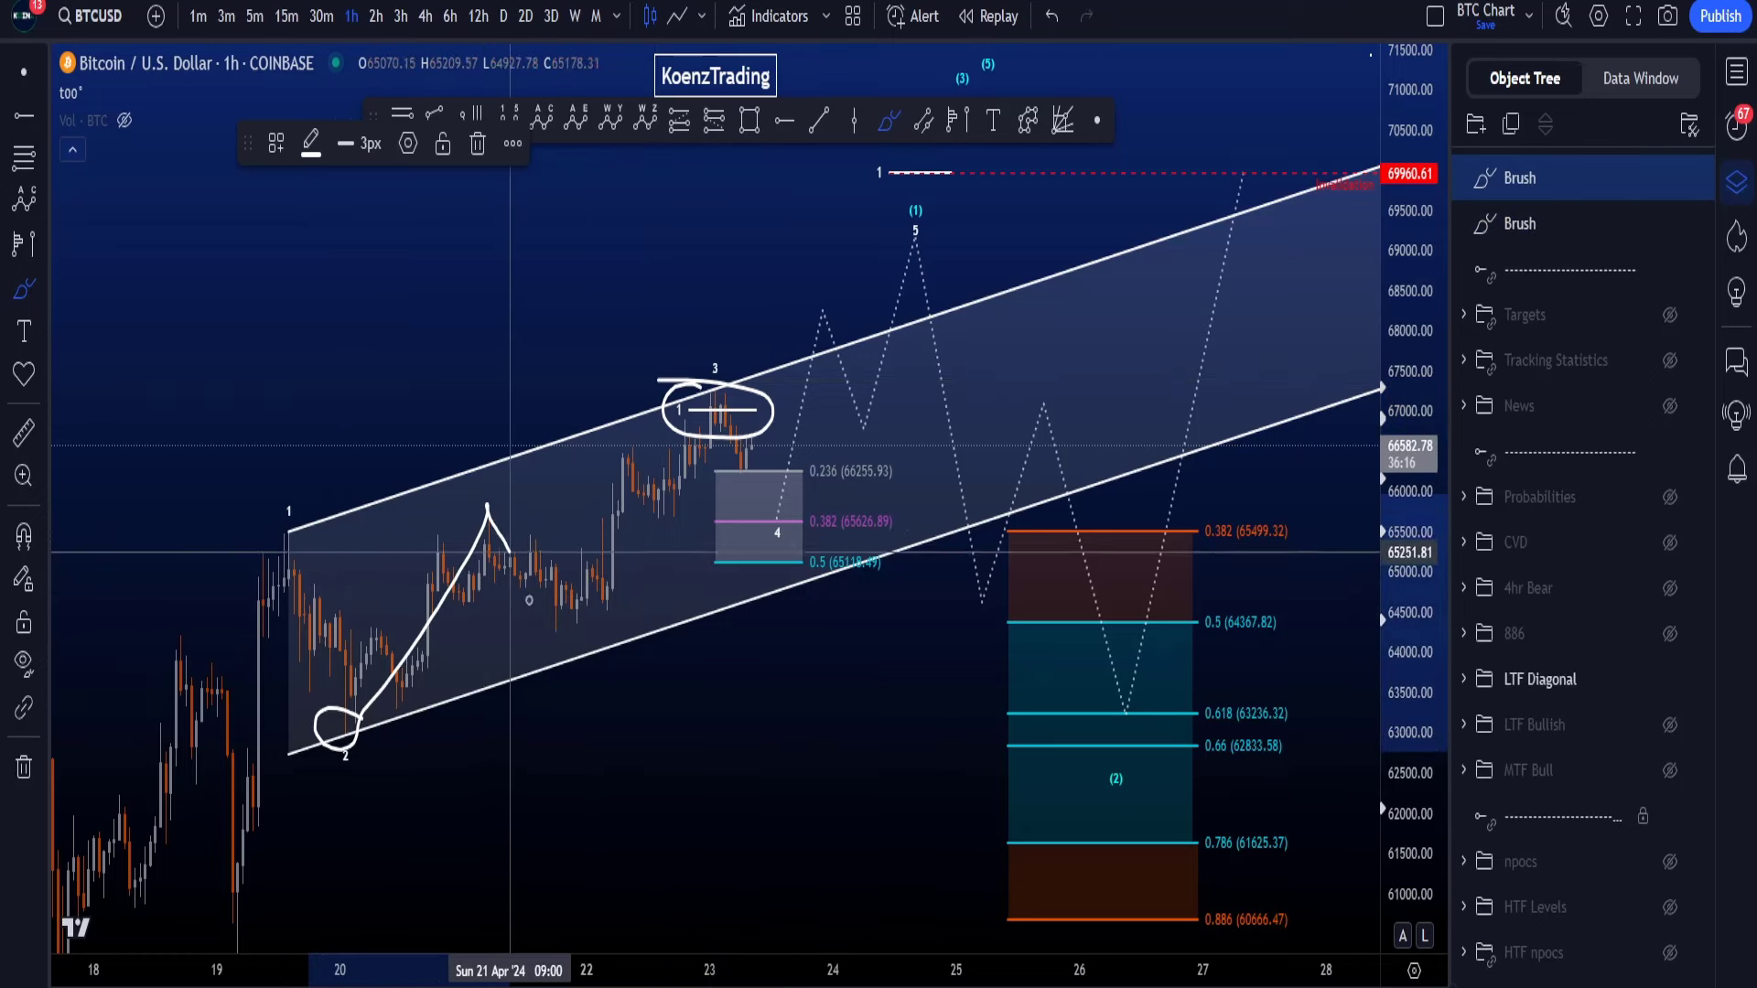
key(ctrl+z)
key(ctrl+z)
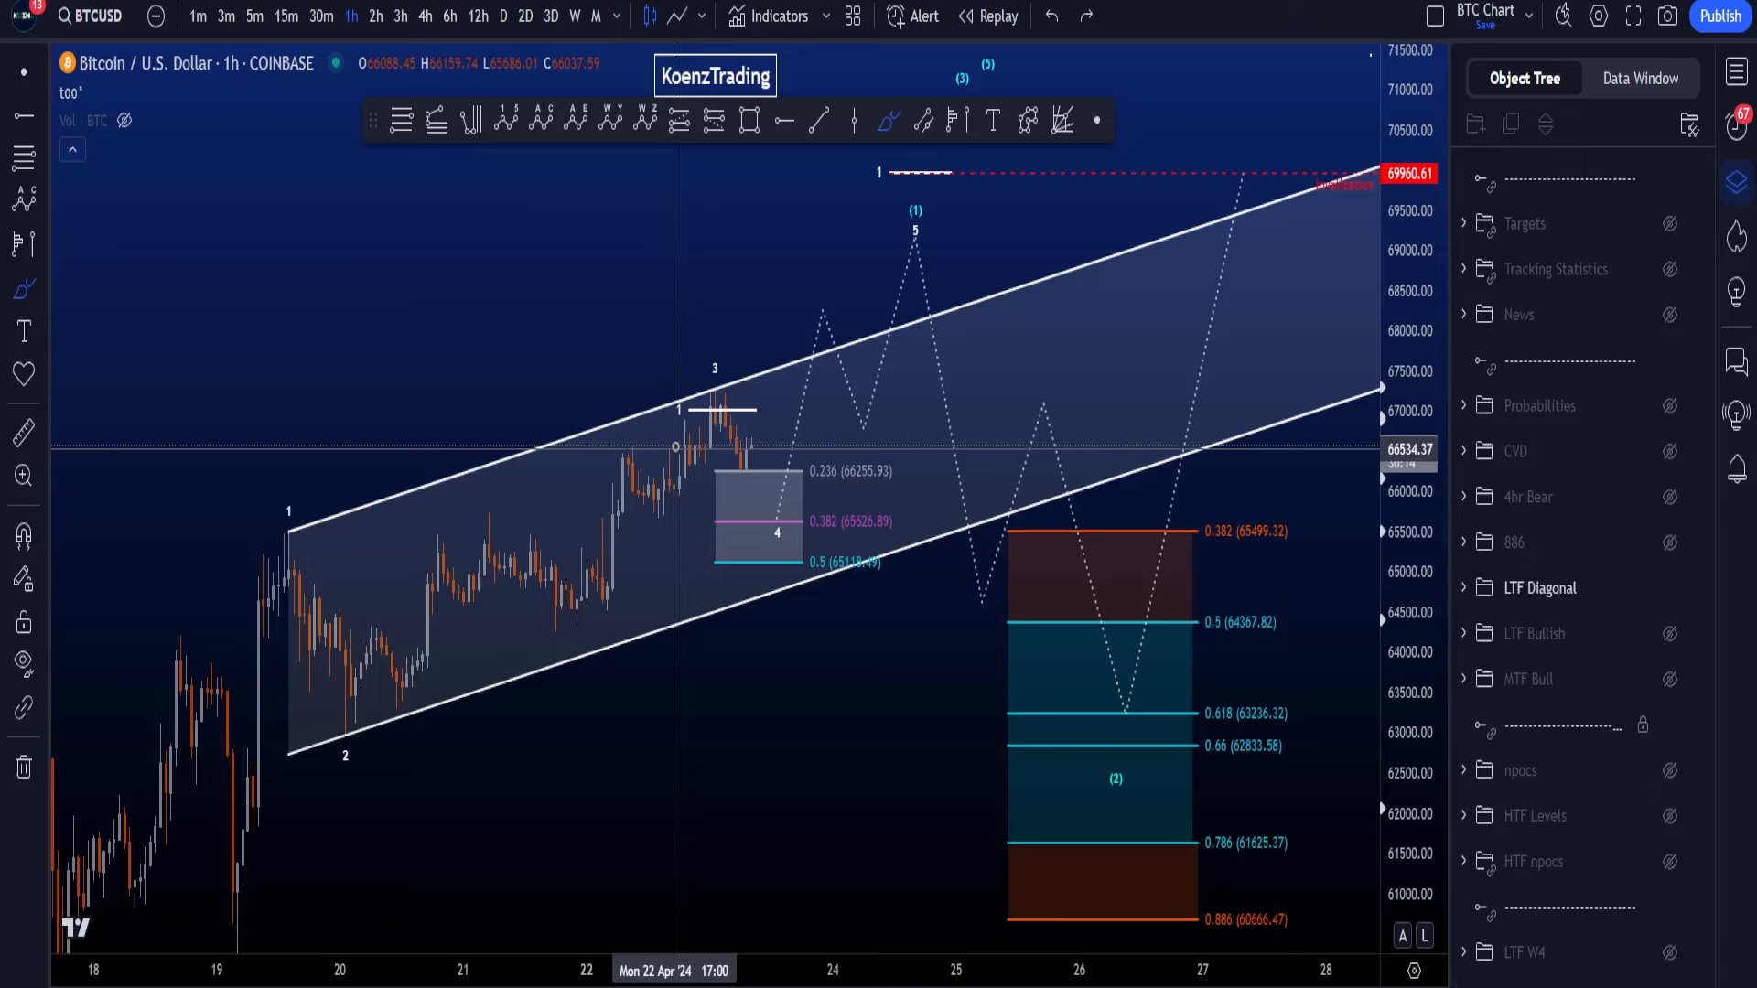
Step: Trace a three-part move from wave 2 to wave 3, retrace the whole diagonal from the 19 April low toward wave 5, and undo both
drag(1412, 384, 1412, 441)
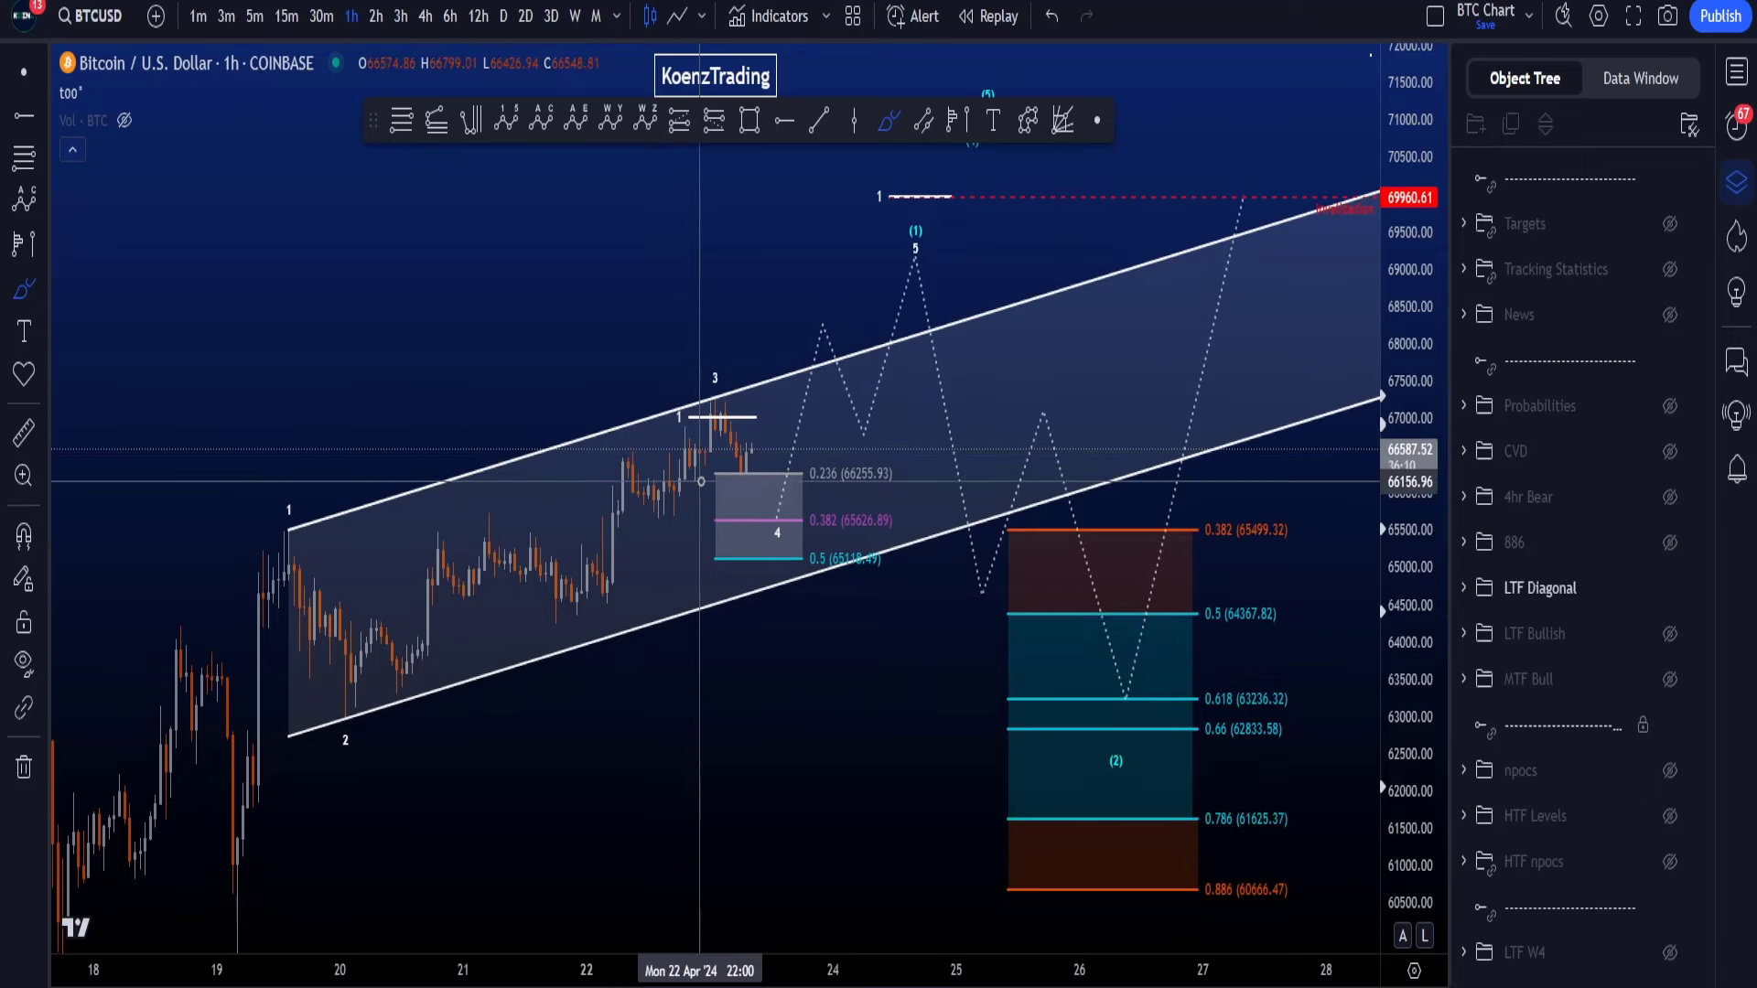
mouse_move(367, 687)
mouse_down()
mouse_move(599, 590)
mouse_move(719, 401)
mouse_up()
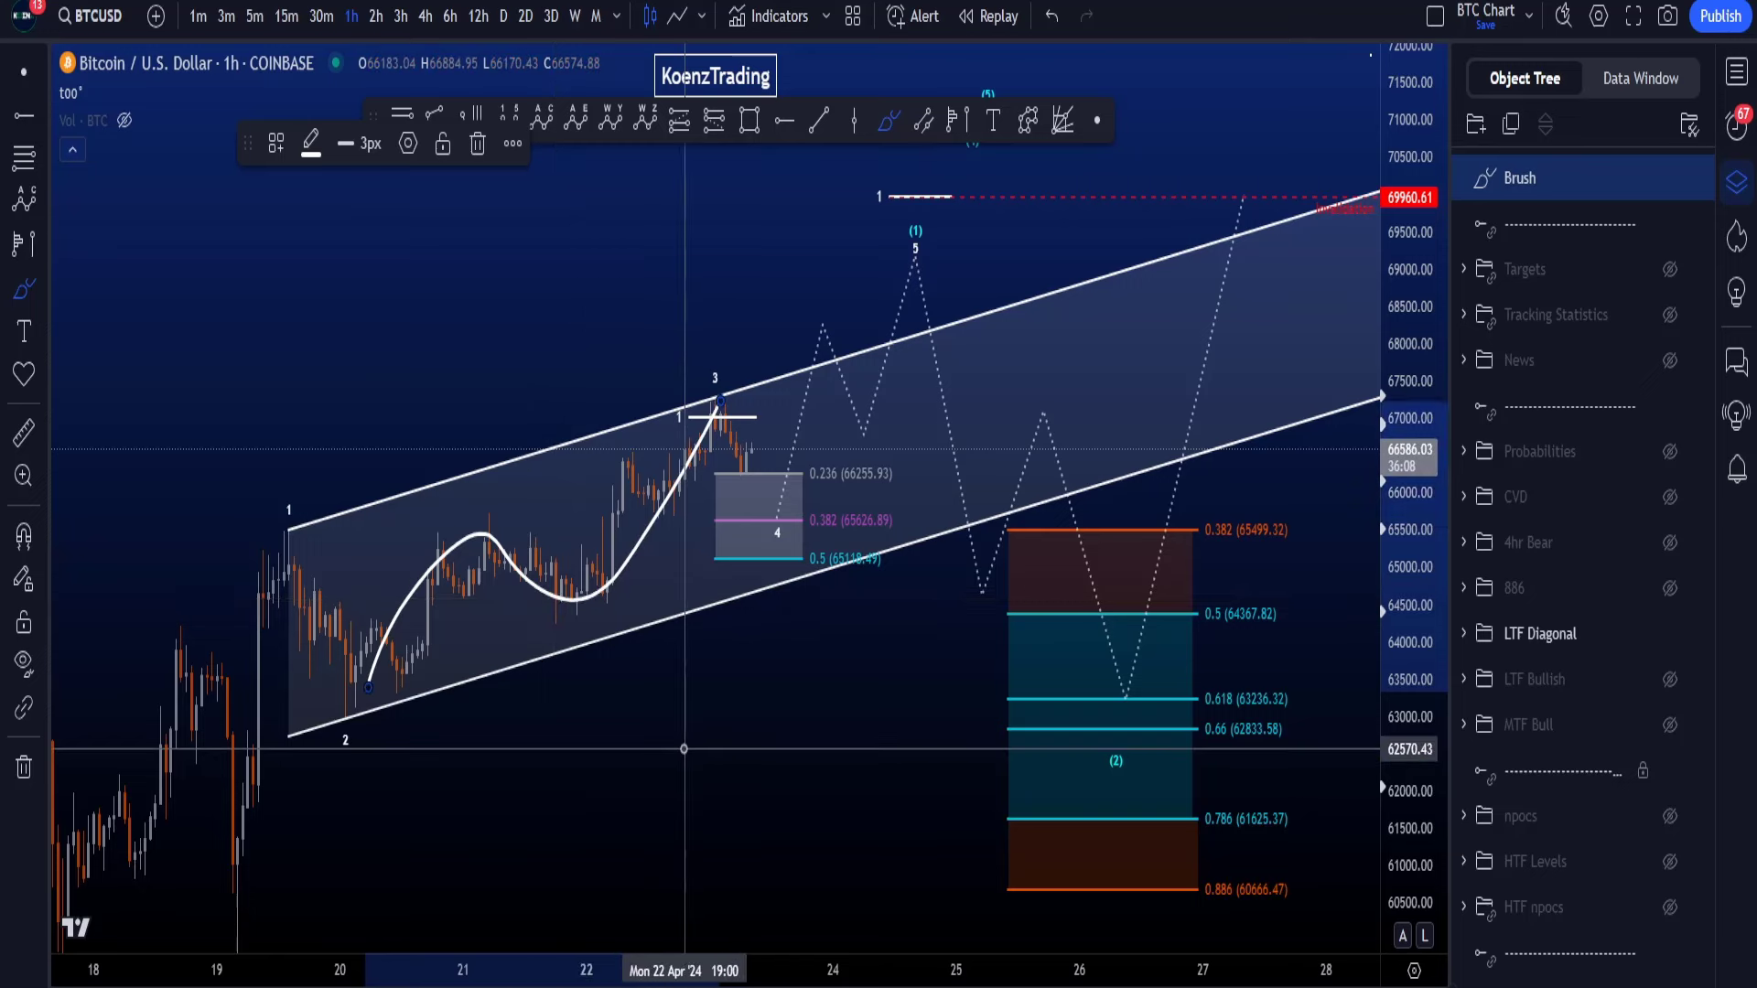
key(ctrl+z)
mouse_move(213, 888)
mouse_down()
mouse_move(266, 773)
mouse_move(361, 724)
mouse_move(911, 236)
mouse_up()
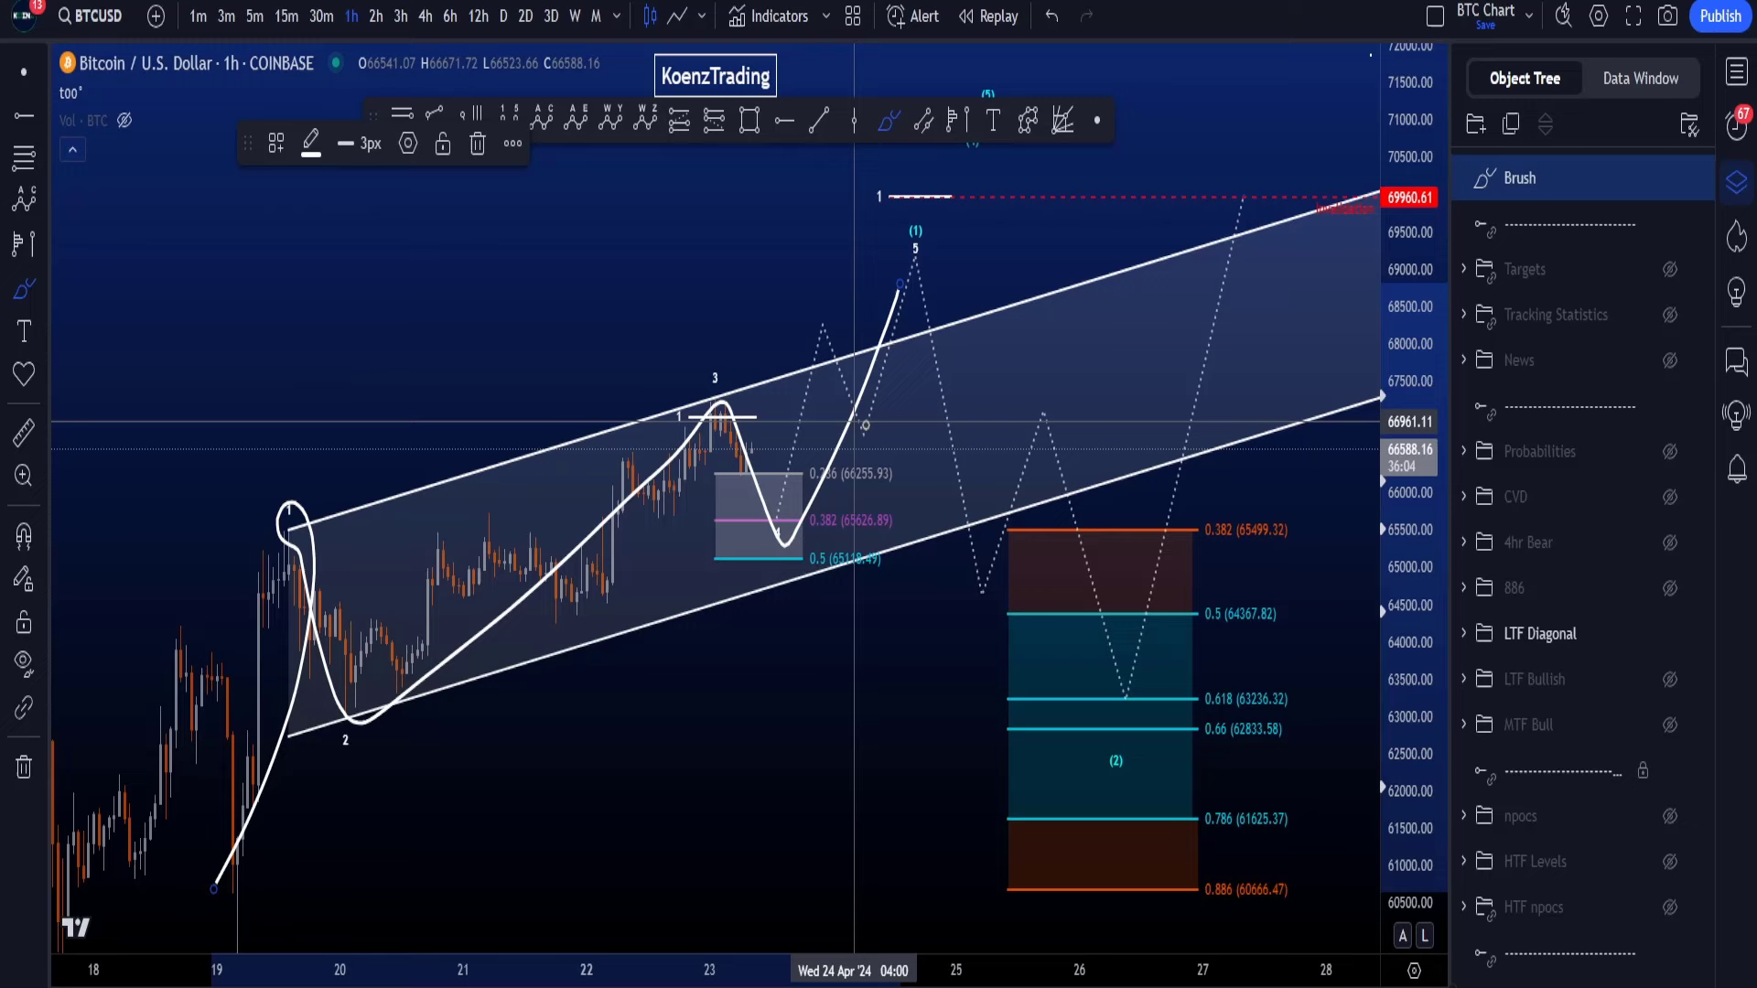
key(ctrl+z)
Step: Mark the 19 April low and the start of the wave 1 rally with the brush and undo the strokes
drag(1428, 458, 1428, 468)
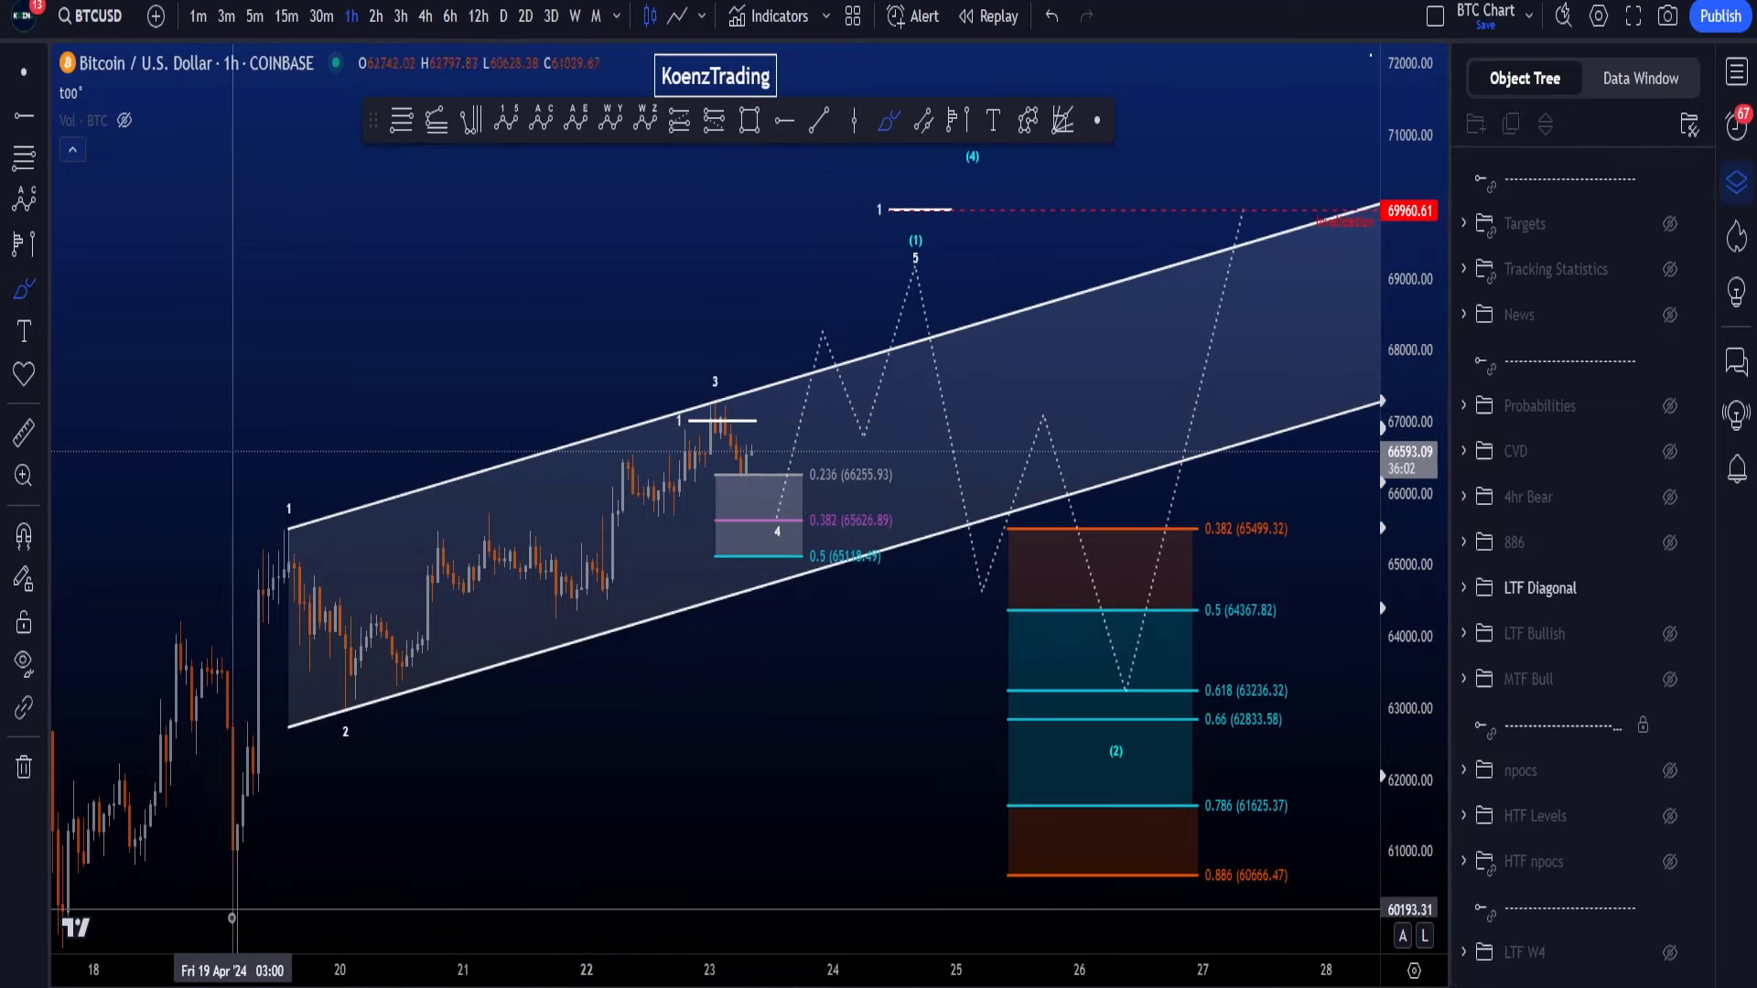
mouse_move(236, 915)
mouse_down()
mouse_move(330, 593)
mouse_move(274, 778)
mouse_move(293, 883)
mouse_up()
key(ctrl+z)
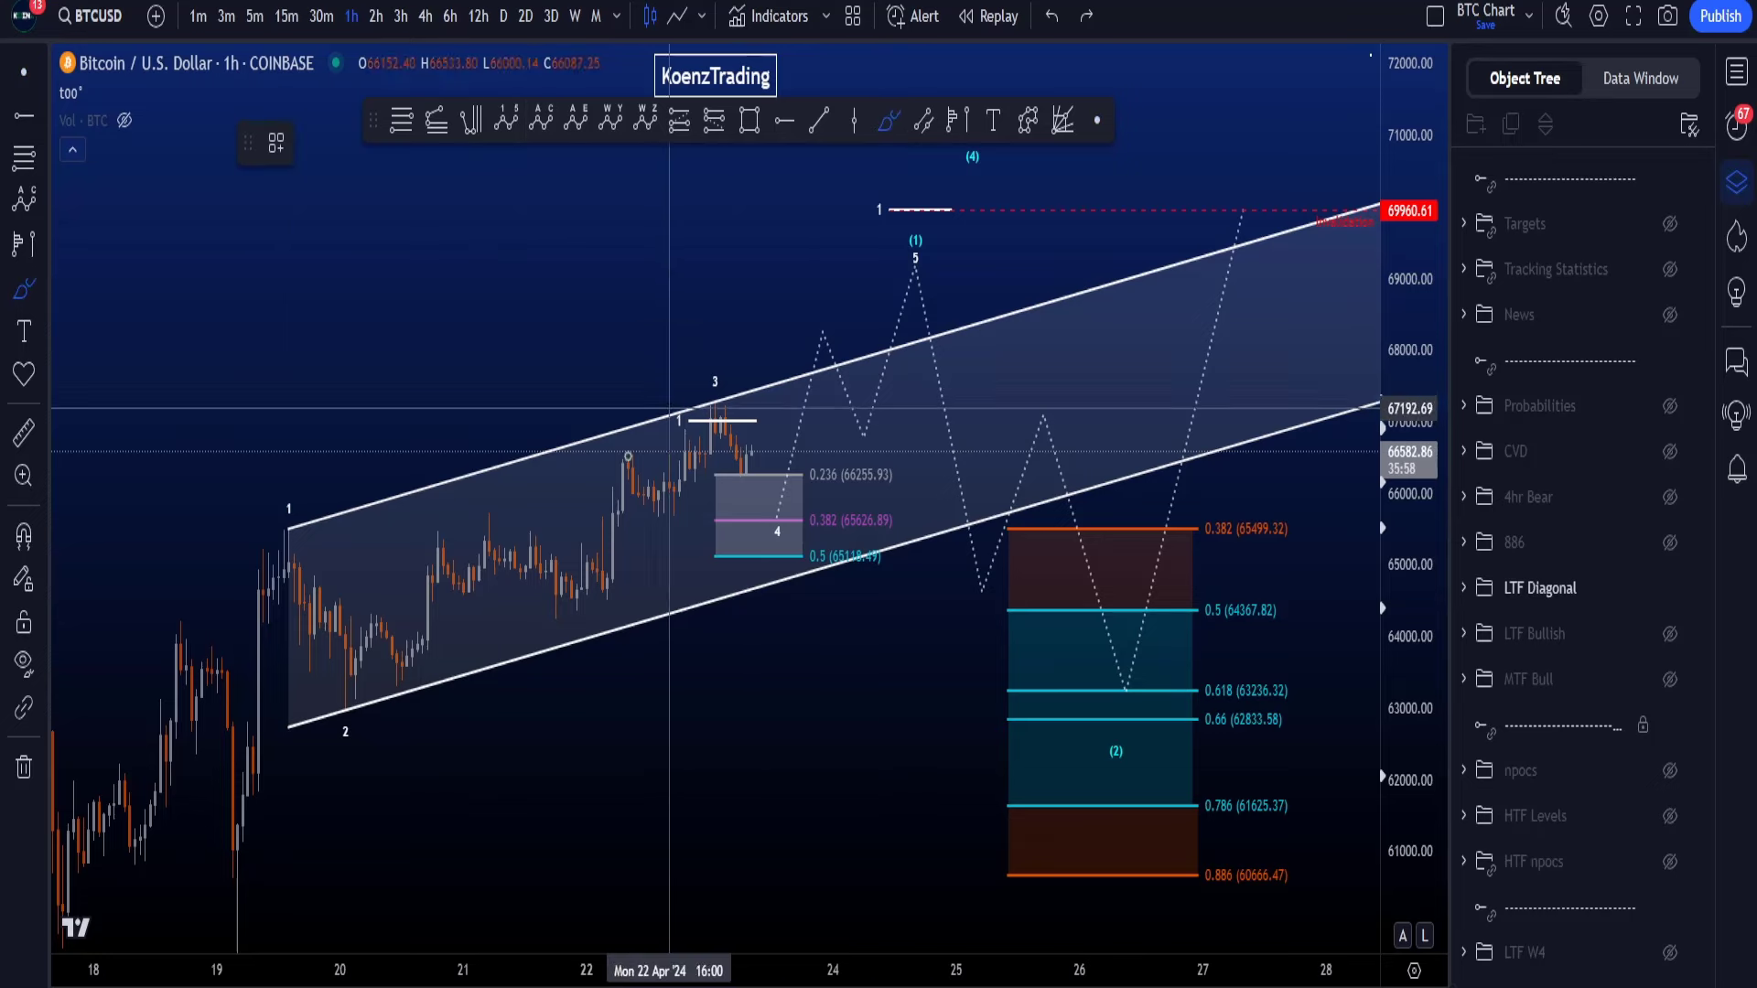
mouse_move(227, 855)
mouse_down()
mouse_move(314, 487)
mouse_move(225, 695)
mouse_up()
key(ctrl+z)
click(24, 72)
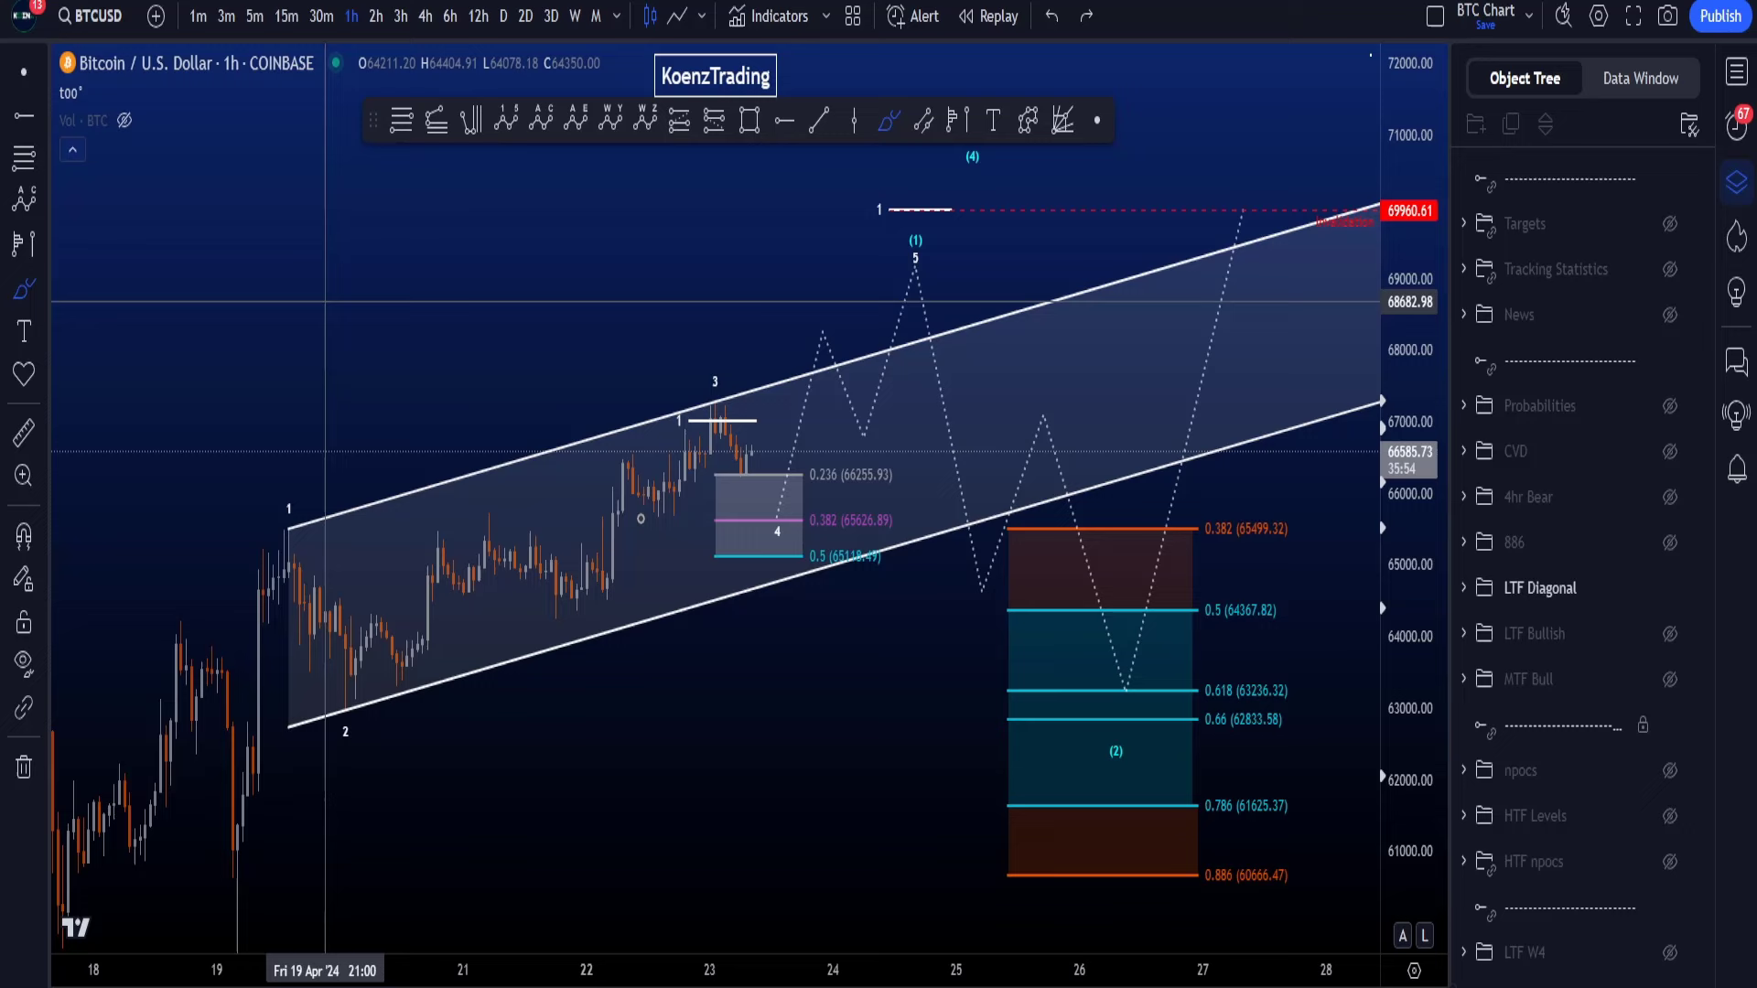
Step: Mark the wave 4 label and the move down from wave 3 with the brush, and remove both strokes
drag(867, 733, 828, 771)
click(887, 120)
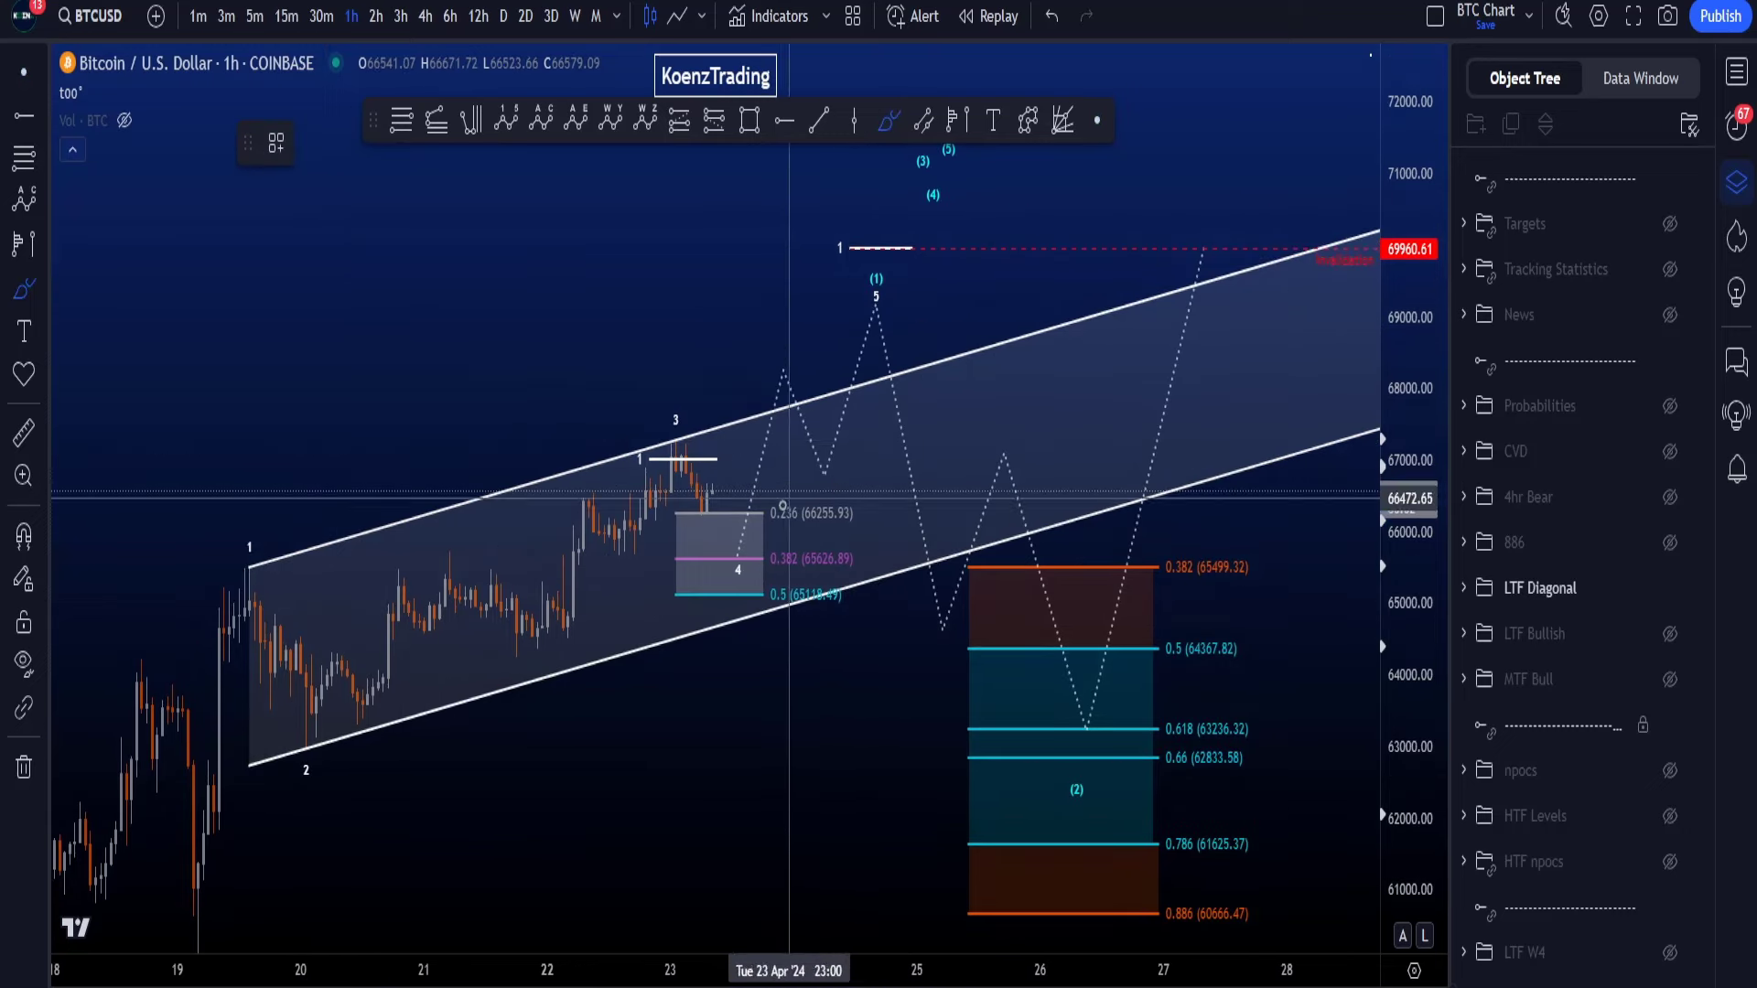
mouse_move(765, 552)
mouse_down()
mouse_move(843, 247)
mouse_move(741, 569)
mouse_up()
key(Delete)
scroll(787, 596, up, 2)
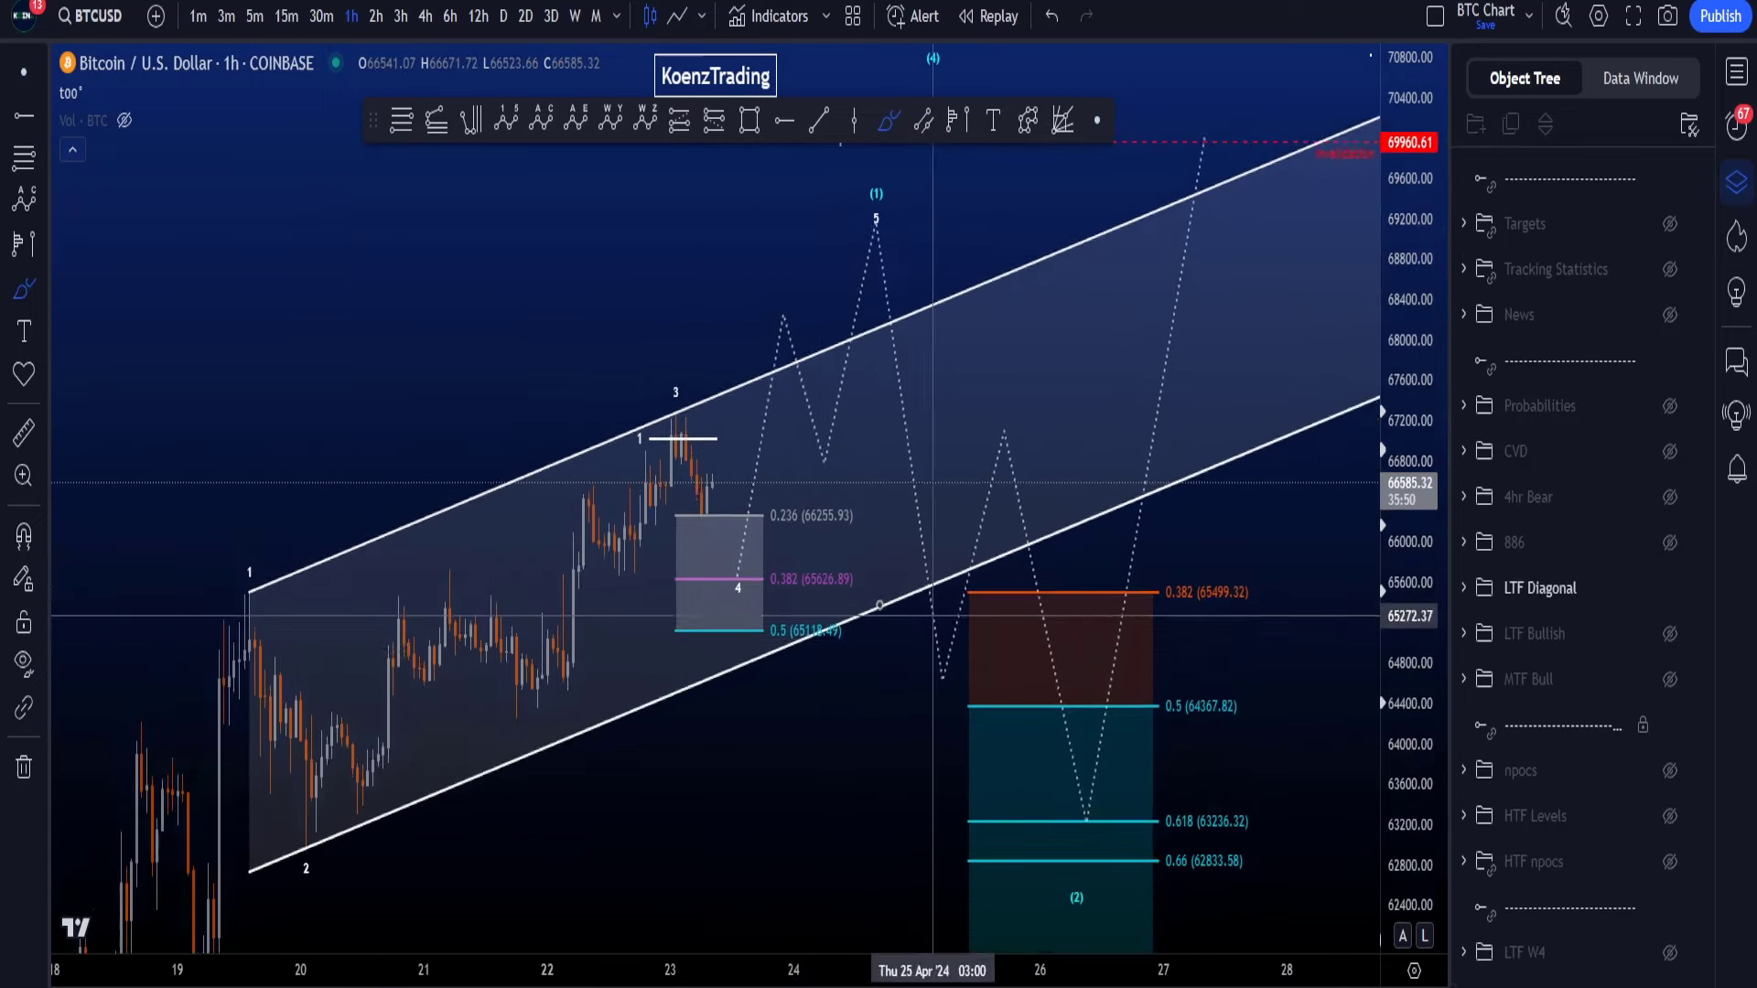
mouse_move(650, 409)
mouse_down()
mouse_move(726, 431)
mouse_move(668, 549)
mouse_move(686, 506)
mouse_up()
key(ctrl+z)
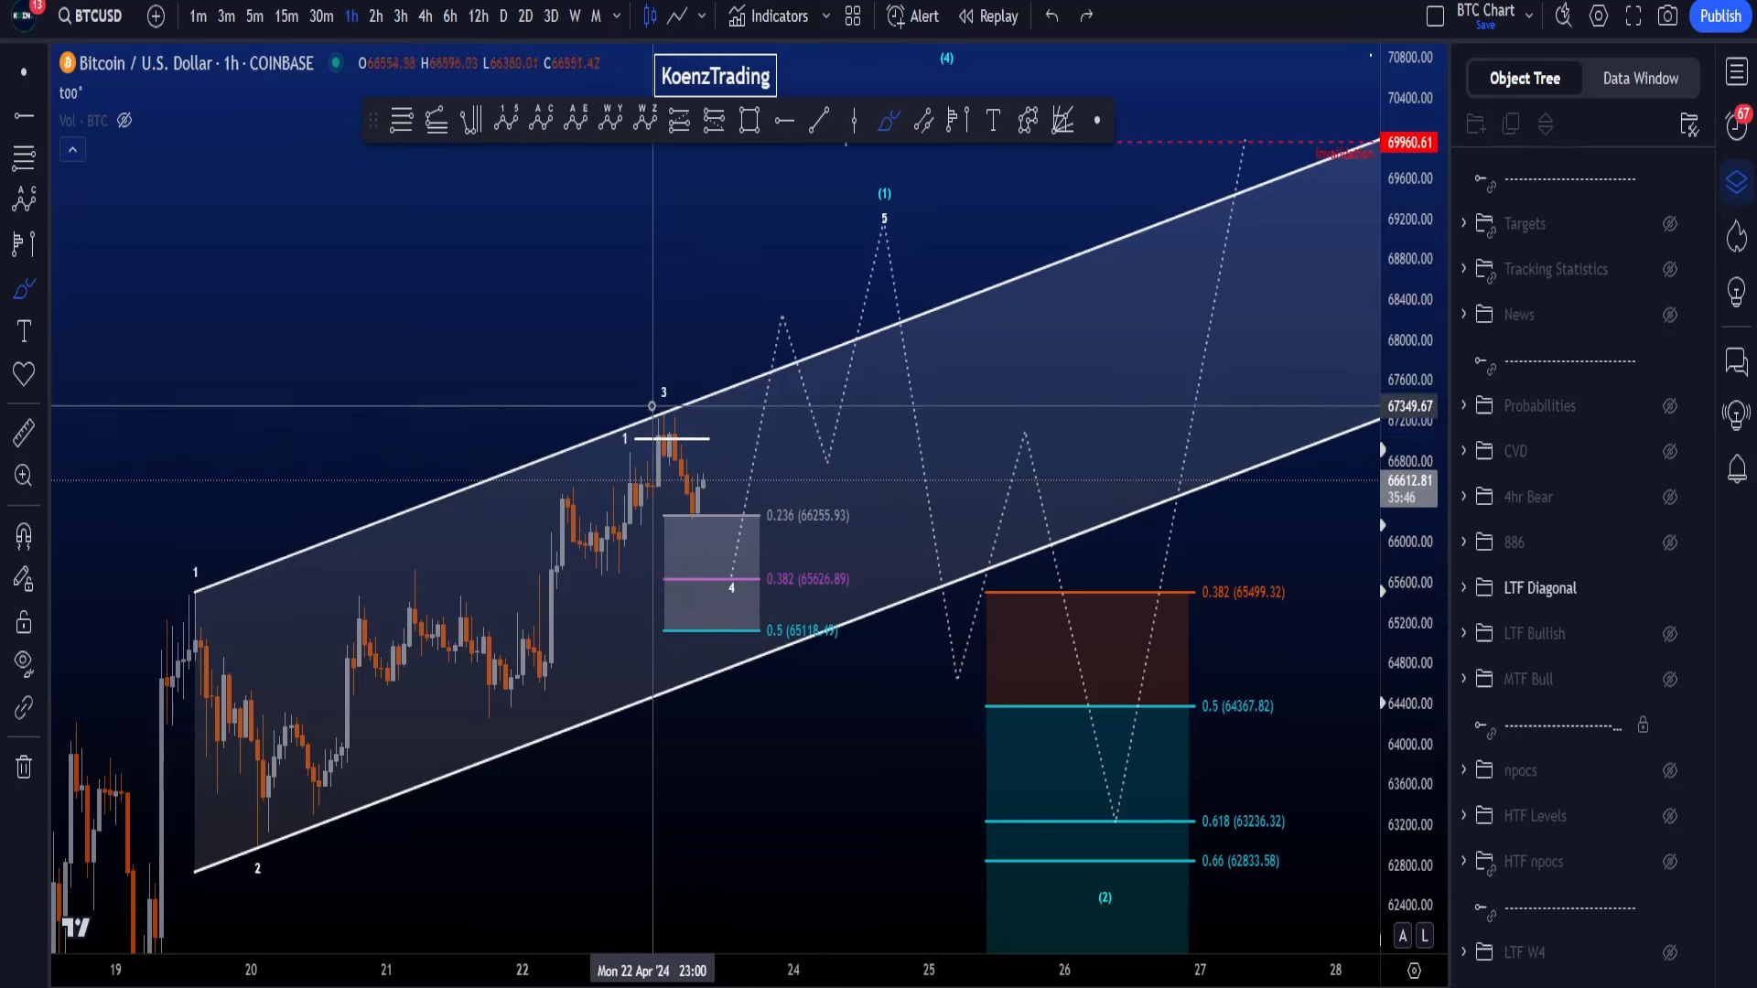
Step: Mark wave 3, outline the wave 4 retracement zone, trace the leg from wave 2 to wave 3, and remove the strokes
drag(652, 405, 693, 448)
key(ctrl+z)
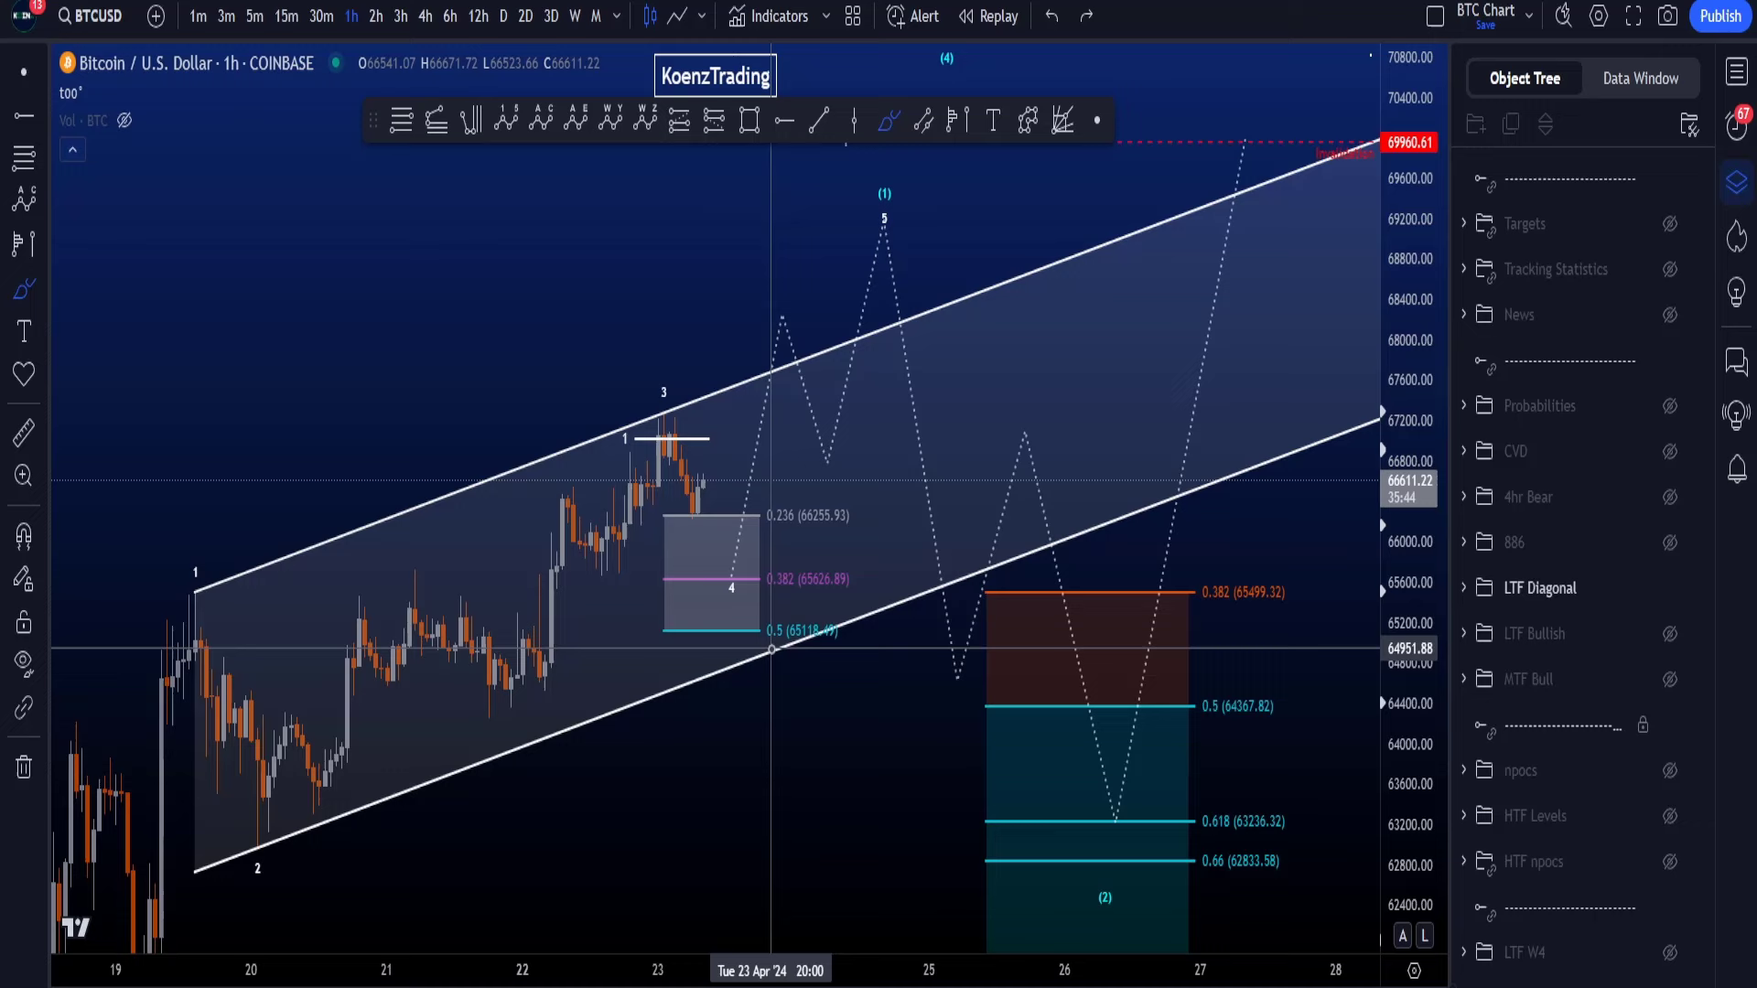
mouse_move(762, 648)
mouse_down()
mouse_move(638, 580)
mouse_move(828, 487)
mouse_move(871, 670)
mouse_up()
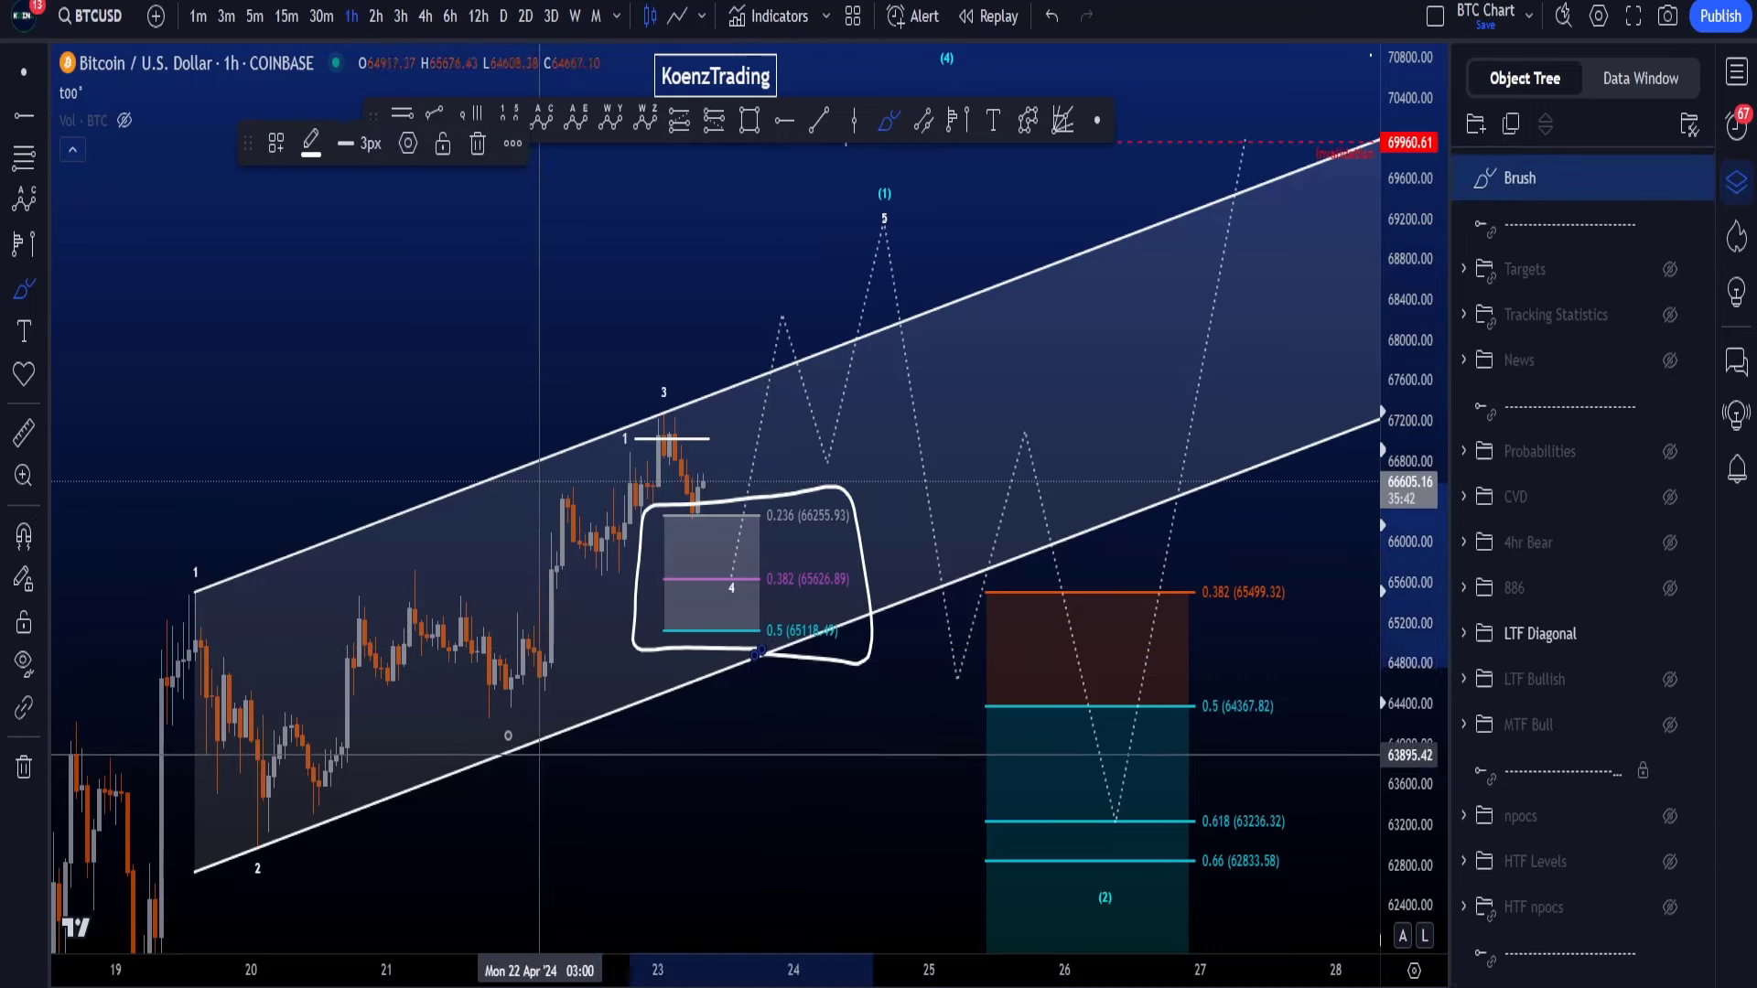
key(ctrl+z)
mouse_move(260, 836)
mouse_down()
mouse_move(270, 849)
mouse_move(675, 377)
mouse_up()
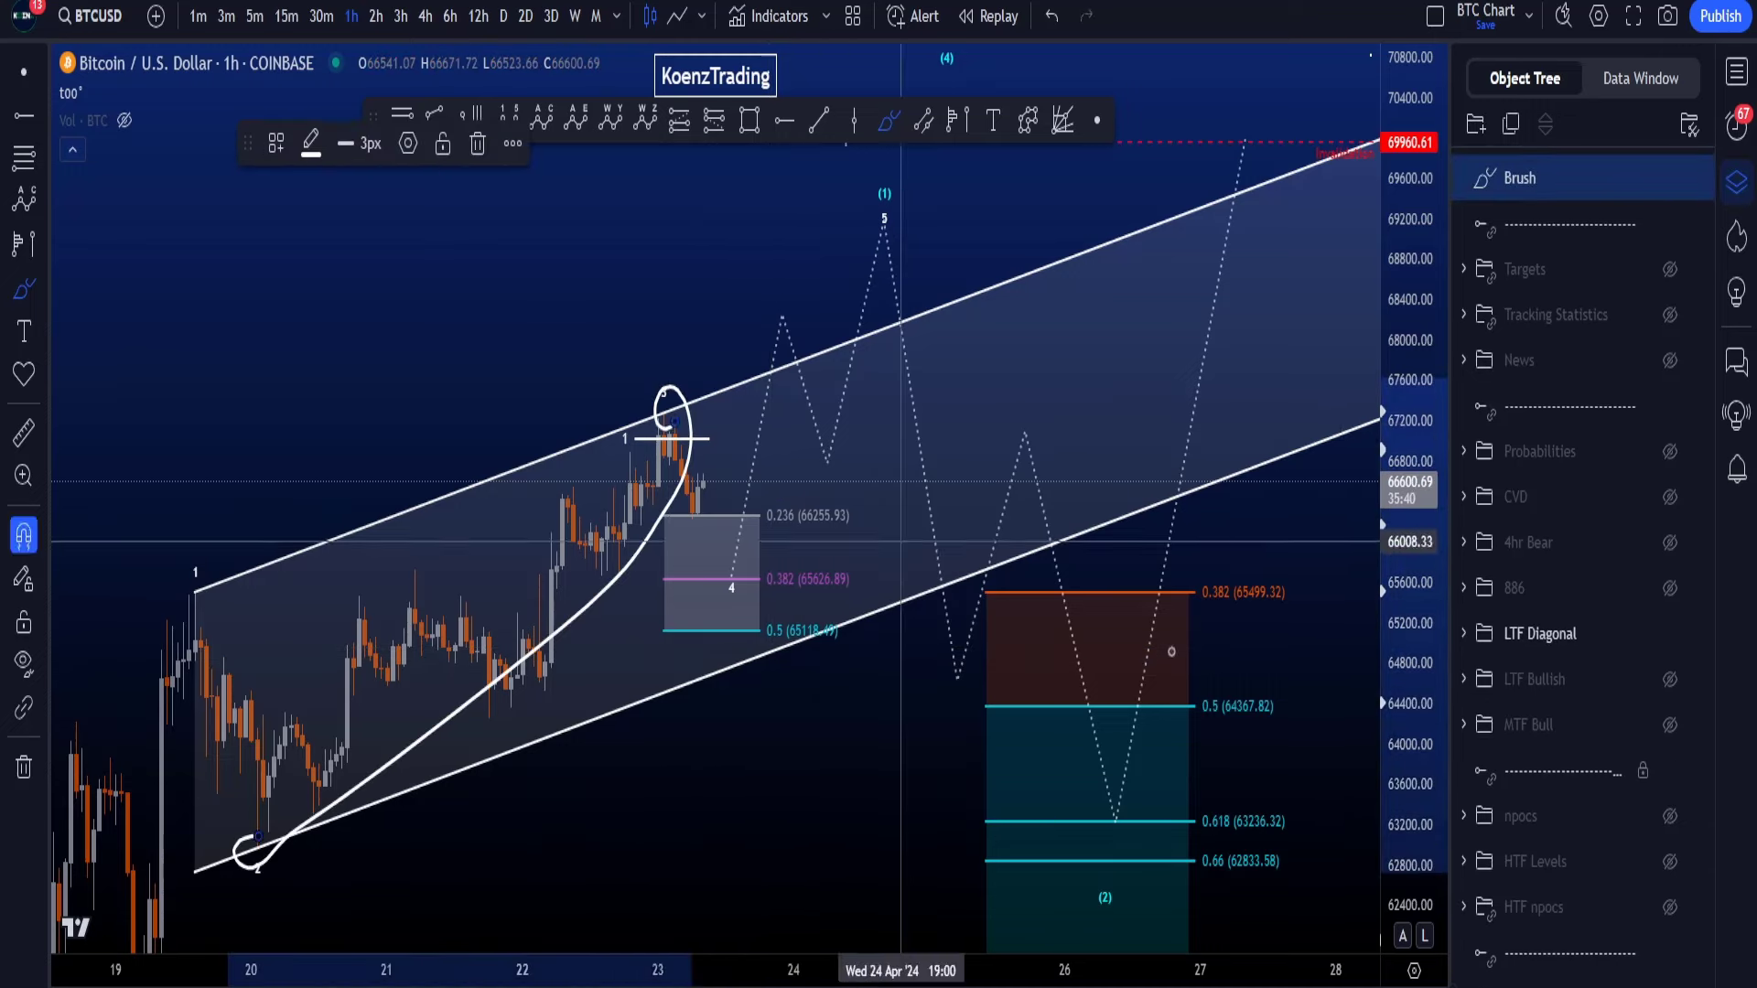
key(Delete)
Step: Brush around the wave 4 retracement levels two more times and undo each stroke
scroll(758, 480, up, 3)
drag(759, 479, 773, 695)
key(ctrl+z)
mouse_move(806, 498)
mouse_down()
mouse_move(811, 547)
mouse_move(735, 684)
mouse_up()
key(ctrl+z)
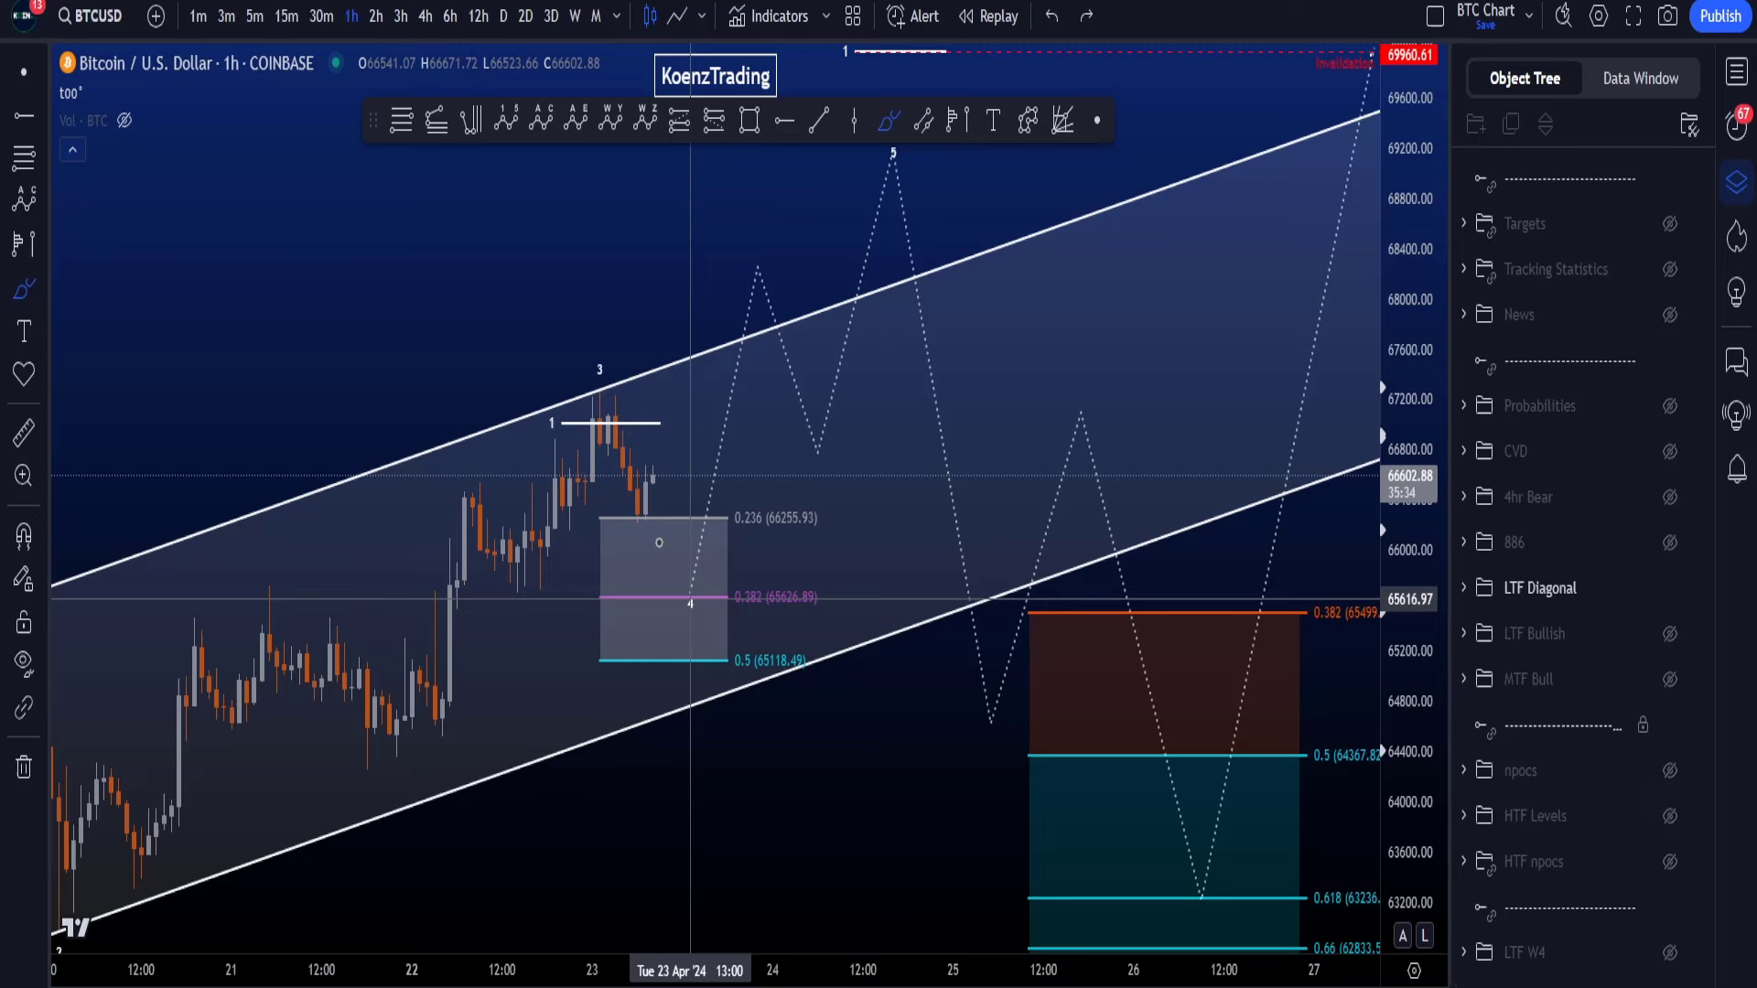
Step: Trace the projected rise from wave 4 toward wave 5 with the brush and undo it
drag(1027, 751, 1016, 772)
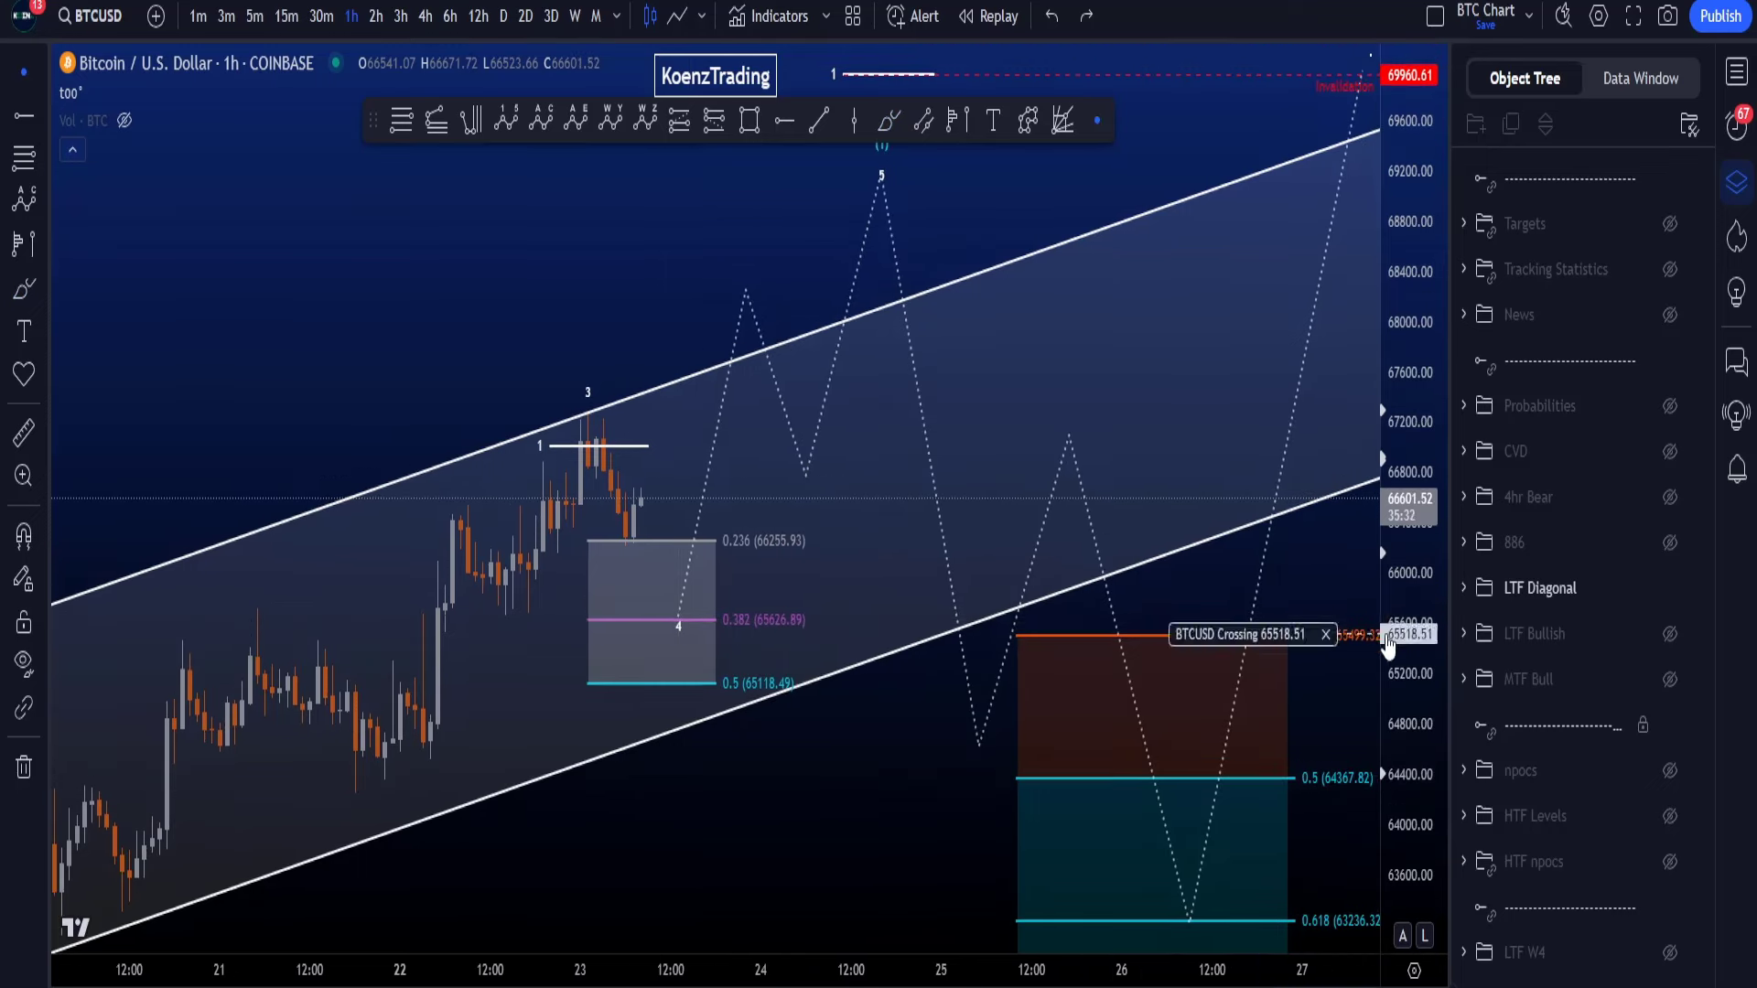
drag(1400, 639, 1400, 732)
click(888, 120)
mouse_move(678, 600)
mouse_down()
mouse_move(732, 375)
mouse_move(882, 240)
mouse_up()
key(ctrl+z)
Step: Show the Targets drawing group over the diagonal count and hide it again
click(1669, 224)
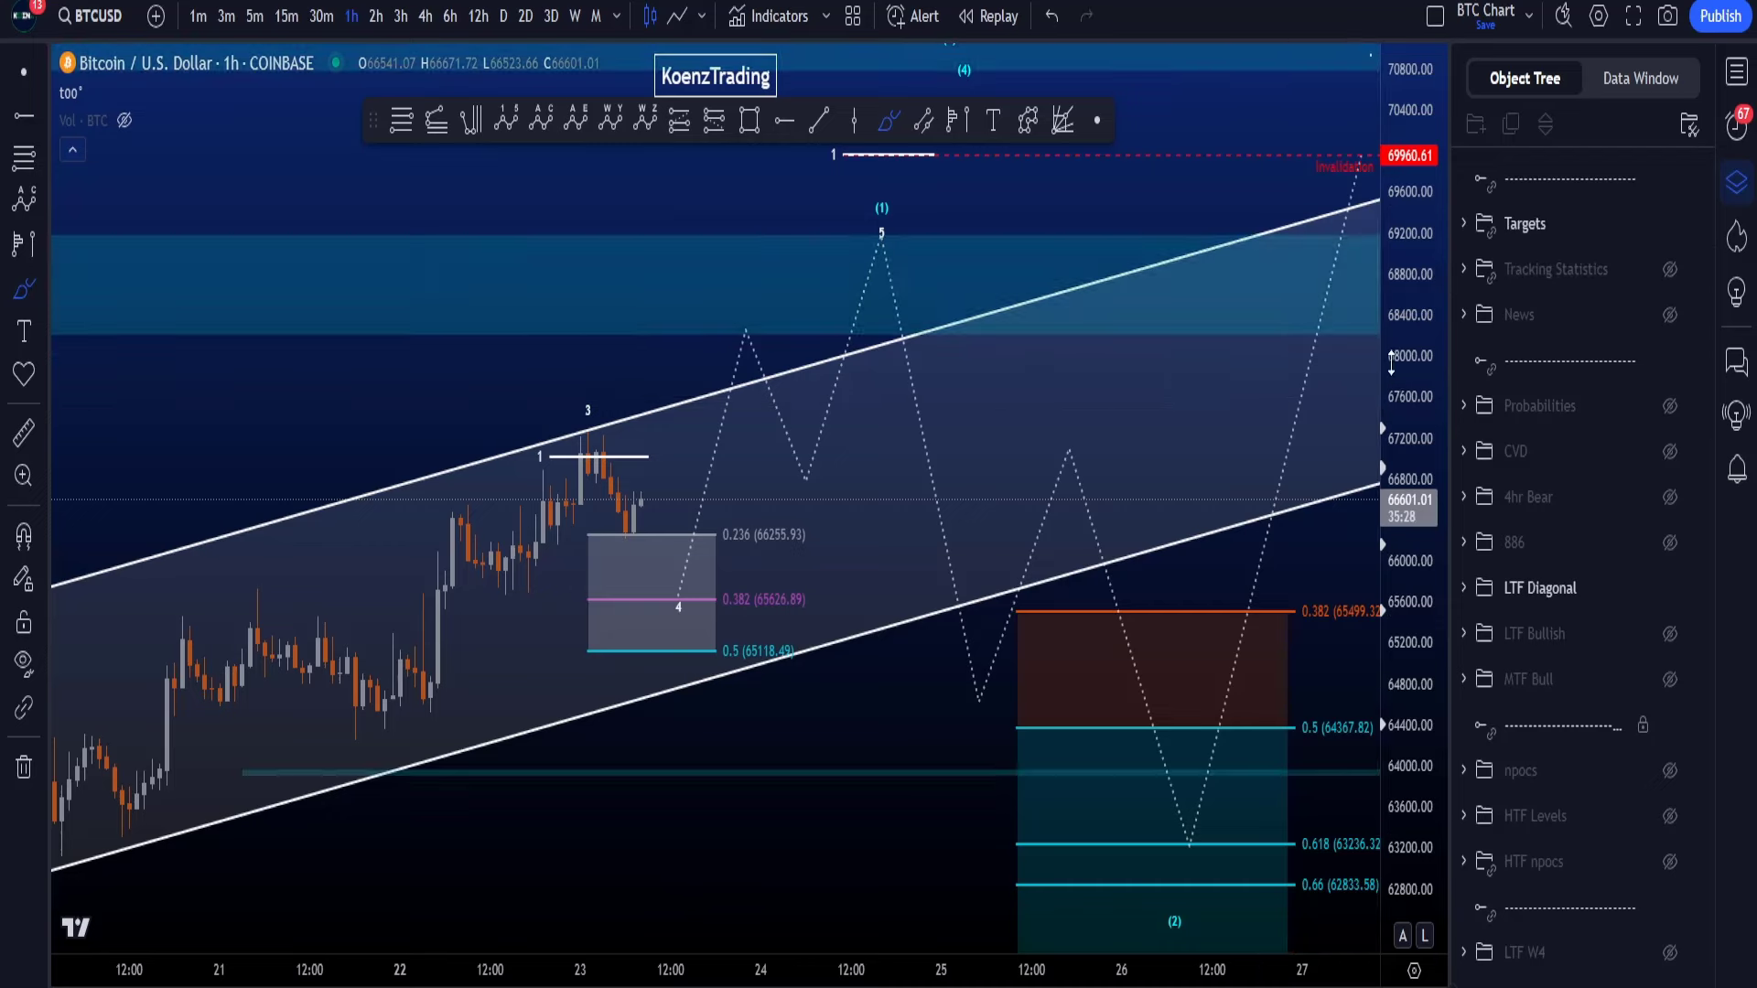
drag(1391, 362, 1391, 473)
scroll(1192, 428, down, 2)
click(7, 80)
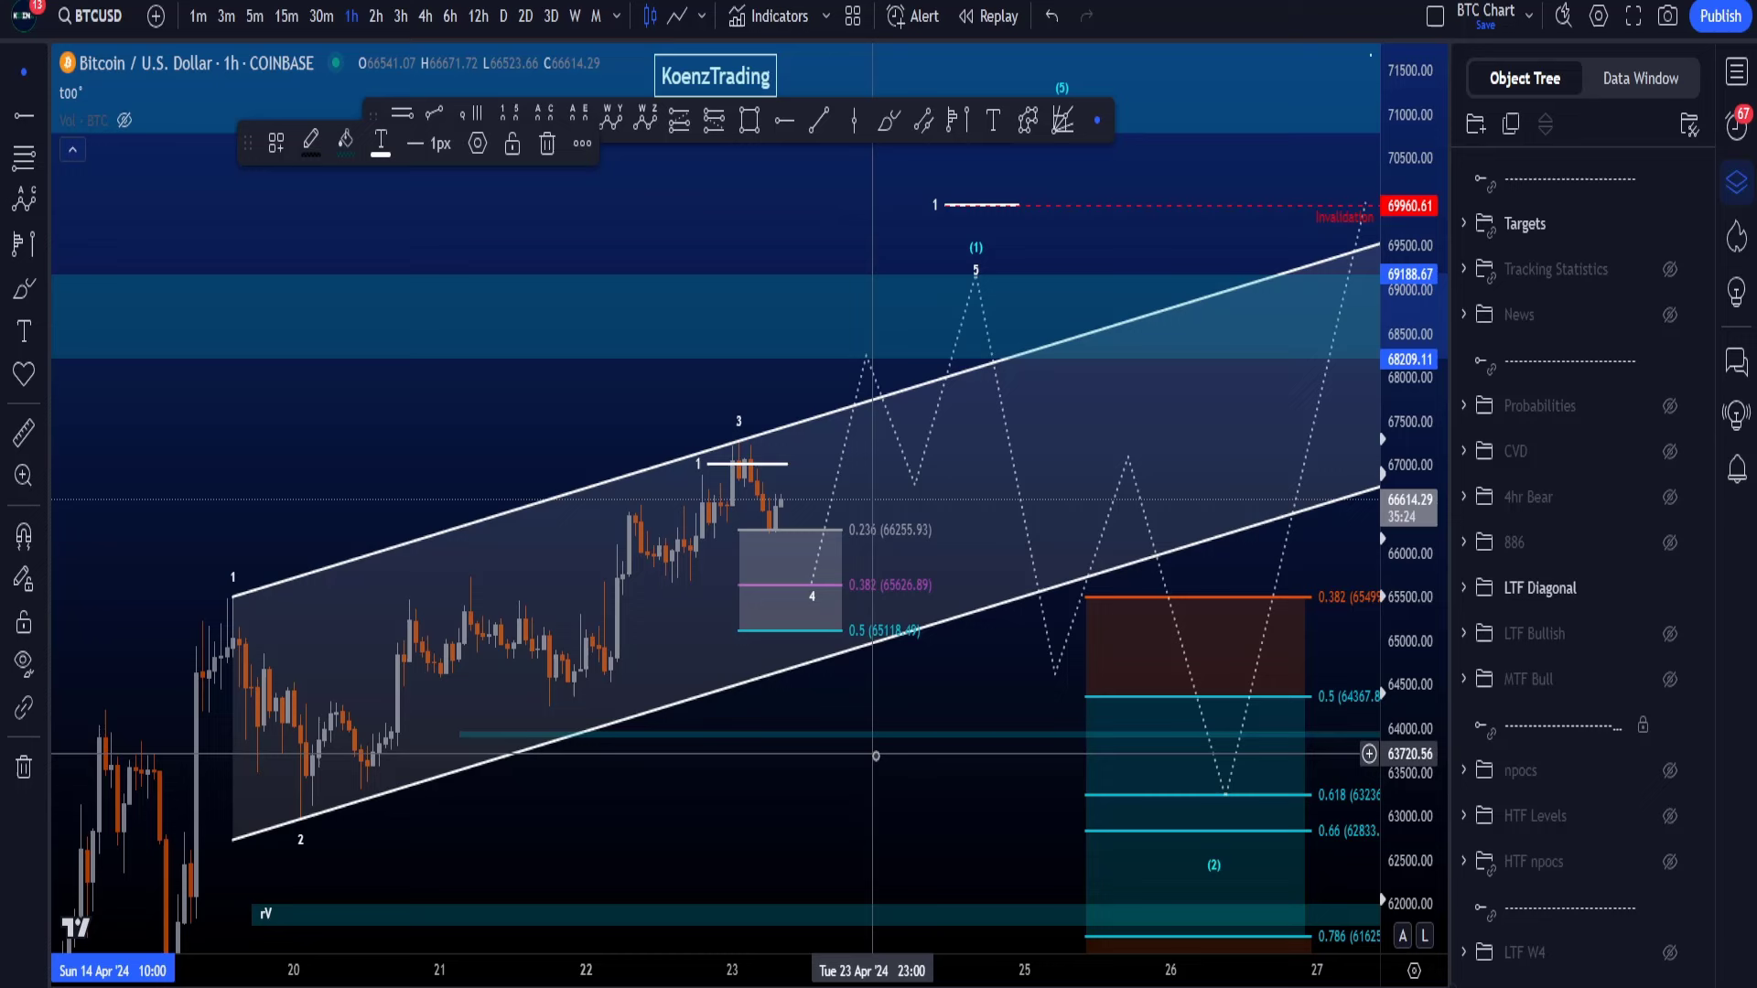
click(1669, 229)
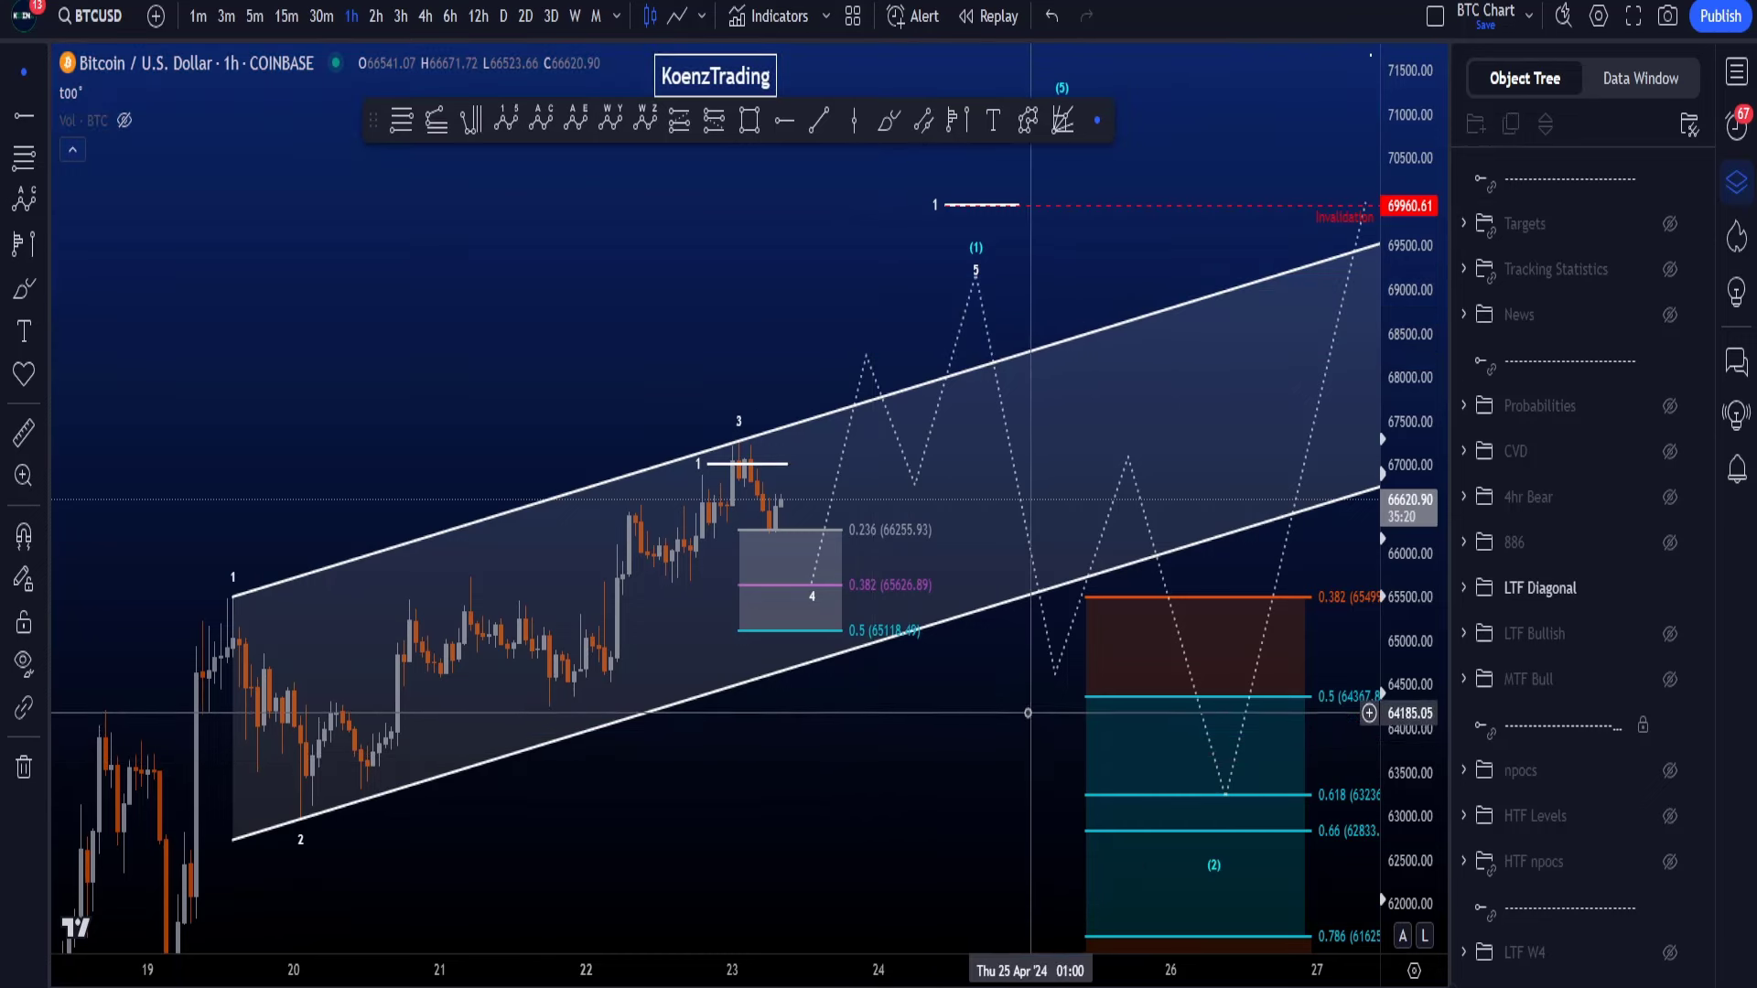
Step: Circle the wave 5 / (1) label with the brush and delete the circle
drag(989, 721, 907, 717)
drag(1409, 586, 1410, 669)
click(887, 123)
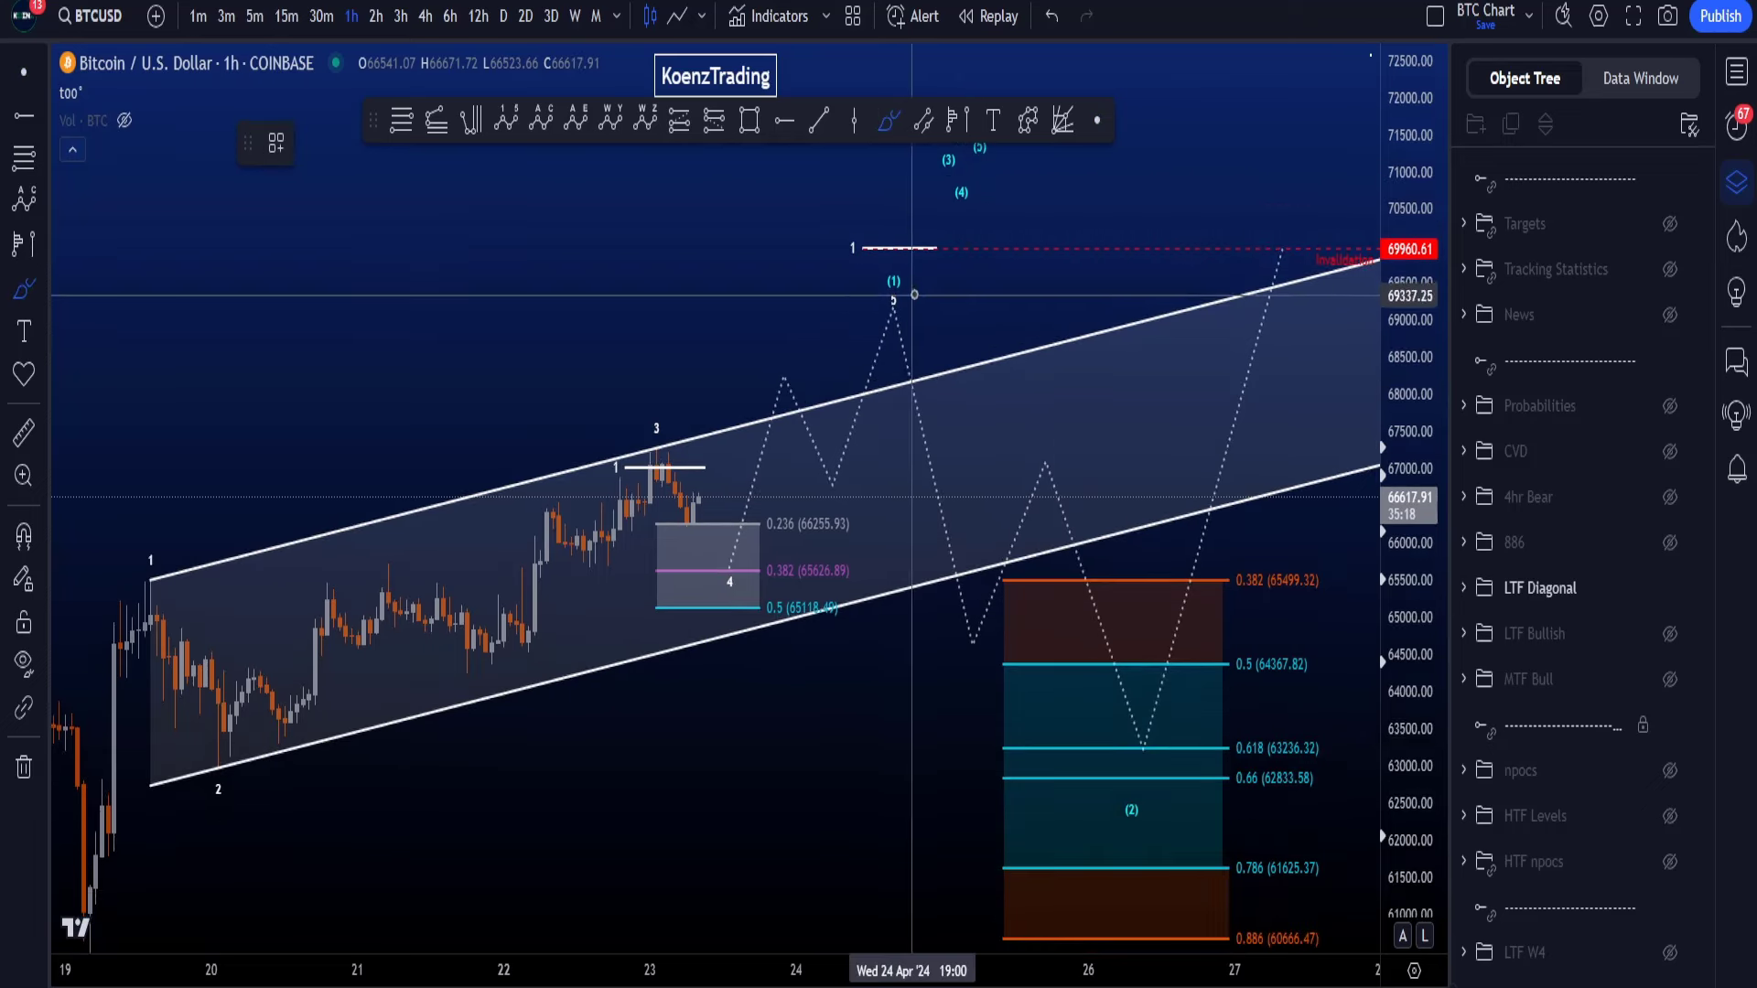
mouse_move(893, 248)
mouse_down()
mouse_move(866, 345)
mouse_move(906, 252)
mouse_up()
click(477, 144)
click(24, 72)
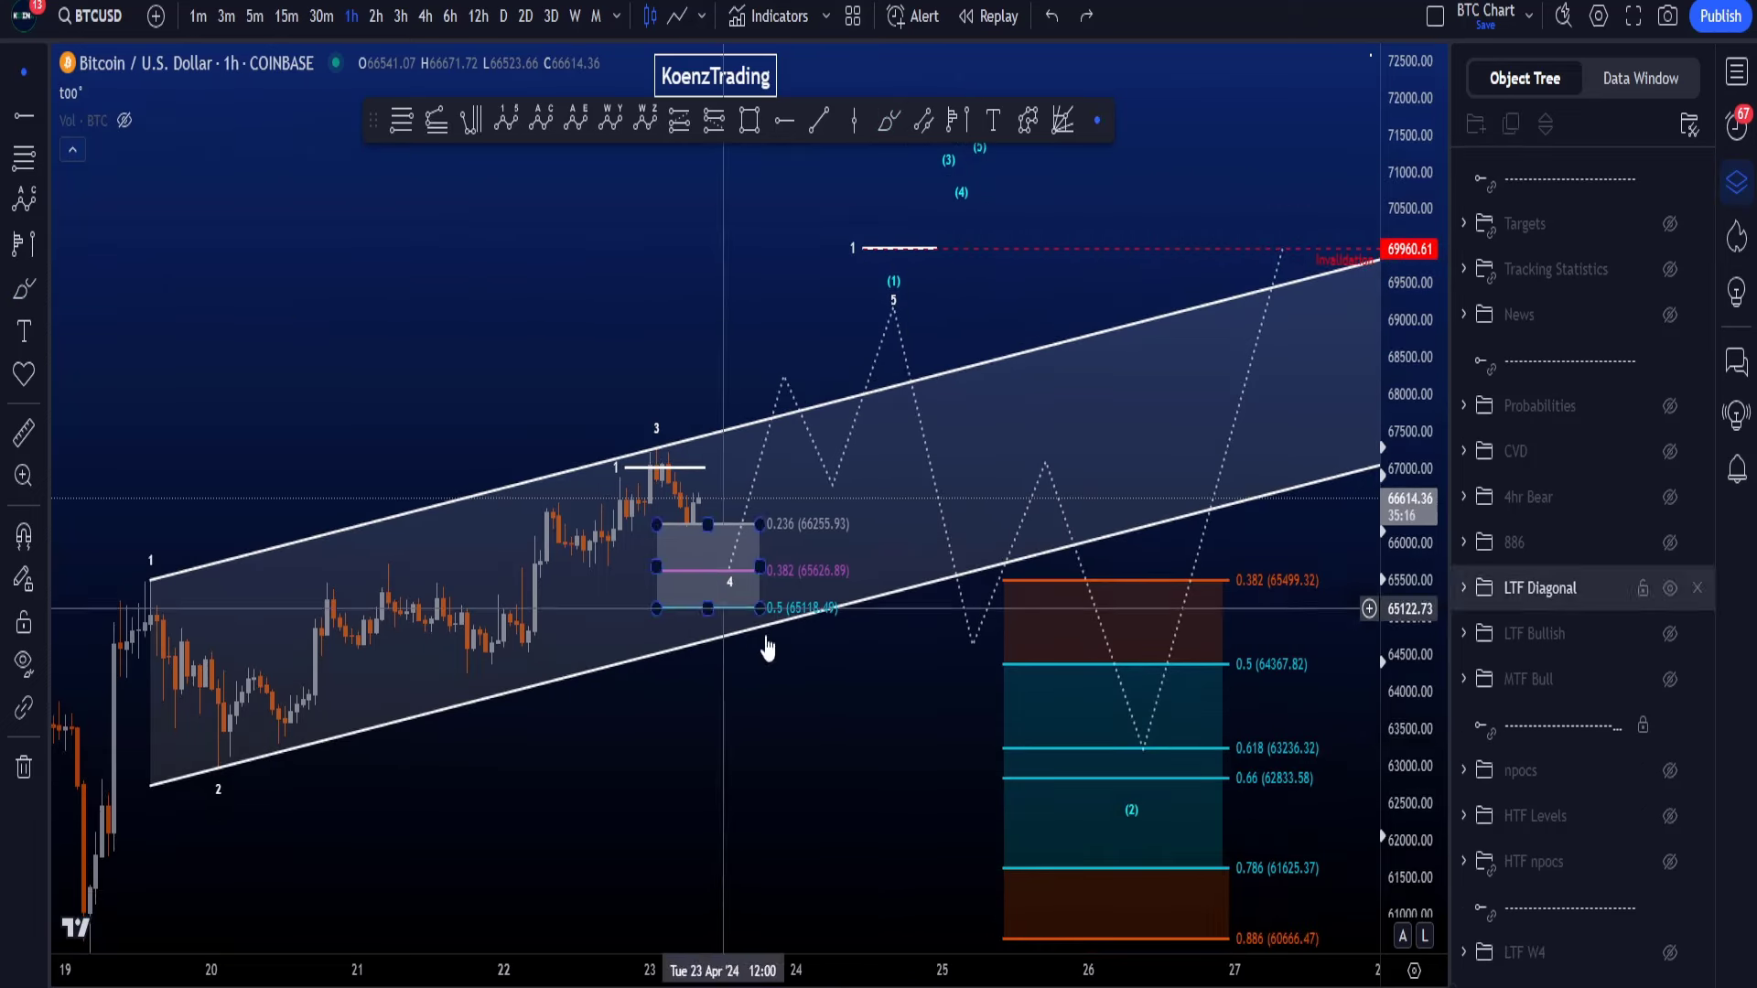
Step: Mark the wave 5 label, trace the advance from wave 2 toward wave 3, and undo both strokes
drag(906, 748, 848, 776)
click(888, 121)
drag(838, 305, 851, 318)
key(ctrl+z)
drag(174, 746, 622, 481)
key(ctrl+z)
Step: Circle the level 1 label of the target line above wave 5, mark the red invalidation line, and undo both
mouse_move(802, 240)
mouse_down()
mouse_move(774, 283)
mouse_move(803, 240)
mouse_up()
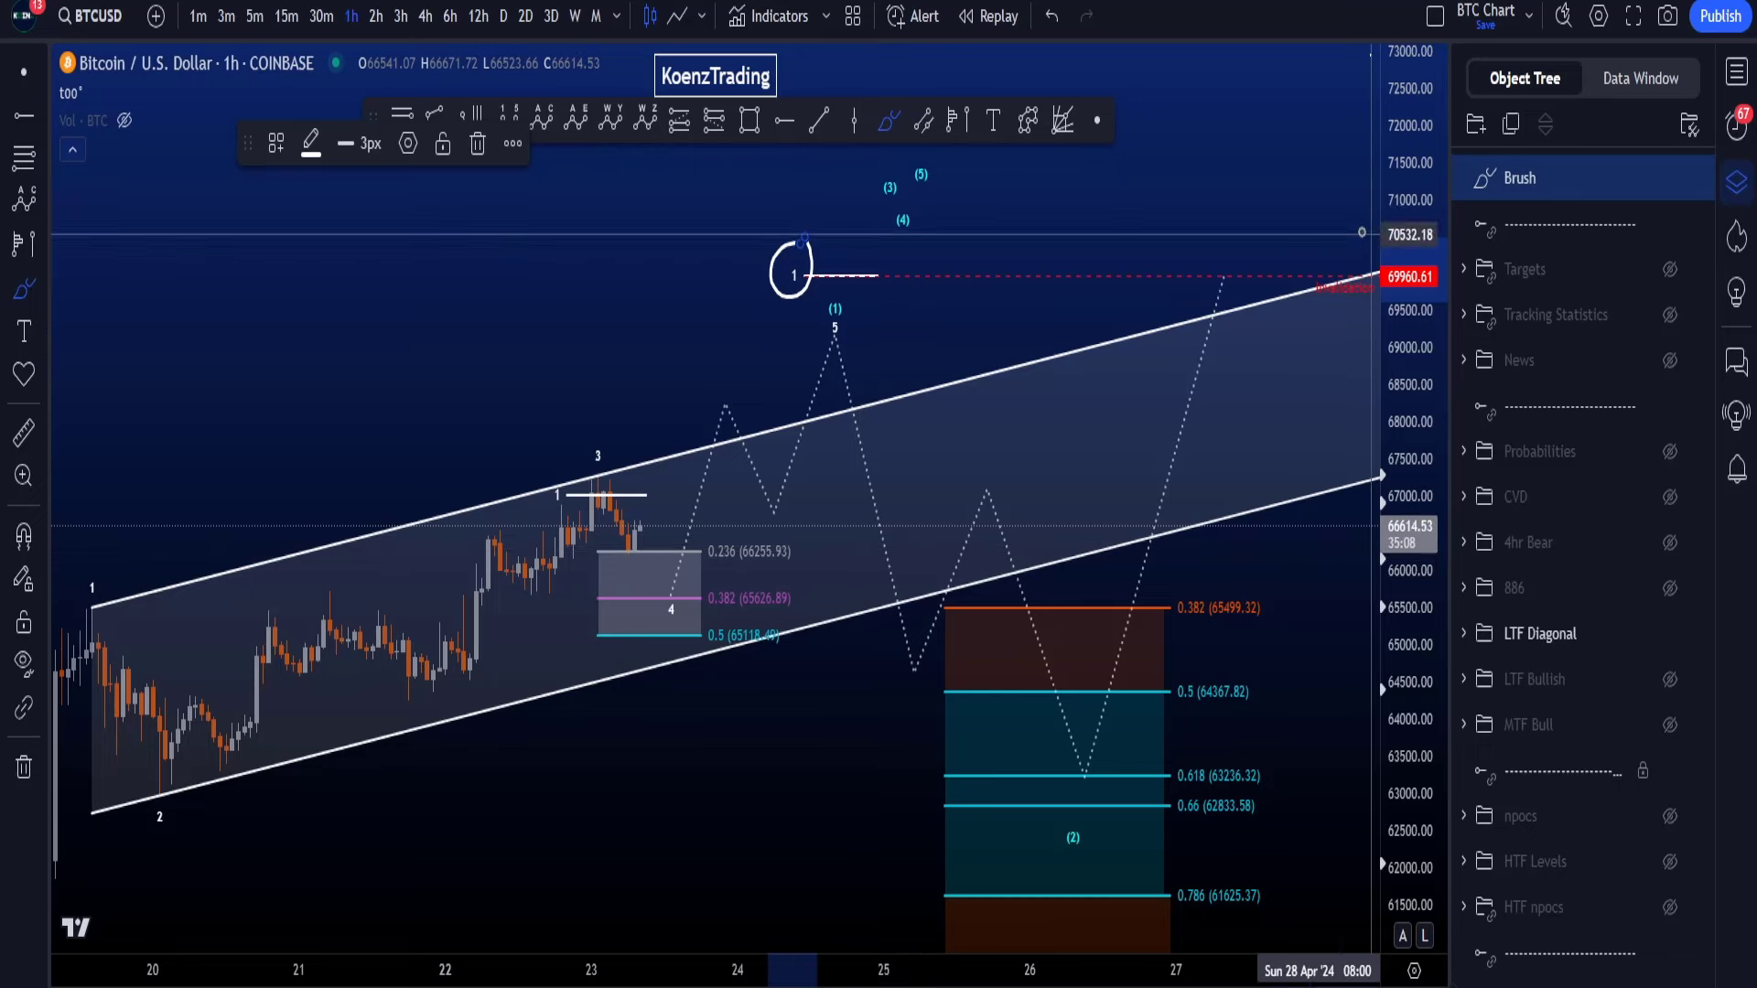
drag(1343, 248, 1338, 251)
key(ctrl+z)
key(ctrl+z)
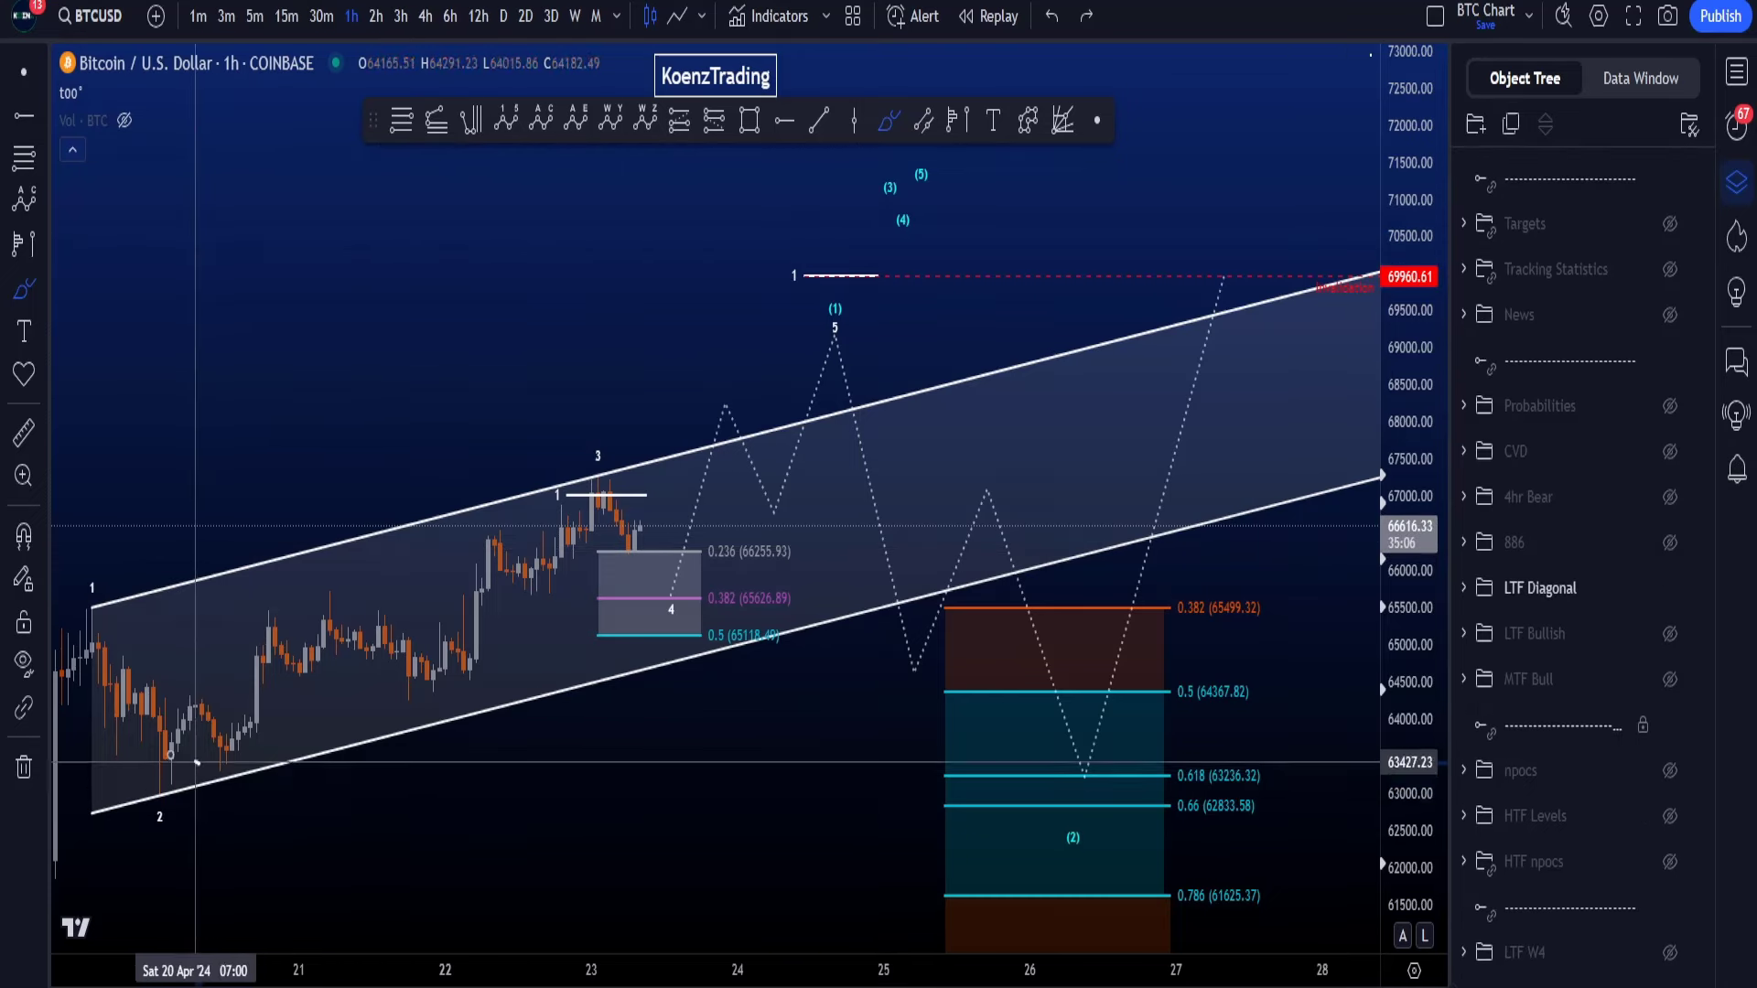
Step: Trace waves 2, 3 and 4 in one stroke, circle the level 1 target line above wave 5, and undo both
mouse_move(196, 761)
mouse_down()
mouse_move(185, 789)
mouse_move(567, 589)
mouse_up()
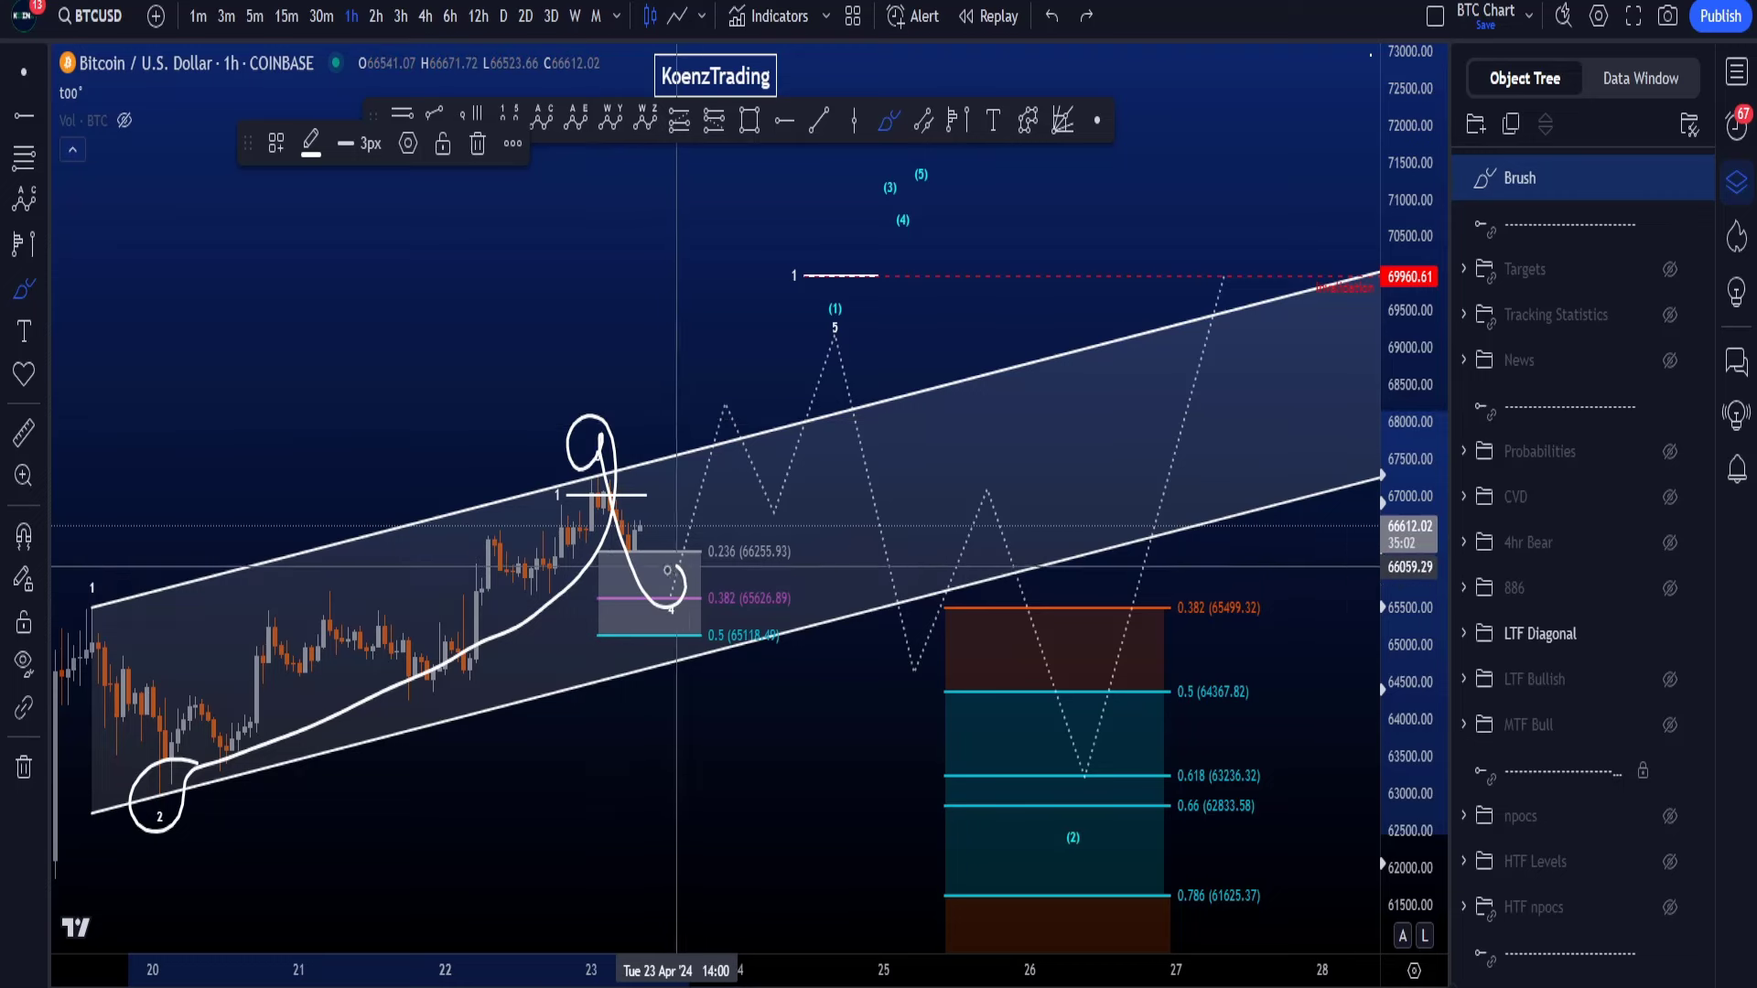
key(ctrl+z)
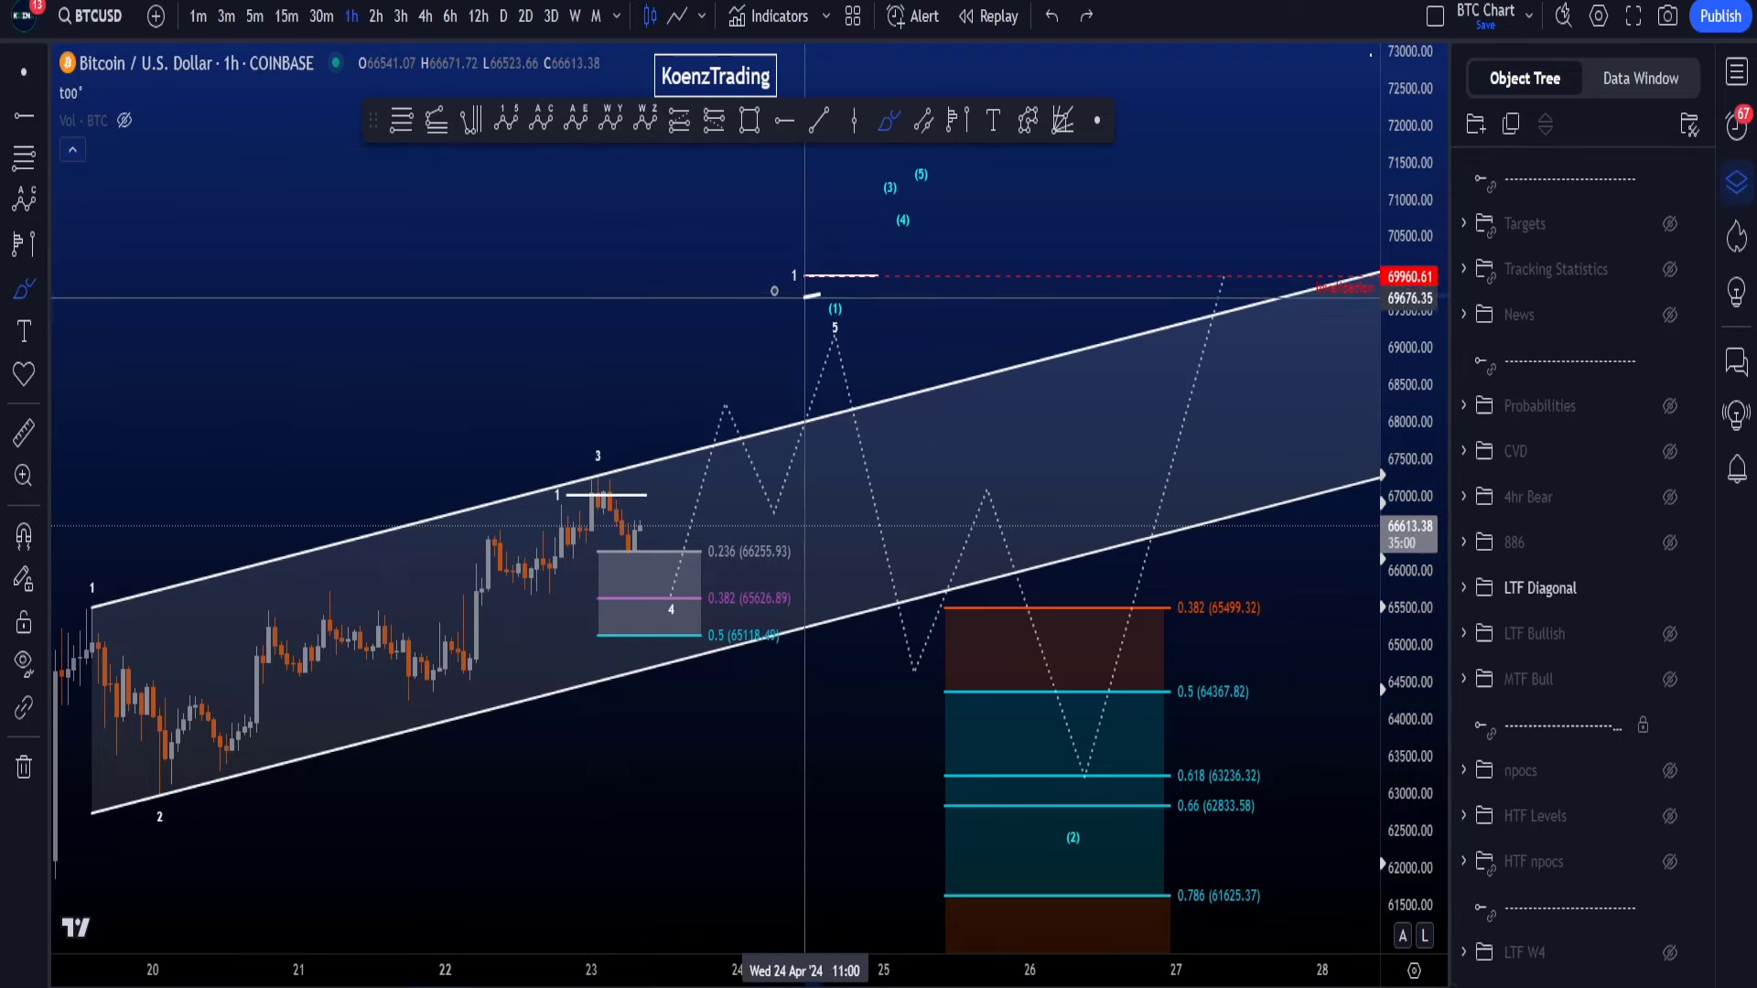
mouse_move(819, 295)
mouse_down()
mouse_move(851, 252)
mouse_move(896, 297)
mouse_move(819, 297)
mouse_up()
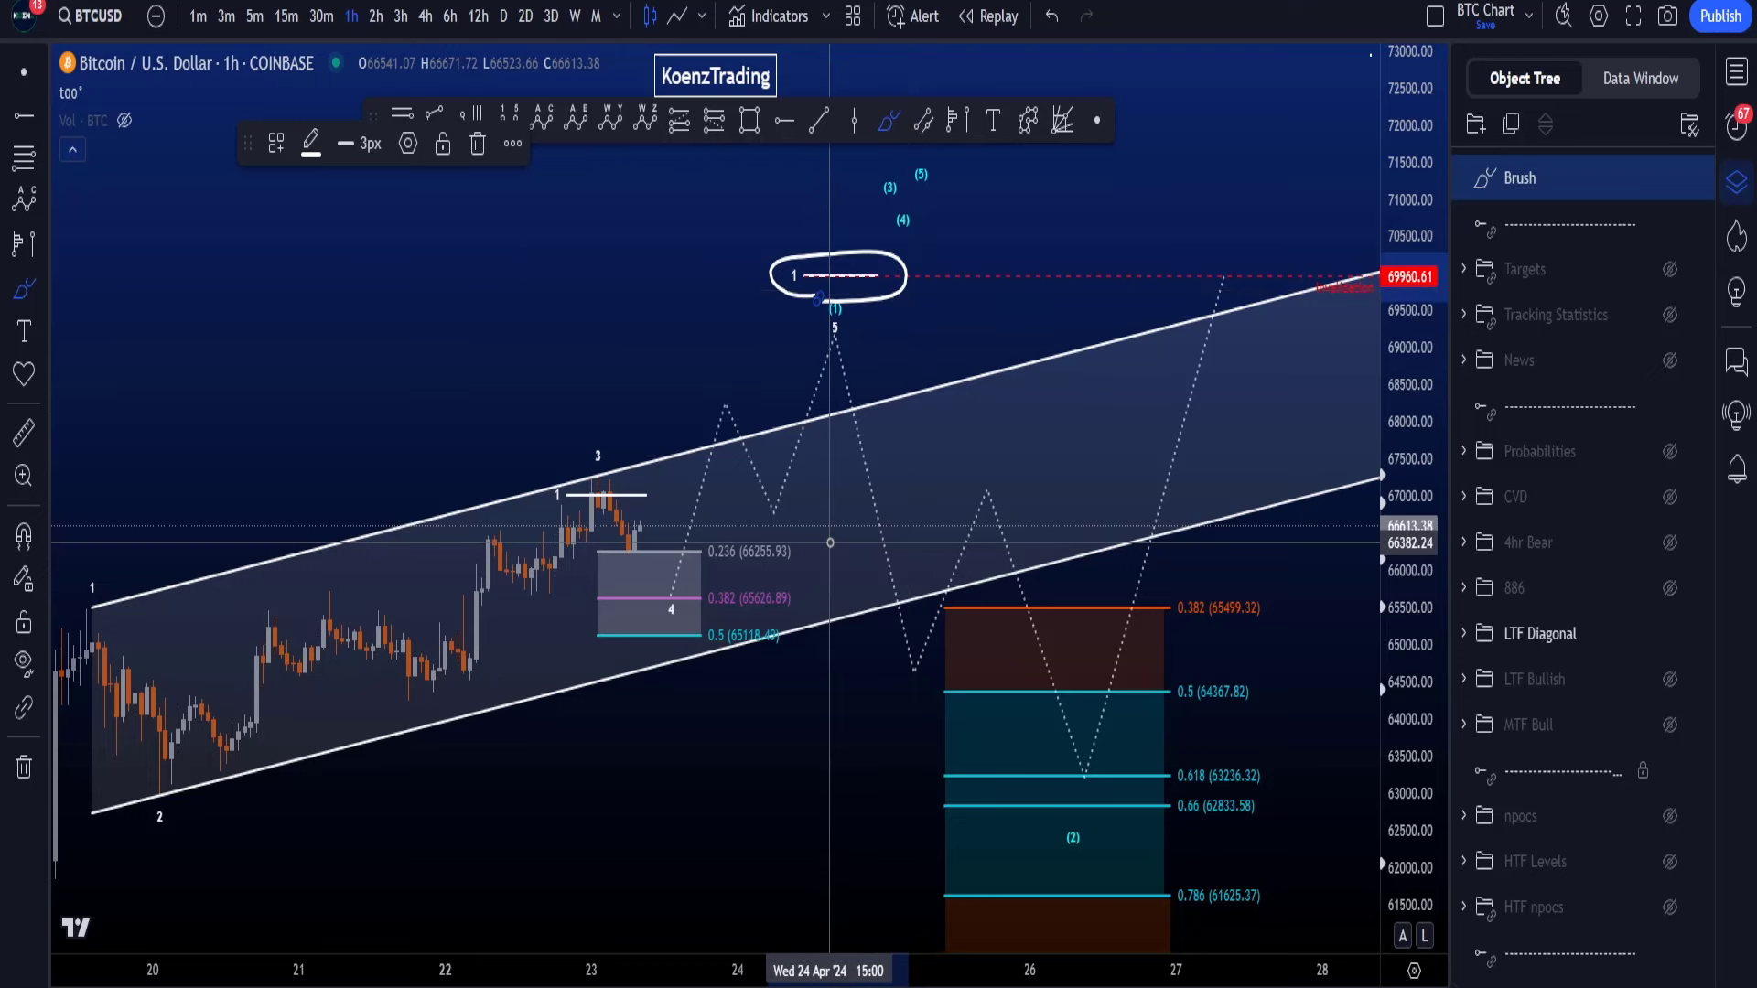
key(ctrl+z)
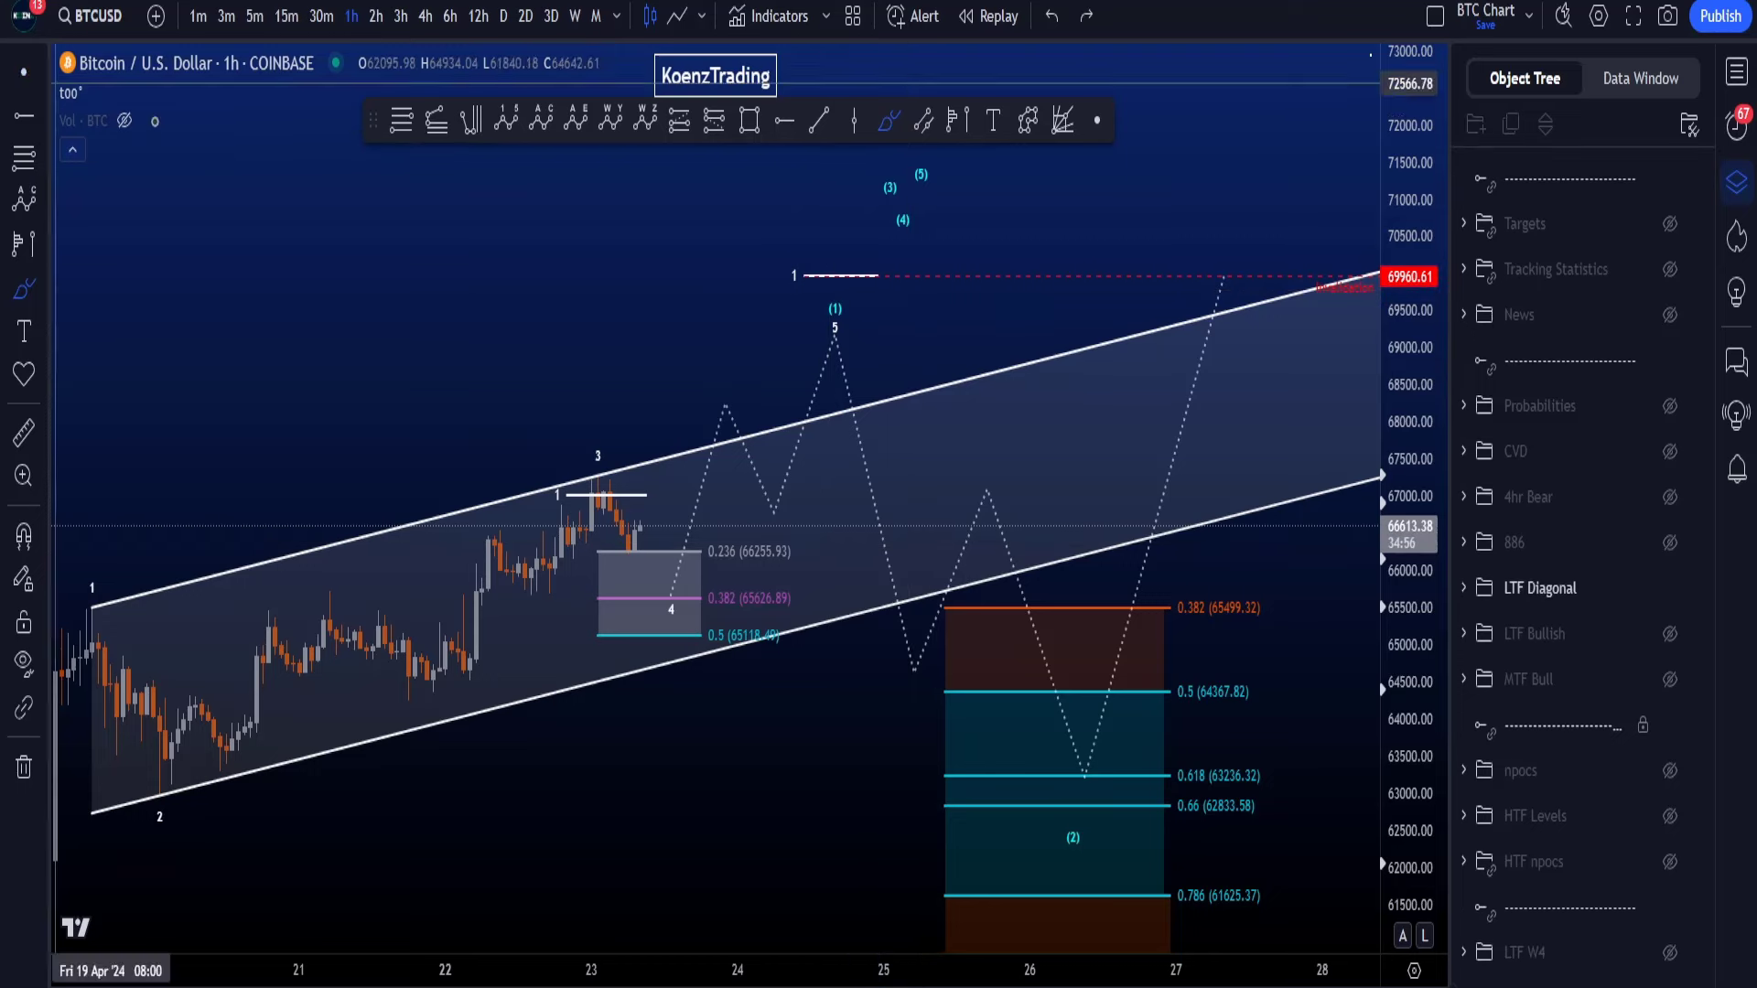
Step: Circle the wave 5 label, sketch the rise from the current price toward it, and undo both strokes
click(24, 71)
drag(677, 314, 600, 298)
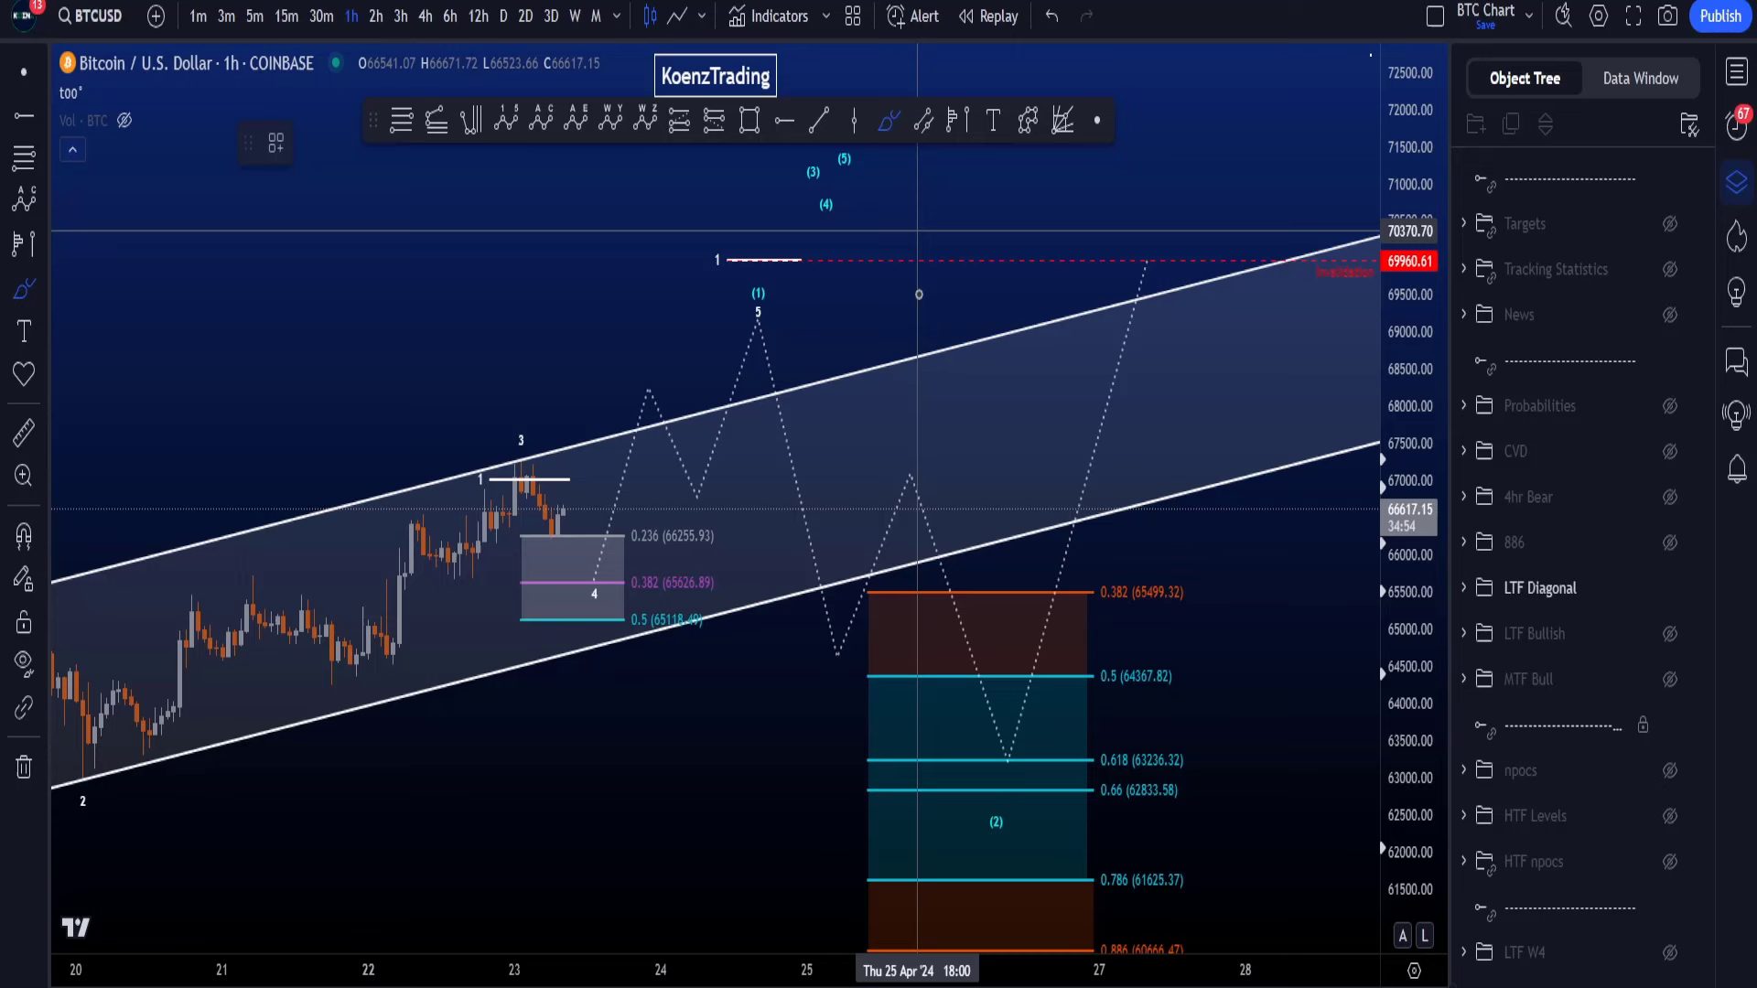
scroll(918, 294, down, 1)
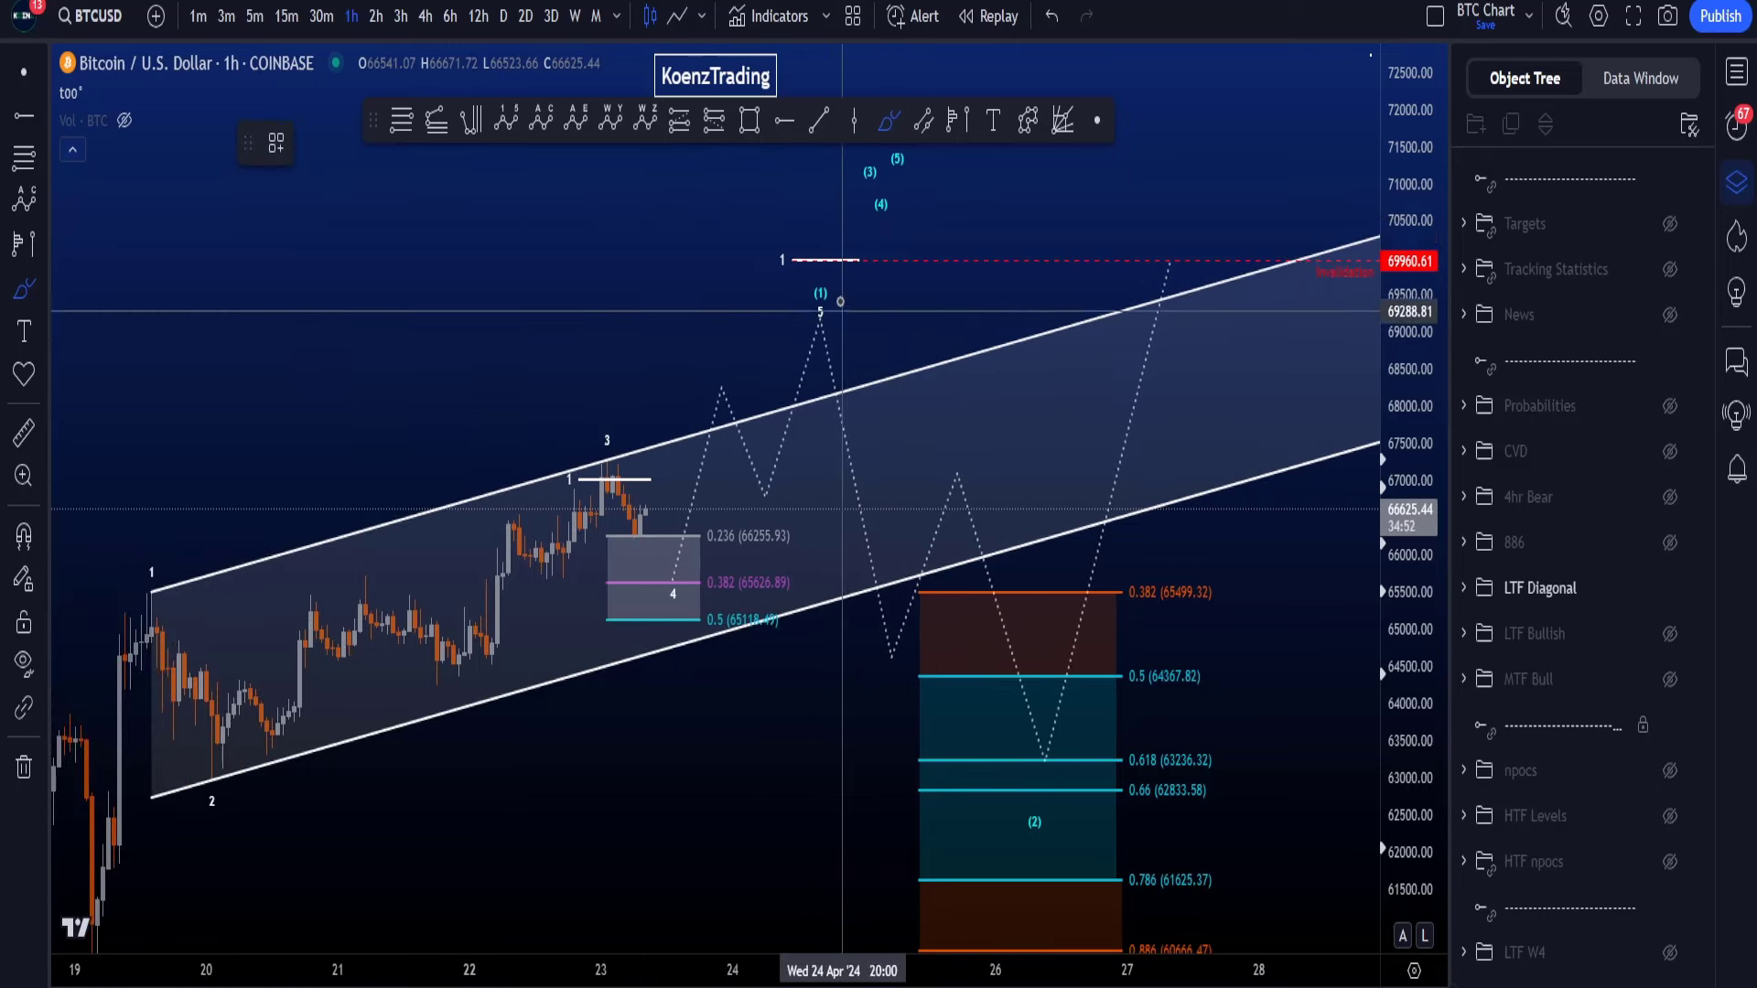
drag(840, 301, 838, 298)
key(ctrl+z)
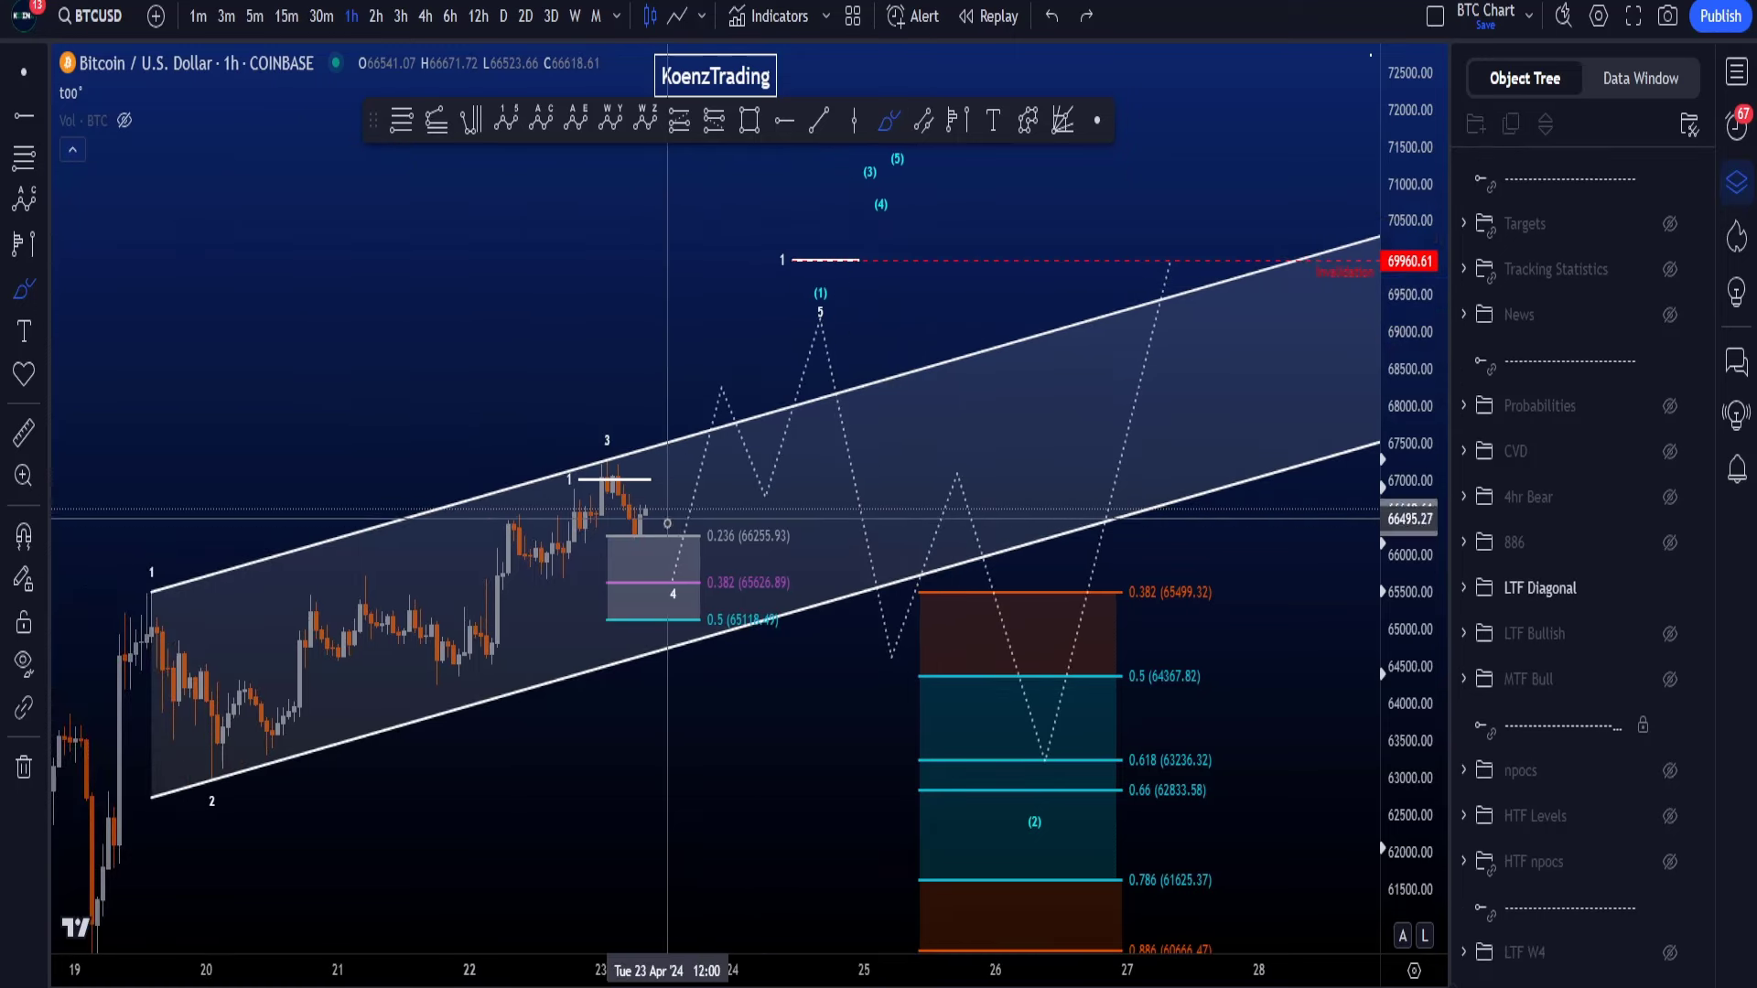
mouse_move(679, 451)
mouse_down()
mouse_move(764, 403)
mouse_move(834, 284)
mouse_up()
key(ctrl+z)
Step: Trace the upper trendline from wave 1 to wave 3, draw an arc over the wave 5 / (1) labels, and undo both
drag(145, 582, 623, 438)
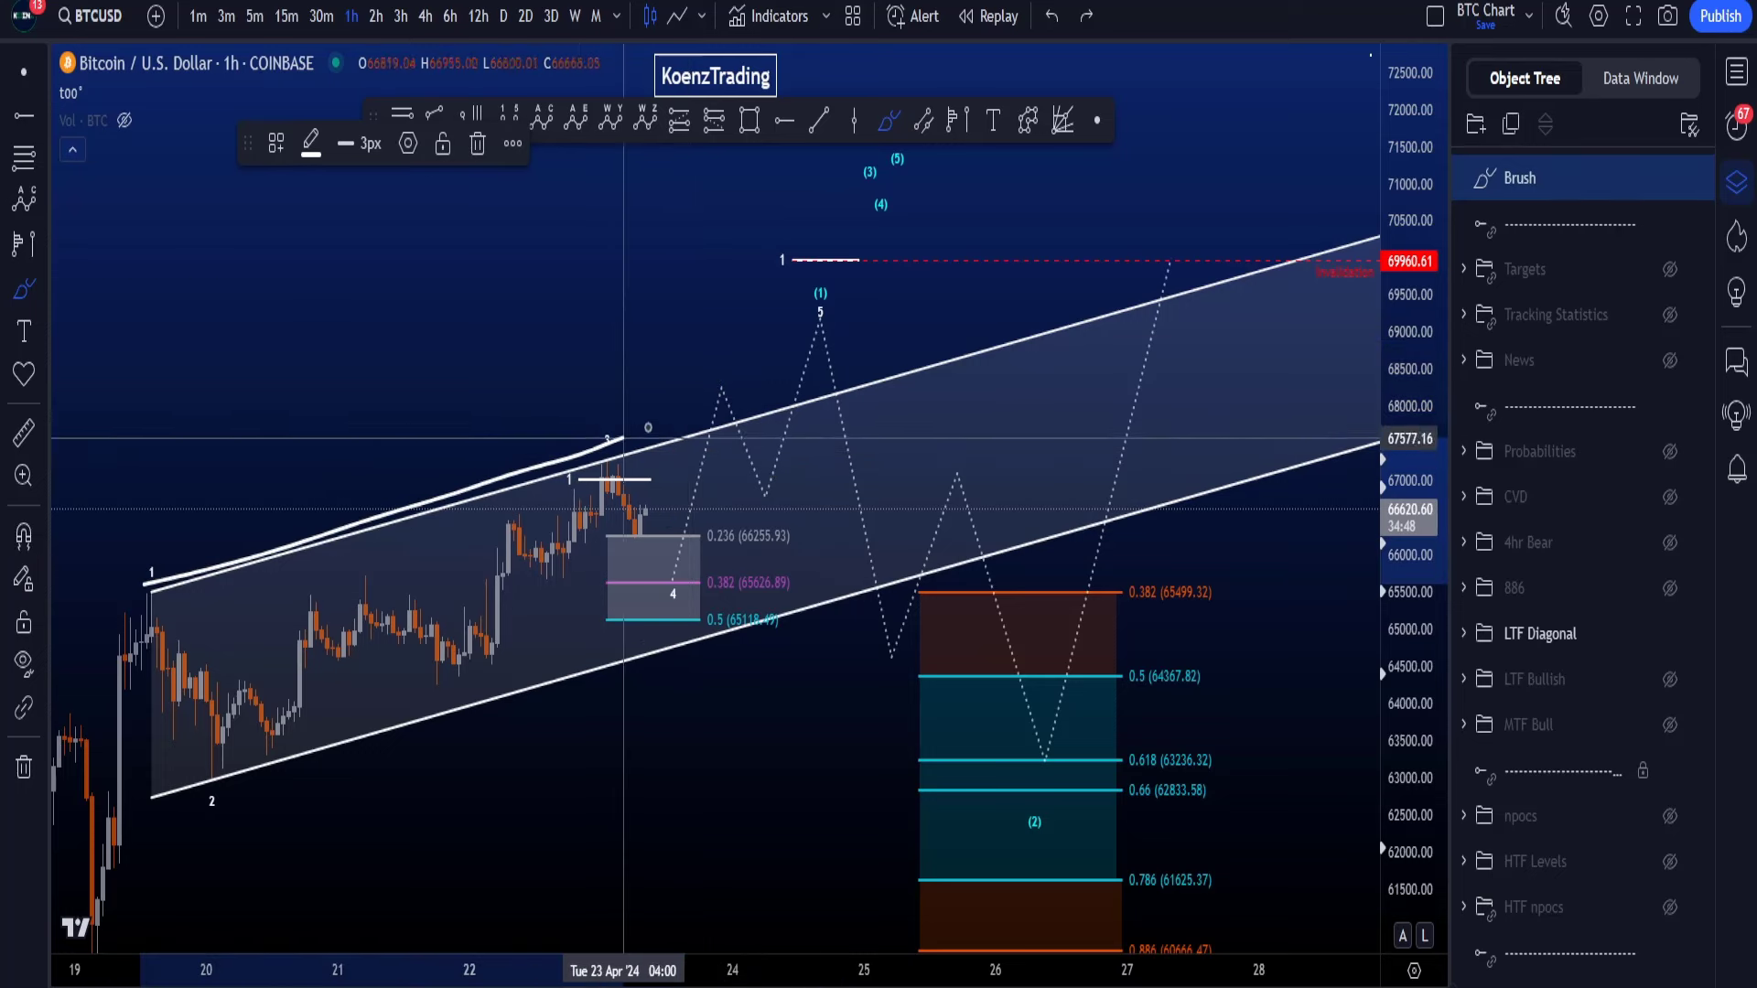
key(ctrl+z)
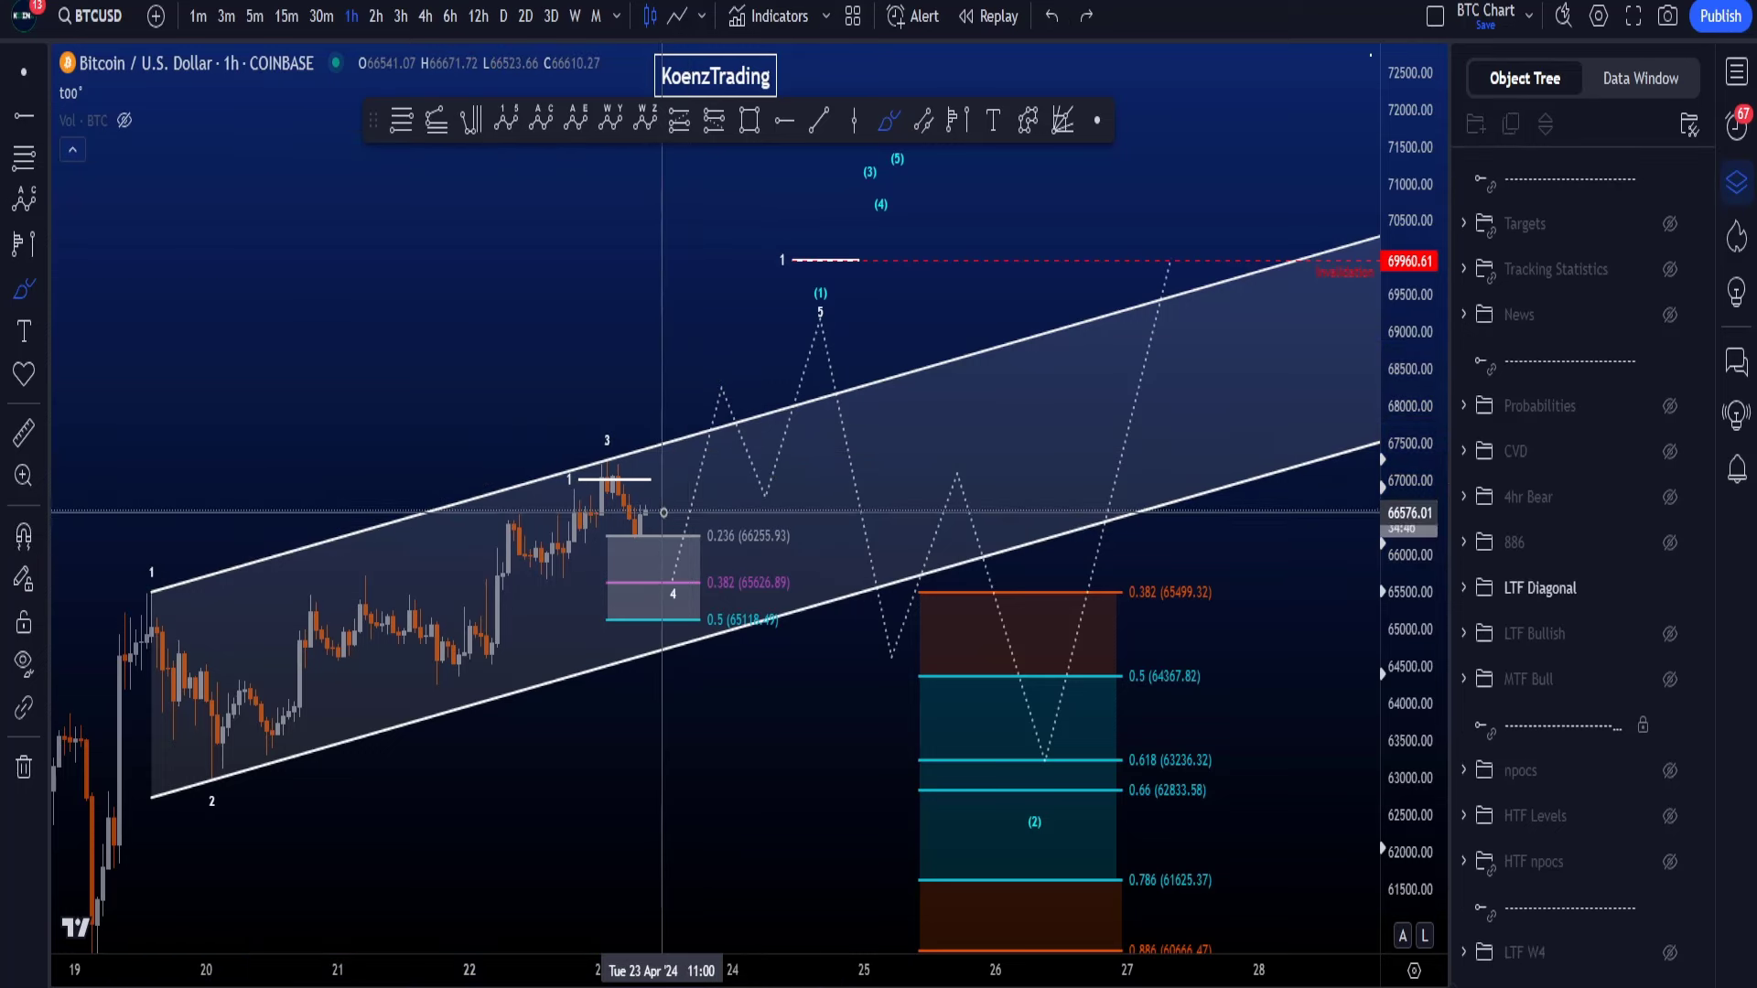
drag(1419, 519, 1420, 604)
drag(852, 344, 792, 341)
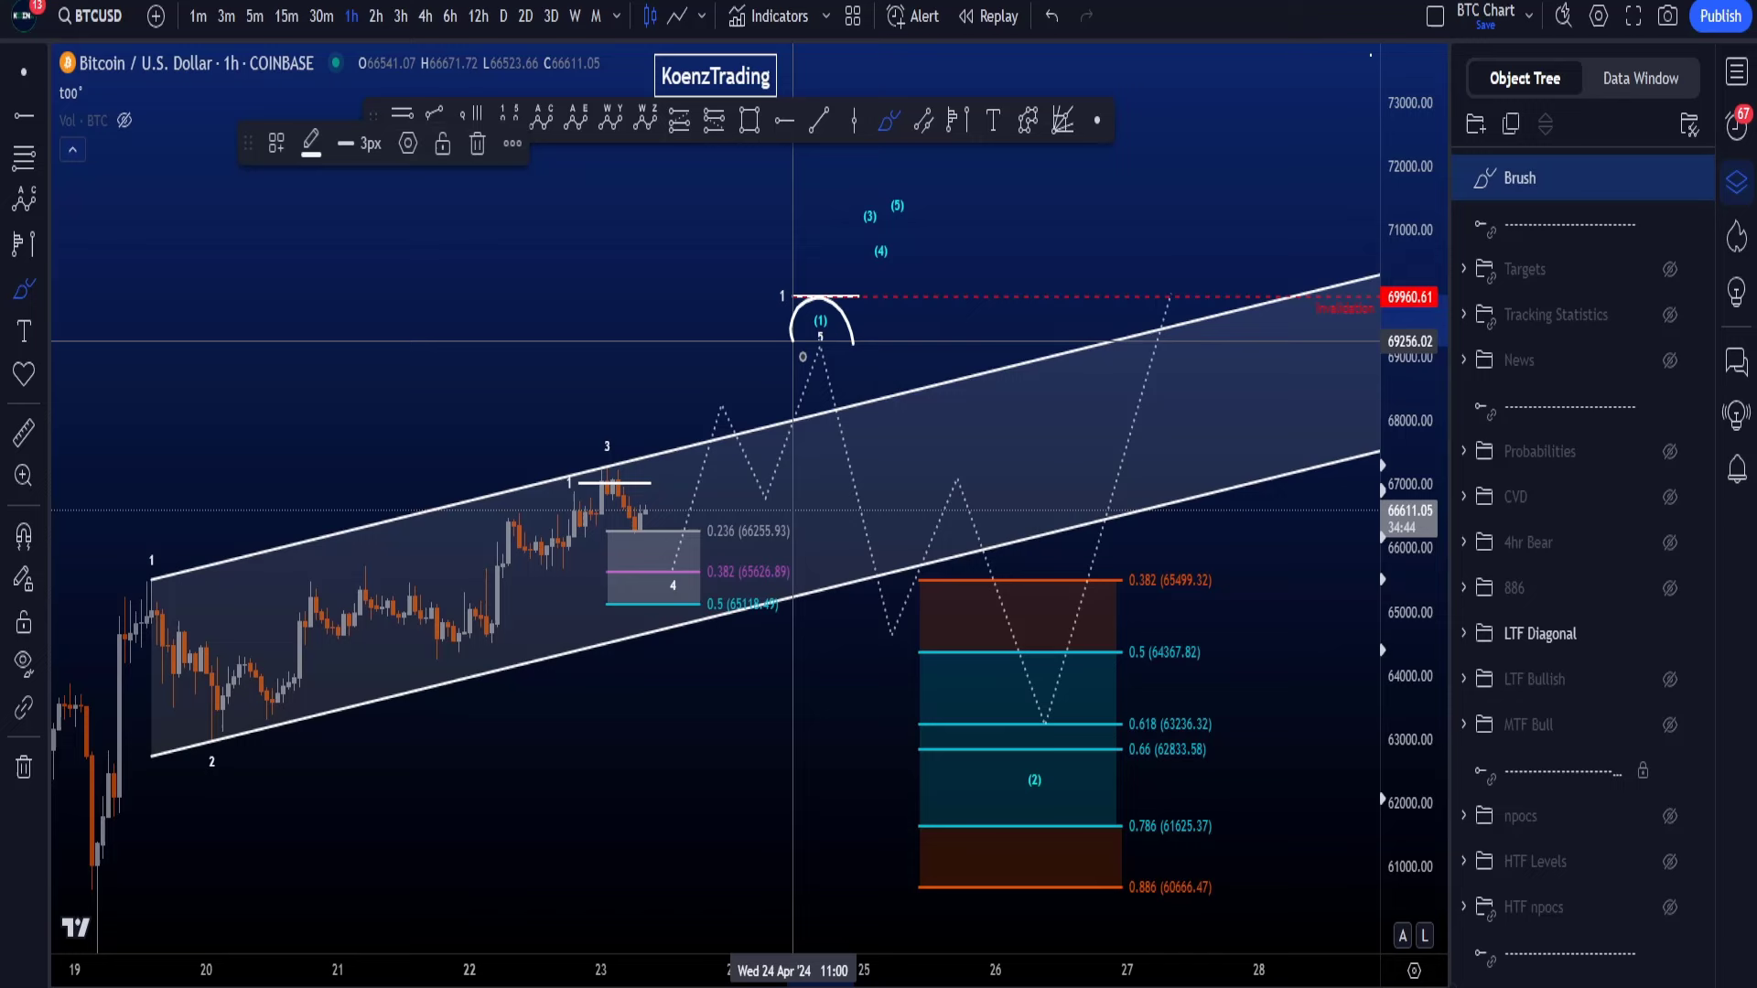
key(ctrl+z)
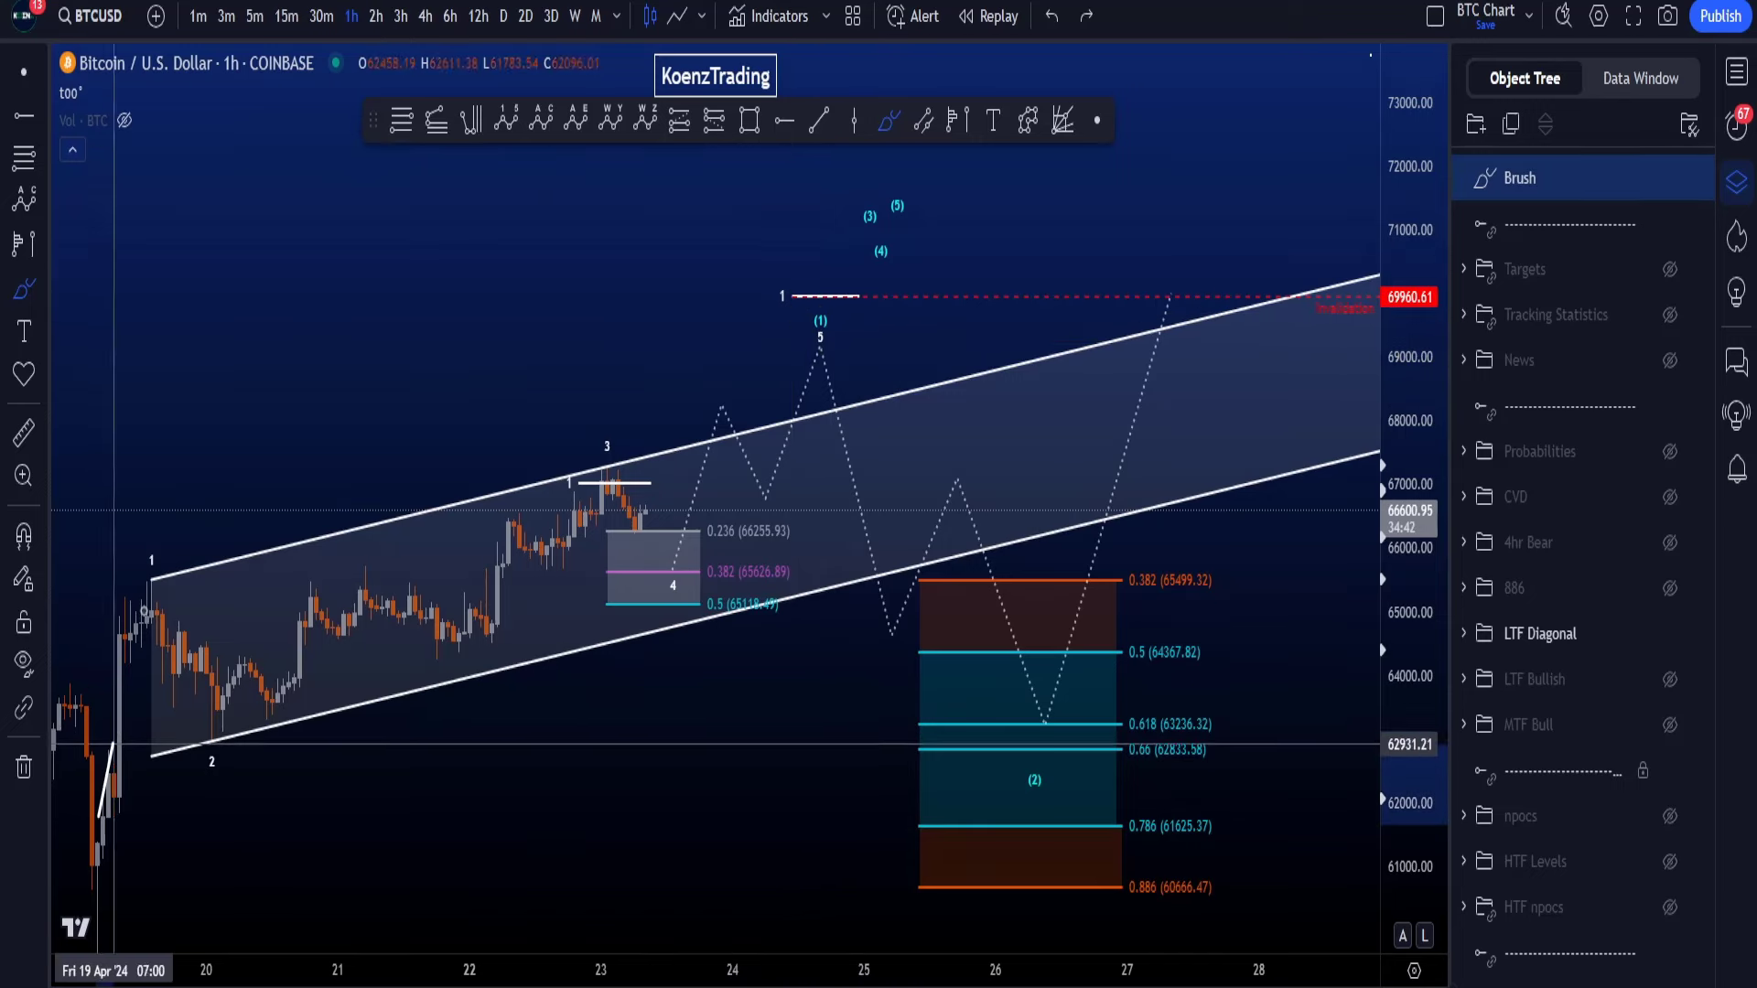
Step: Trace the path from the 19 April low through the diagonal and the wave (2) pullback with its rebound, and undo the strokes
mouse_move(98, 814)
mouse_down()
mouse_move(494, 530)
mouse_move(830, 363)
mouse_move(870, 569)
mouse_up()
mouse_move(1051, 716)
mouse_down()
mouse_move(997, 741)
mouse_move(1052, 796)
mouse_move(1127, 465)
mouse_up()
key(ctrl+z)
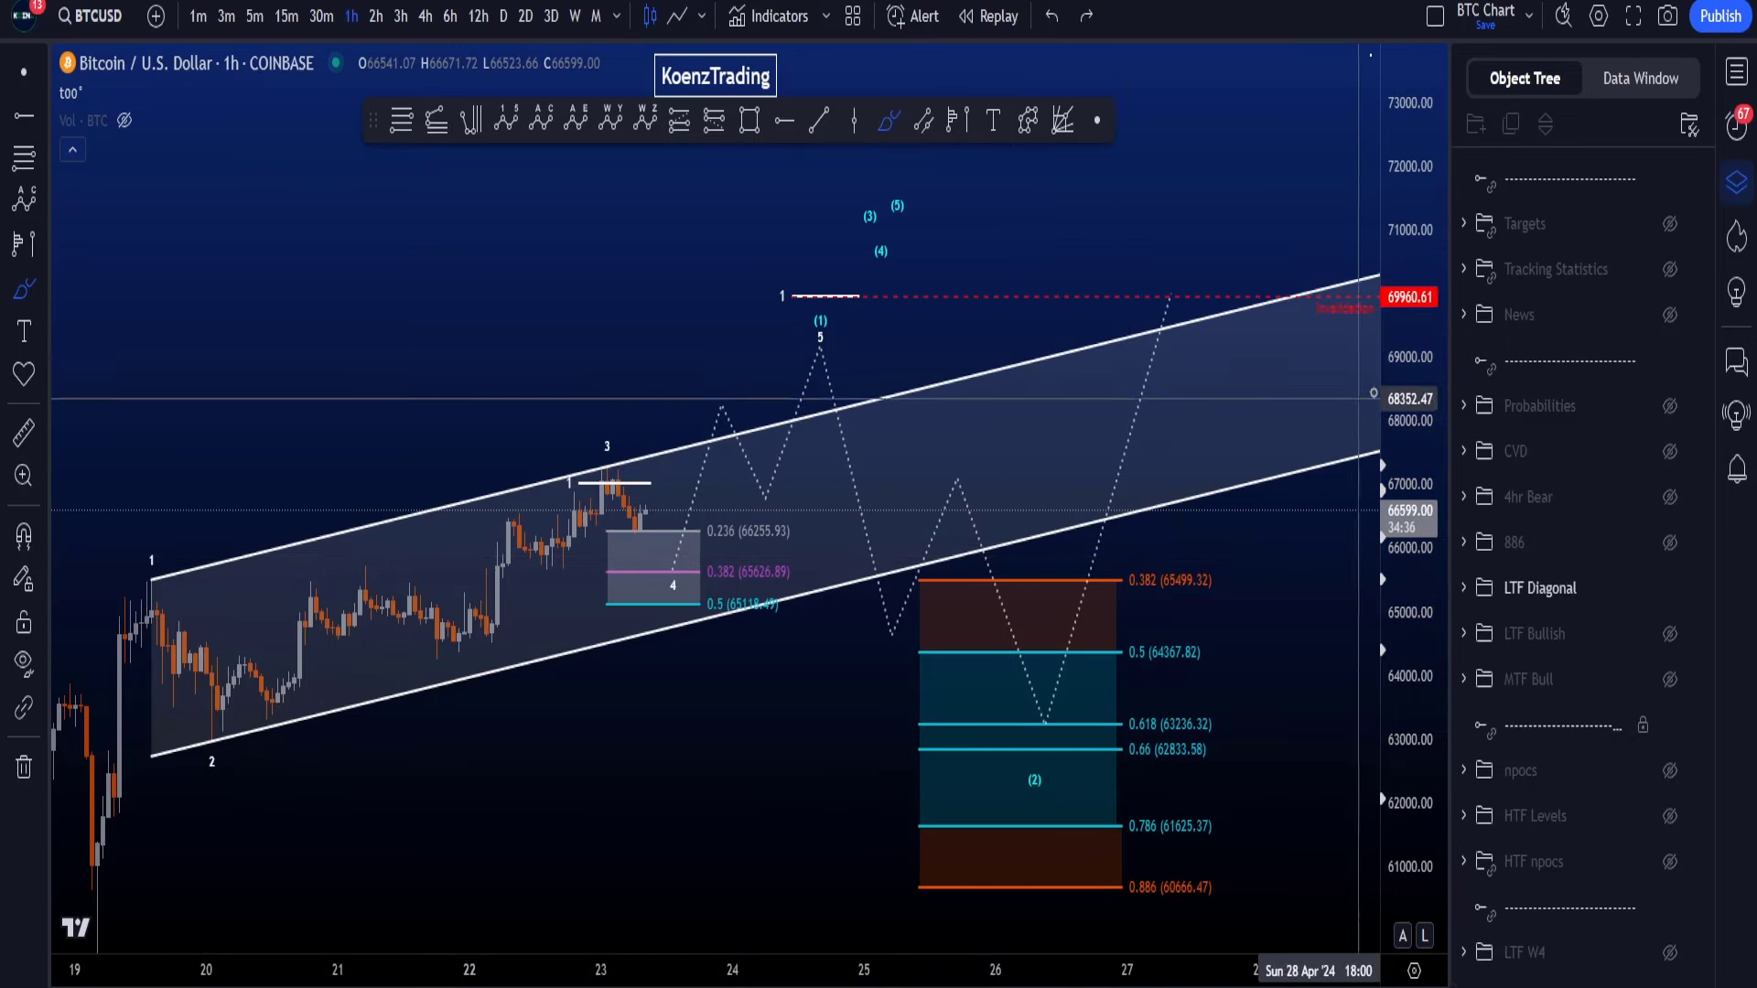
Step: Hide the LTF Diagonal drawing group and show the 886 group
drag(1398, 370, 1400, 453)
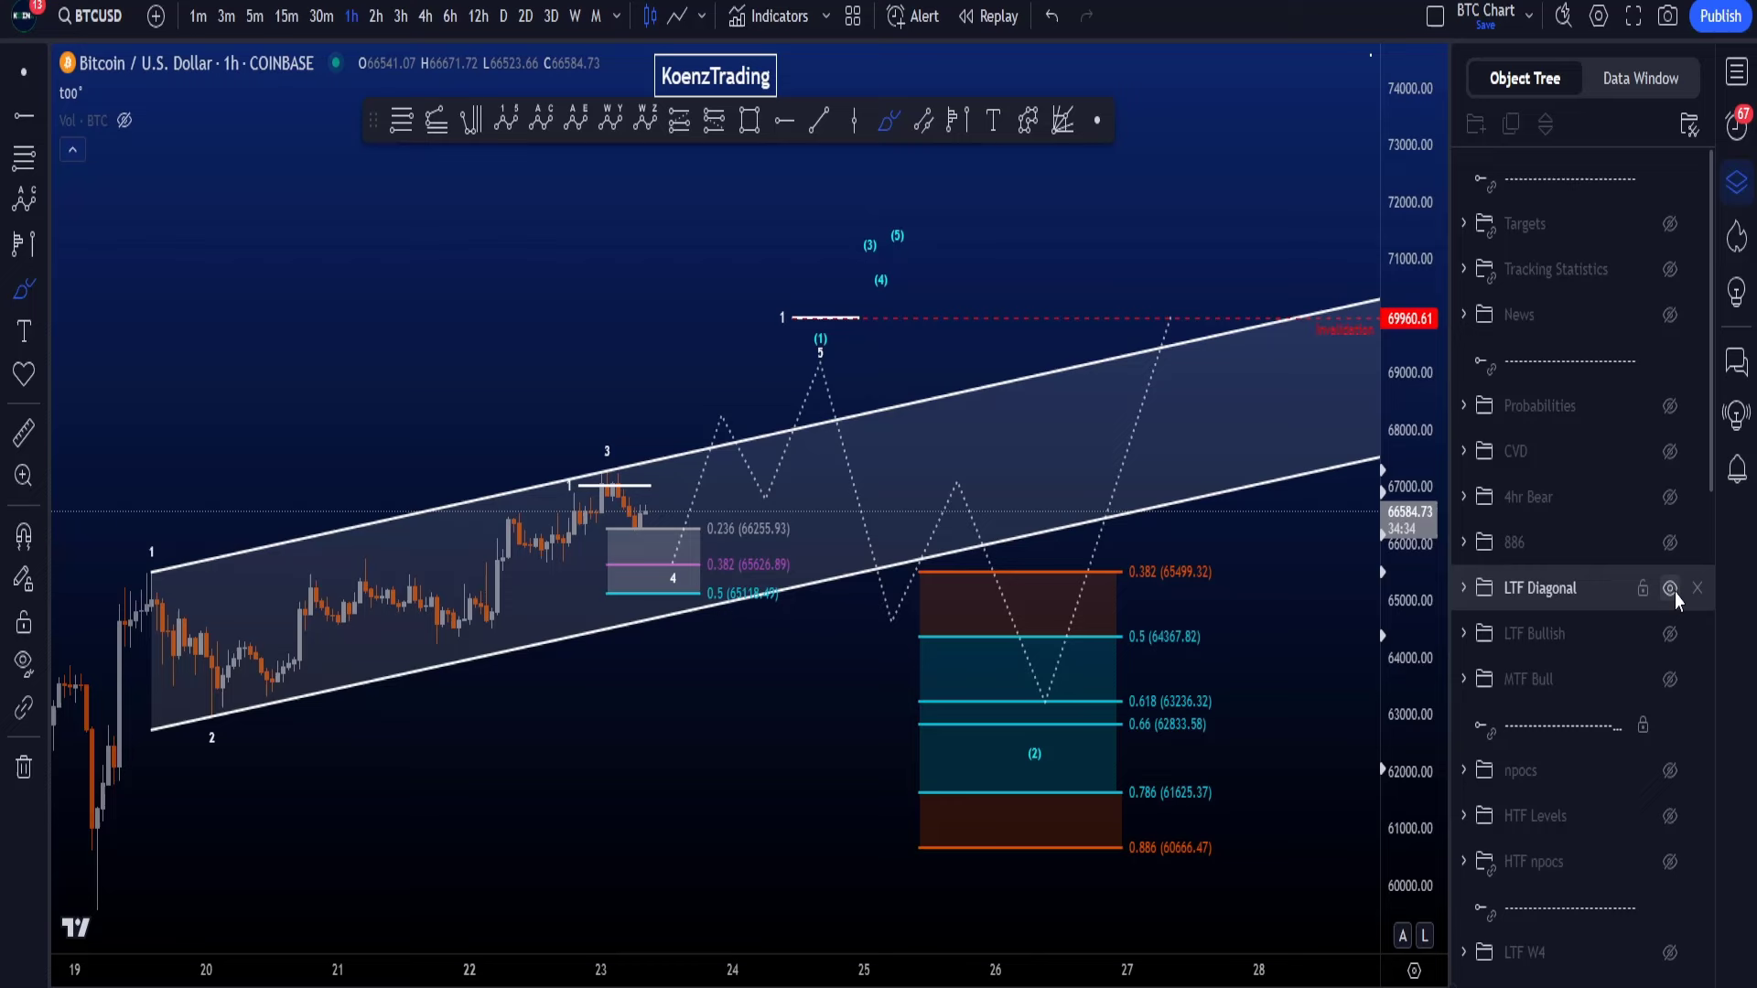
click(1670, 588)
click(1670, 543)
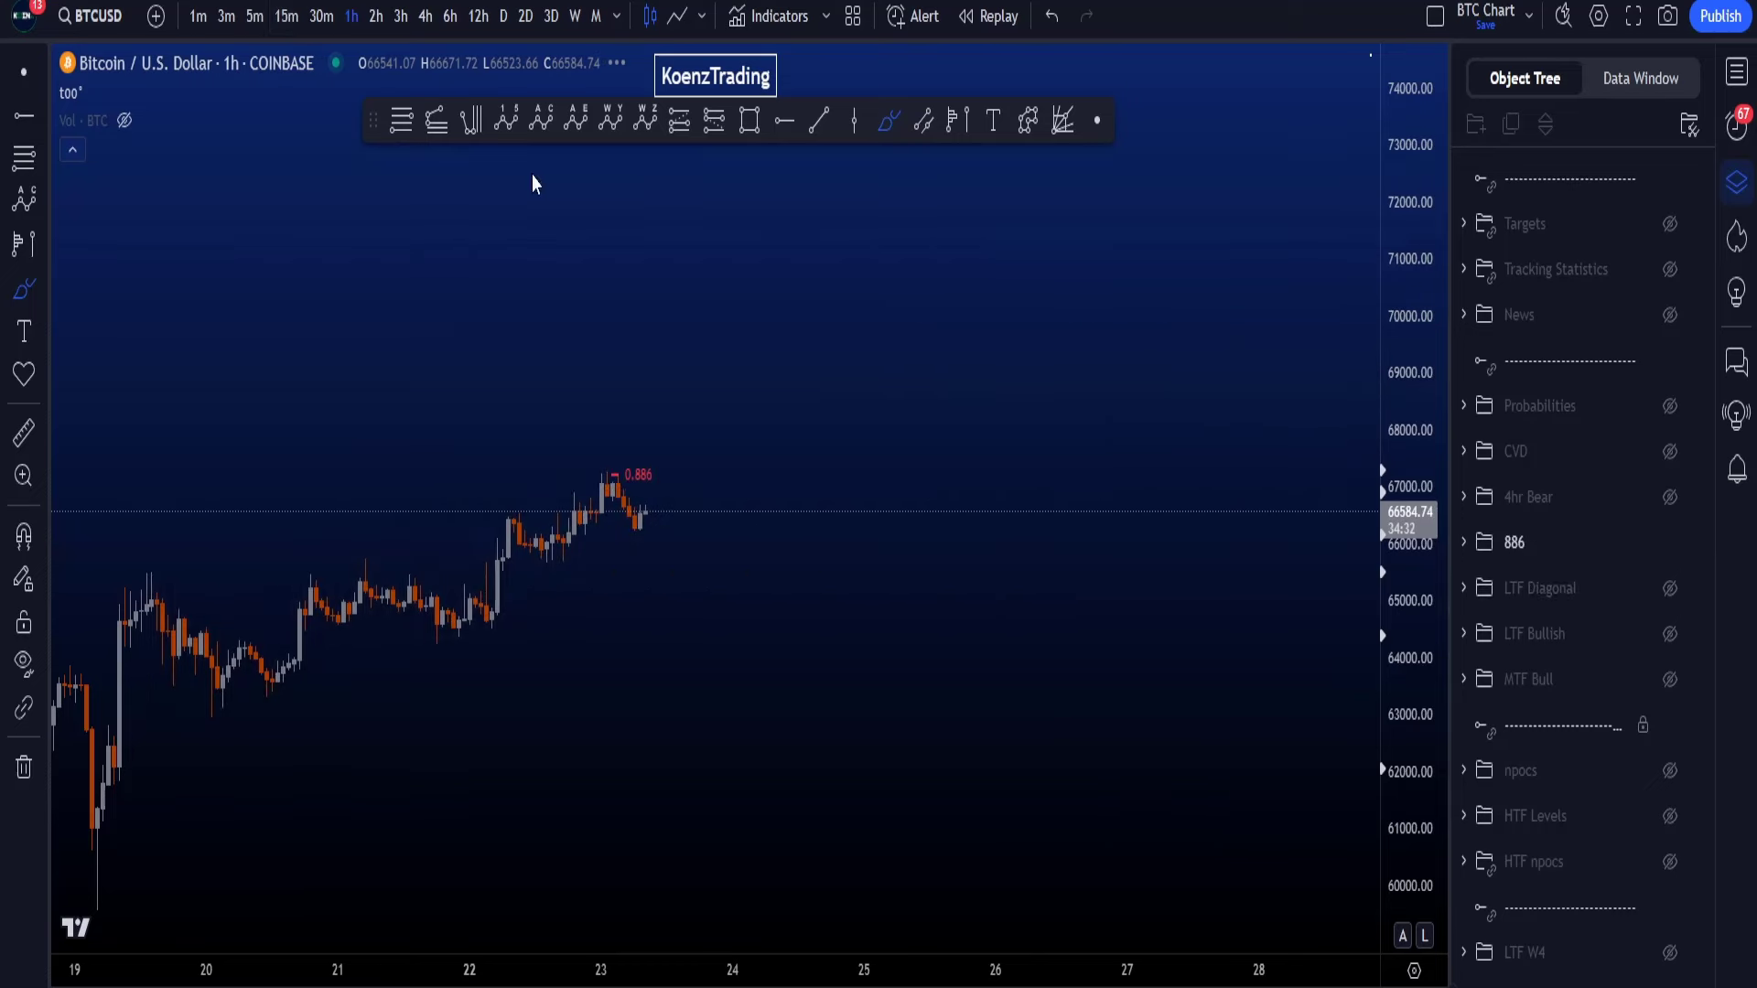
Step: Switch the chart to the 15-minute interval and fit the price scale around the 0.886 marker
click(286, 16)
click(1401, 935)
scroll(537, 301, up, 6)
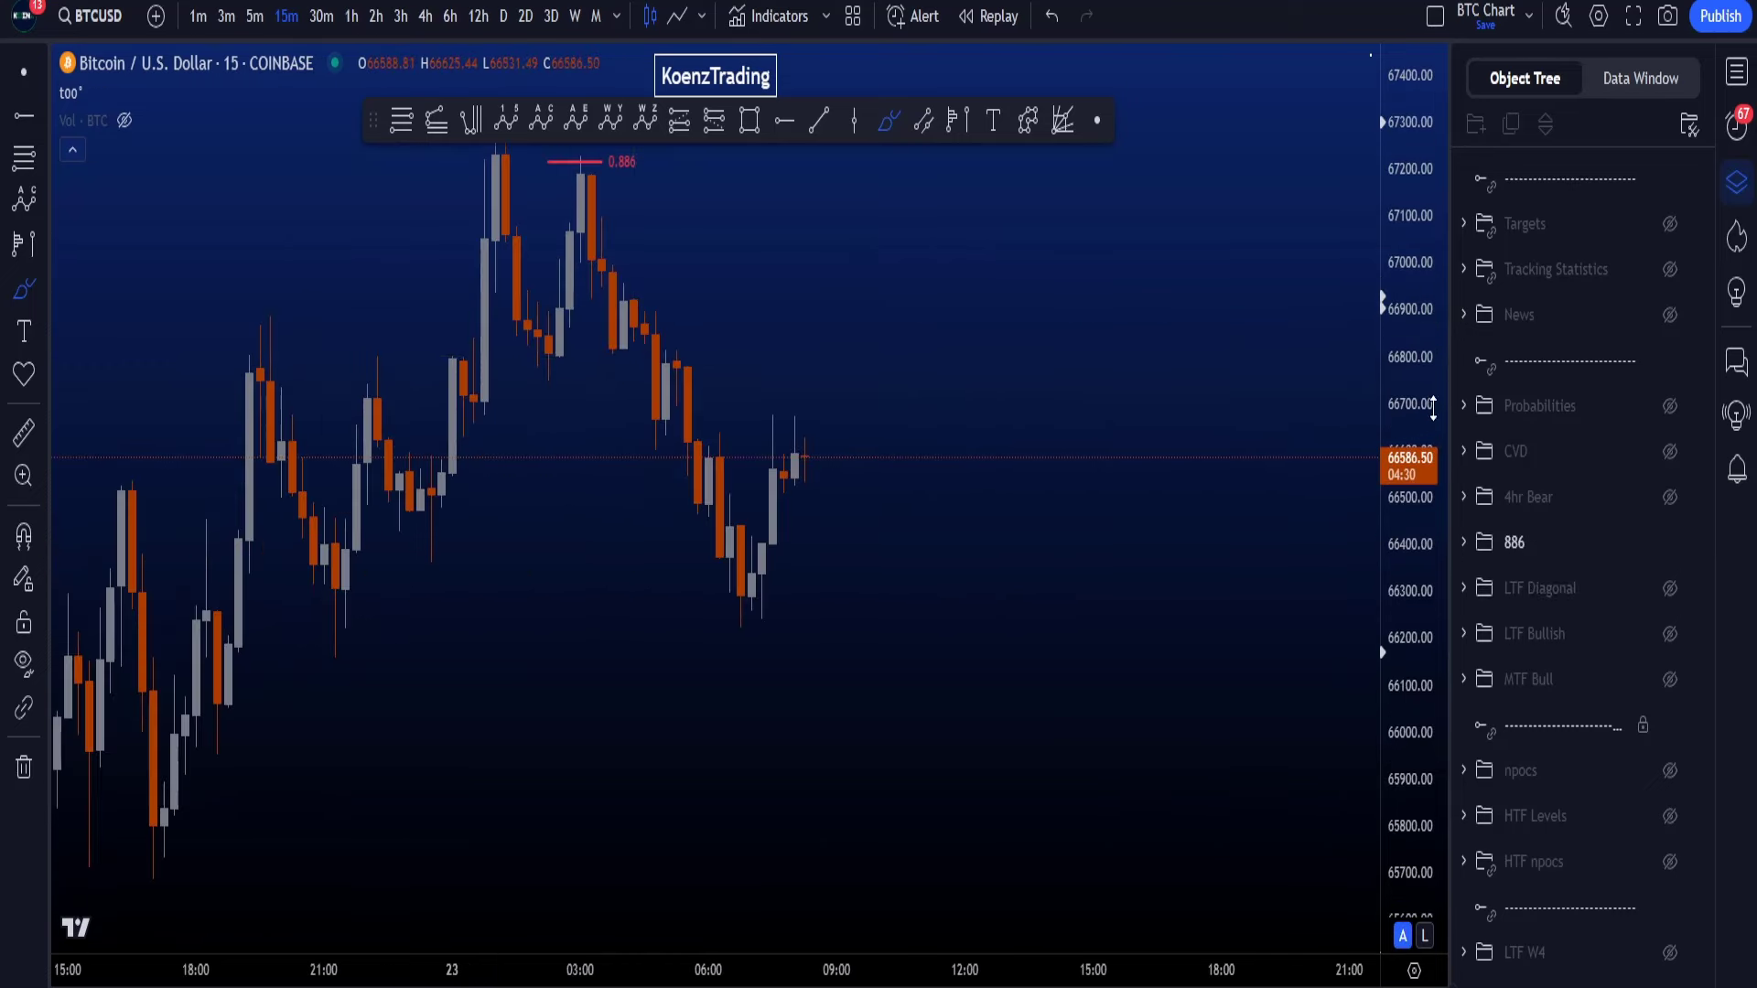
drag(1433, 407, 1433, 444)
Step: Circle the 23 April high, trace the dip and the rally to the 0.886 marker, and undo the strokes
drag(526, 183, 472, 229)
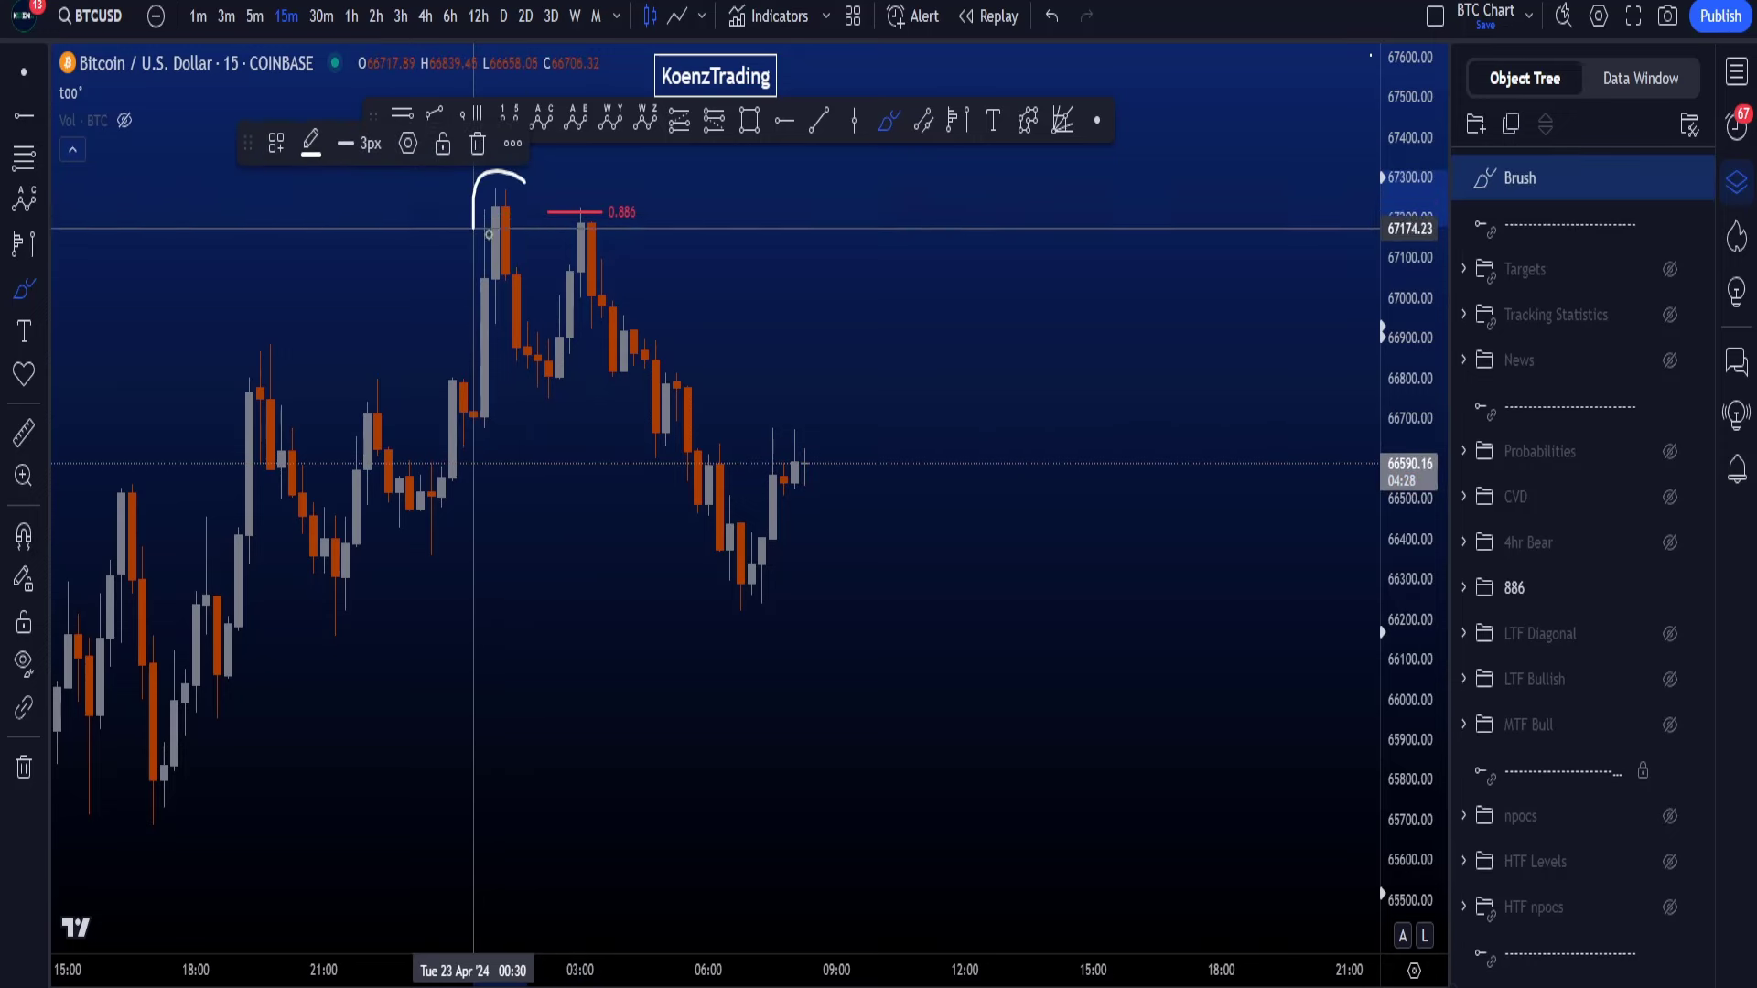
drag(527, 395, 583, 290)
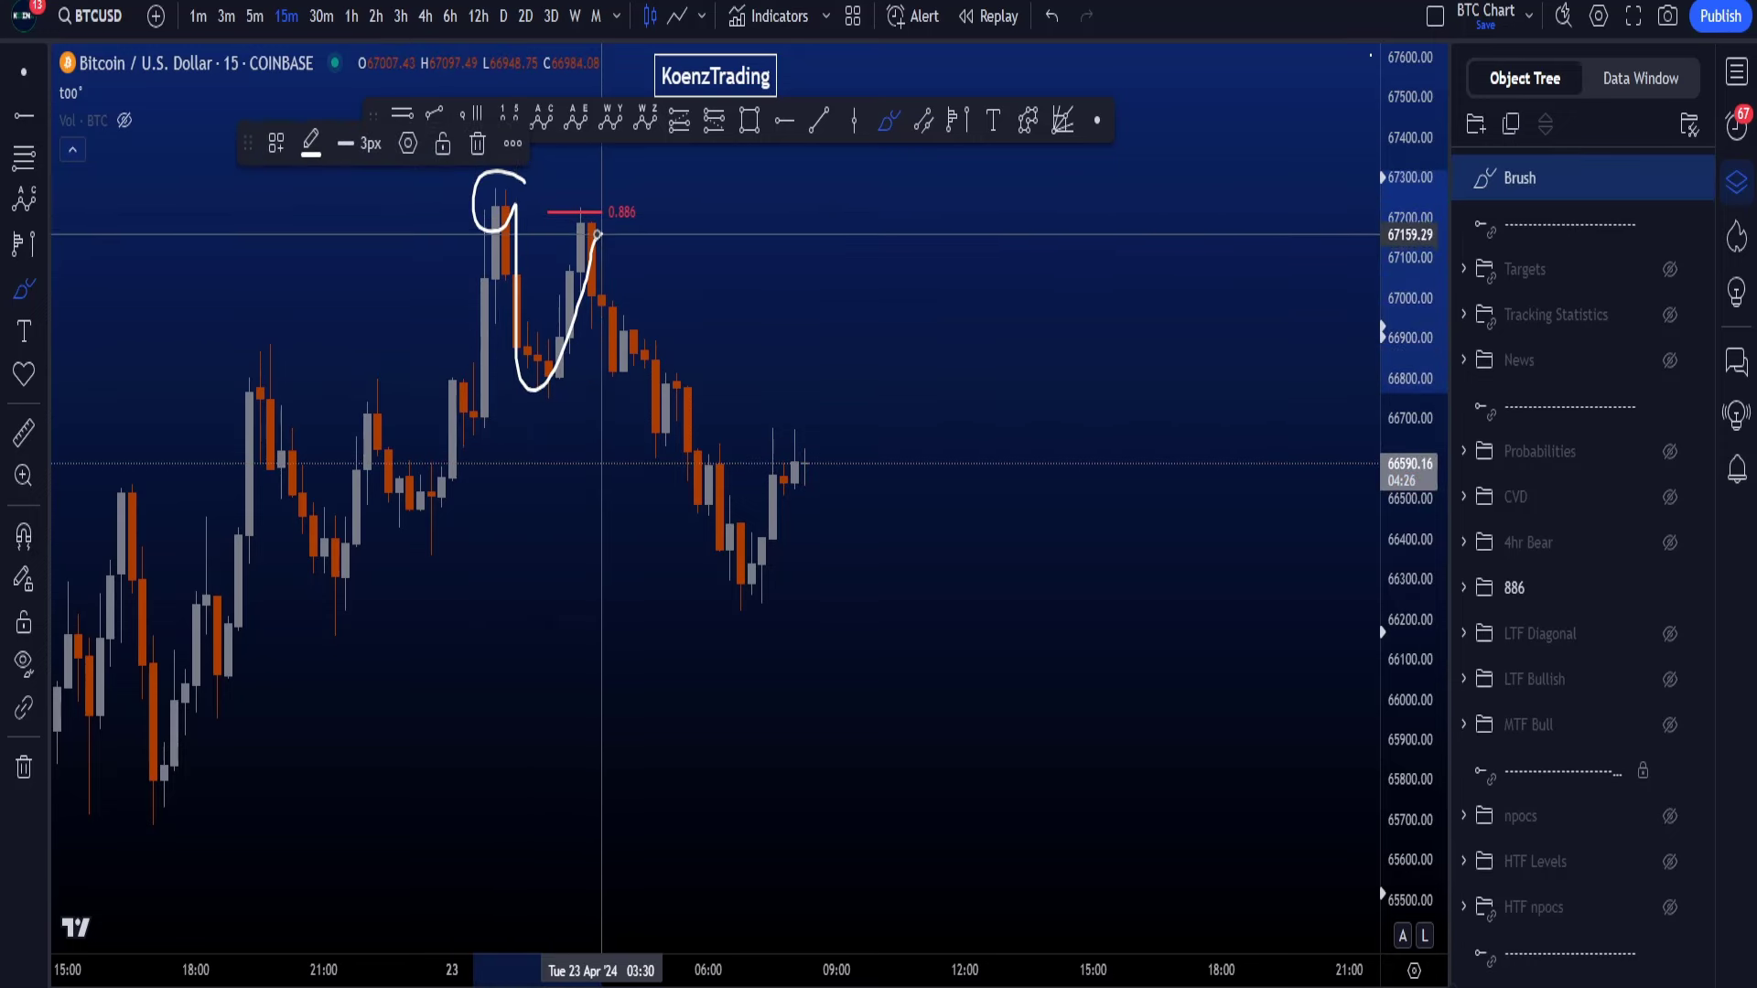
mouse_move(617, 186)
mouse_down()
mouse_move(644, 233)
mouse_move(576, 188)
mouse_move(628, 233)
mouse_move(772, 195)
mouse_move(837, 259)
mouse_up()
key(ctrl+z)
key(ctrl+z)
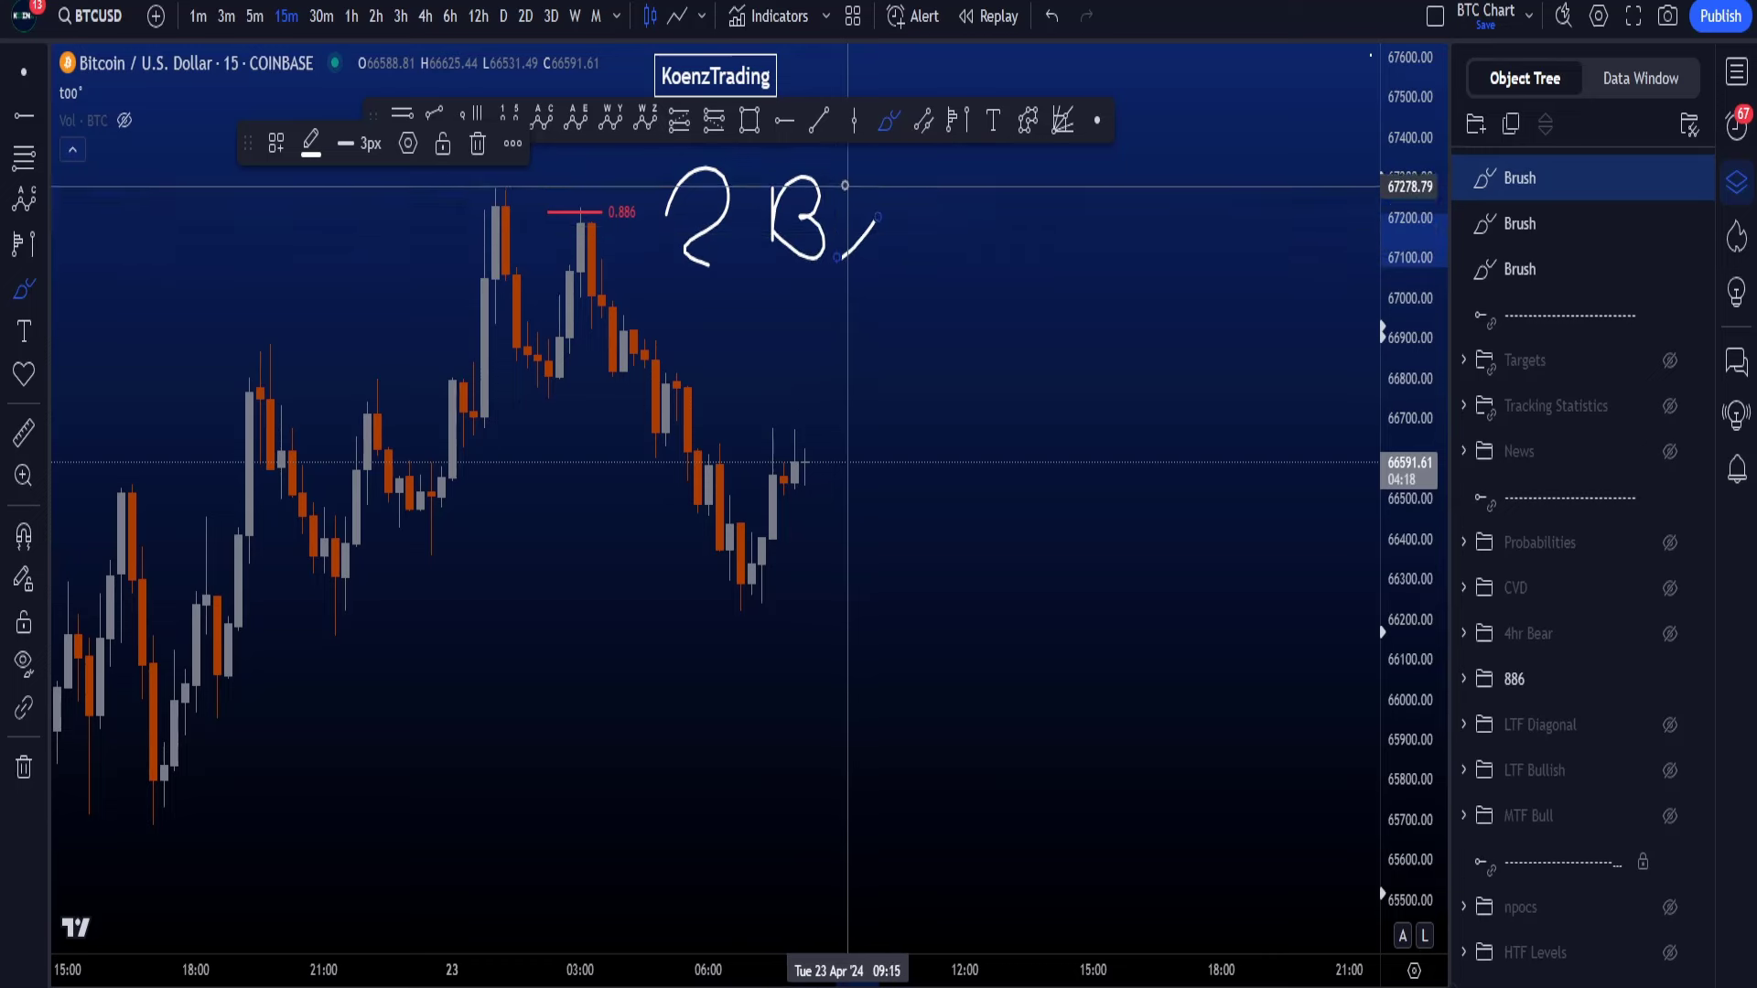
Step: Handwrite "2 BX" beside the 0.886 marker, draw a down arrow from it, add marks below the price, and undo everything
drag(851, 192, 881, 278)
mouse_move(573, 228)
mouse_down()
mouse_move(713, 483)
mouse_move(645, 428)
mouse_up()
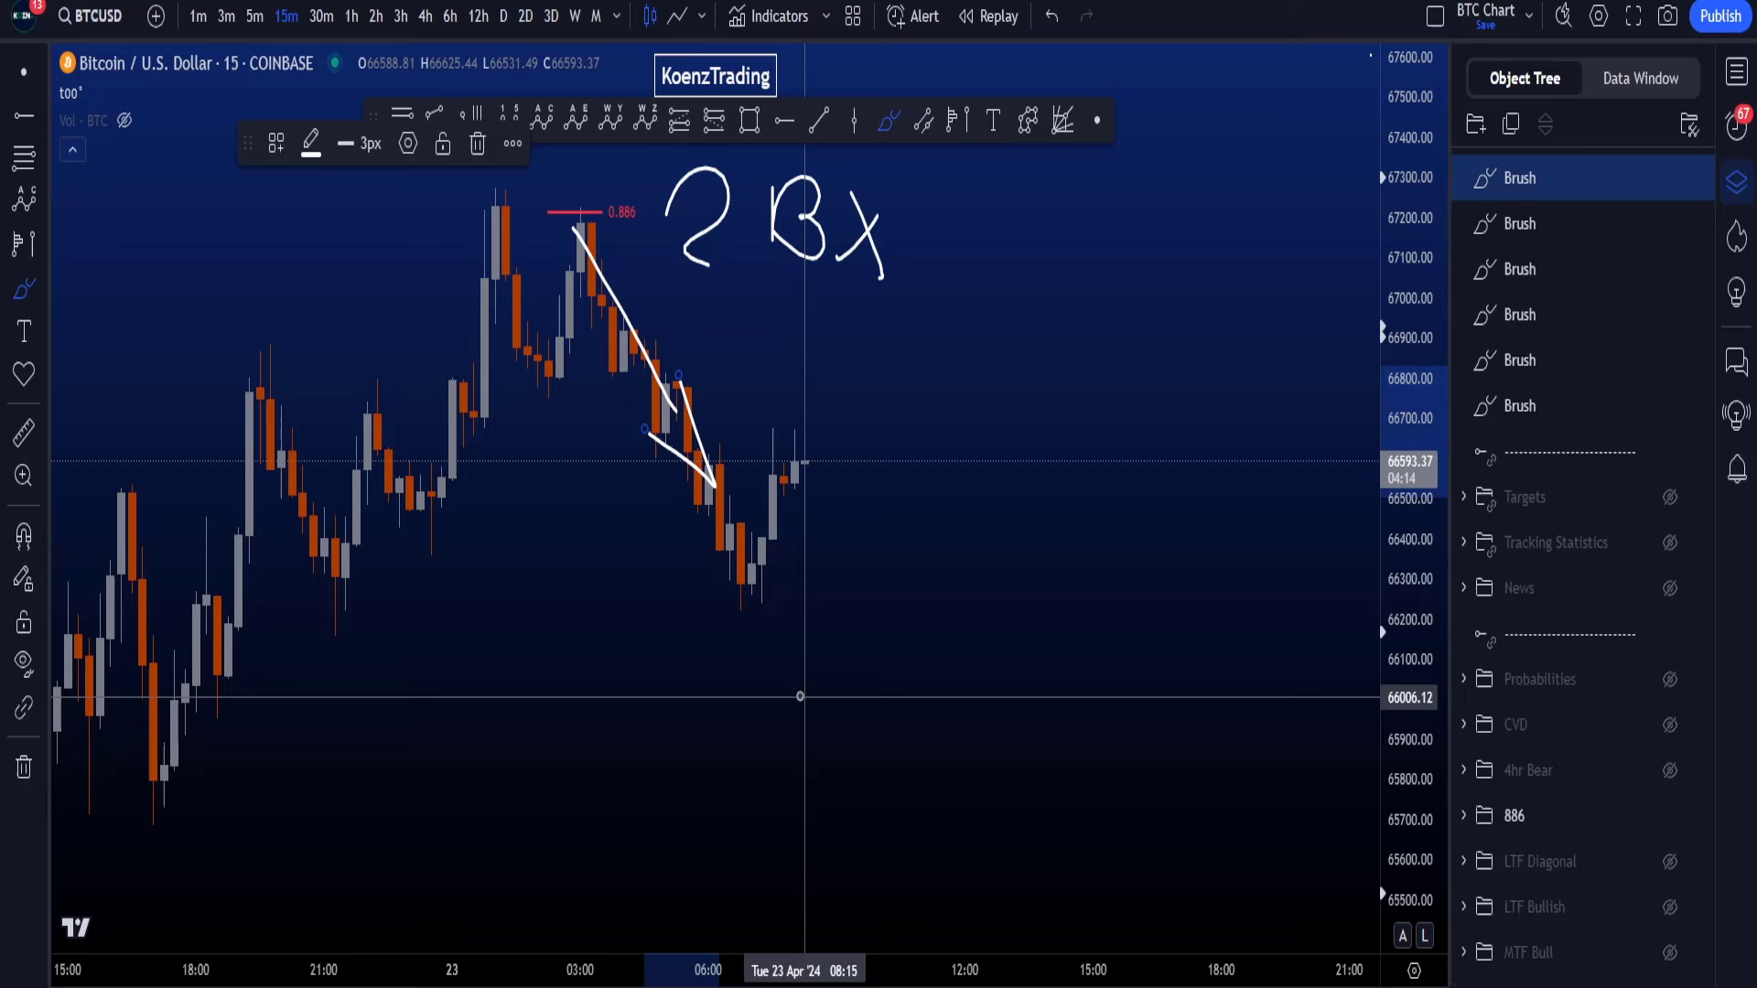
mouse_move(792, 693)
mouse_down()
mouse_move(730, 747)
mouse_move(752, 776)
mouse_up()
drag(864, 706, 858, 800)
key(ctrl+z)
key(ctrl+z)
key(ctrl+z)
key(ctrl+z)
key(ctrl+z)
key(ctrl+z)
key(ctrl+z)
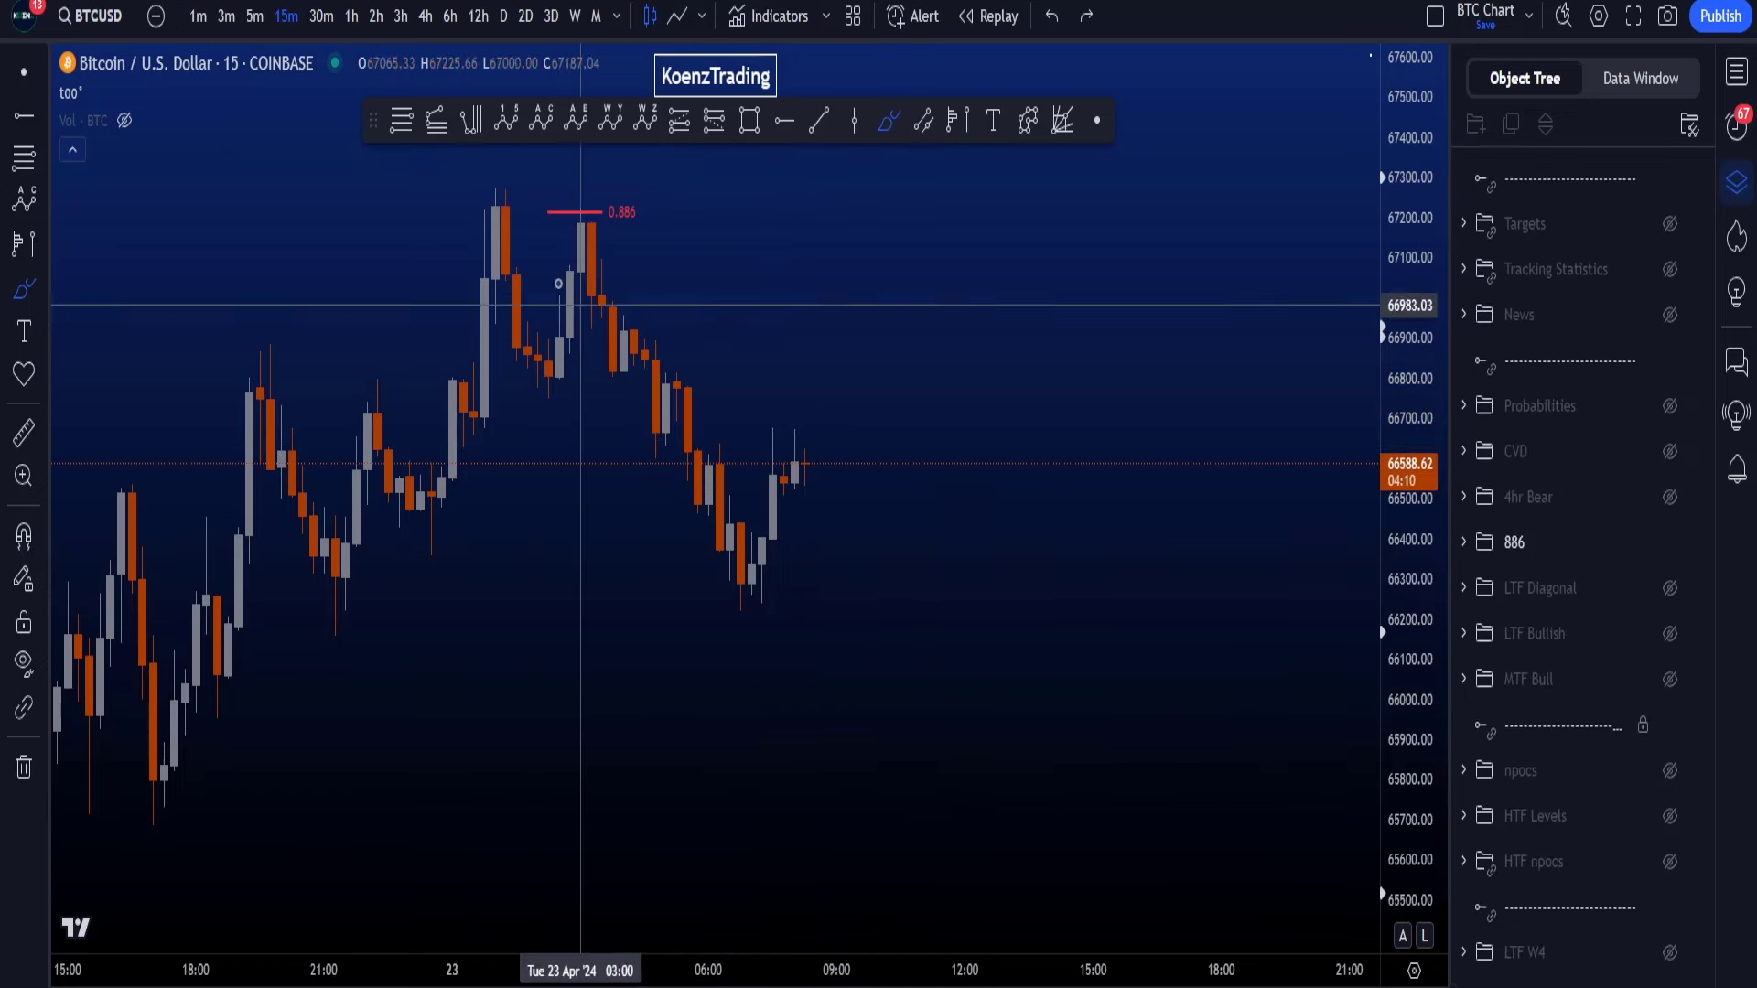
Step: Brush marks over the two 23 April highs and a dip-and-rally arrow beyond the current price, and remove all the strokes
mouse_move(507, 215)
mouse_down()
mouse_move(1215, 871)
mouse_move(431, 609)
mouse_move(631, 245)
mouse_move(771, 257)
mouse_up()
key(Delete)
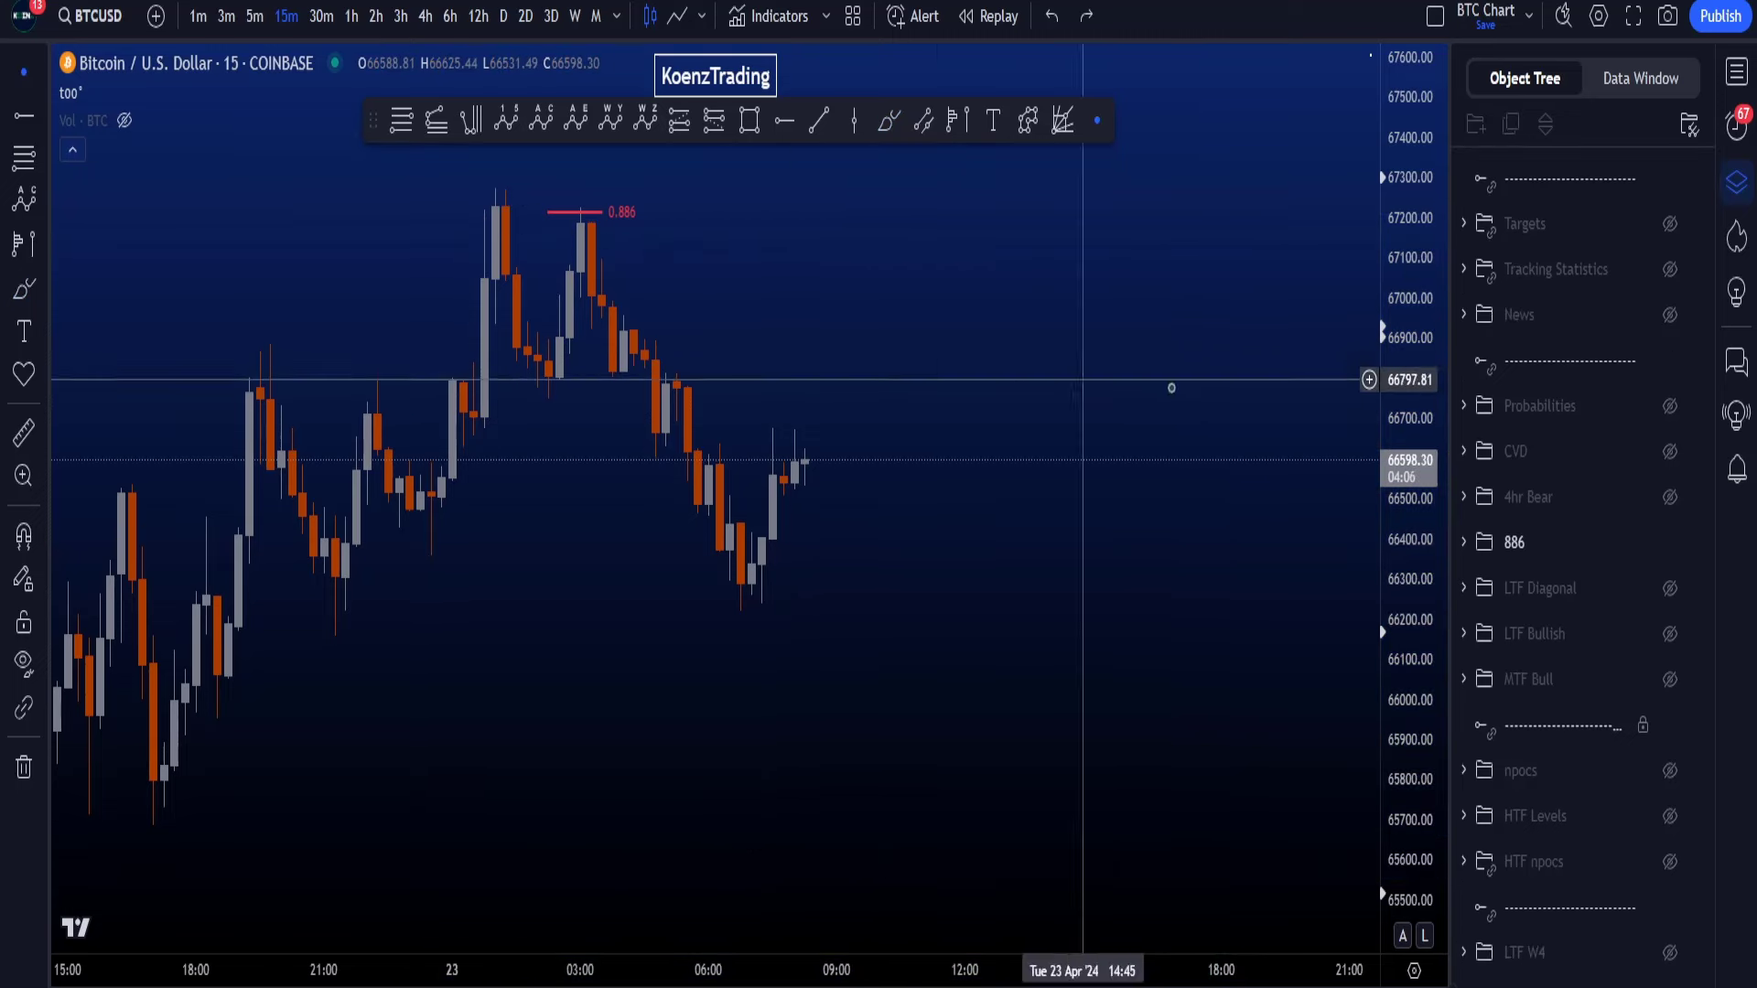
scroll(1083, 380, down, 3)
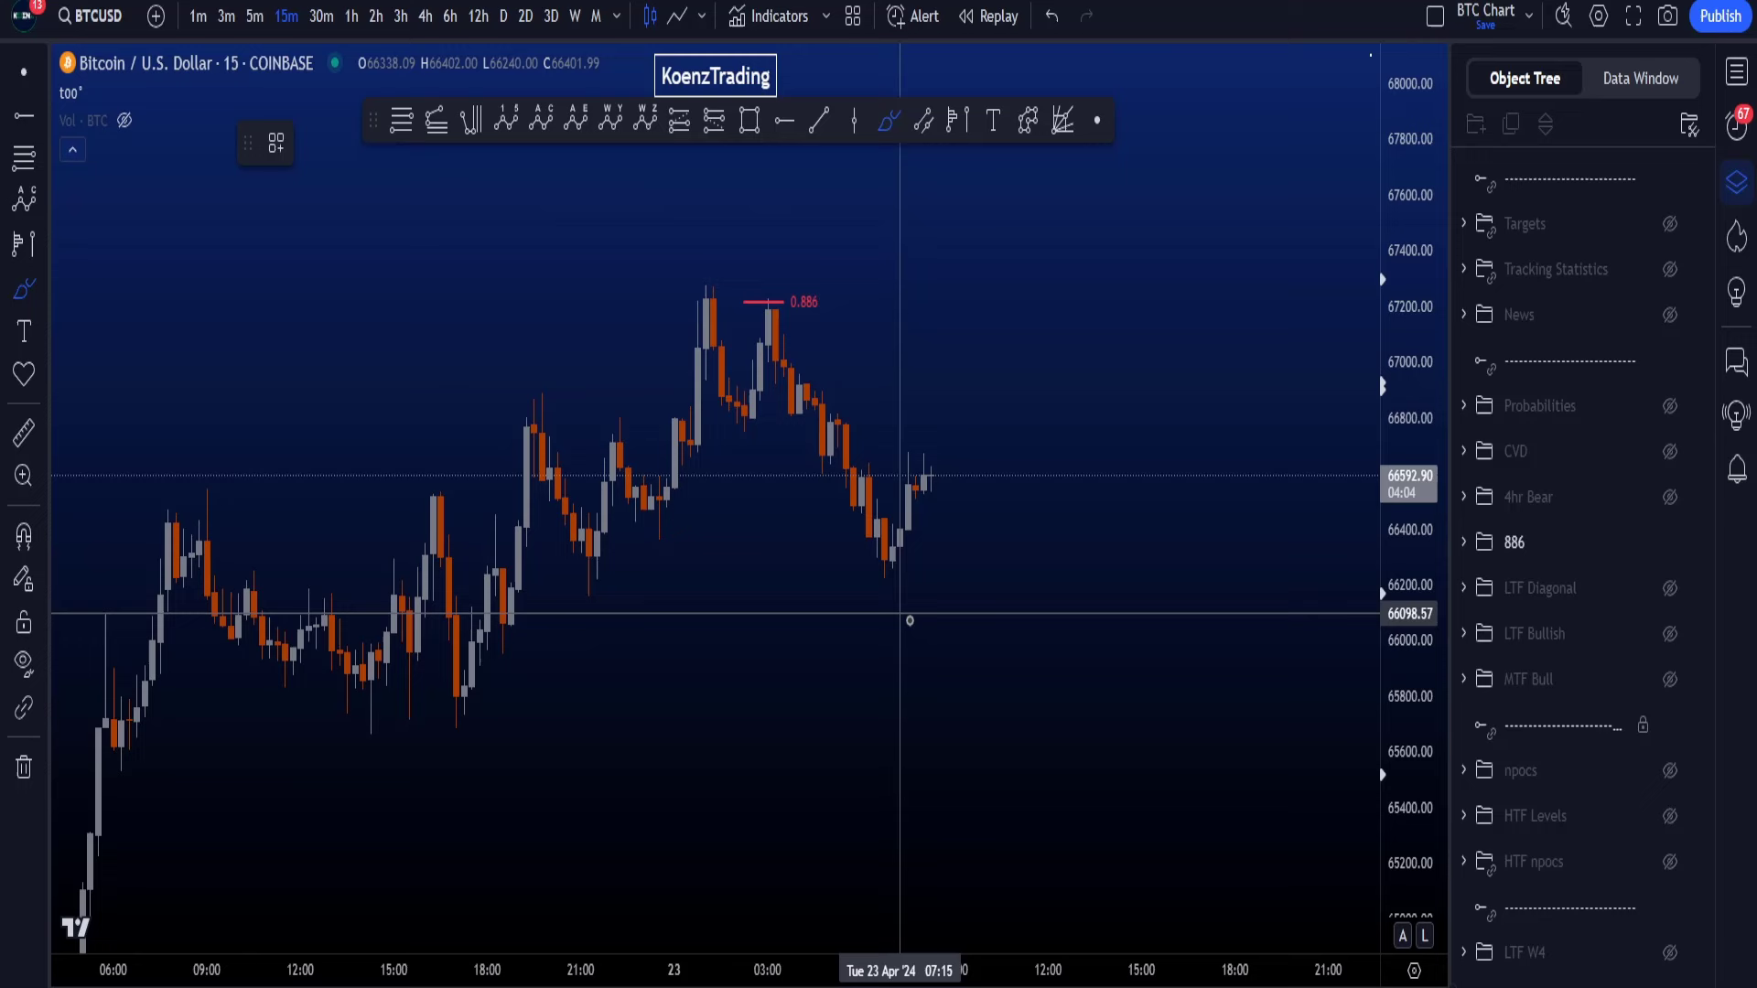
drag(943, 637, 1147, 457)
mouse_move(1097, 511)
mouse_down()
mouse_move(1150, 432)
mouse_move(1181, 491)
mouse_up()
drag(613, 265, 828, 300)
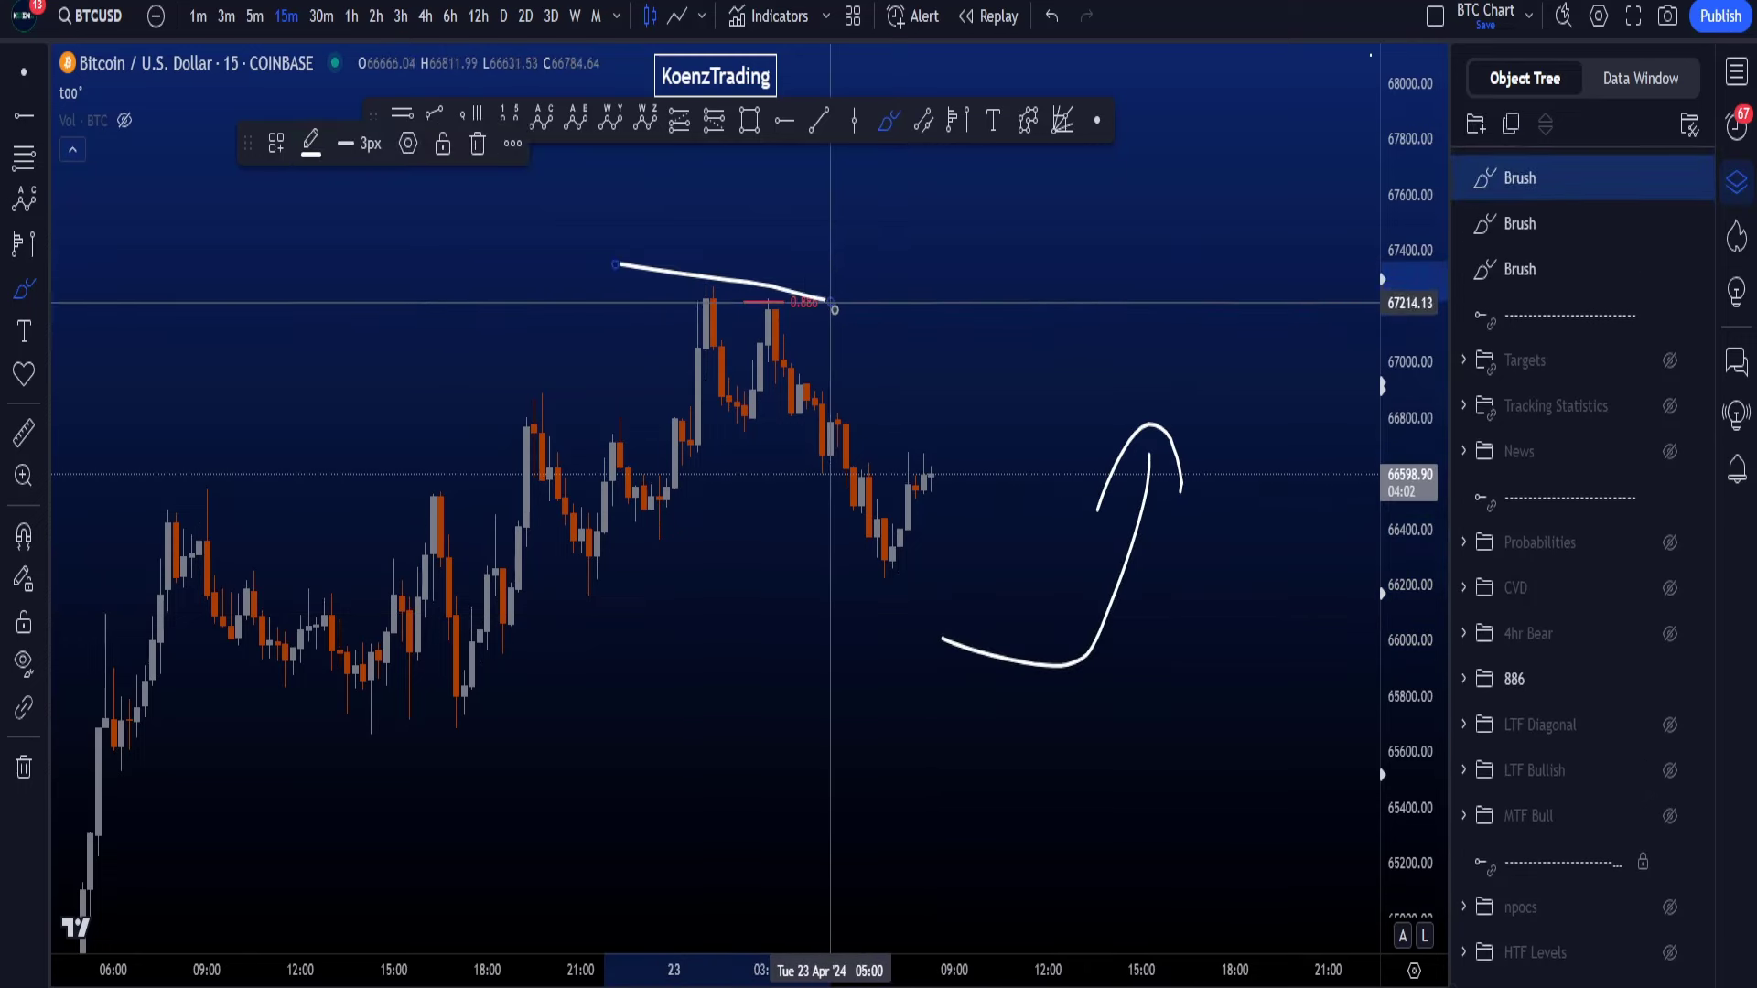
key(ctrl+z)
key(ctrl+z)
key(ctrl+z)
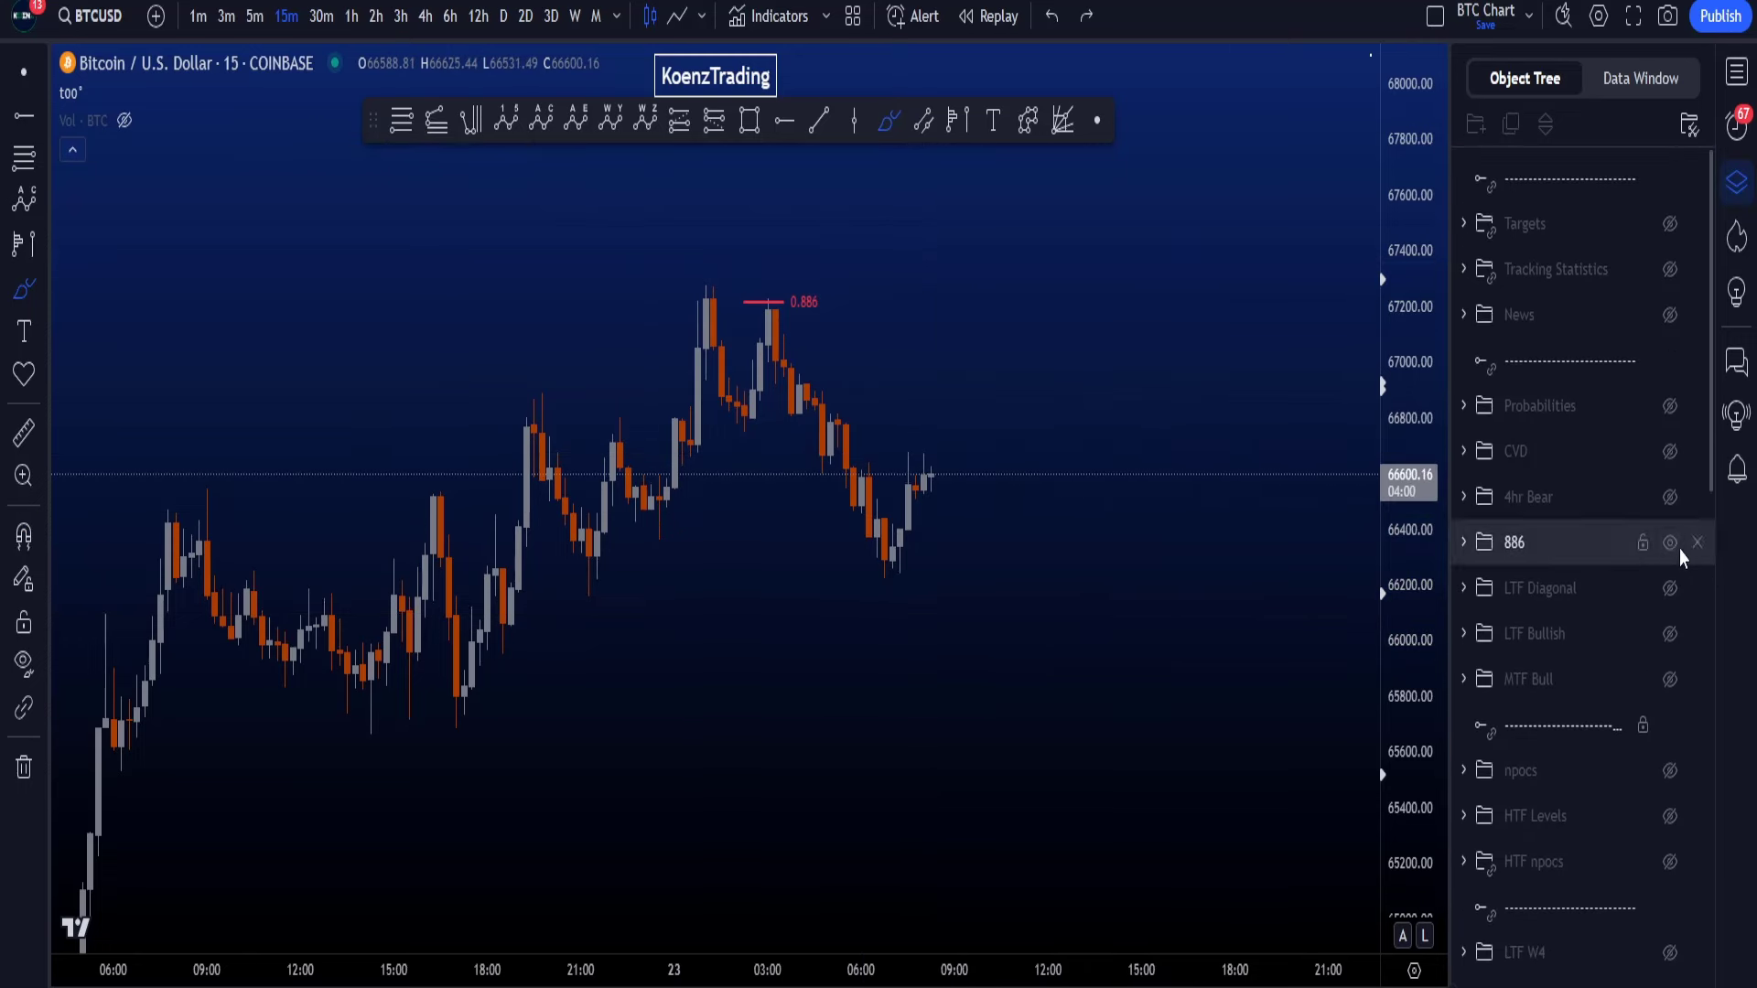
Step: Hide the 886 drawing group, show the 4hr Bear group, and switch the chart to the 4-hour interval
click(1676, 547)
click(1671, 498)
click(426, 16)
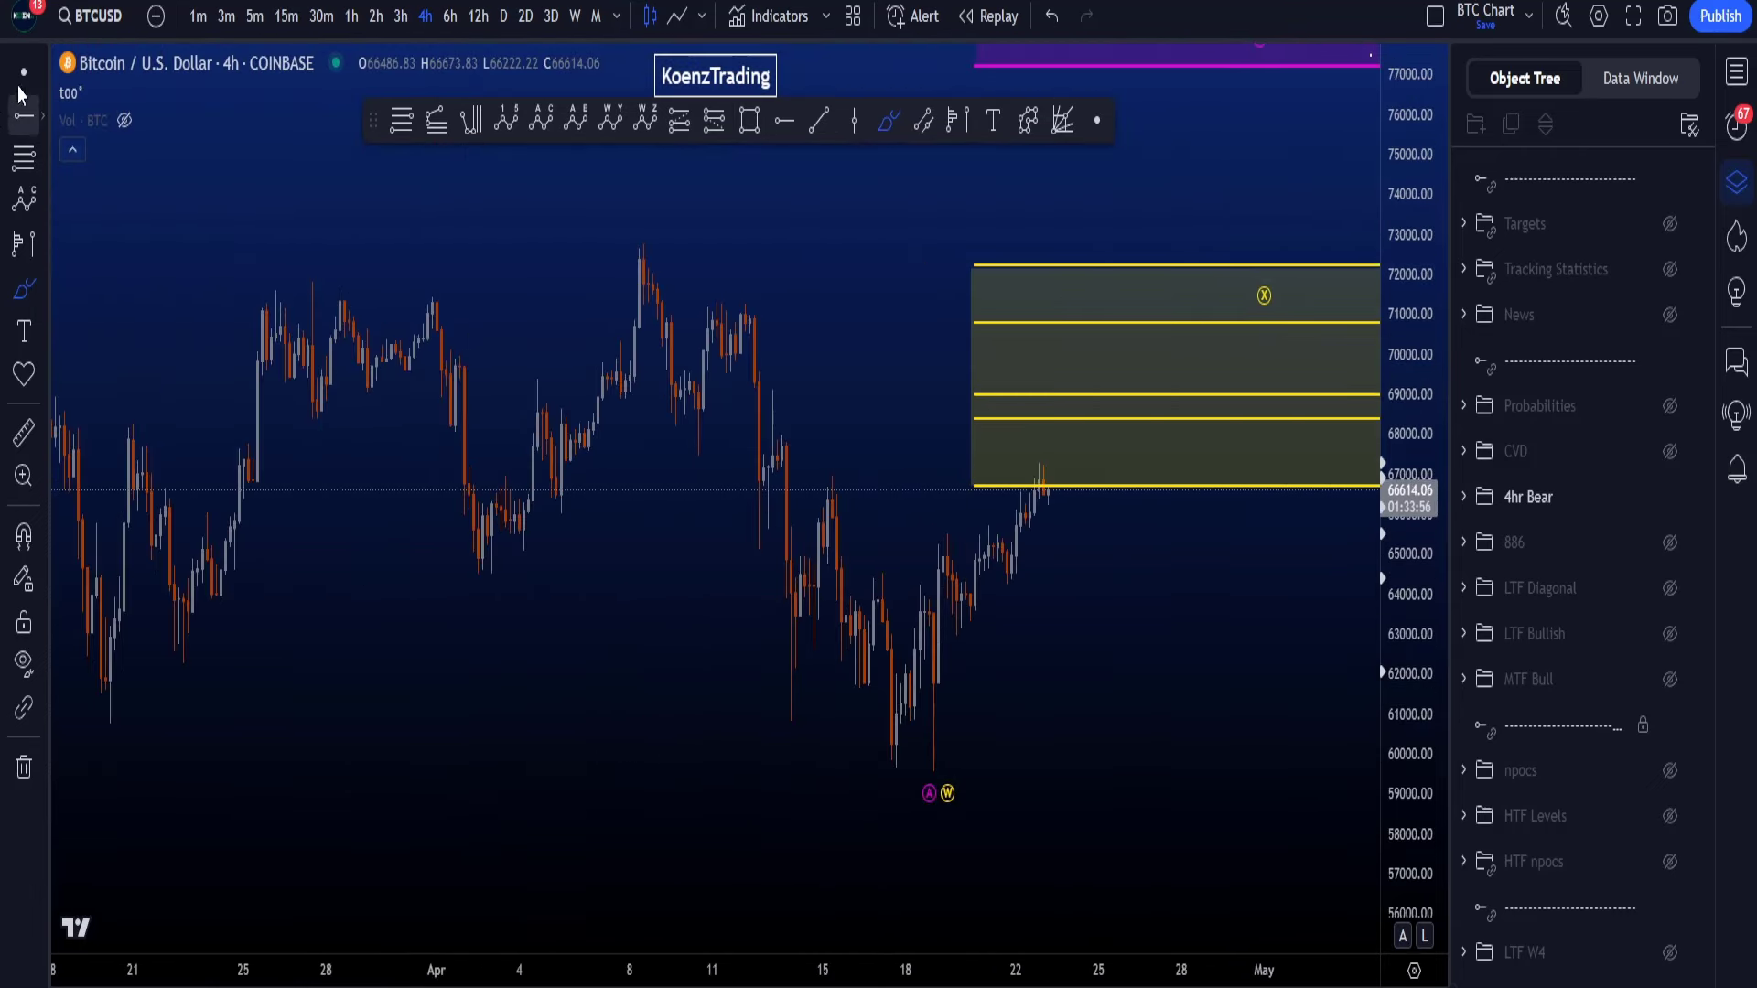
scroll(1379, 603, down, 5)
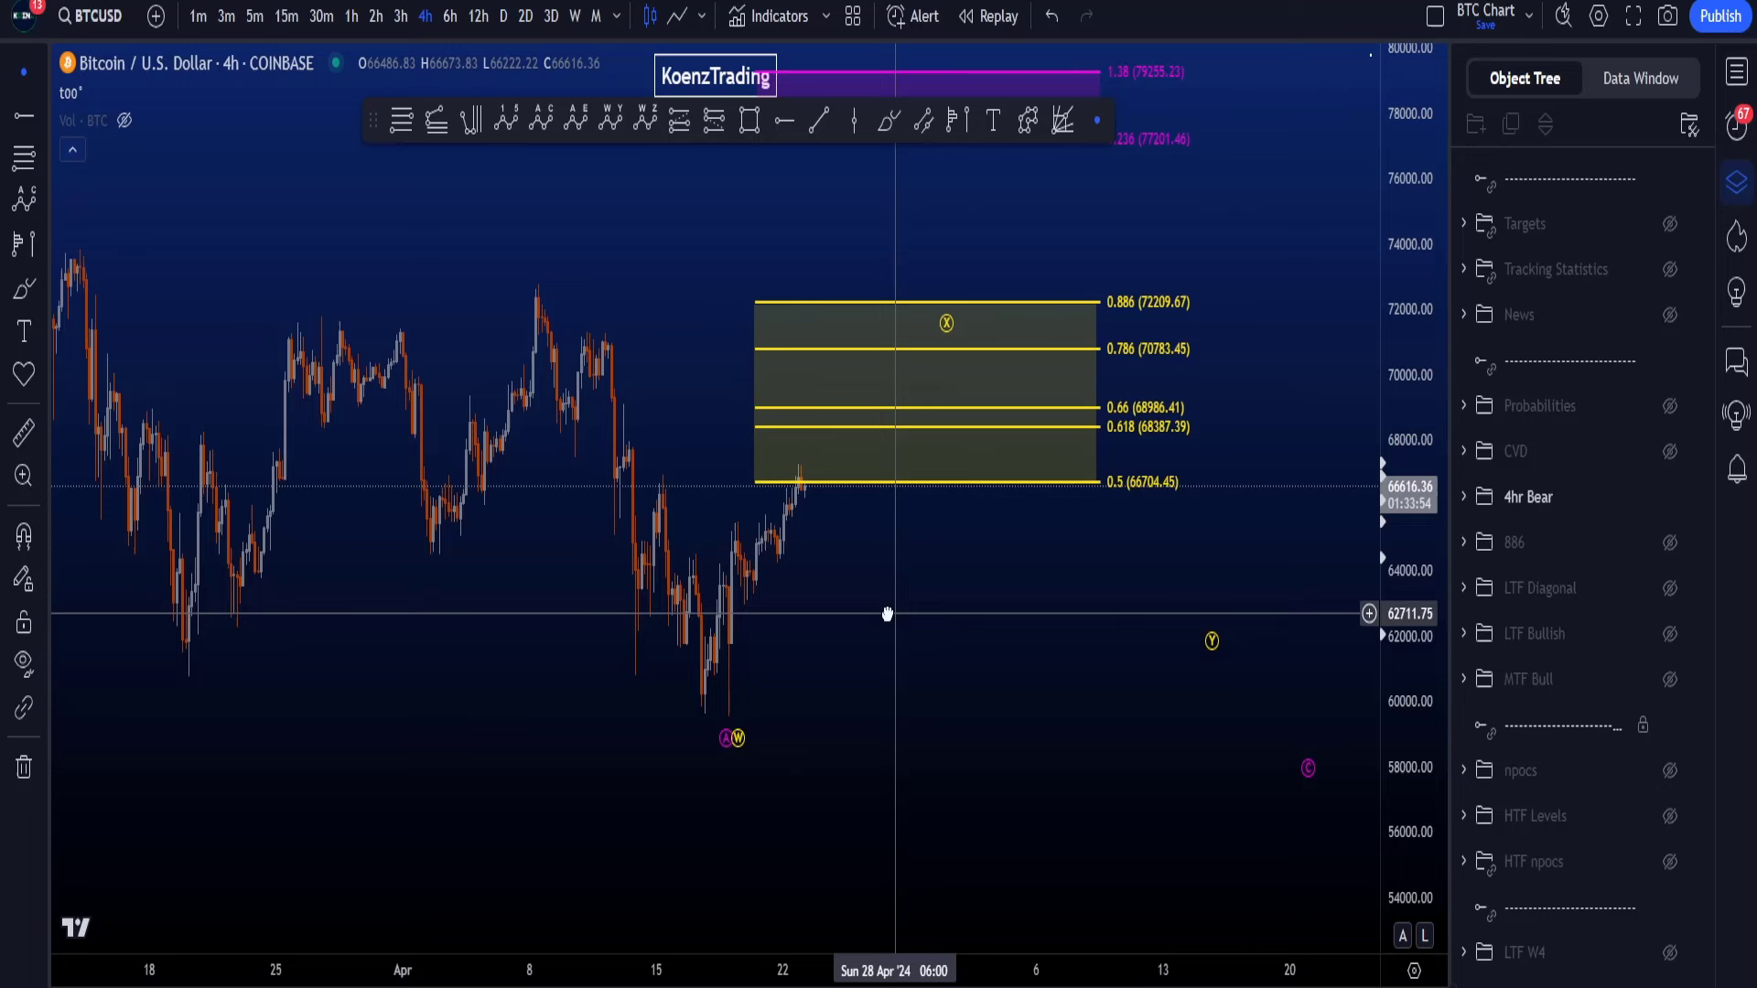
scroll(1416, 572, down, 2)
Step: Trace the drop, bounce and second drop from the mid-March high, circle the A/W labels at the low, and undo the brush strokes
click(886, 120)
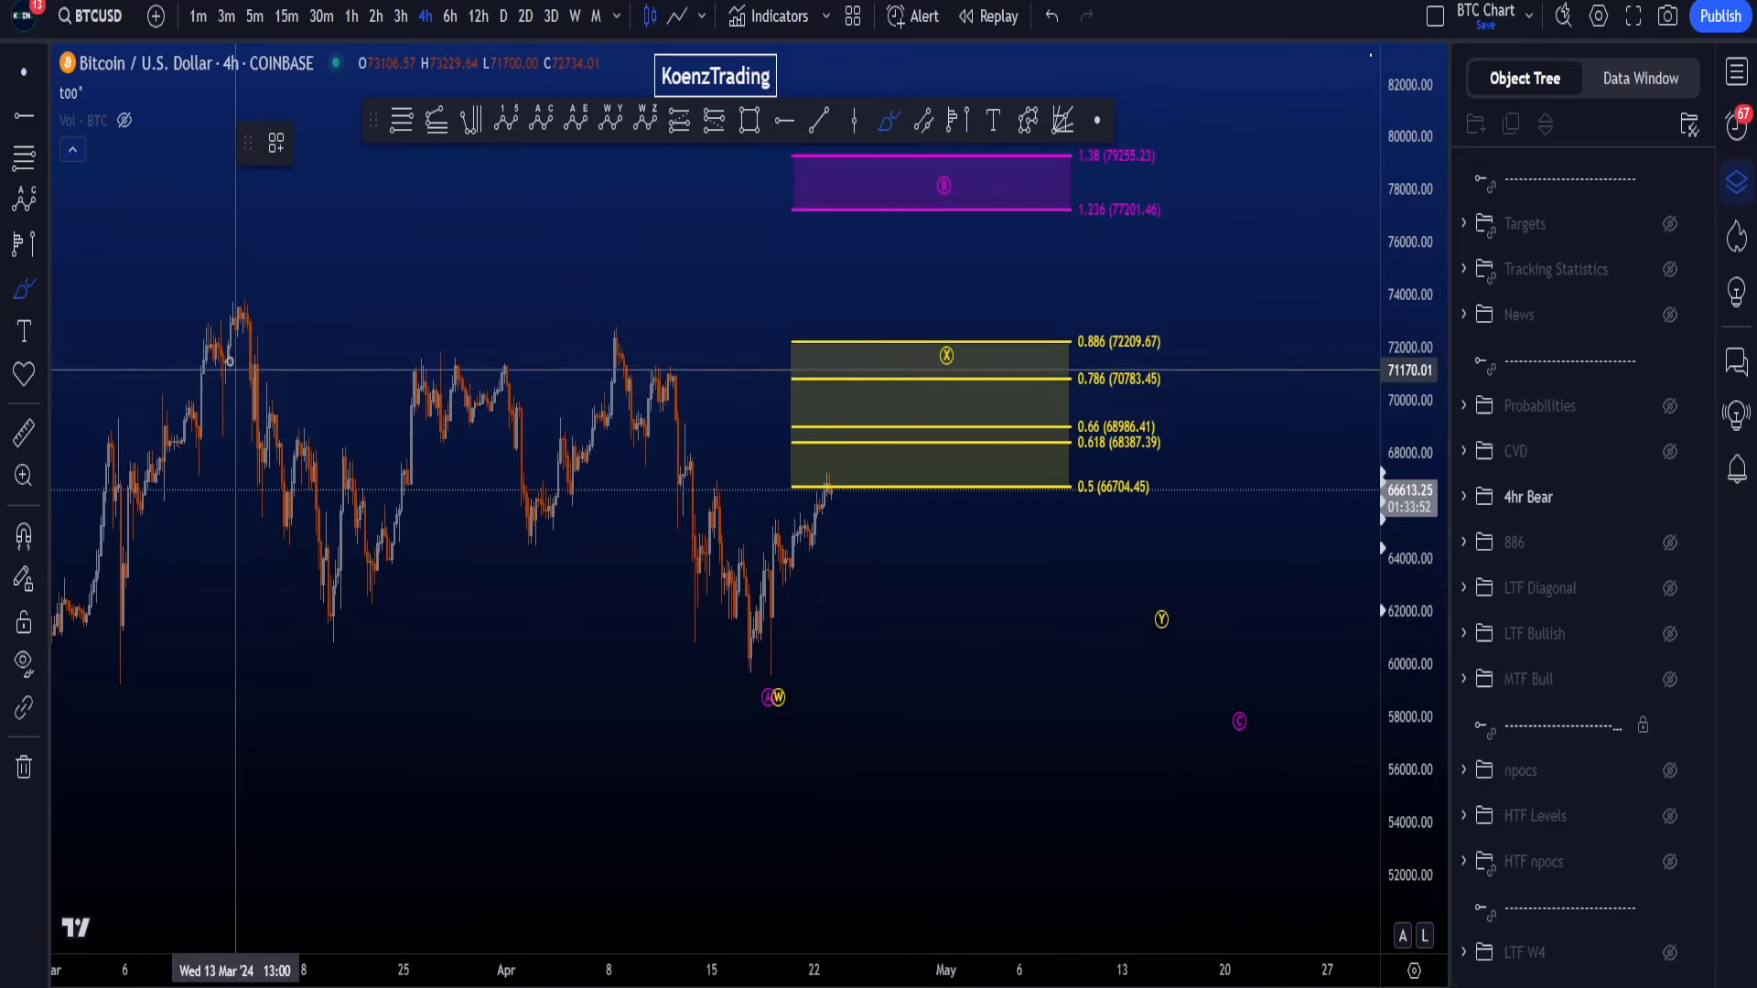
mouse_move(233, 331)
mouse_down()
mouse_move(418, 419)
mouse_move(886, 736)
mouse_move(235, 490)
mouse_move(236, 325)
mouse_up()
key(ctrl+z)
mouse_move(237, 310)
mouse_down()
mouse_move(283, 540)
mouse_move(494, 421)
mouse_move(649, 416)
mouse_move(776, 672)
mouse_move(743, 716)
mouse_move(797, 703)
mouse_move(761, 659)
mouse_up()
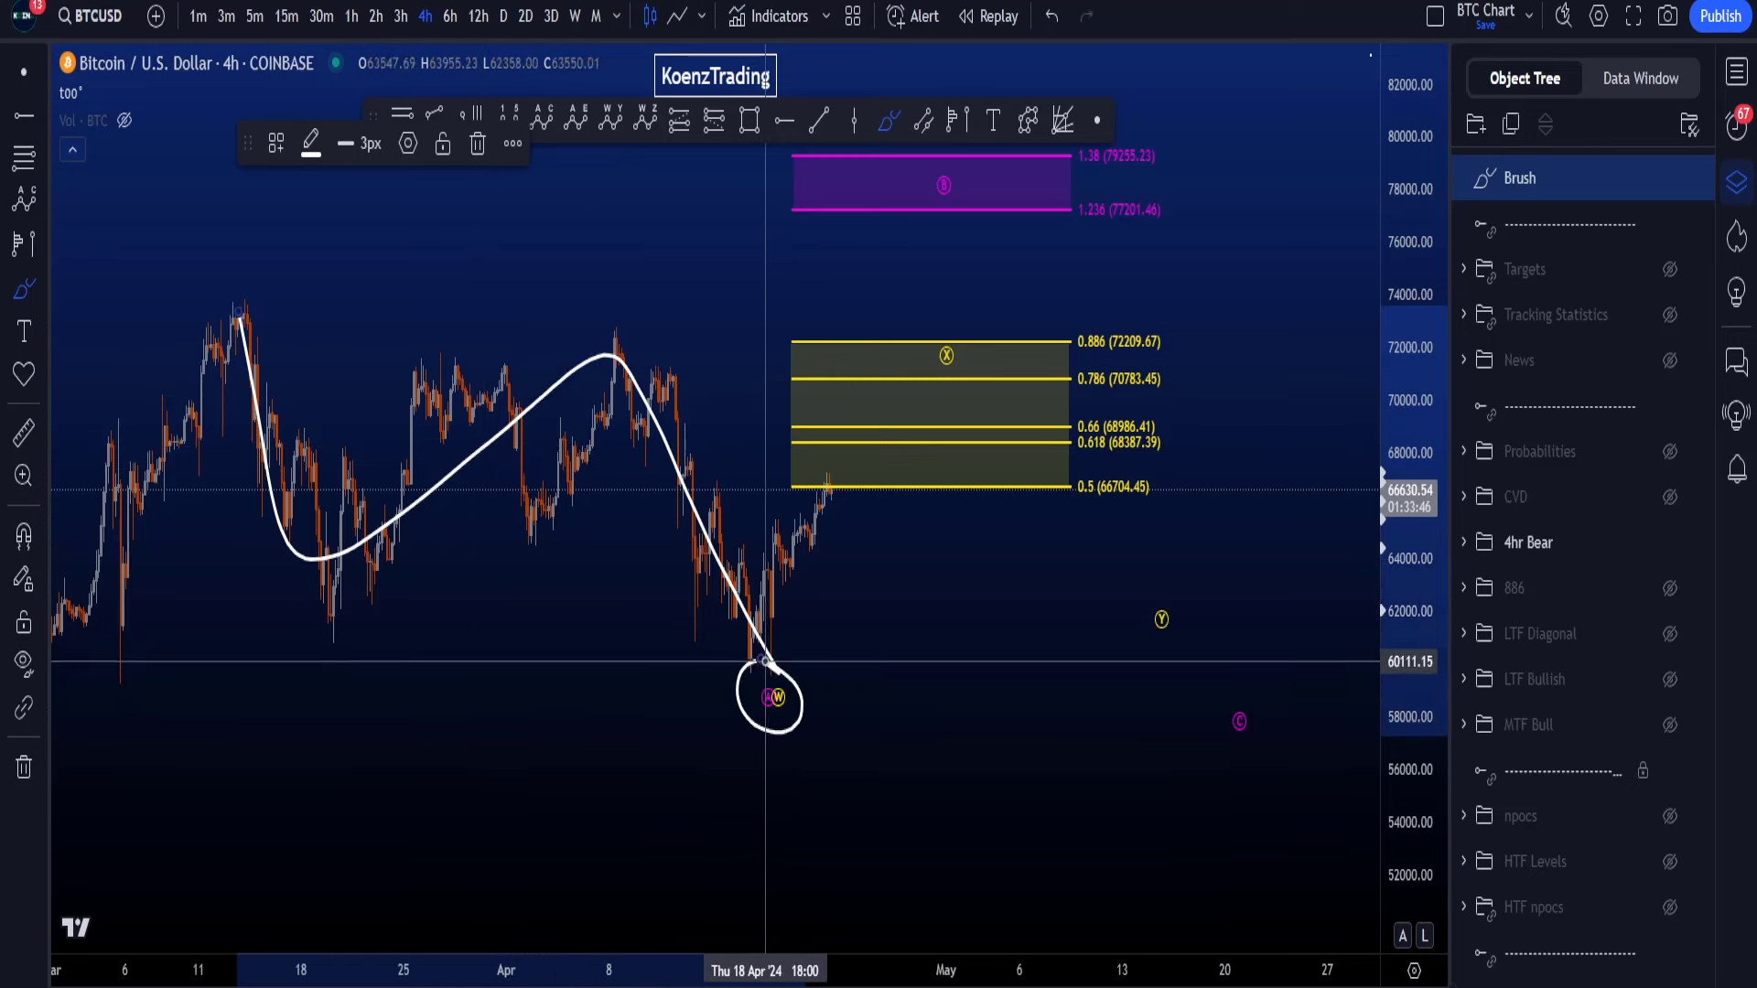
key(ctrl+z)
Step: Trace the W-X-Y path and the A-B-C path from the March high through their labelled targets, undoing each stroke
mouse_move(240, 338)
mouse_down()
mouse_move(752, 672)
mouse_move(956, 403)
mouse_move(1171, 599)
mouse_up()
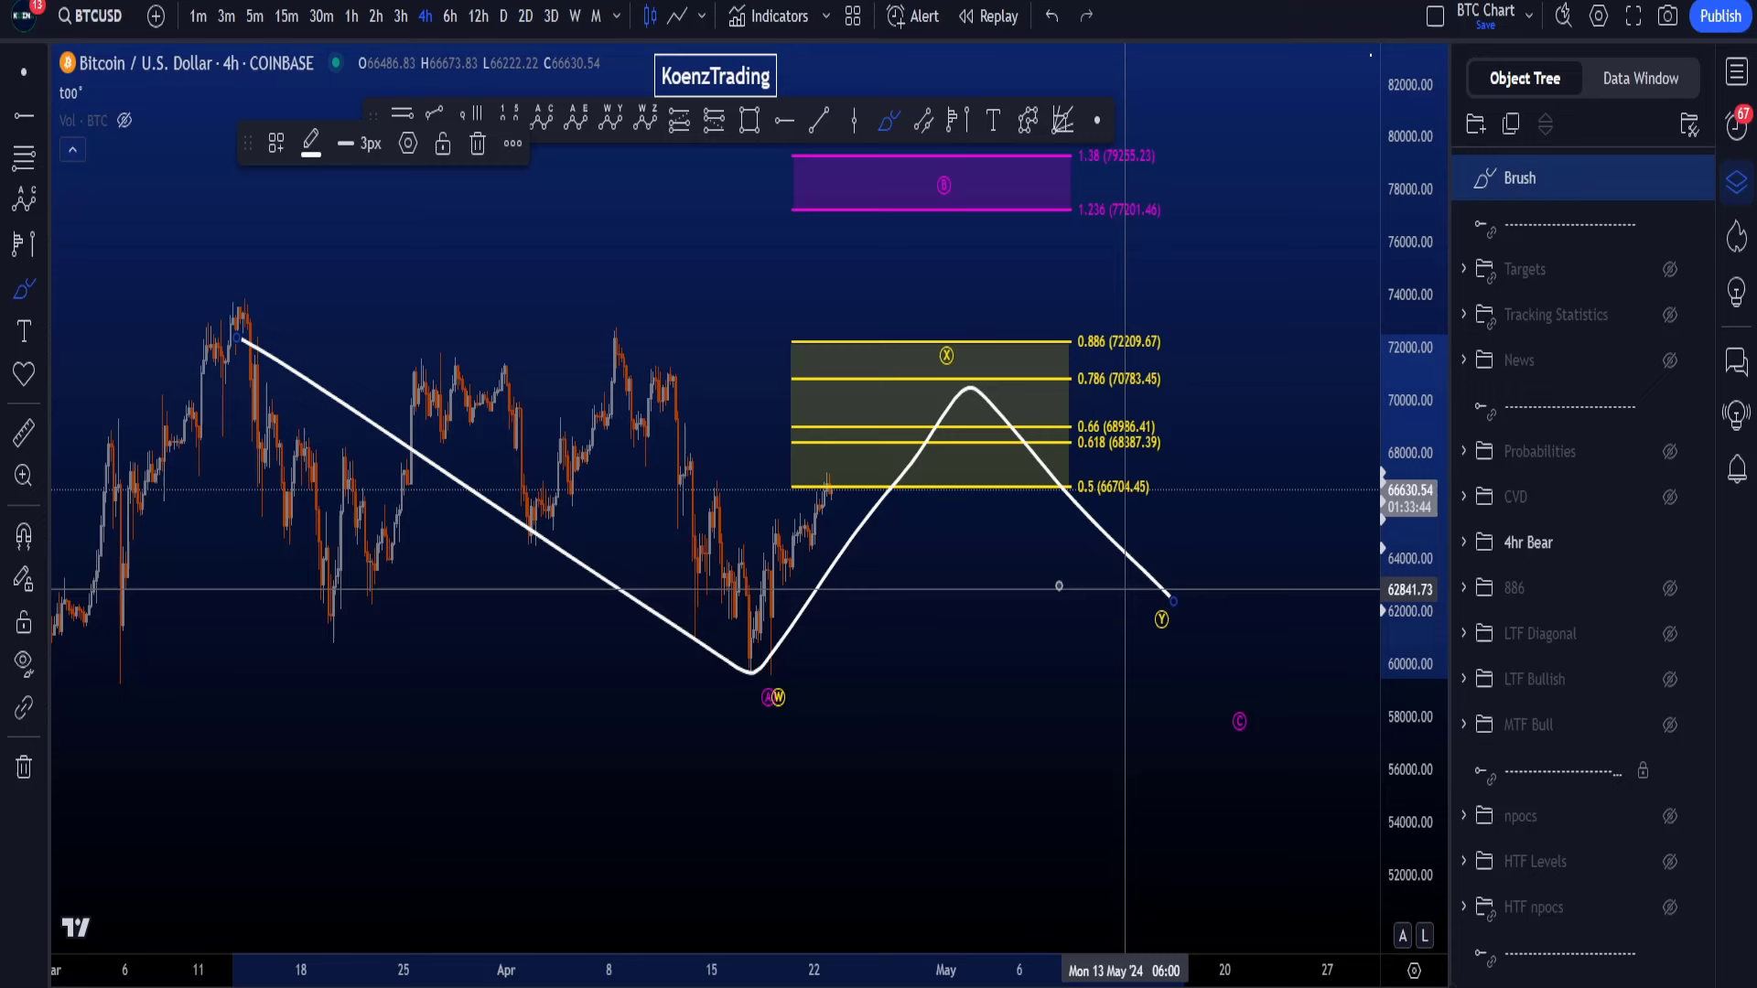
key(ctrl+z)
mouse_move(209, 298)
mouse_down()
mouse_move(774, 677)
mouse_move(1010, 145)
mouse_move(1207, 711)
mouse_up()
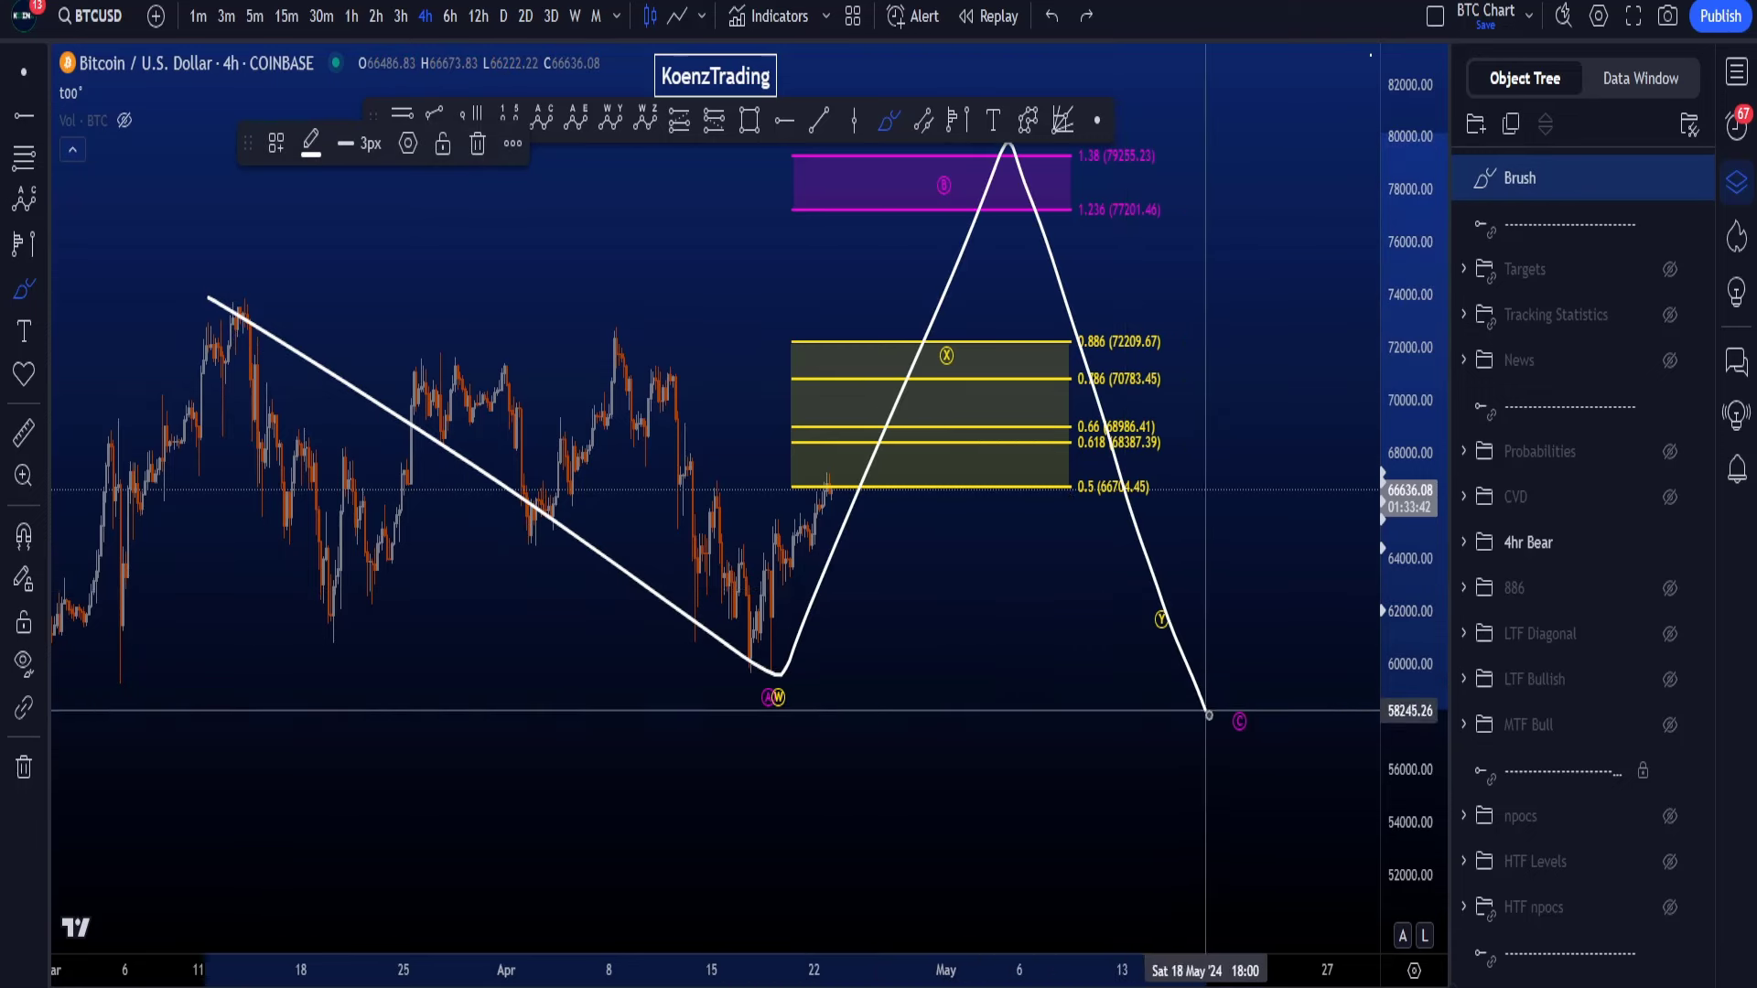
key(ctrl+z)
Step: Brush an upward stroke beside the yellow zone and trace the decline from the March high to the A/W low, undoing both
drag(923, 629, 904, 669)
click(887, 120)
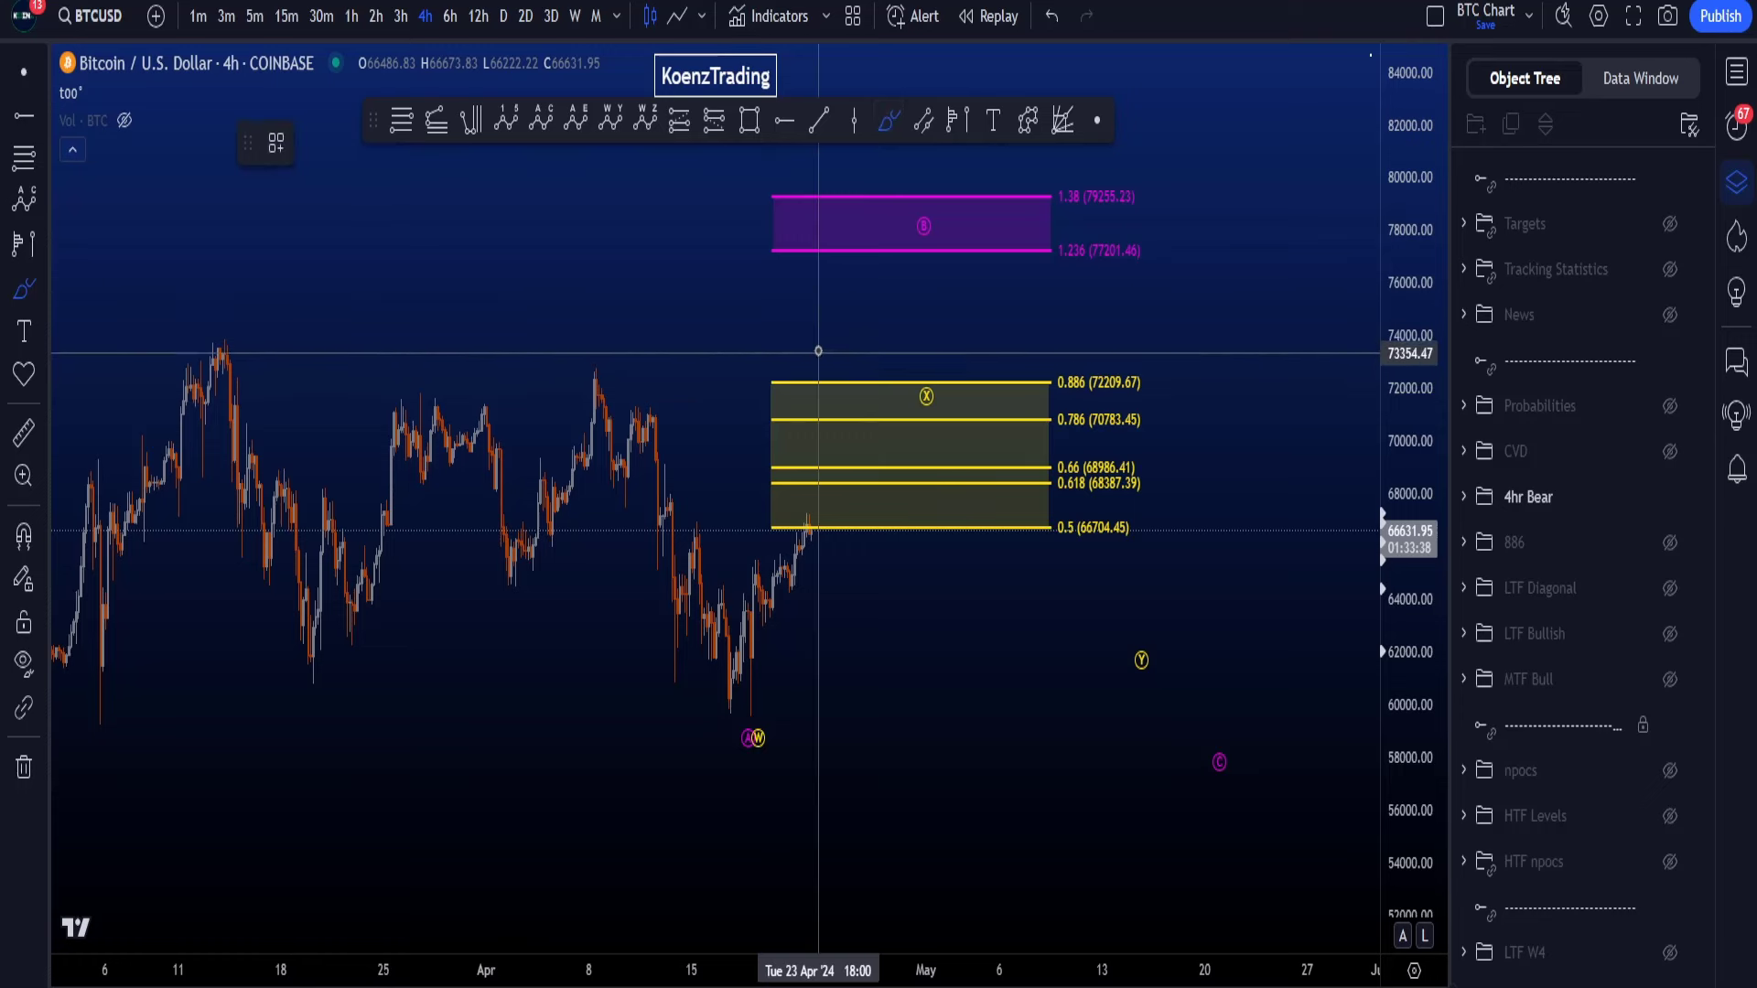
key(Escape)
drag(900, 644, 874, 655)
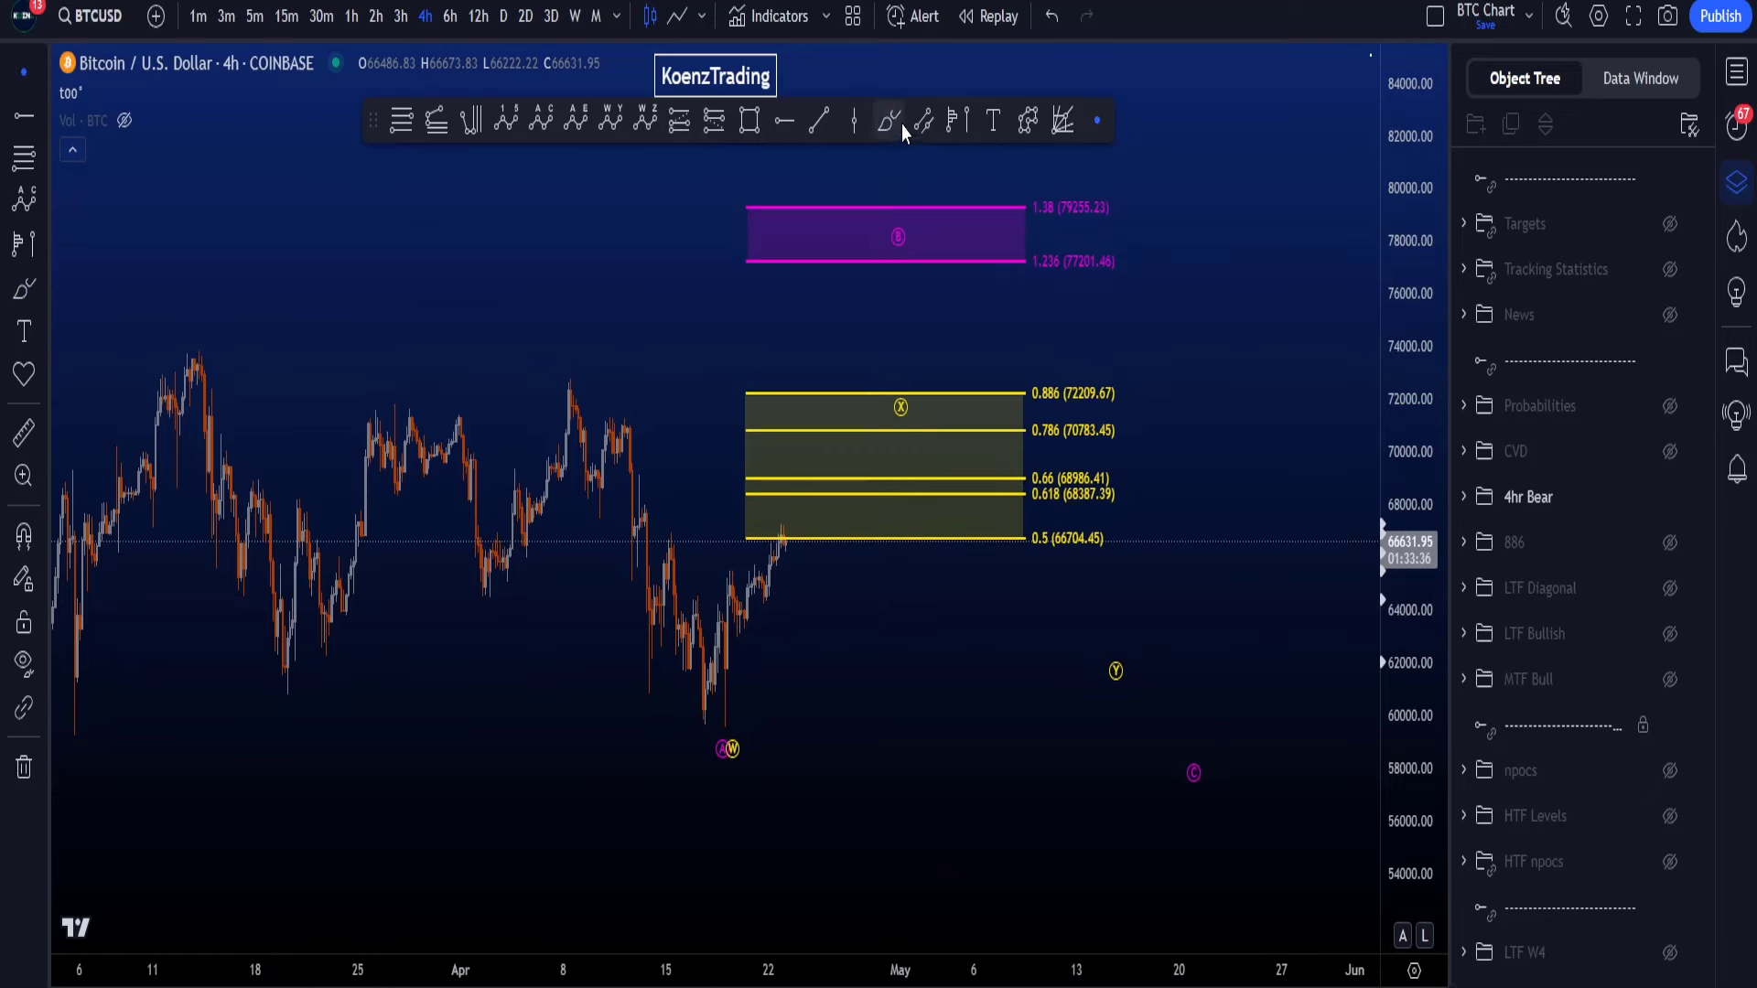
drag(1419, 672, 1418, 645)
mouse_move(1110, 571)
mouse_down()
mouse_move(706, 422)
mouse_move(1147, 340)
mouse_up()
key(ctrl+z)
mouse_move(245, 327)
mouse_down()
mouse_move(195, 359)
mouse_move(585, 702)
mouse_move(732, 723)
mouse_up()
key(ctrl+z)
Step: Brush marks between the yellow X zone and the magenta B zone and beside the 1.38 level, and undo them
mouse_move(1058, 355)
mouse_down()
mouse_move(1139, 358)
mouse_move(1145, 562)
mouse_move(1016, 358)
mouse_move(707, 284)
mouse_move(894, 145)
mouse_move(1137, 256)
mouse_move(875, 322)
mouse_up()
key(ctrl+z)
key(ctrl+z)
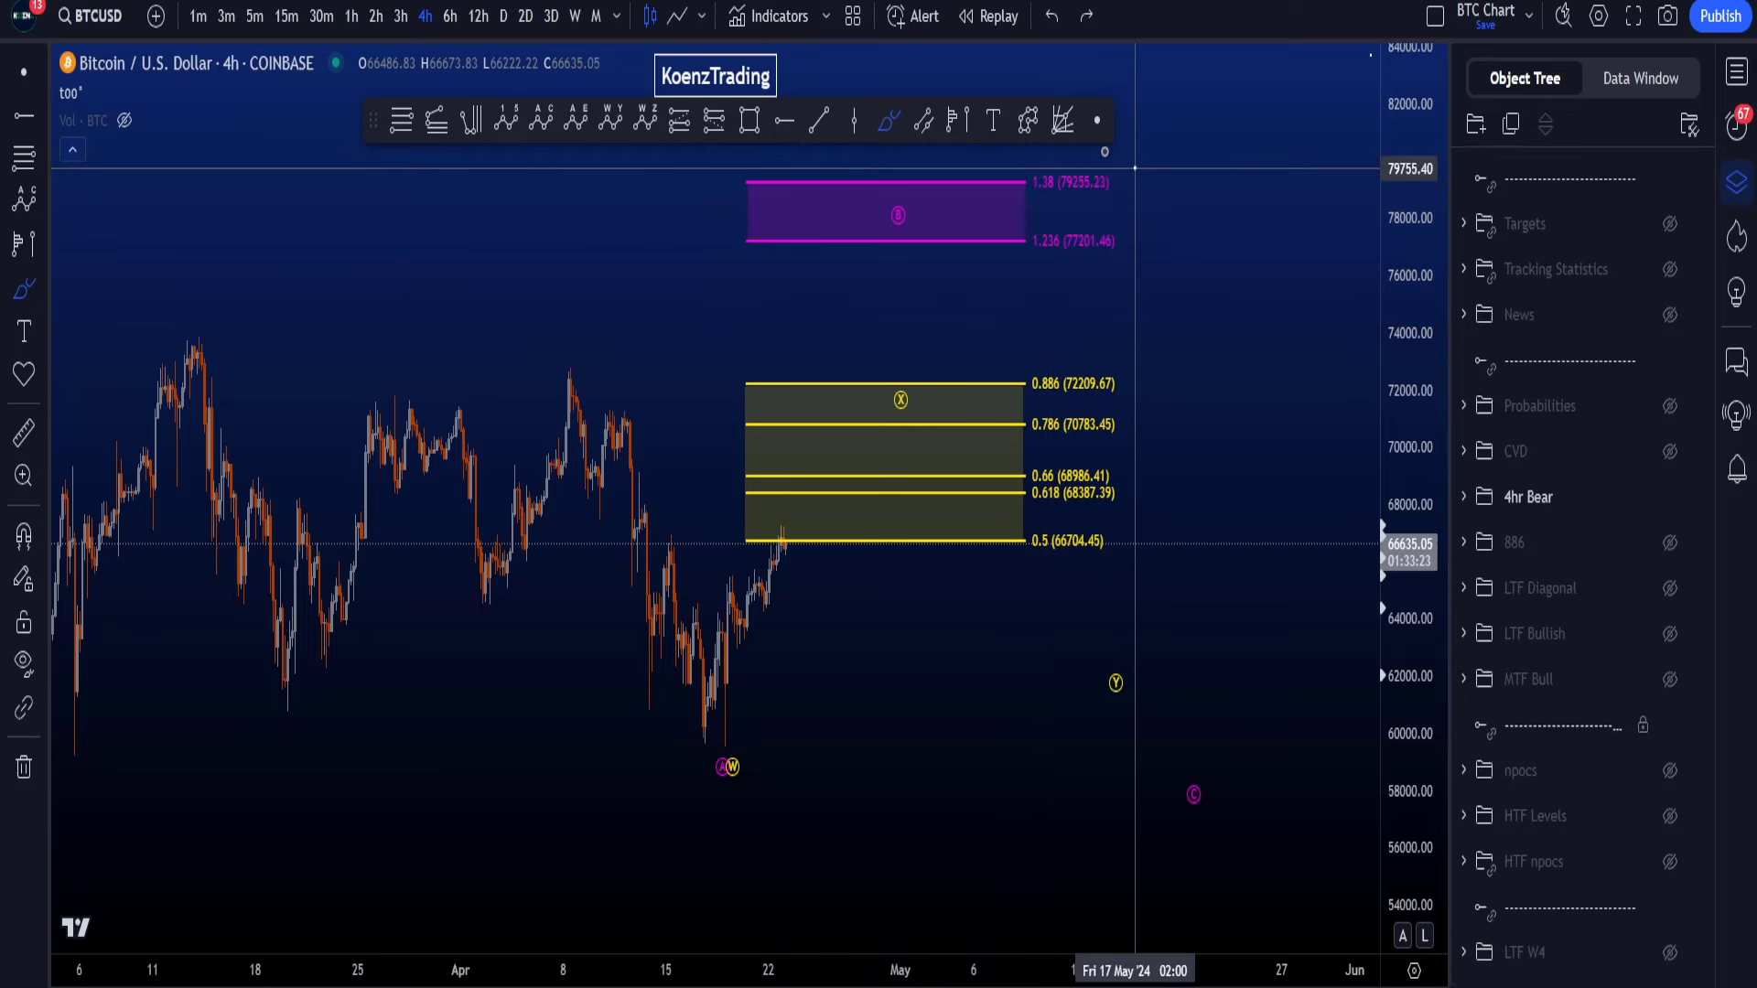
mouse_move(1112, 165)
mouse_down()
mouse_move(1053, 267)
mouse_move(1123, 169)
mouse_up()
key(ctrl+z)
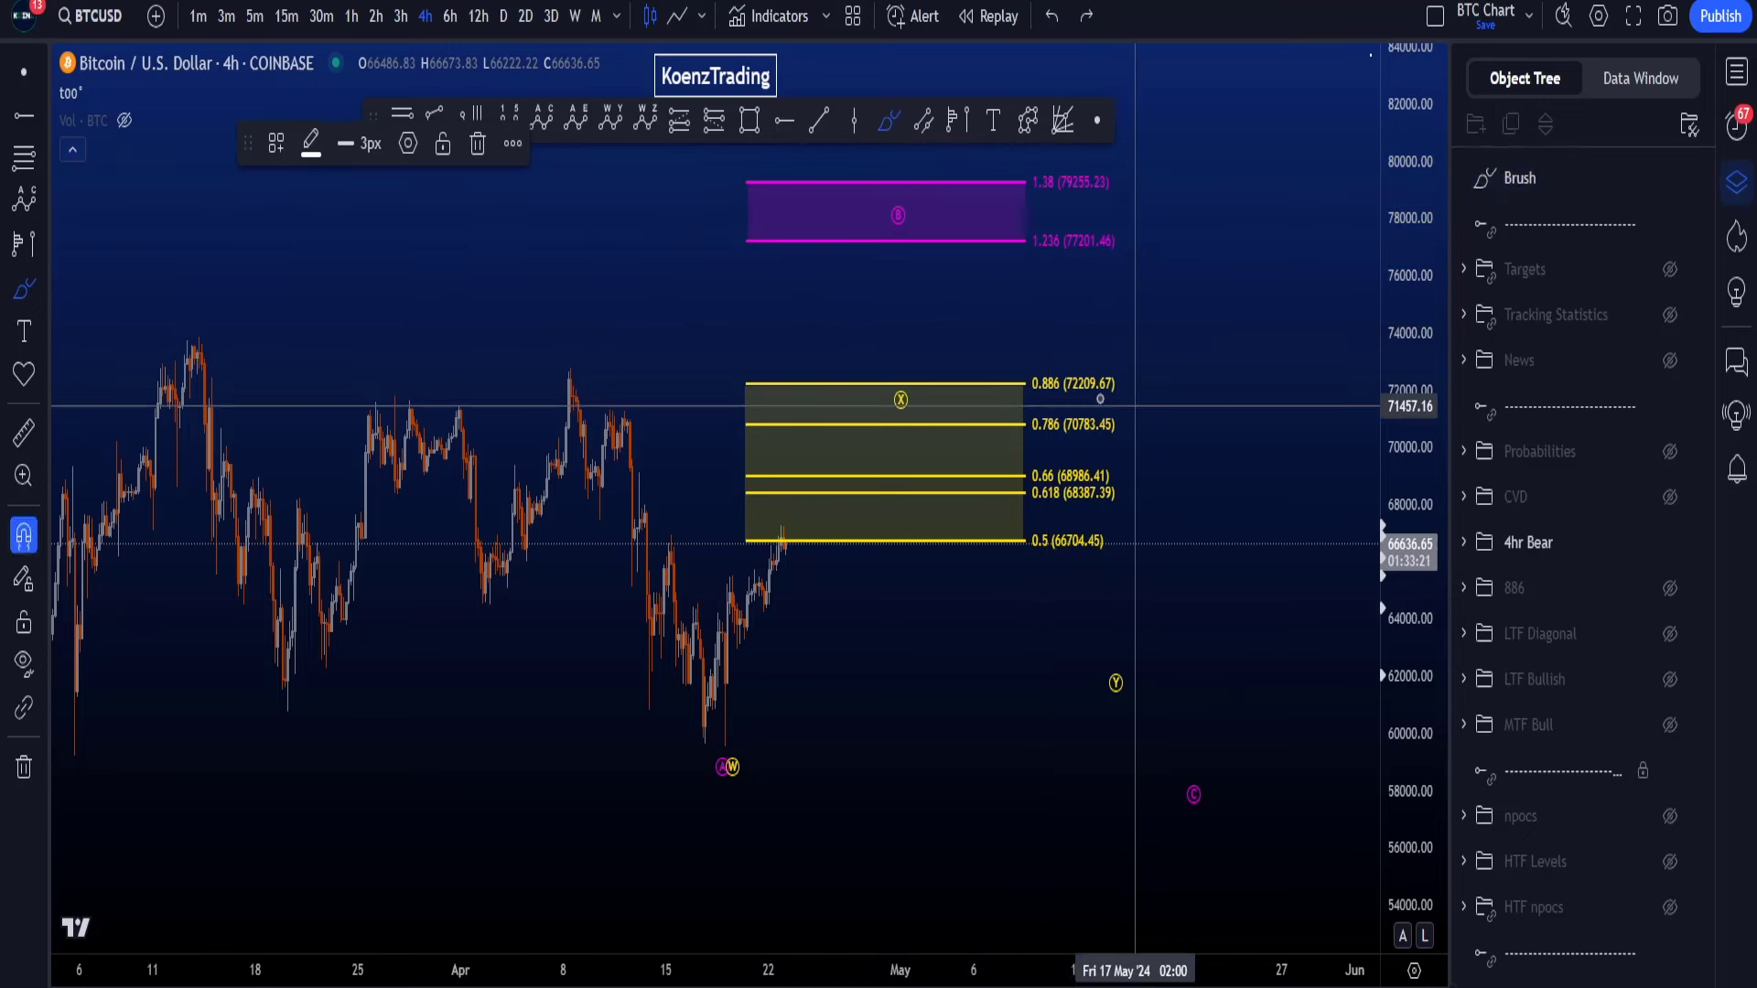
Step: Circle the B label in the magenta zone and the X label in the yellow zone, and undo the circles
click(23, 73)
drag(953, 333, 925, 324)
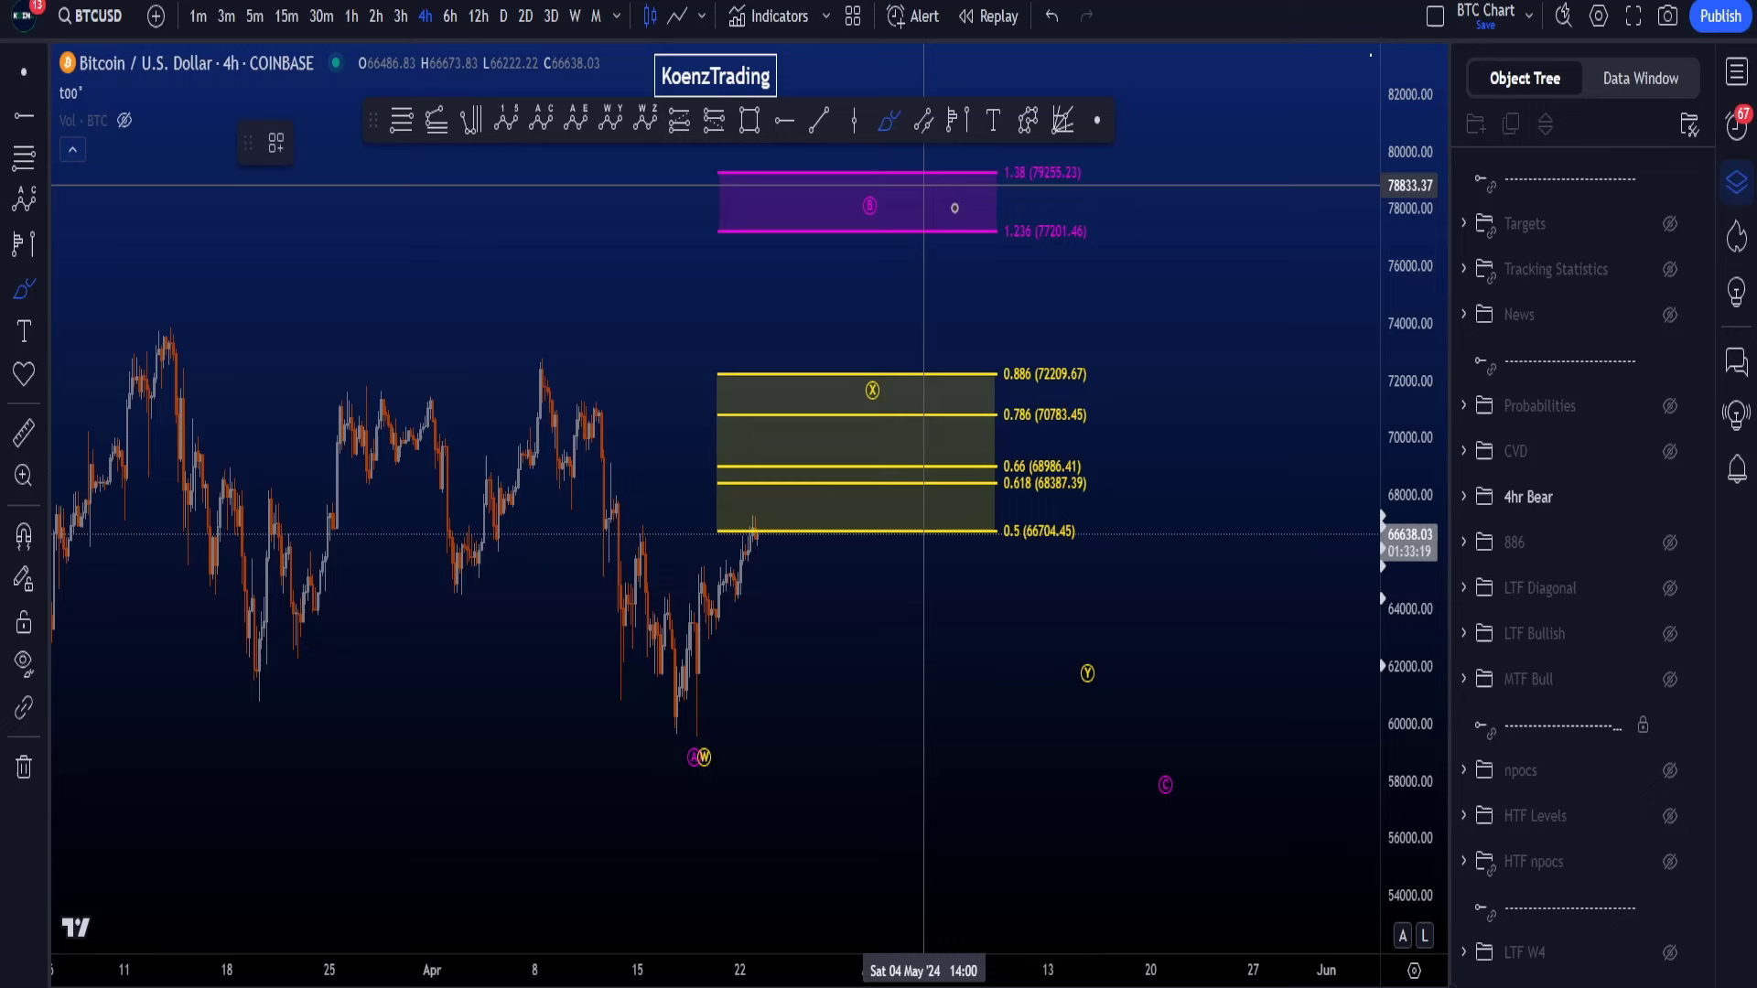
drag(896, 194, 894, 196)
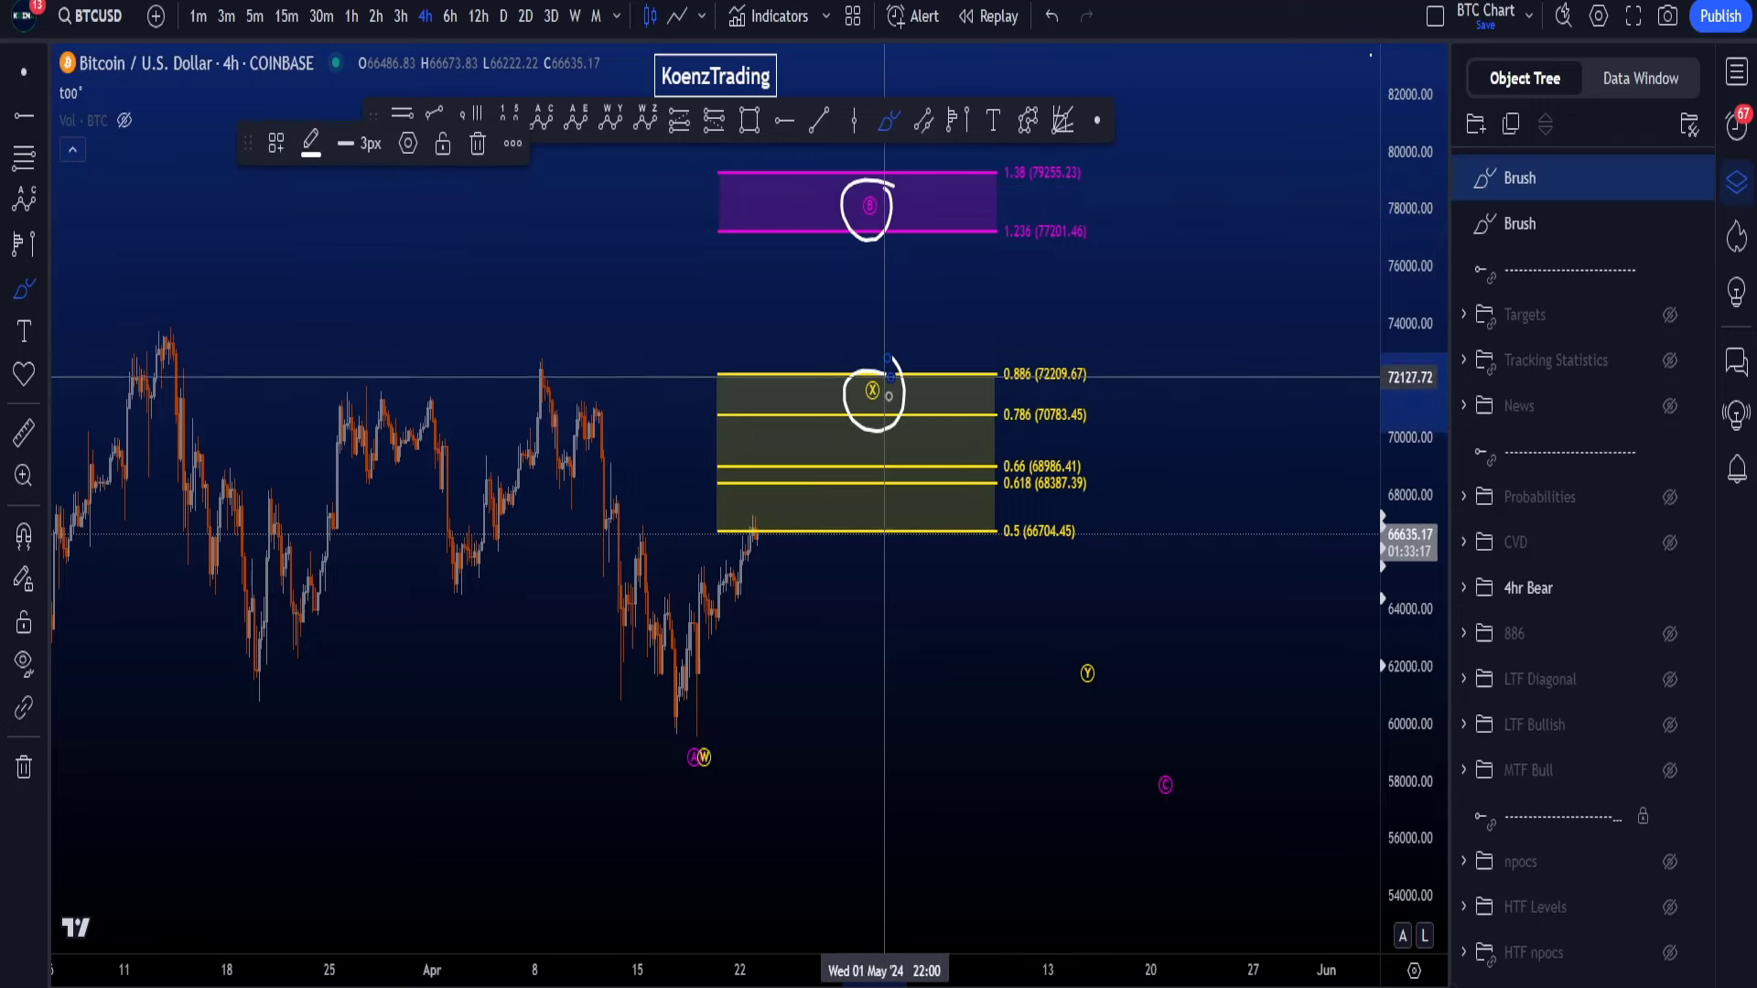
key(ctrl+z)
Step: Trace a rally, shallow dip and second rally from the A/W low to the X zone, draw paths up to the B zone, and undo each
drag(686, 668, 919, 386)
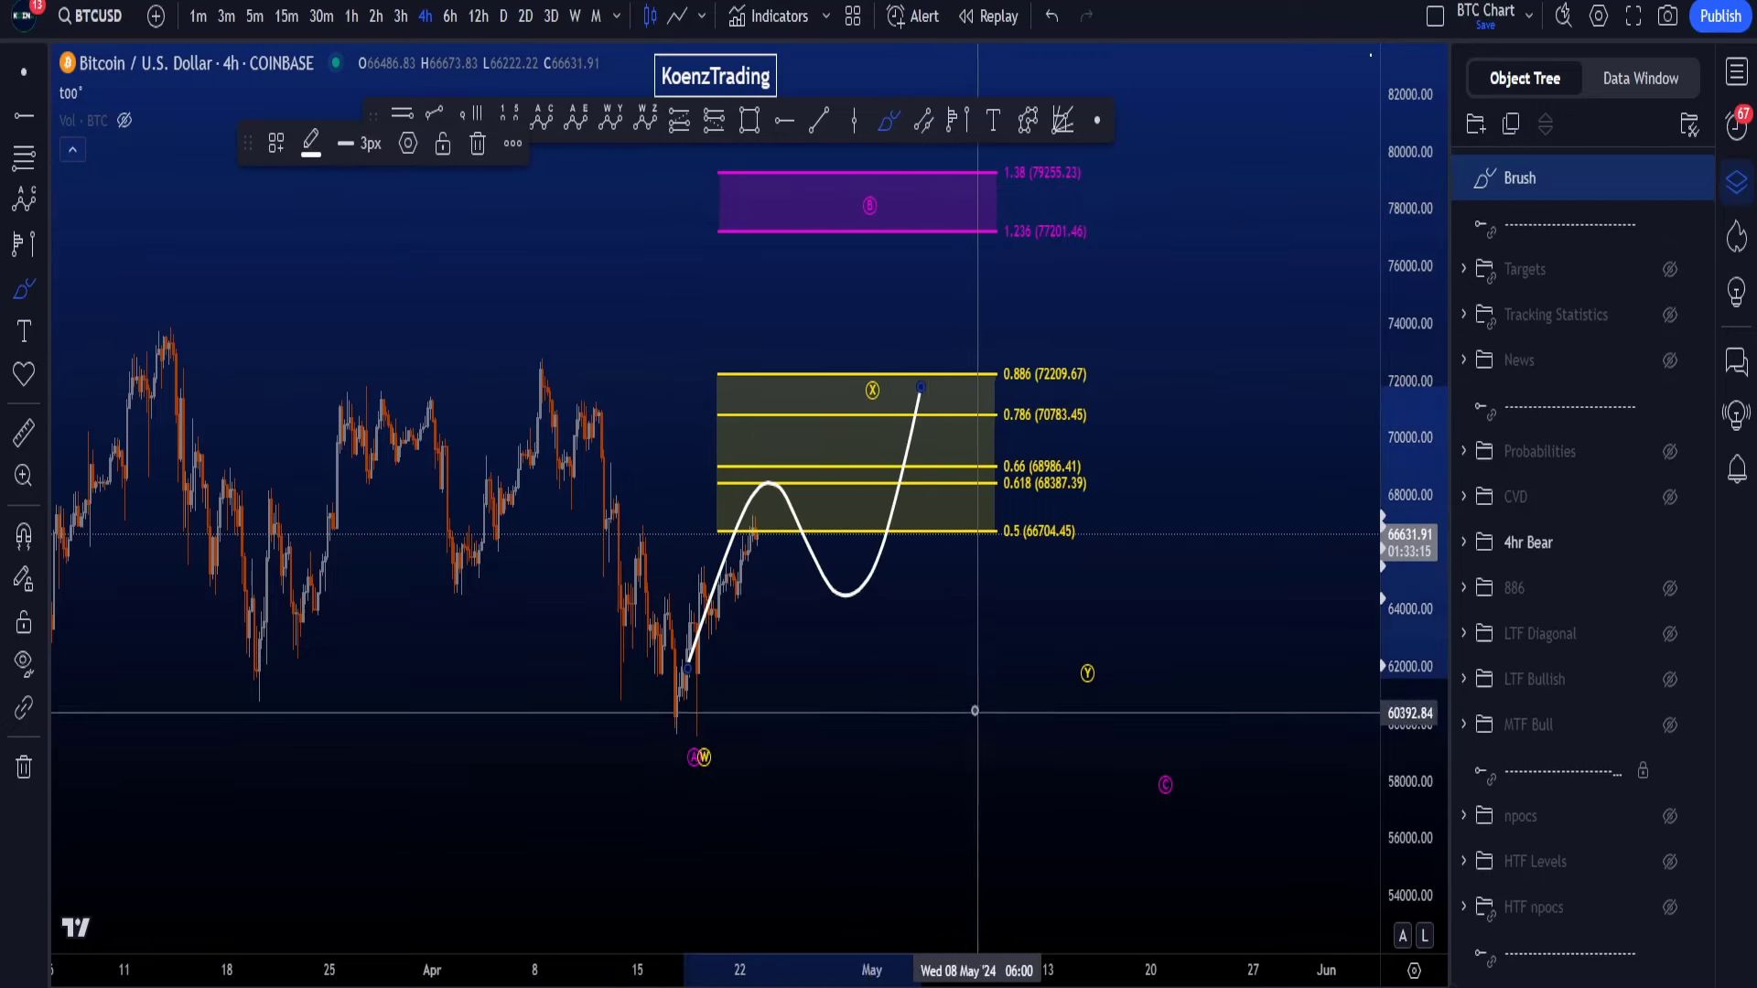
key(ctrl+z)
mouse_move(691, 673)
mouse_down()
mouse_move(729, 630)
mouse_move(784, 478)
mouse_move(838, 212)
mouse_up()
key(ctrl+z)
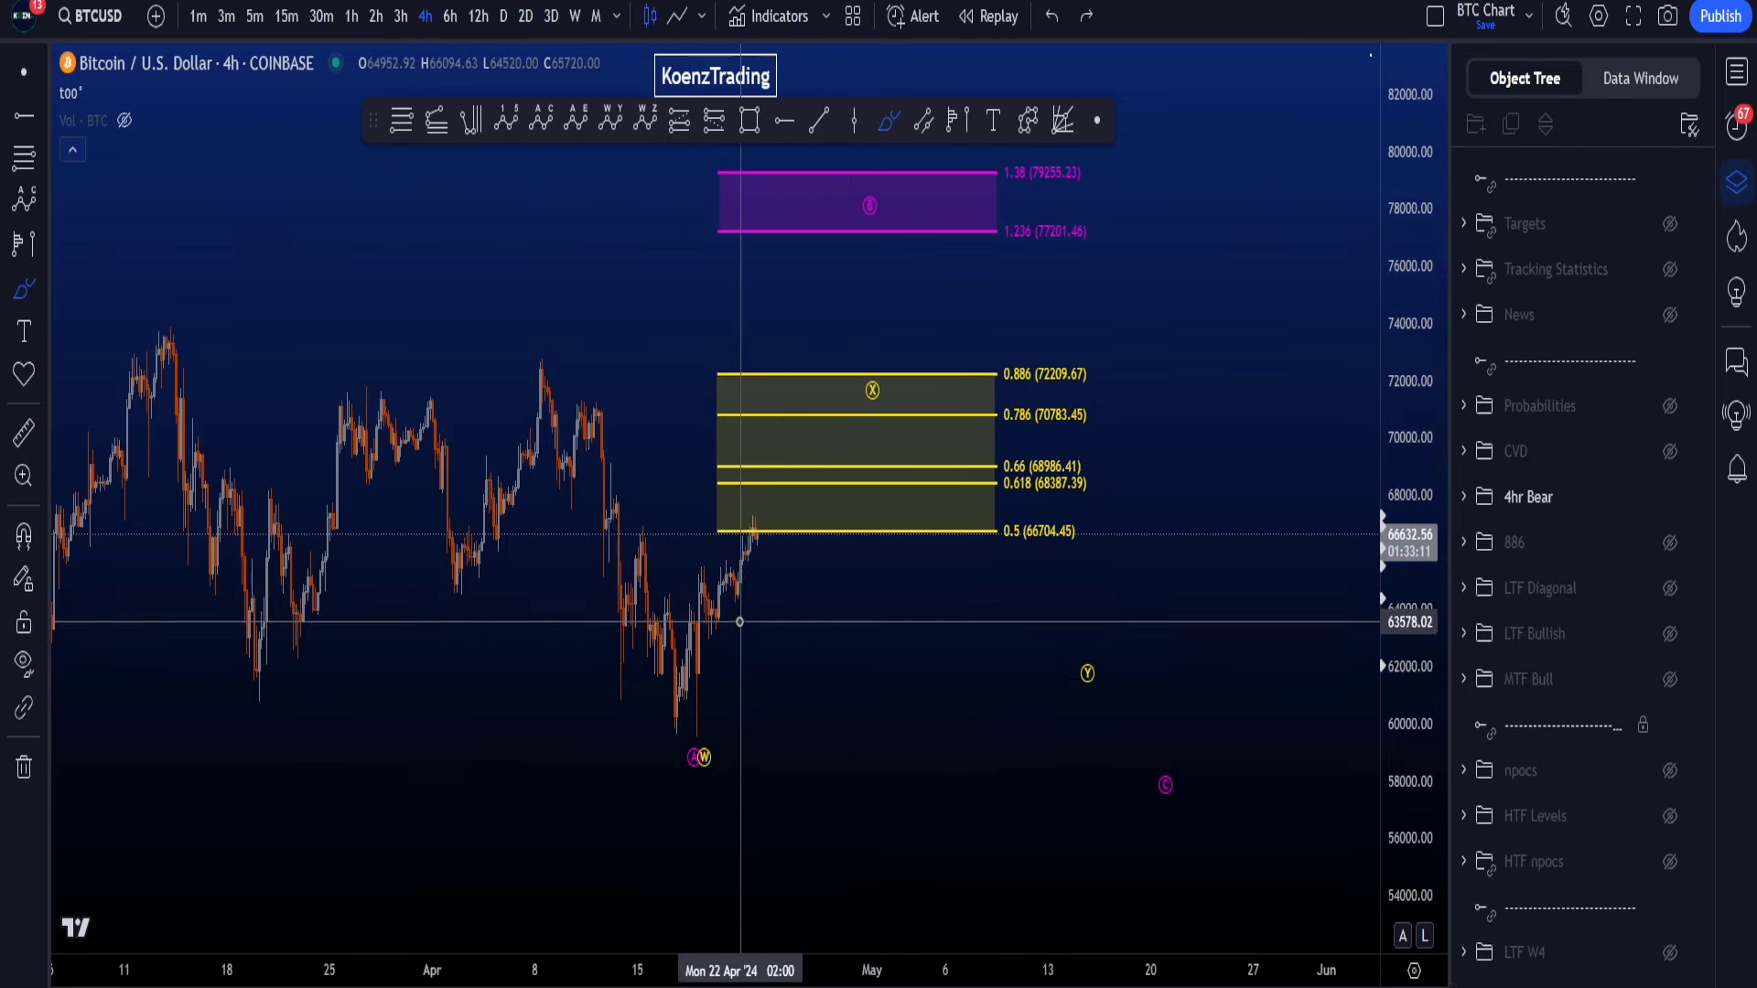
scroll(750, 604, up, 3)
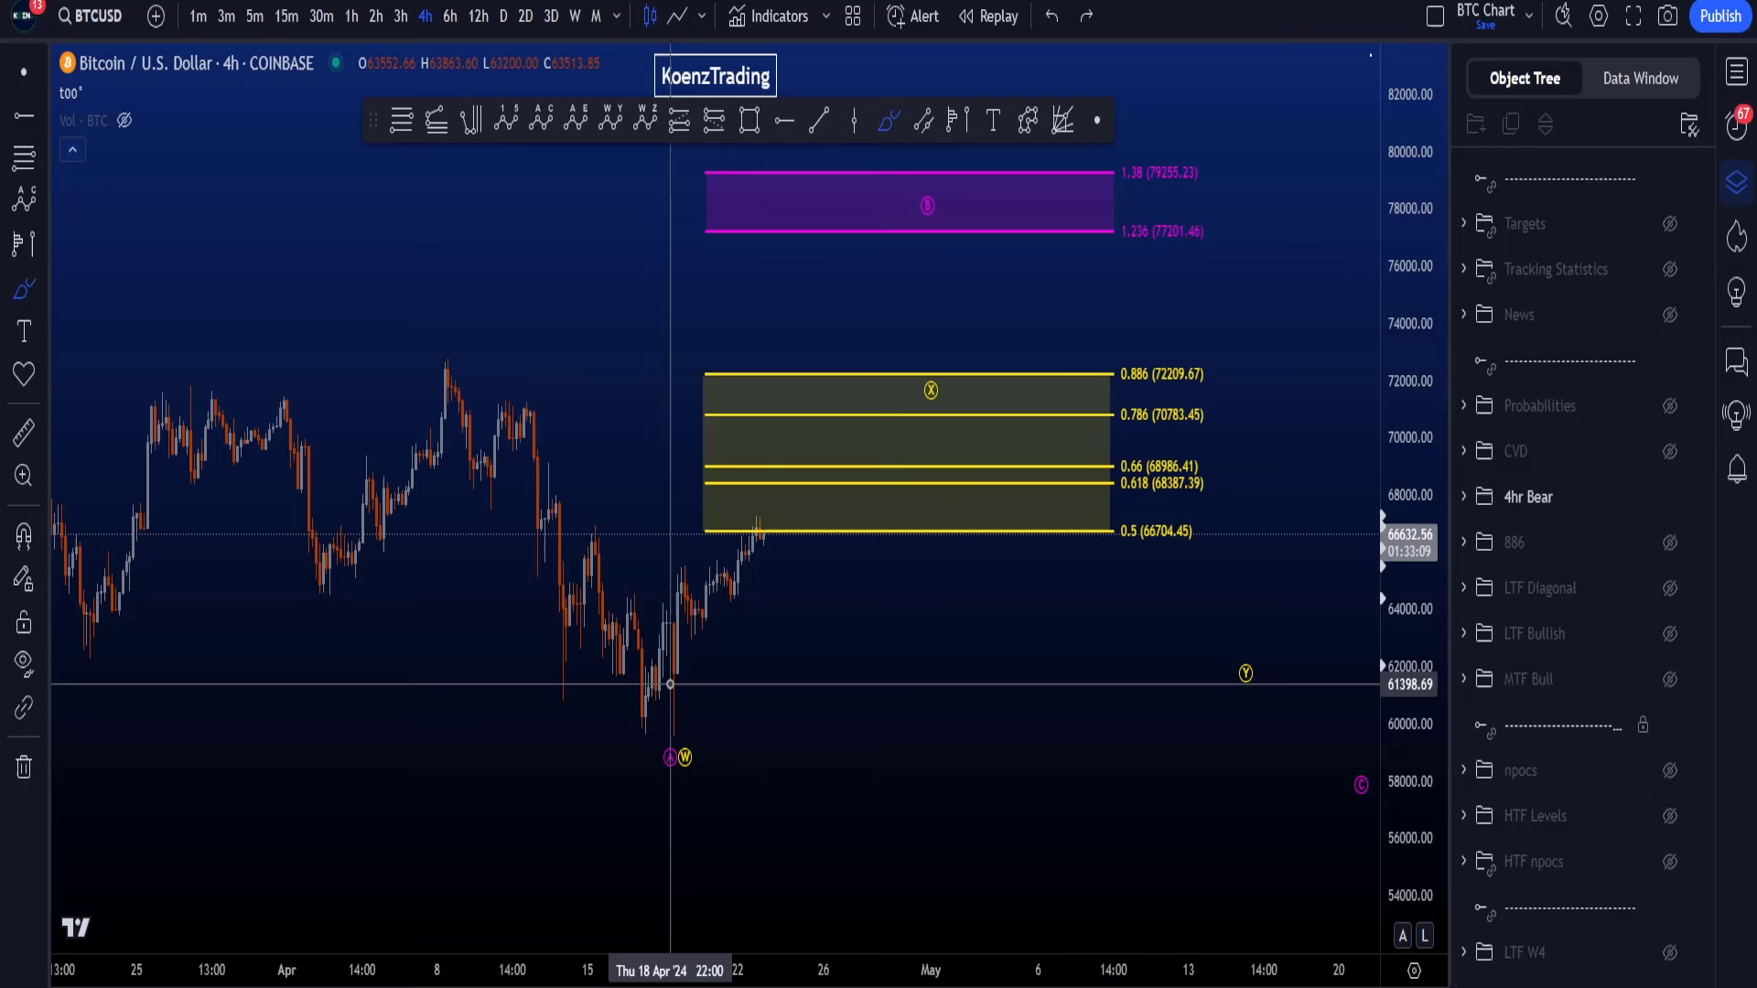
mouse_move(671, 684)
mouse_down()
mouse_move(682, 604)
mouse_move(749, 540)
mouse_move(843, 353)
mouse_move(894, 157)
mouse_up()
key(ctrl+z)
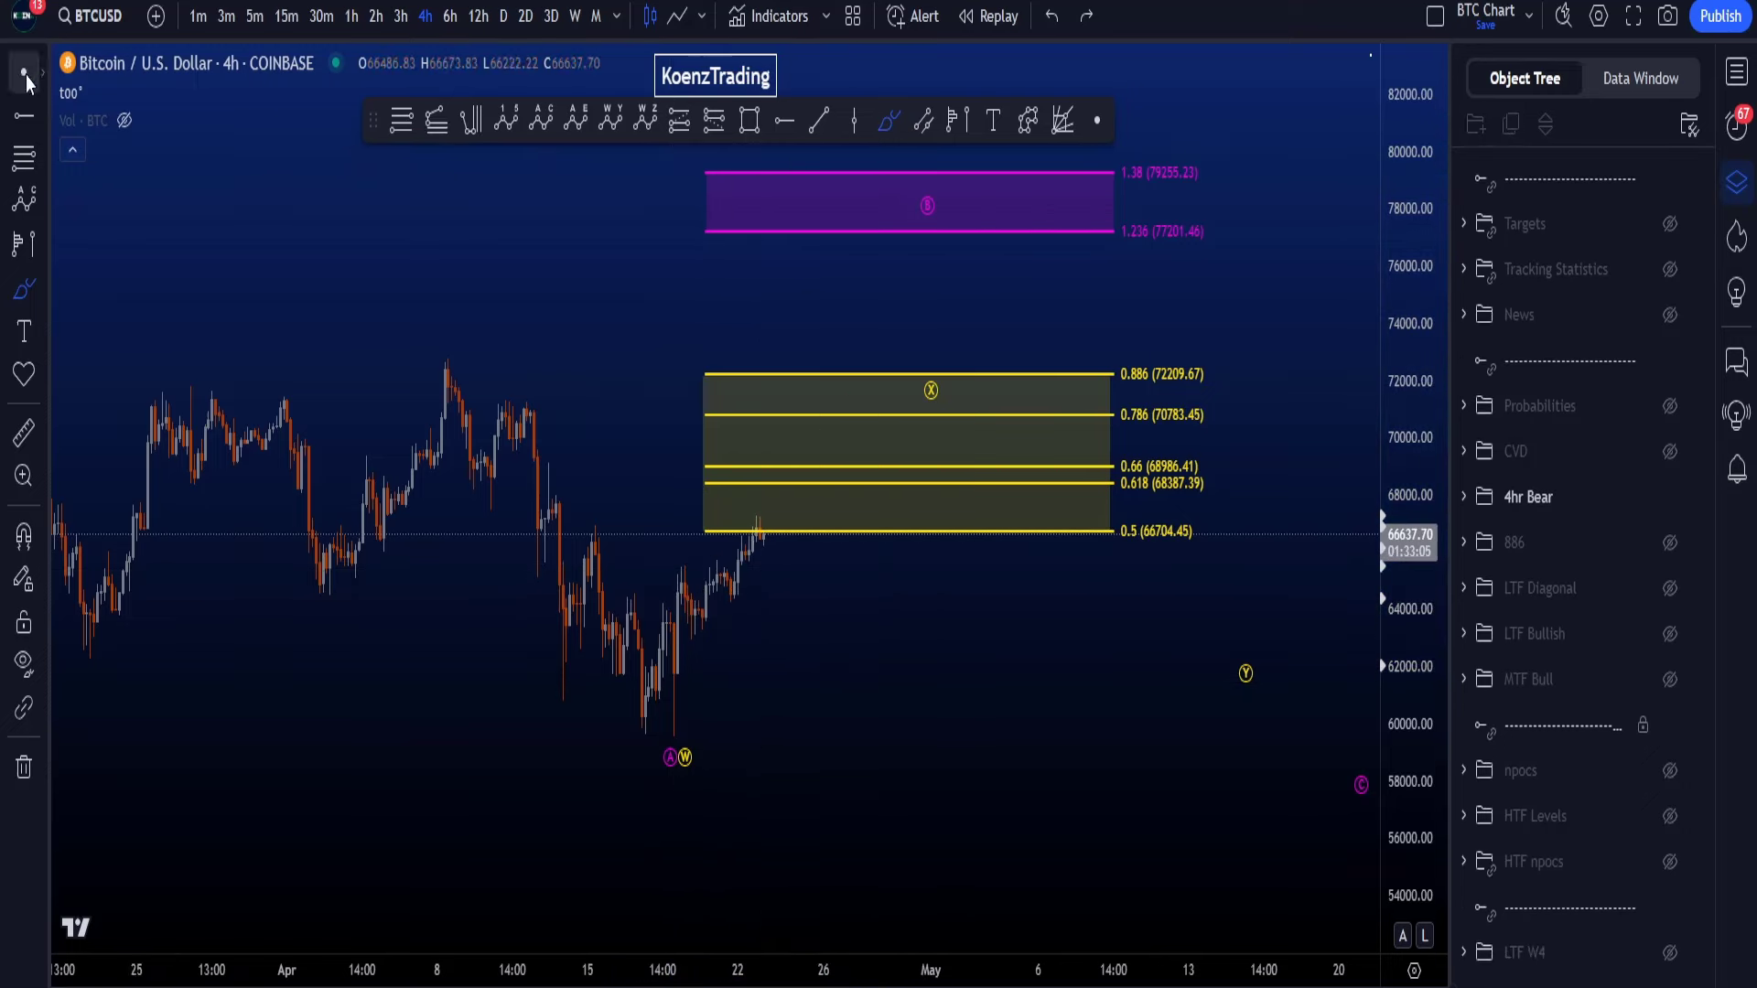
Step: Trace a path with a deep pullback near 62000 up to the X label, then a path to the 1.236 level, and undo both
drag(992, 667, 954, 702)
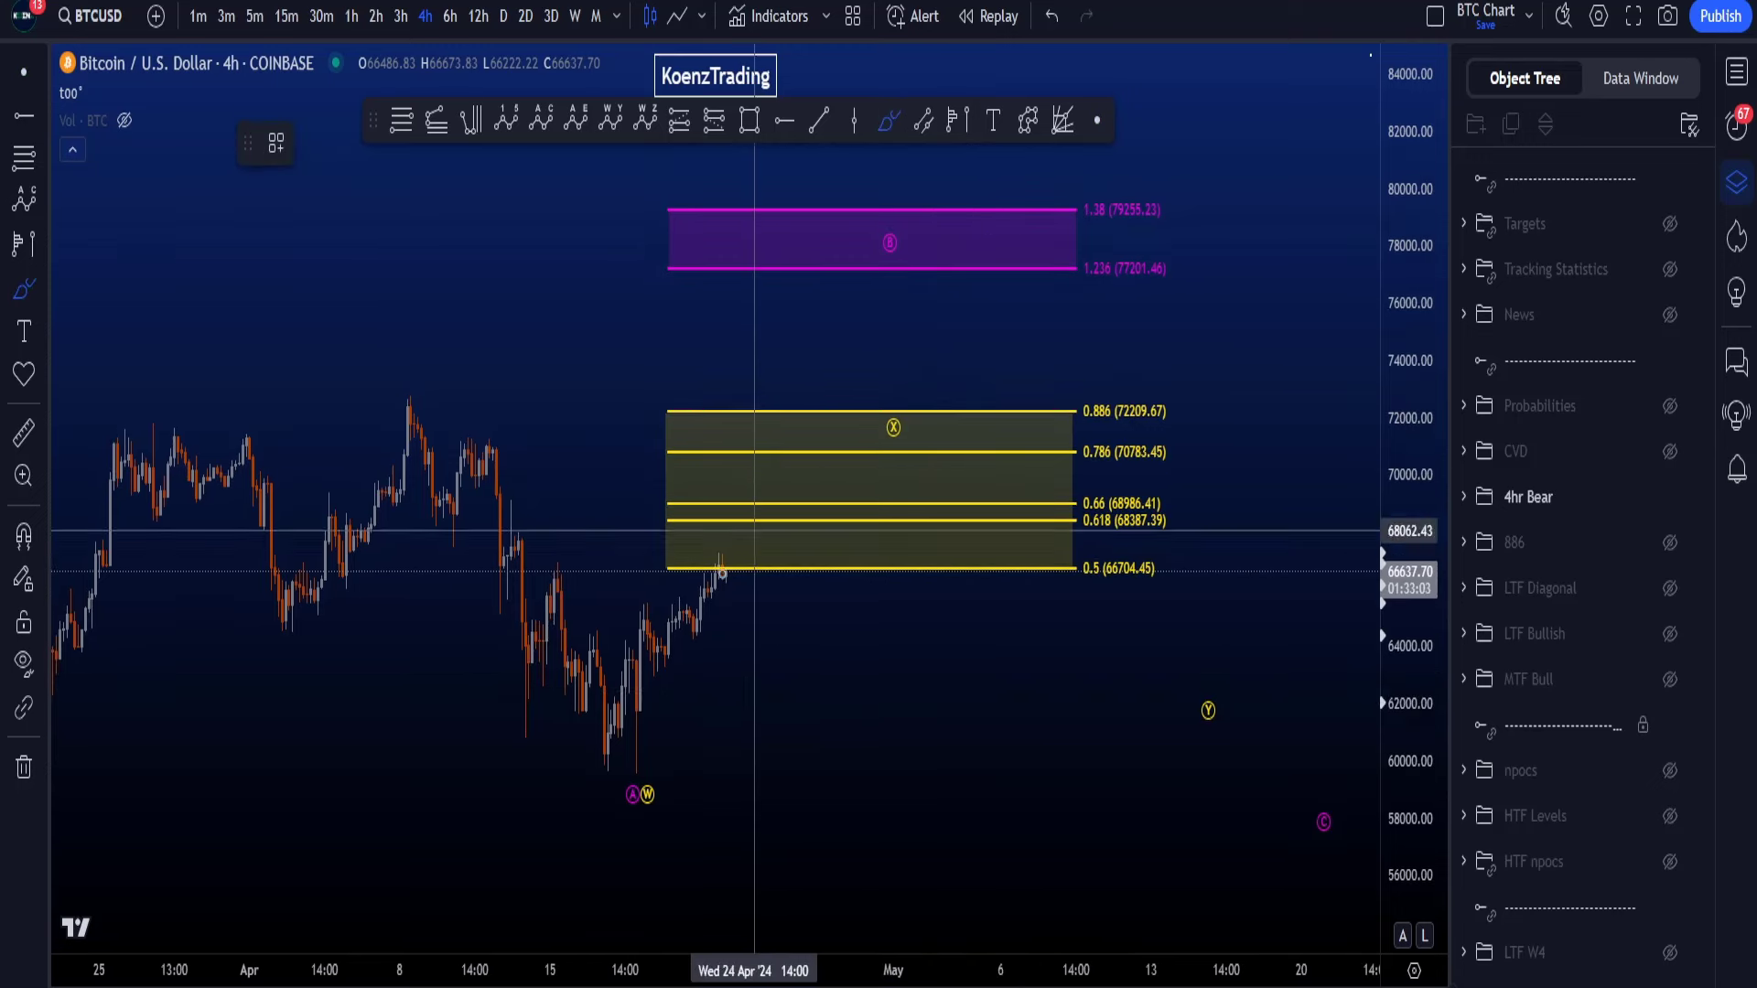
mouse_move(633, 732)
mouse_down()
mouse_move(746, 519)
mouse_move(814, 670)
mouse_move(927, 441)
mouse_up()
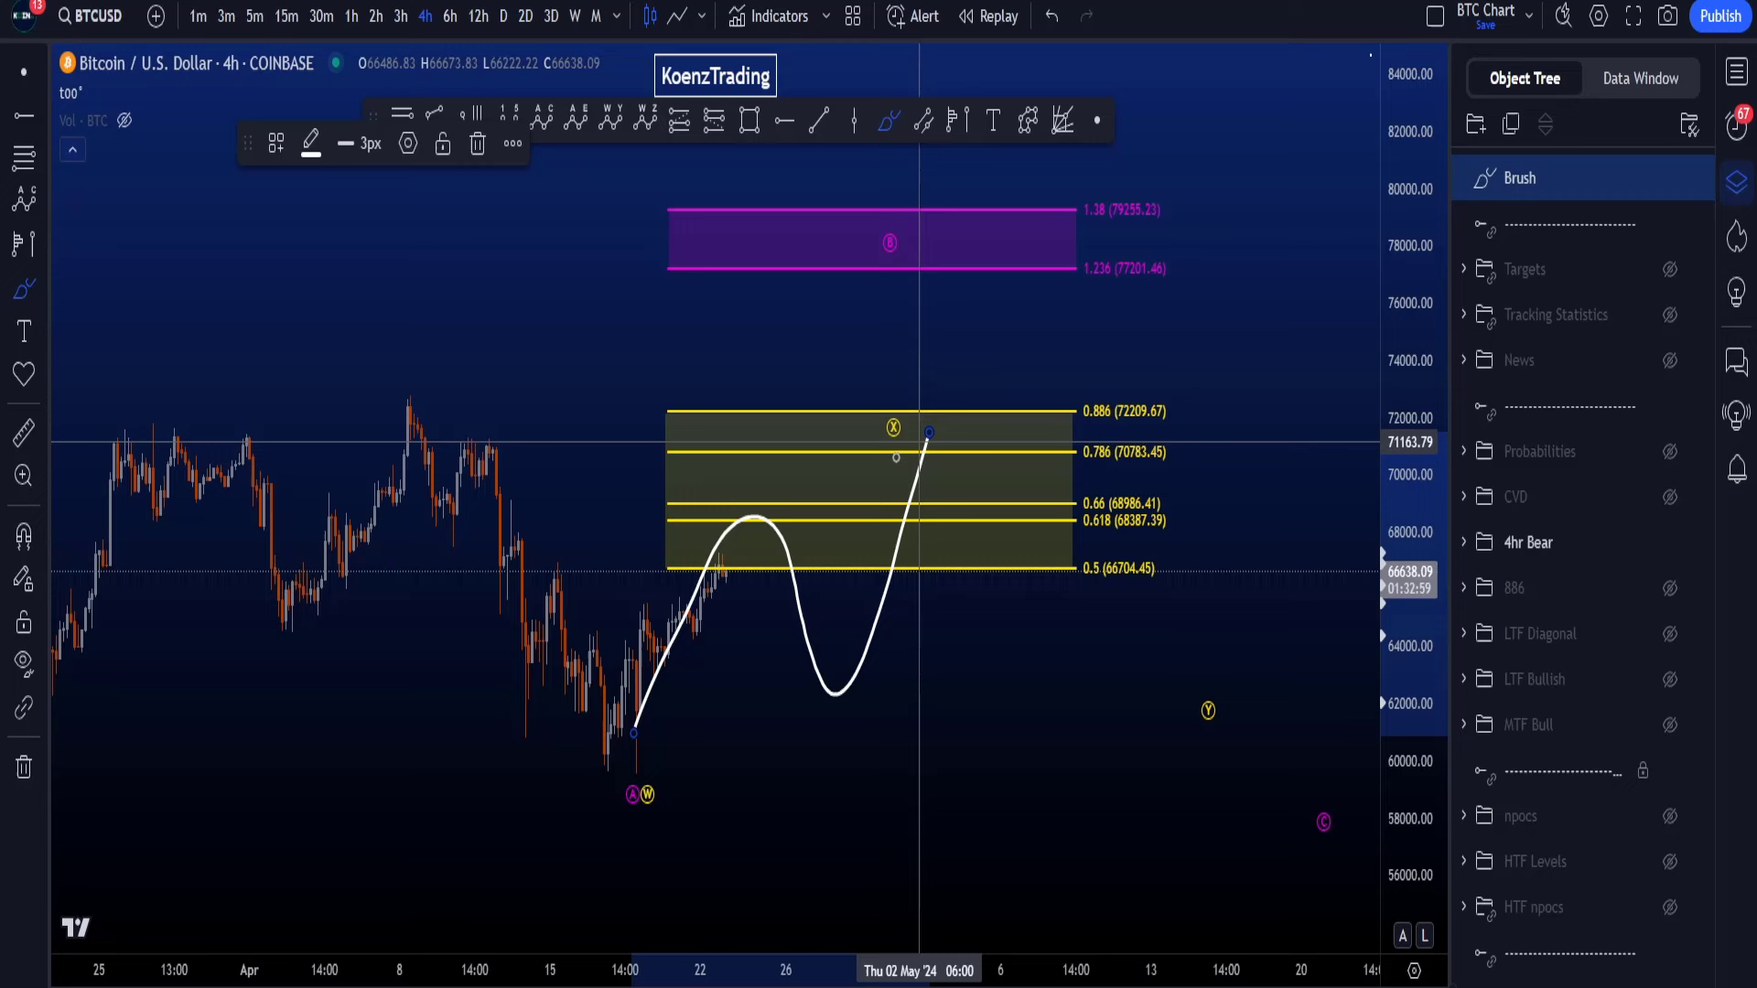
key(ctrl+z)
drag(626, 670, 758, 448)
drag(831, 611, 966, 265)
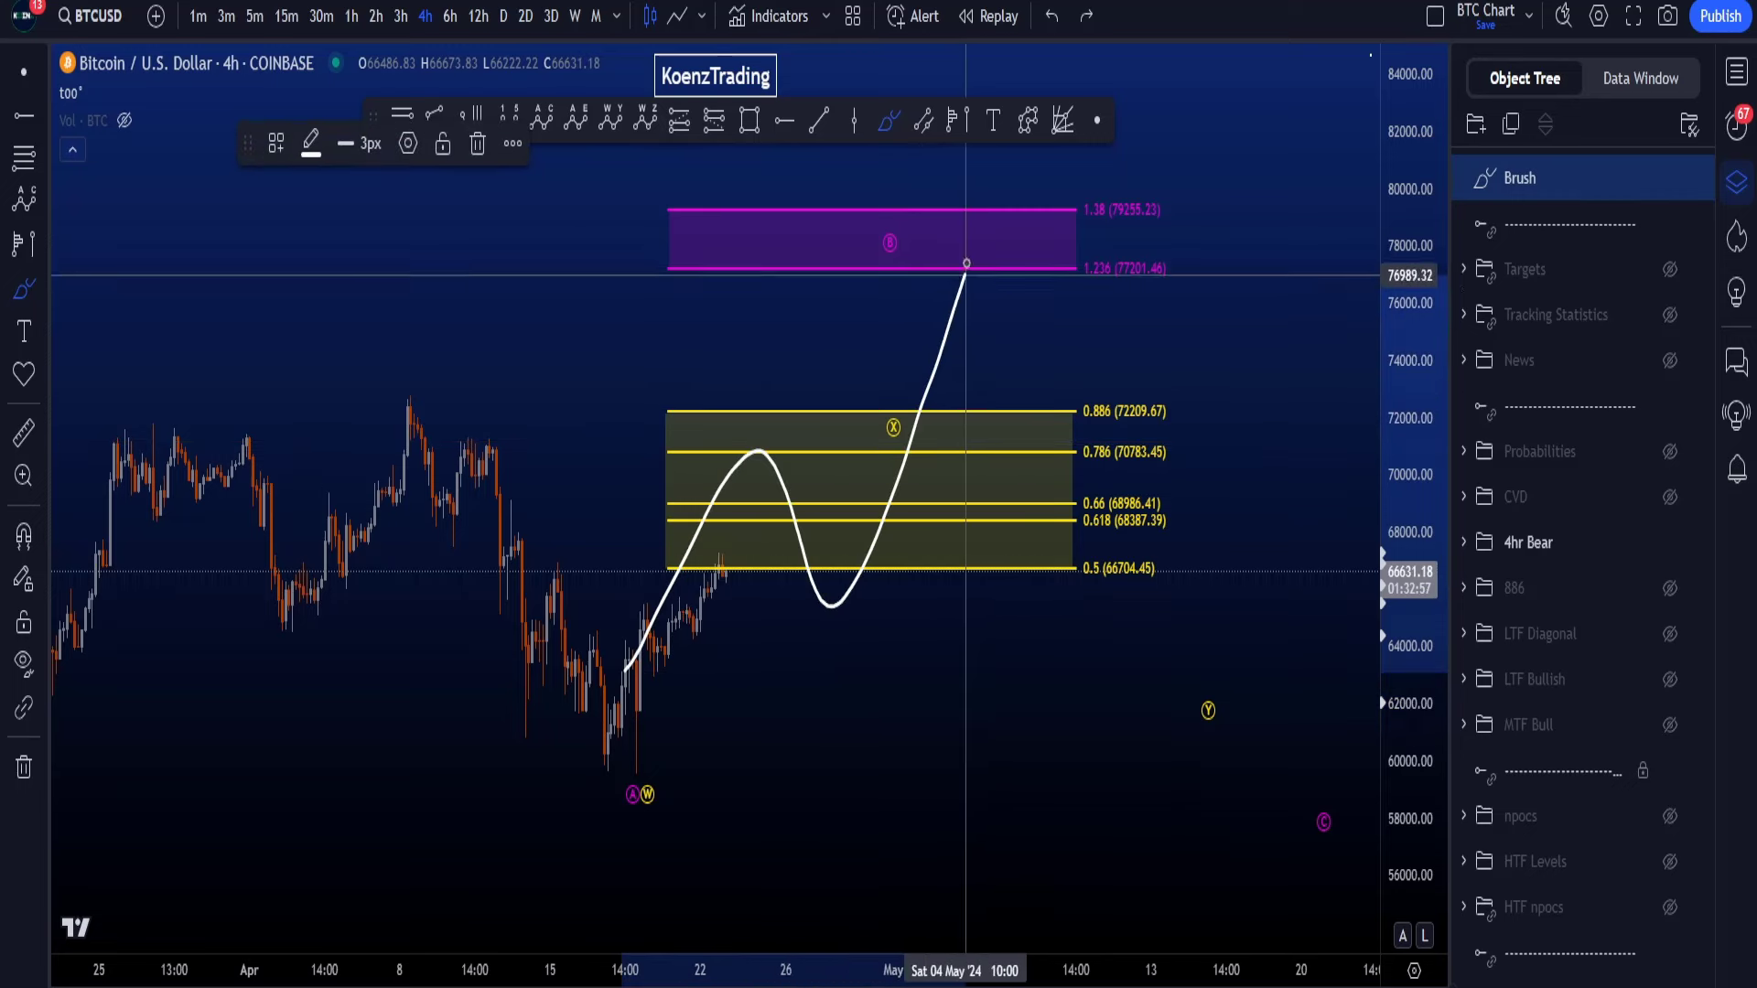
key(ctrl+z)
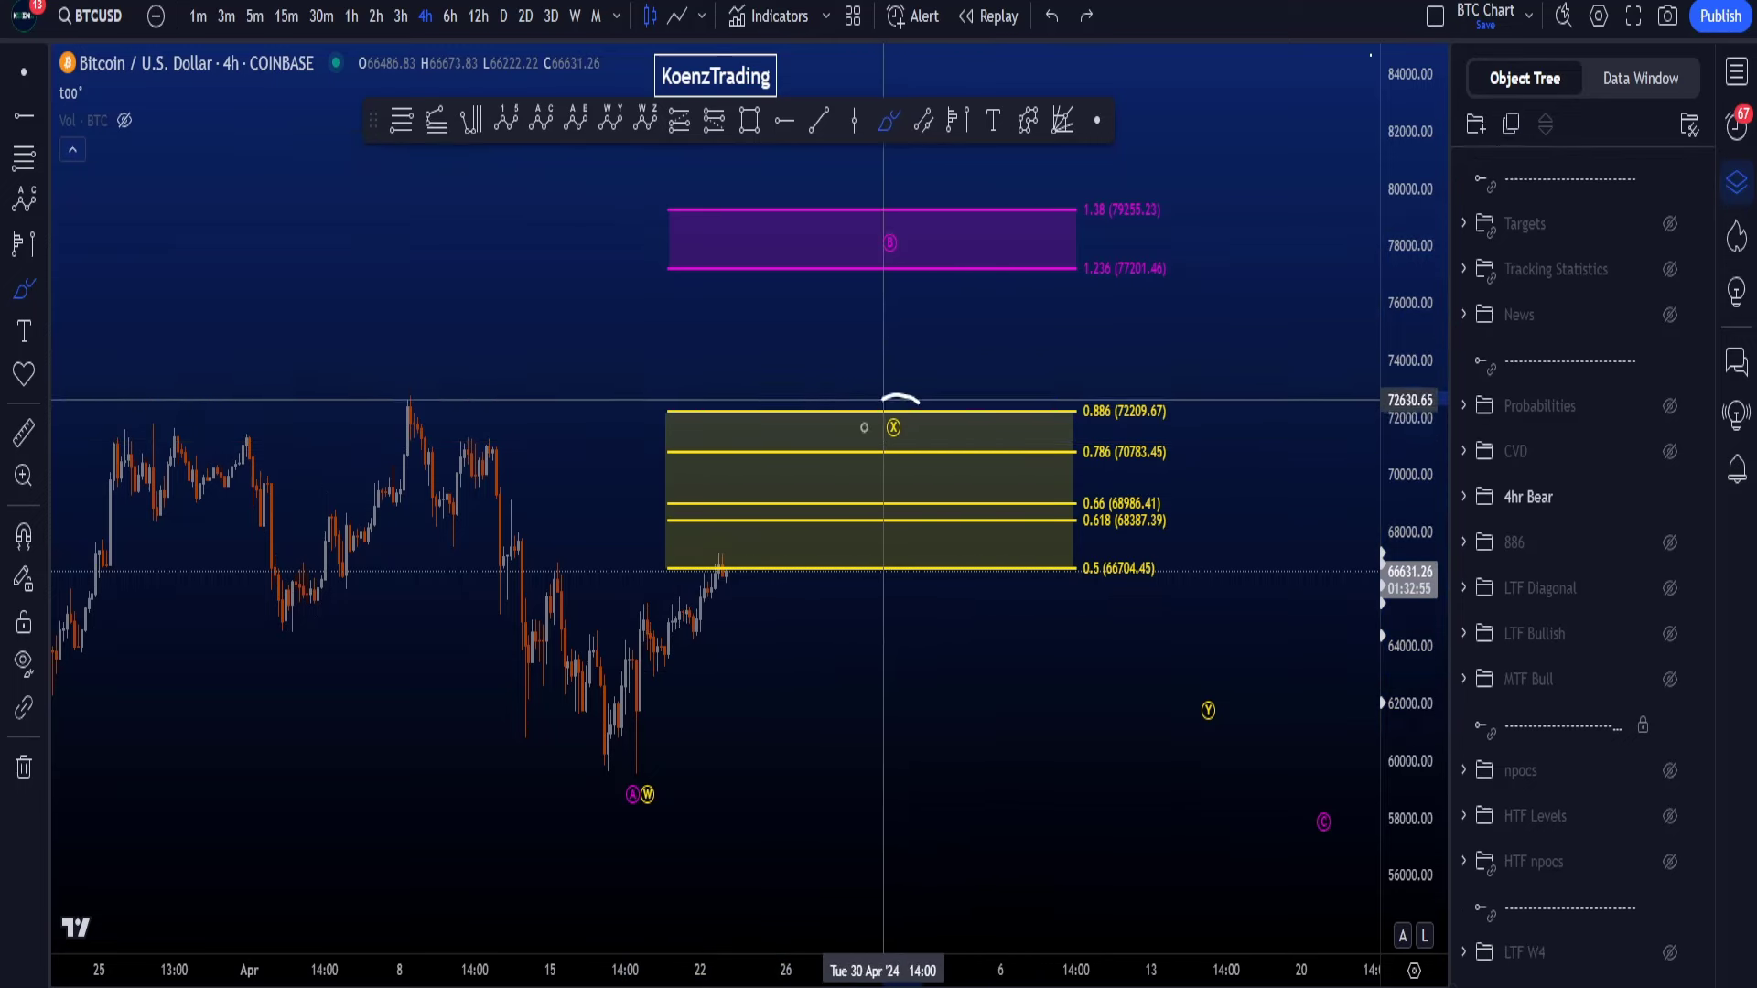
Step: Draw one brush stroke that loops the X and B labels and links them, and delete it
drag(883, 399, 907, 378)
drag(890, 199, 911, 223)
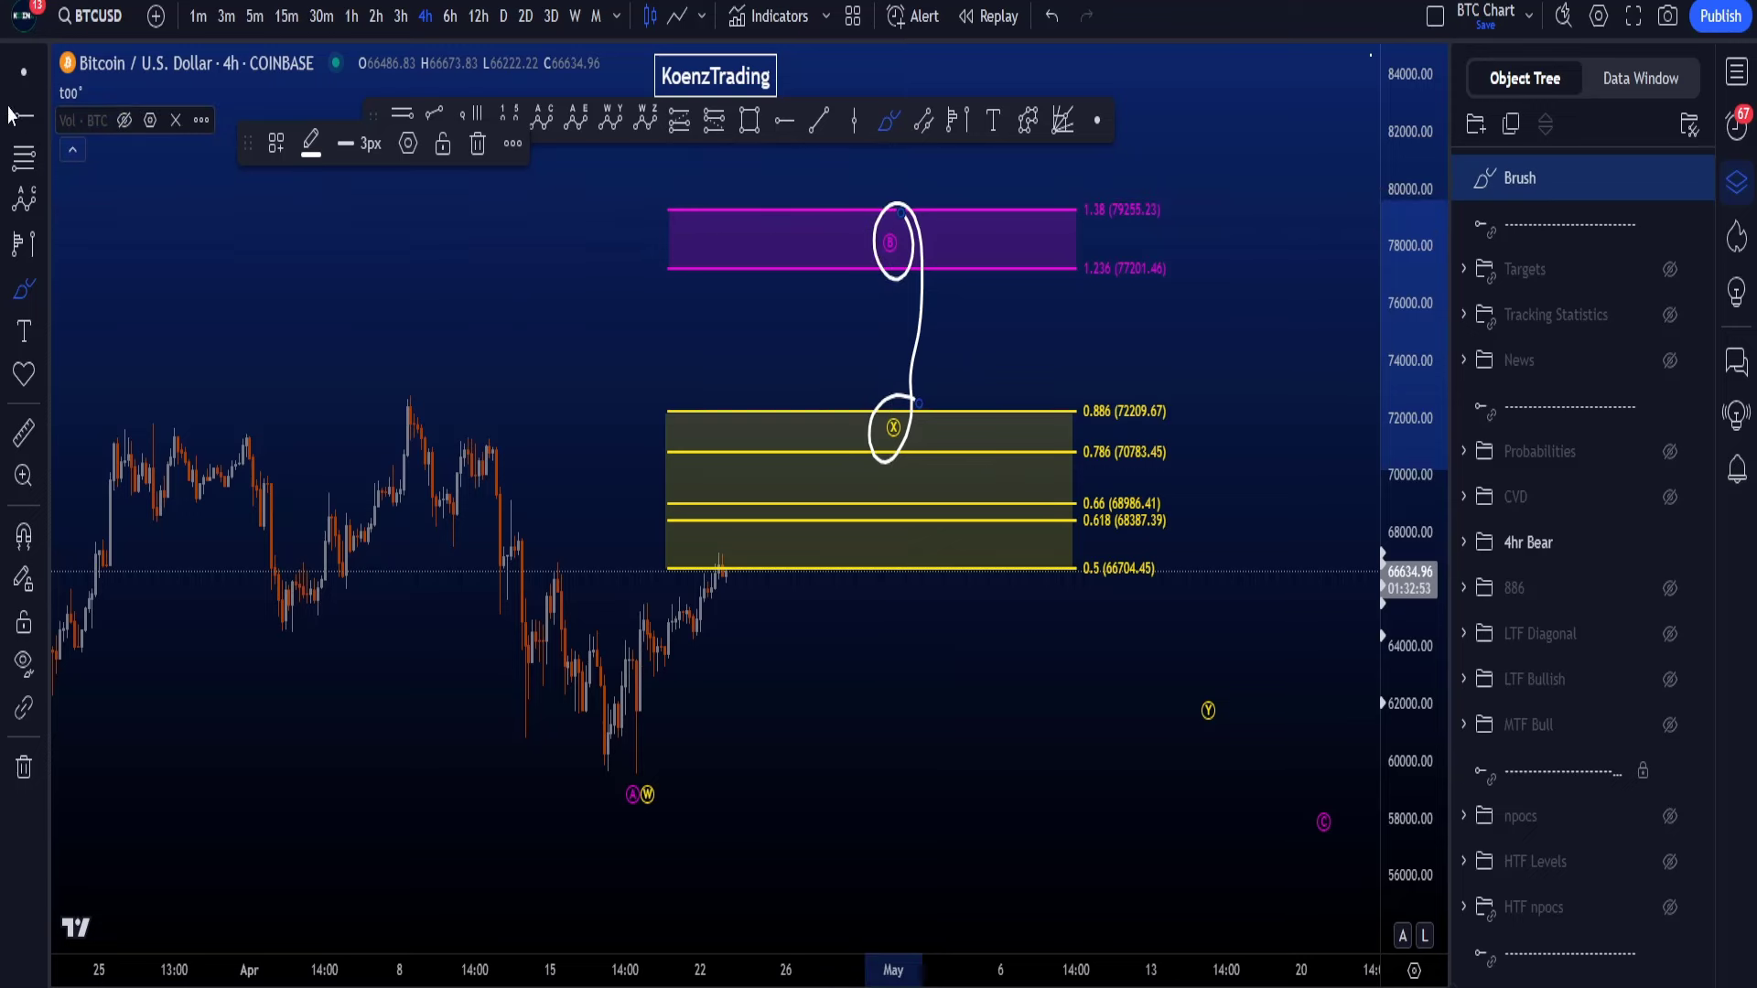
click(24, 72)
key(Delete)
Step: Trace a rise from the A/W low to the 0.618 level, a pullback near 64000 and a rise to the X label, and undo it
drag(823, 696, 731, 698)
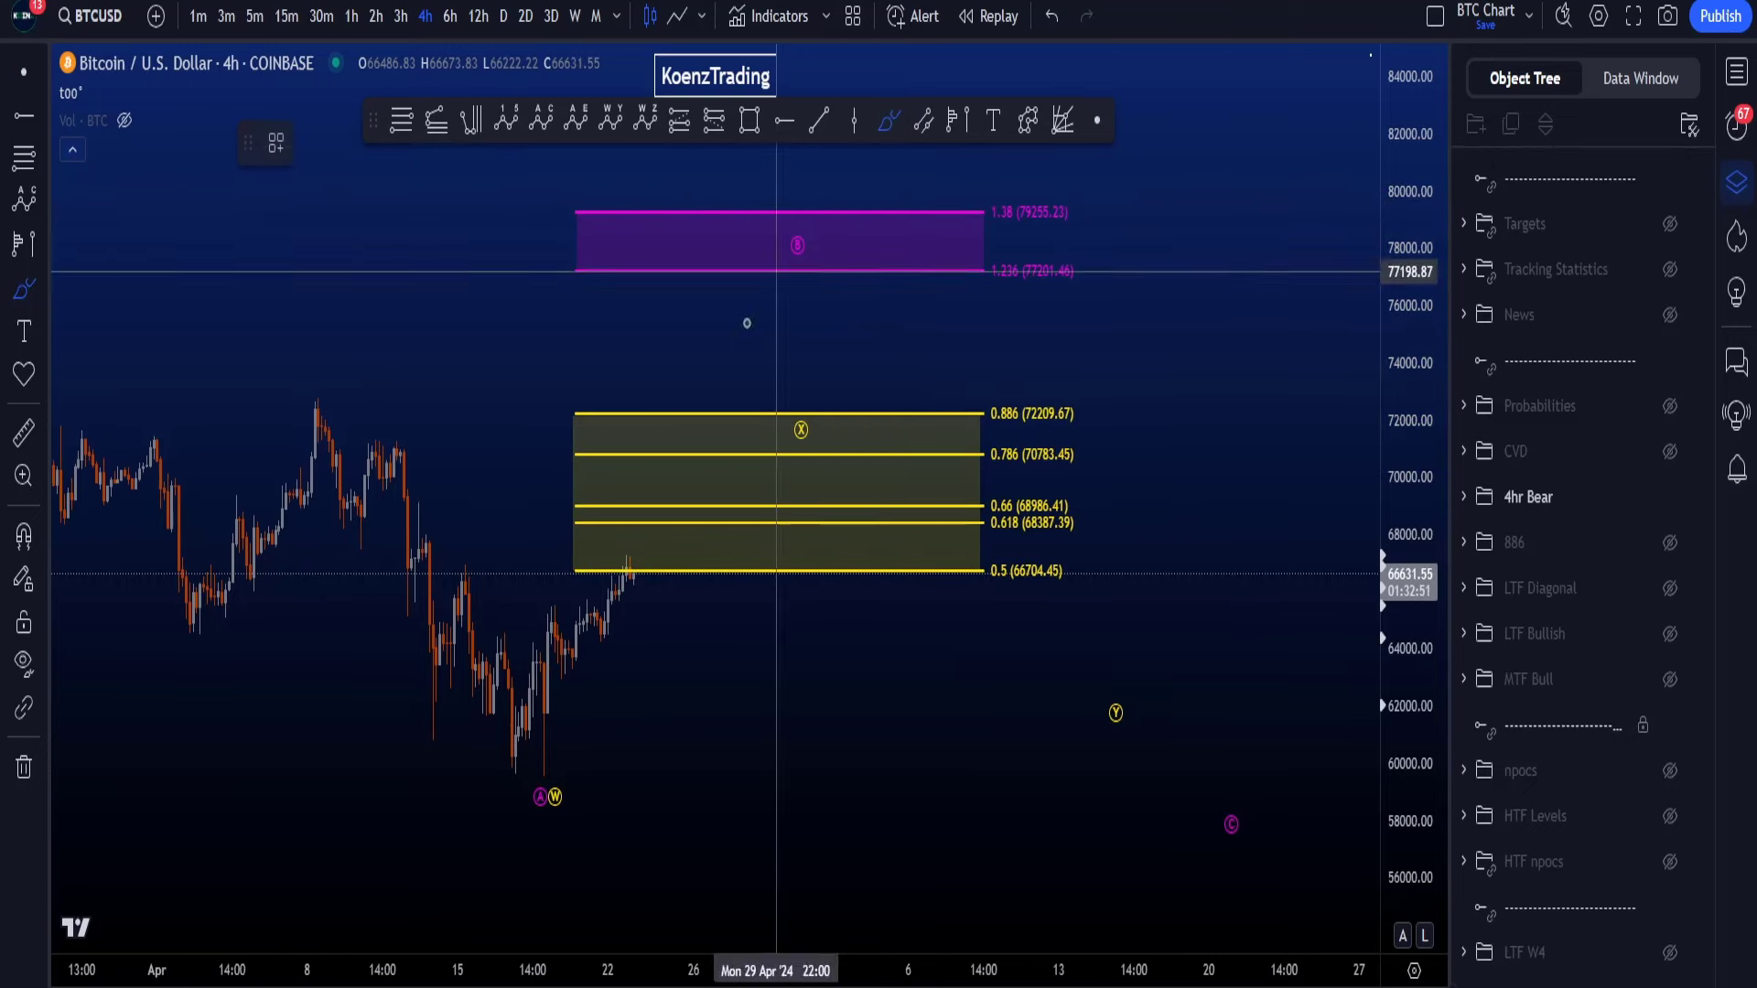
mouse_move(544, 741)
mouse_down()
mouse_move(642, 541)
mouse_move(692, 564)
mouse_up()
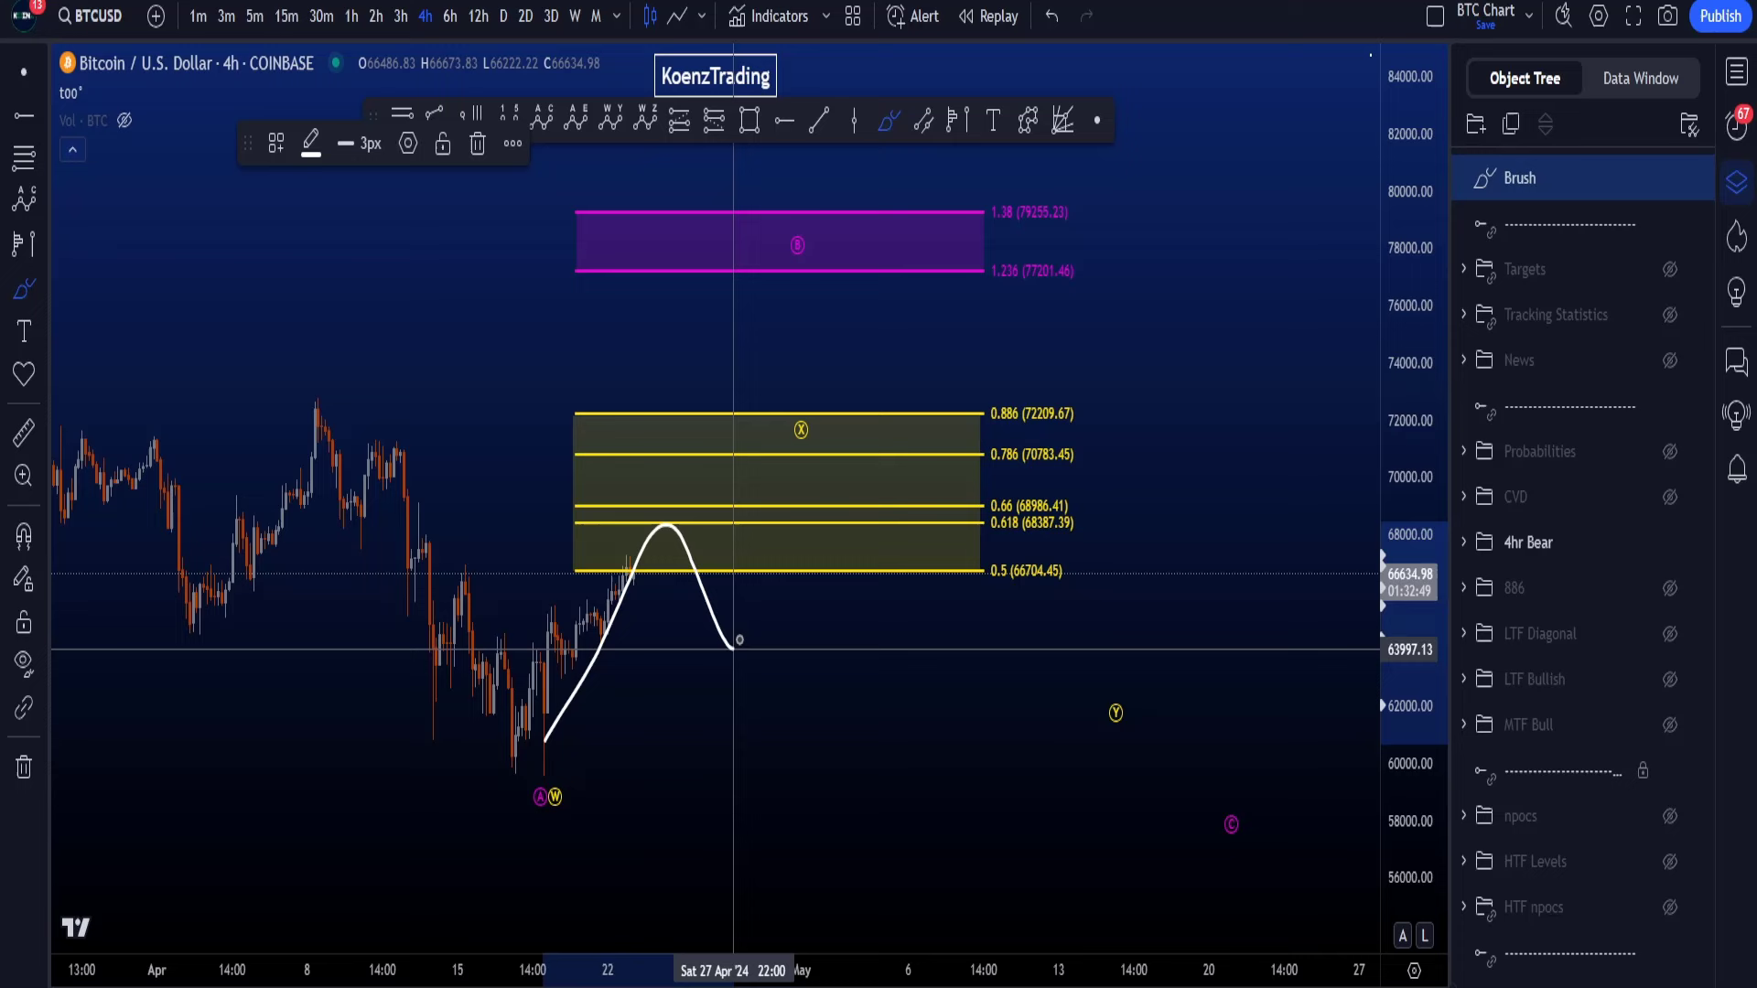
drag(737, 641, 815, 421)
key(ctrl+z)
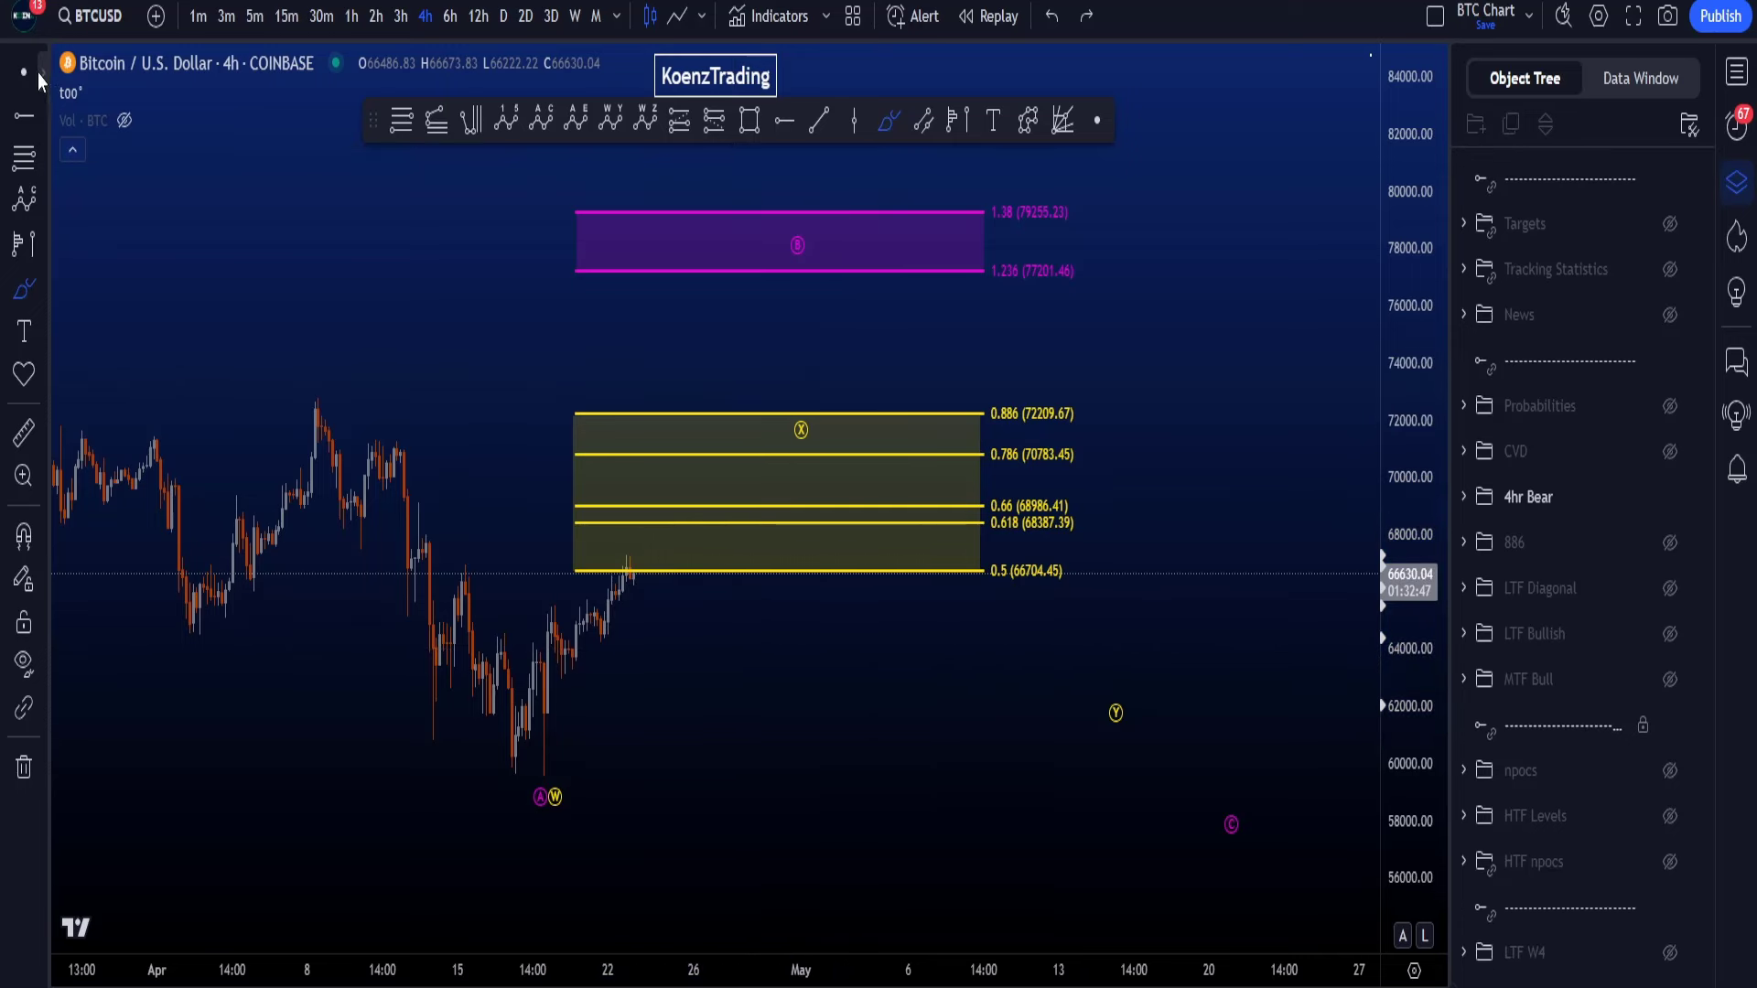
Step: Hide the 4hr Bear drawing group and show the CVD group on the 4-hour chart
key(Escape)
scroll(1071, 512, down, 3)
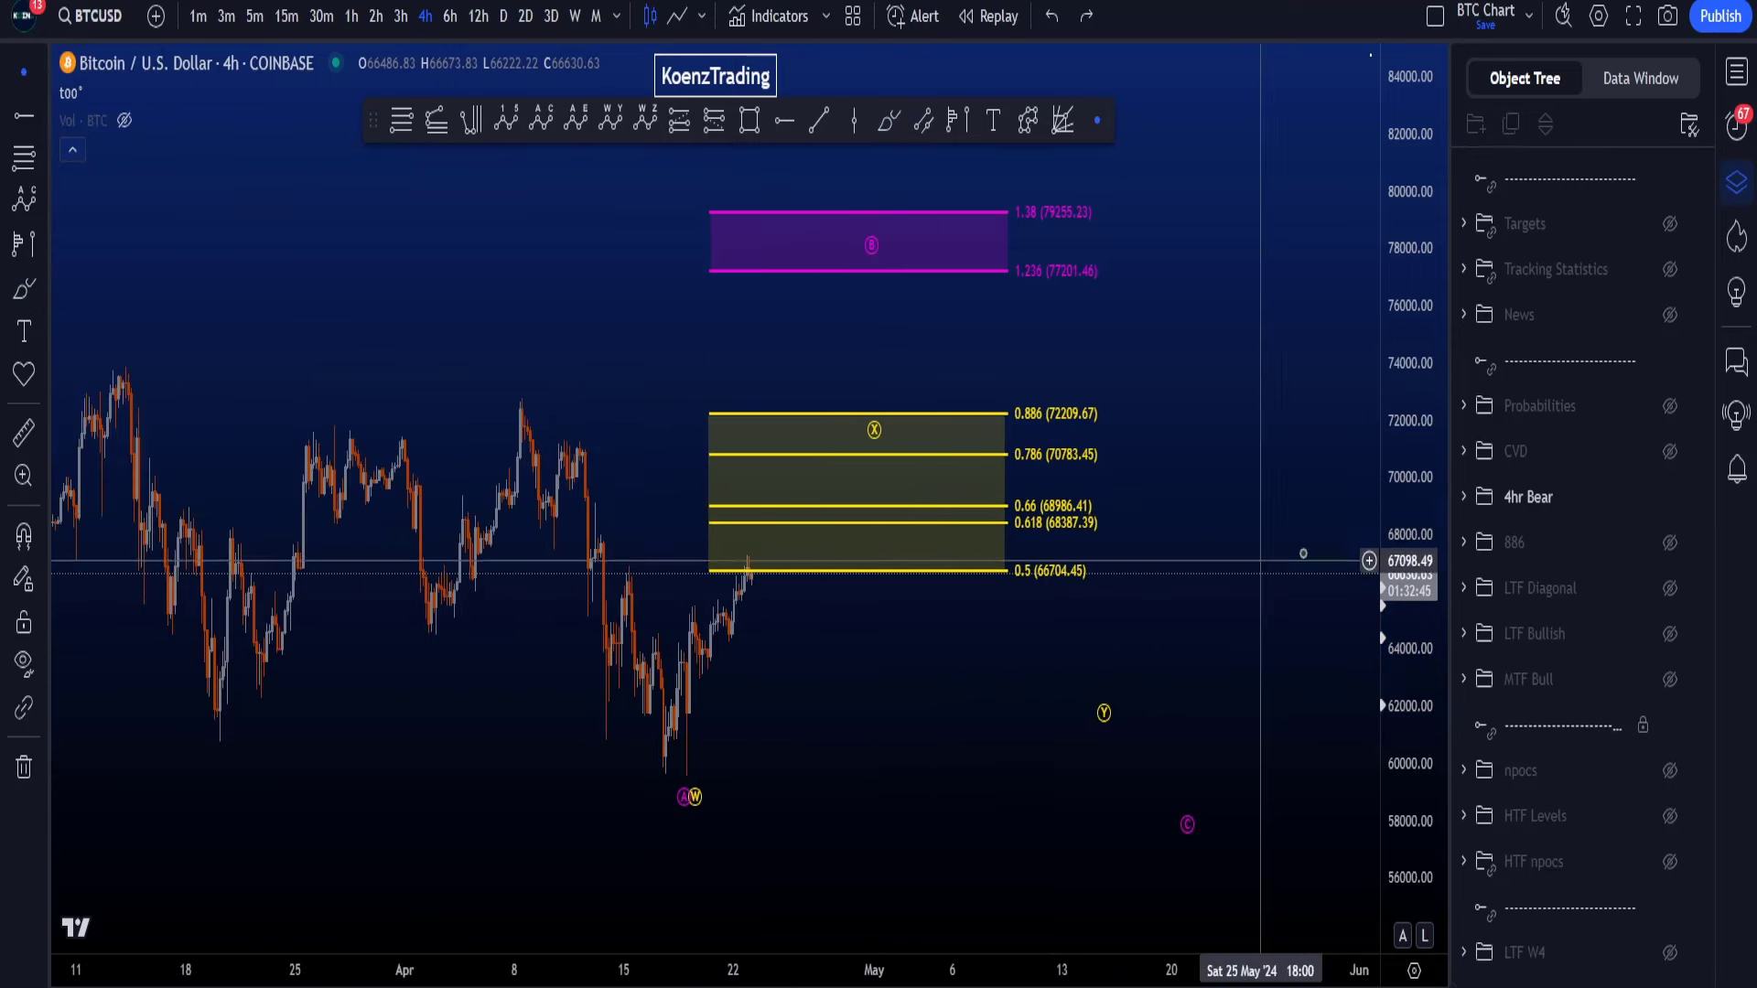
drag(1412, 563, 1424, 649)
drag(1216, 526, 1149, 526)
key(Escape)
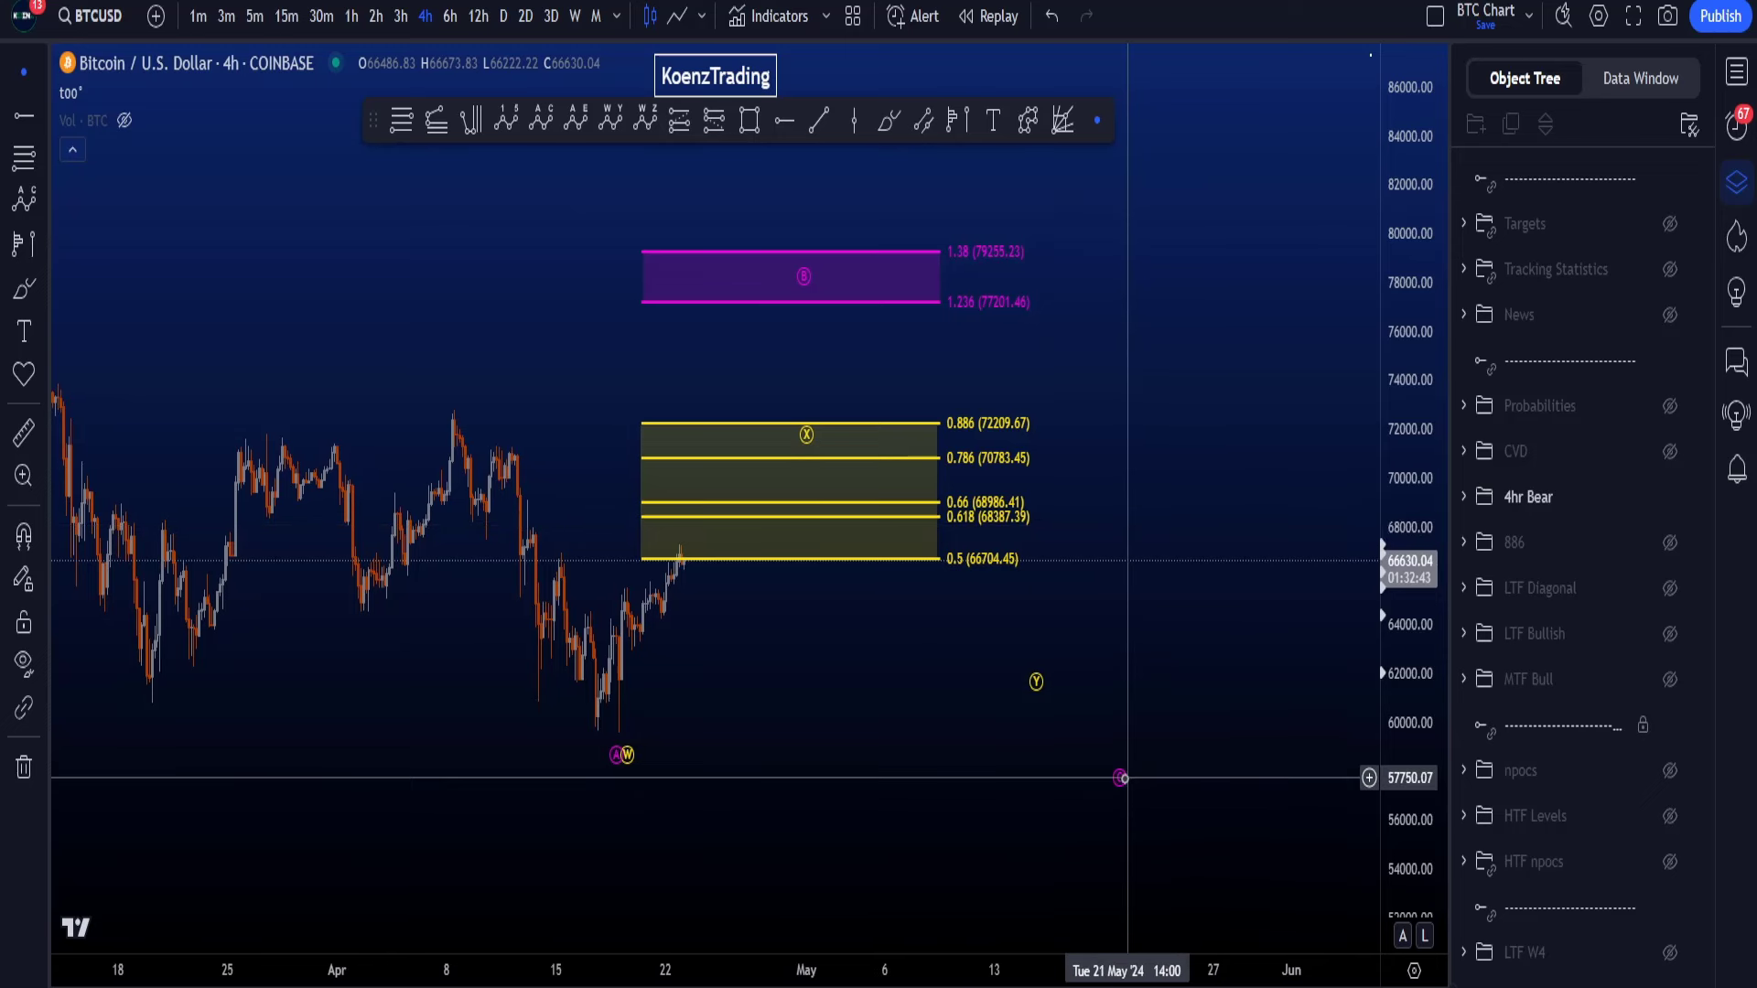
click(1667, 498)
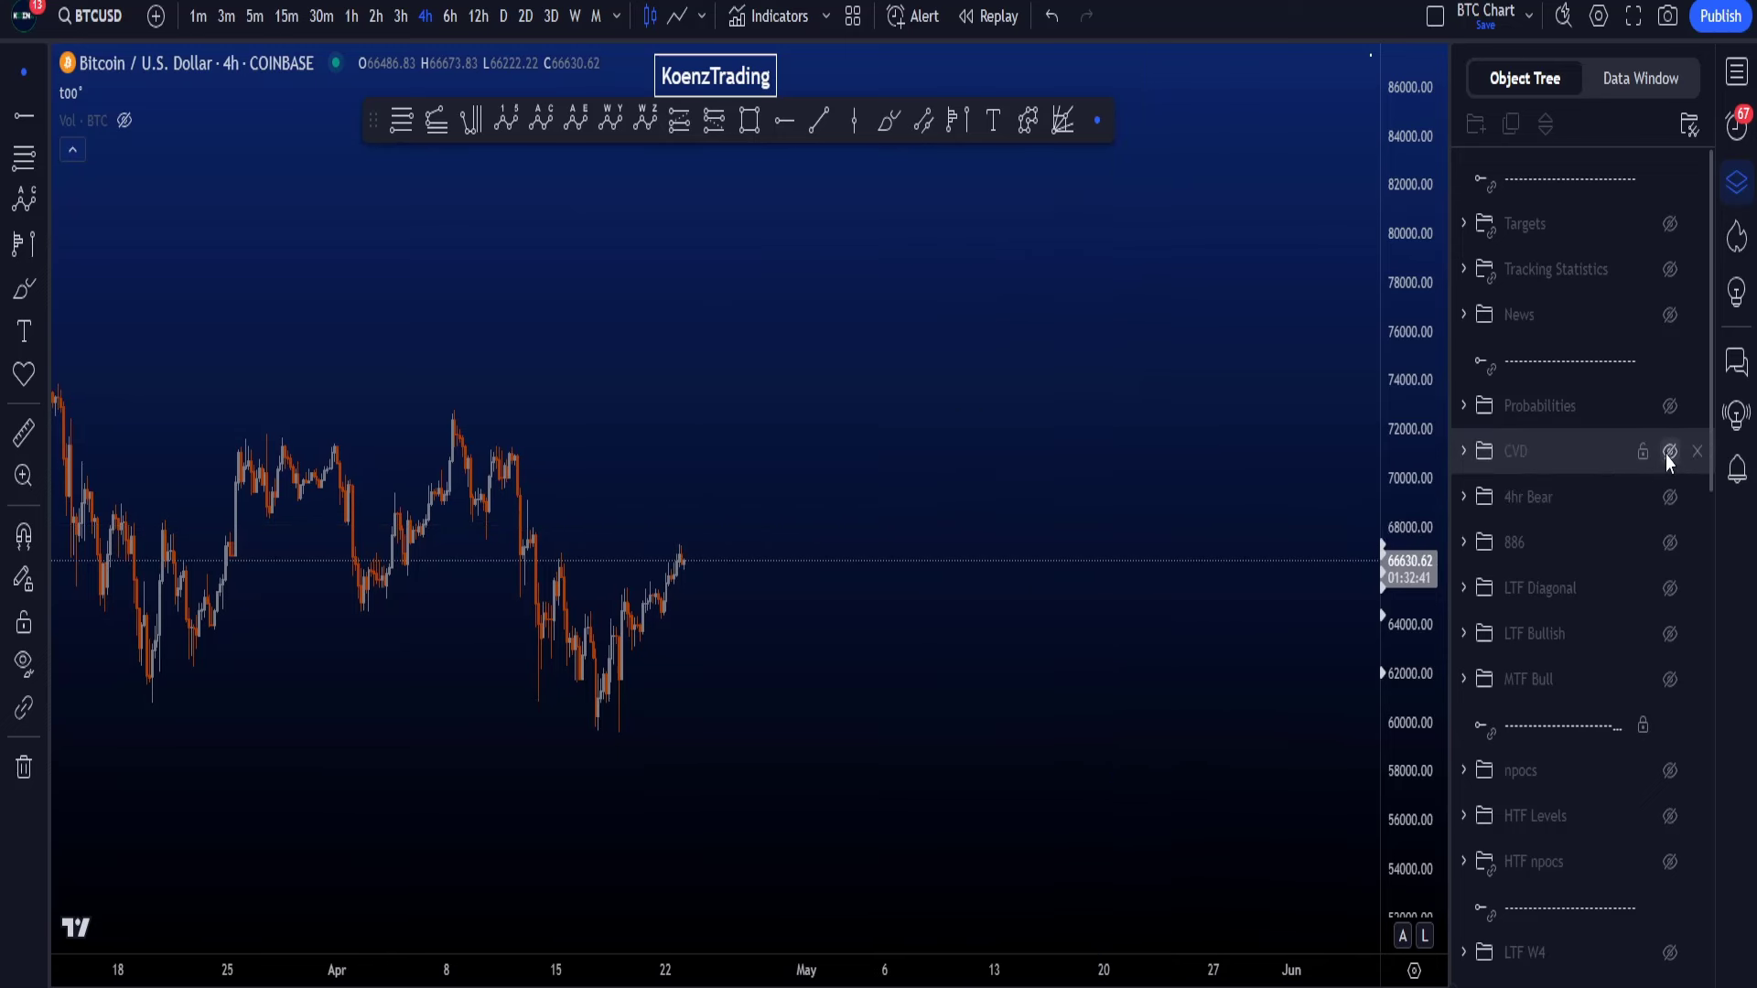
scroll(946, 203, left, 2)
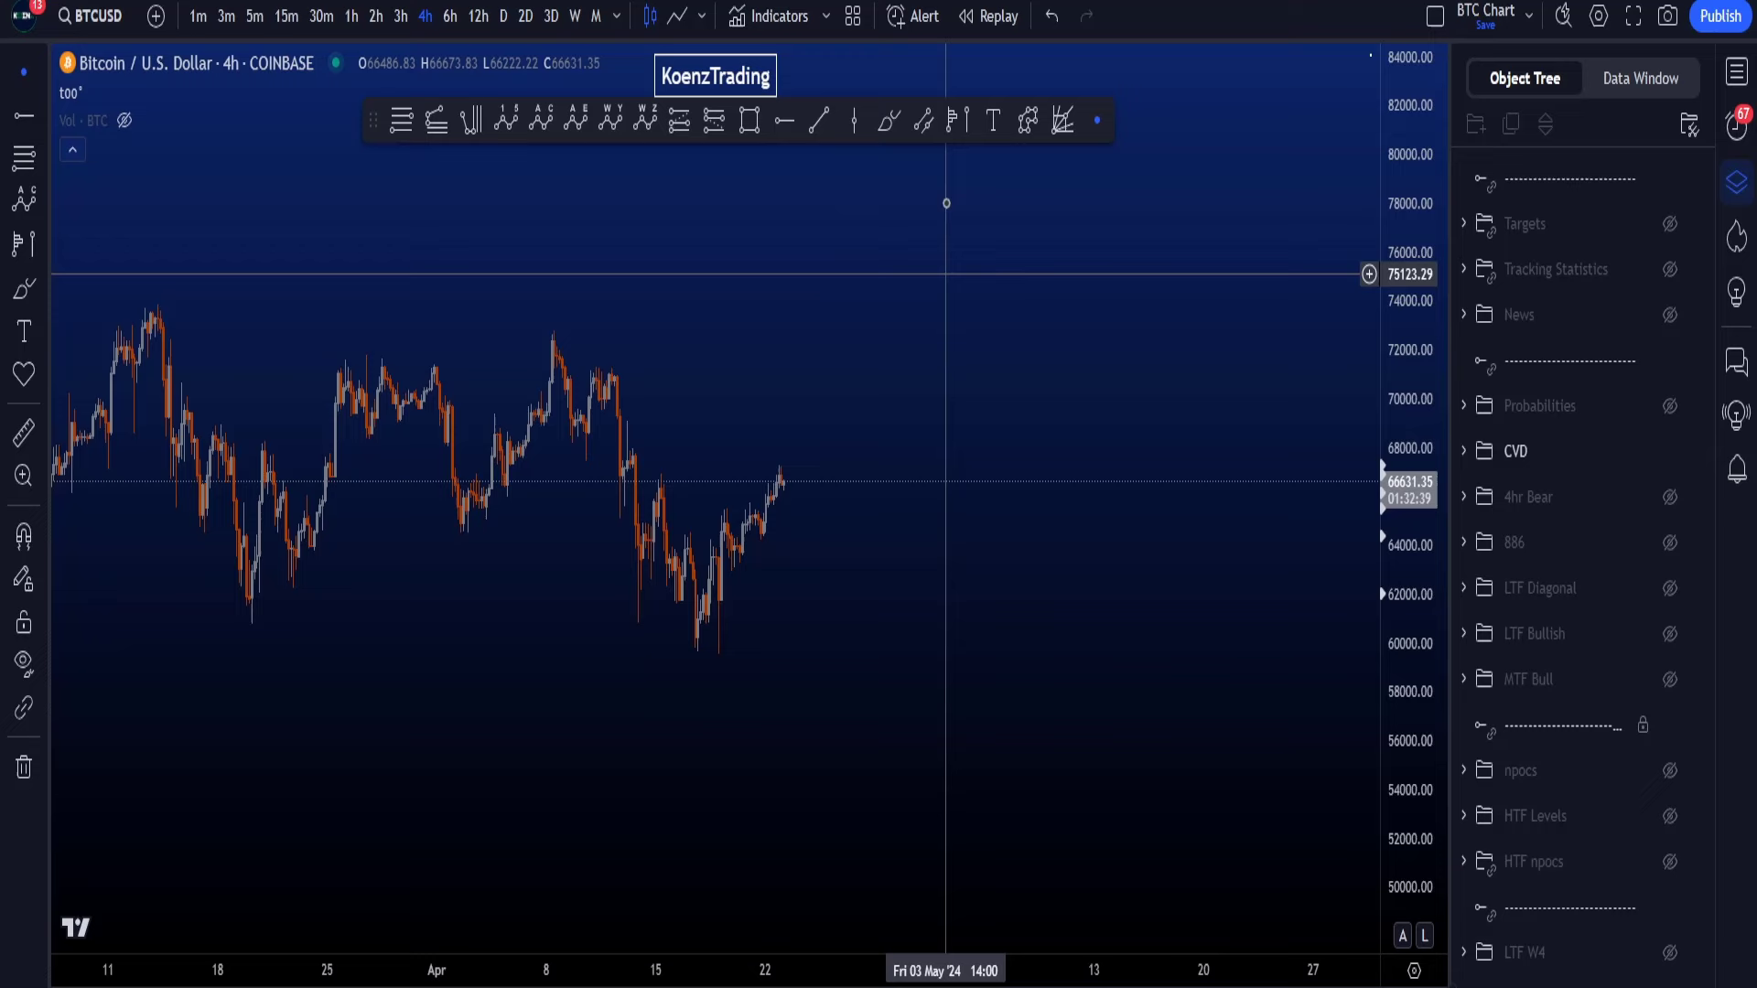
Step: Brush over the latest price and the recovery from the mid-April low up to the current candles, and remove all the strokes
mouse_move(788, 441)
mouse_down()
mouse_move(745, 467)
mouse_move(787, 447)
mouse_up()
key(Delete)
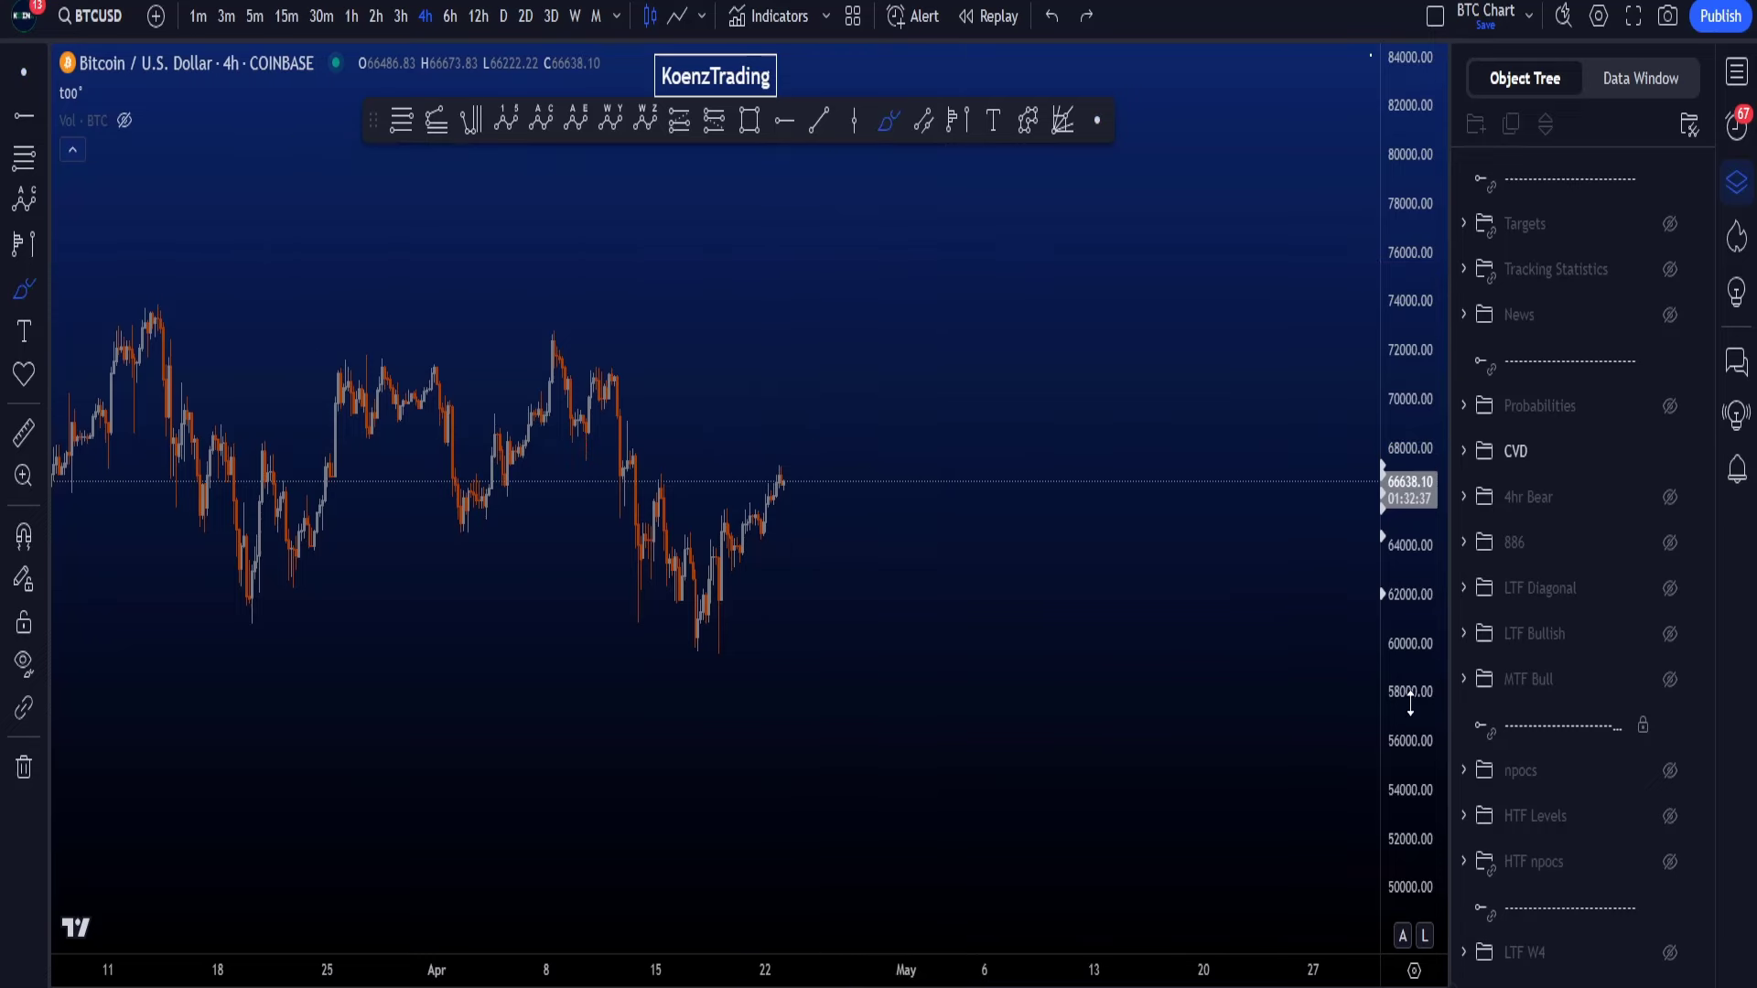
drag(1408, 705, 1408, 336)
scroll(726, 507, up, 1)
scroll(726, 505, up, 3)
mouse_move(672, 655)
mouse_down()
mouse_move(879, 458)
mouse_move(840, 465)
mouse_move(854, 430)
mouse_up()
key(ctrl+z)
key(ctrl+z)
key(ctrl+z)
key(ctrl+z)
key(ctrl+z)
key(ctrl+z)
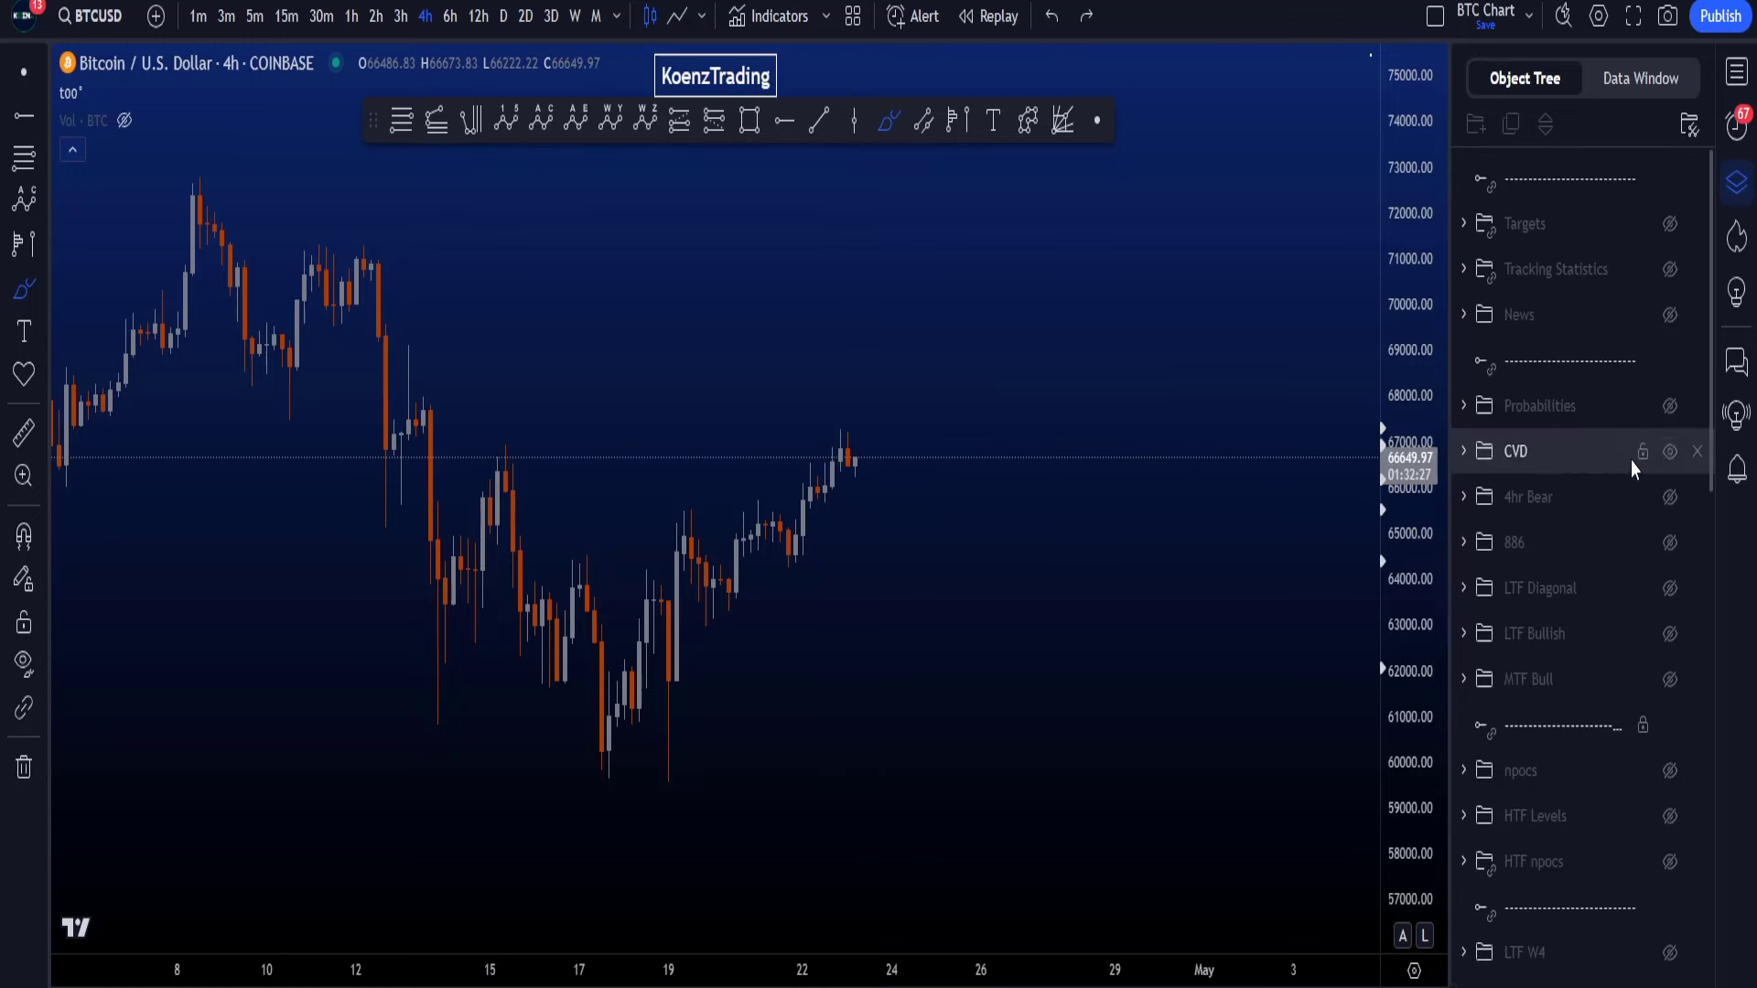
Step: Hide the CVD drawing group and show the Probabilities group with its Weekly, 4hr and 15min notes
click(1671, 405)
scroll(761, 526, down, 3)
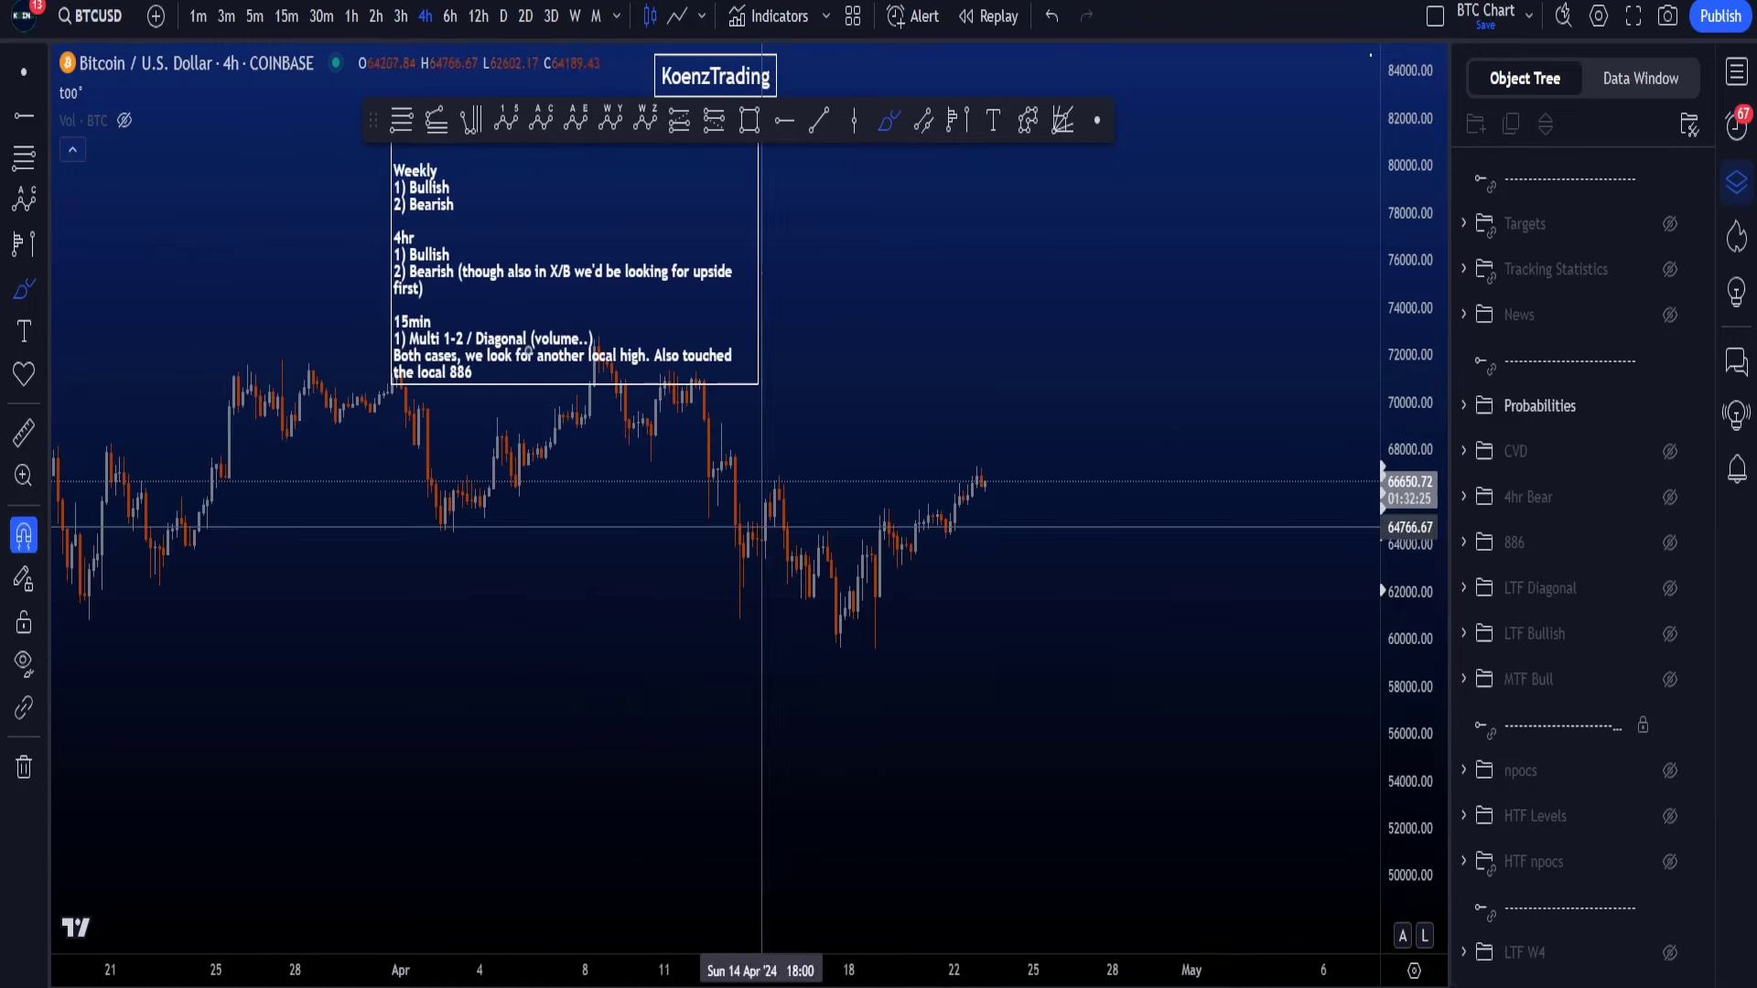
Step: Brush around the entries in the upper part of the Probabilities note on the 4-hour chart, and undo the stroke
click(18, 79)
drag(1110, 650, 1041, 750)
mouse_move(572, 406)
mouse_down()
mouse_move(776, 362)
mouse_move(893, 364)
mouse_up()
mouse_move(741, 286)
mouse_down()
mouse_move(639, 298)
mouse_move(772, 245)
mouse_move(671, 294)
mouse_up()
key(ctrl+z)
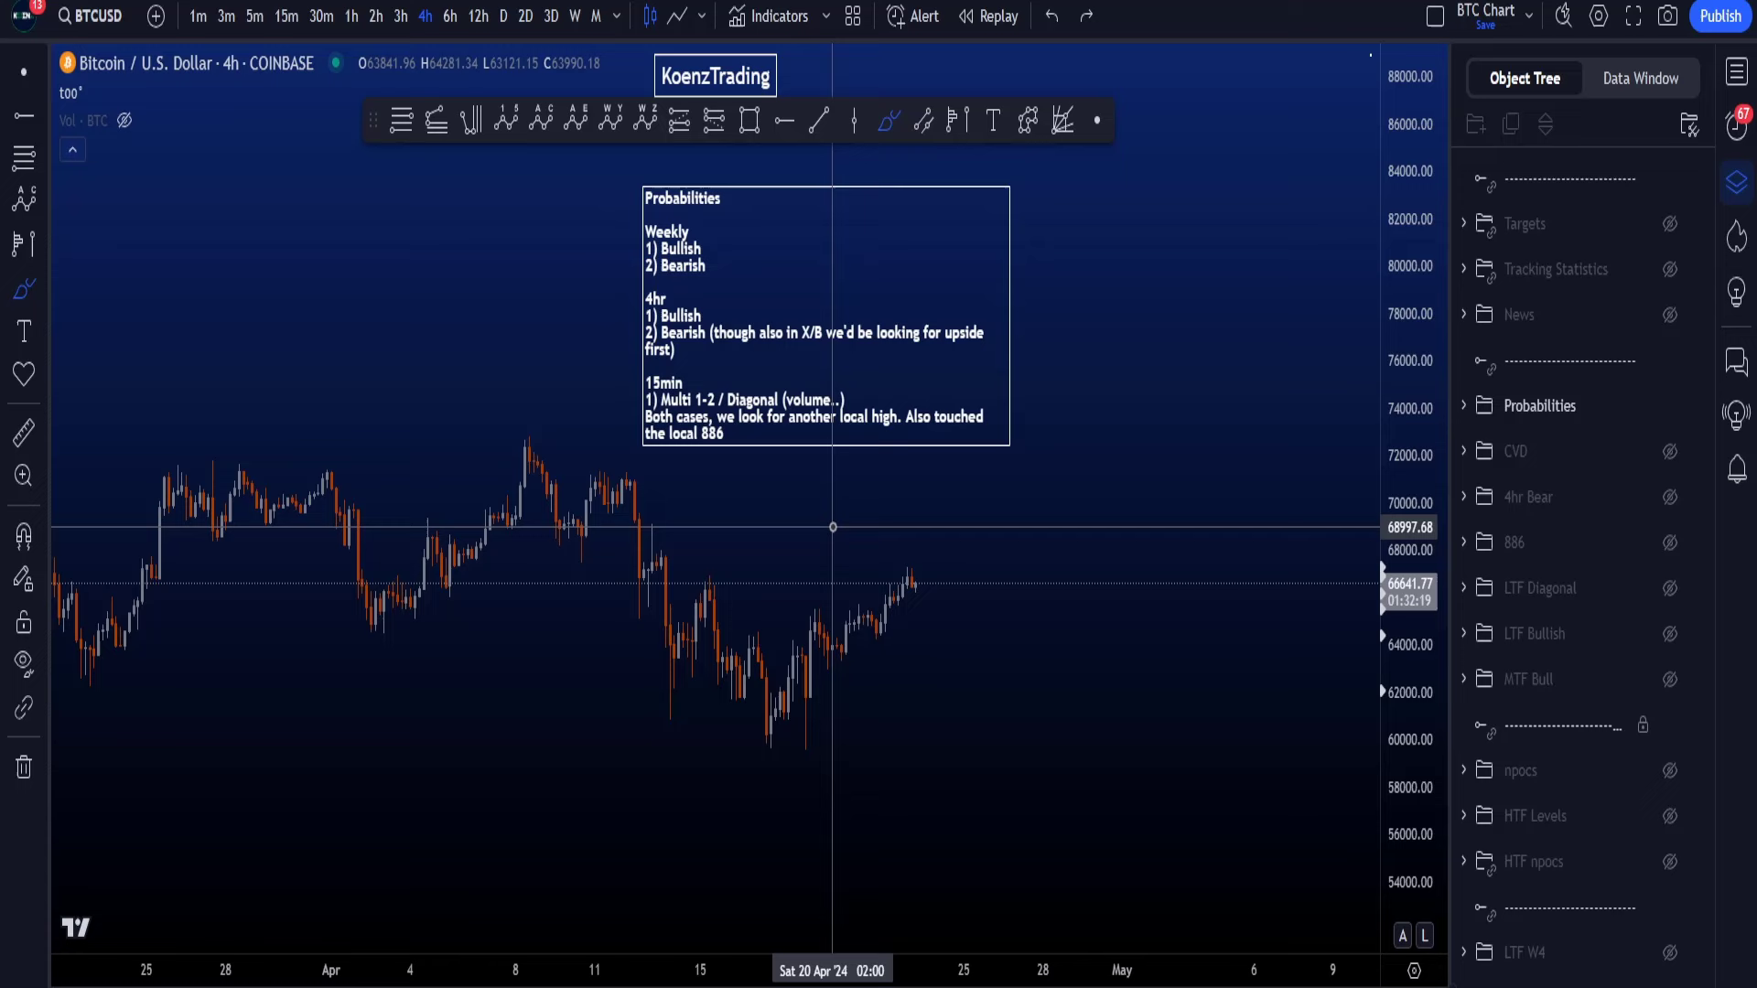
Step: Brush over the mid-March high, outline the whole range from that high to the latest candles, and undo both strokes
scroll(832, 527, down, 2)
drag(80, 413, 266, 419)
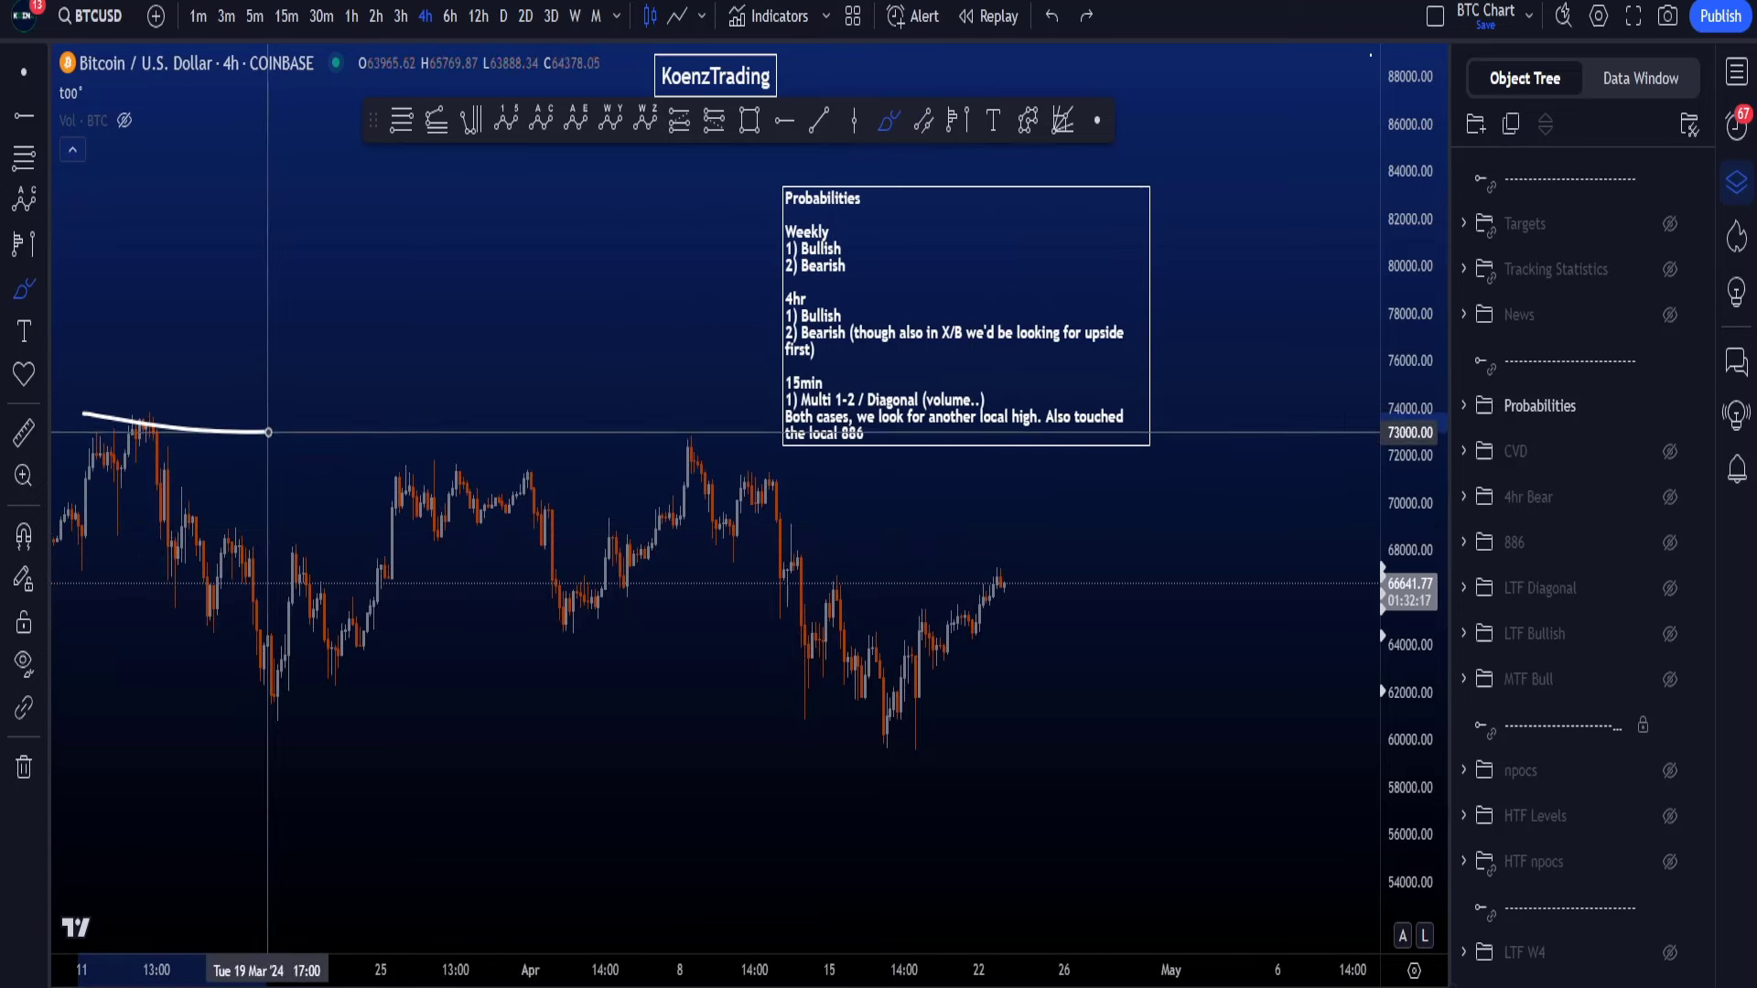
key(ctrl+z)
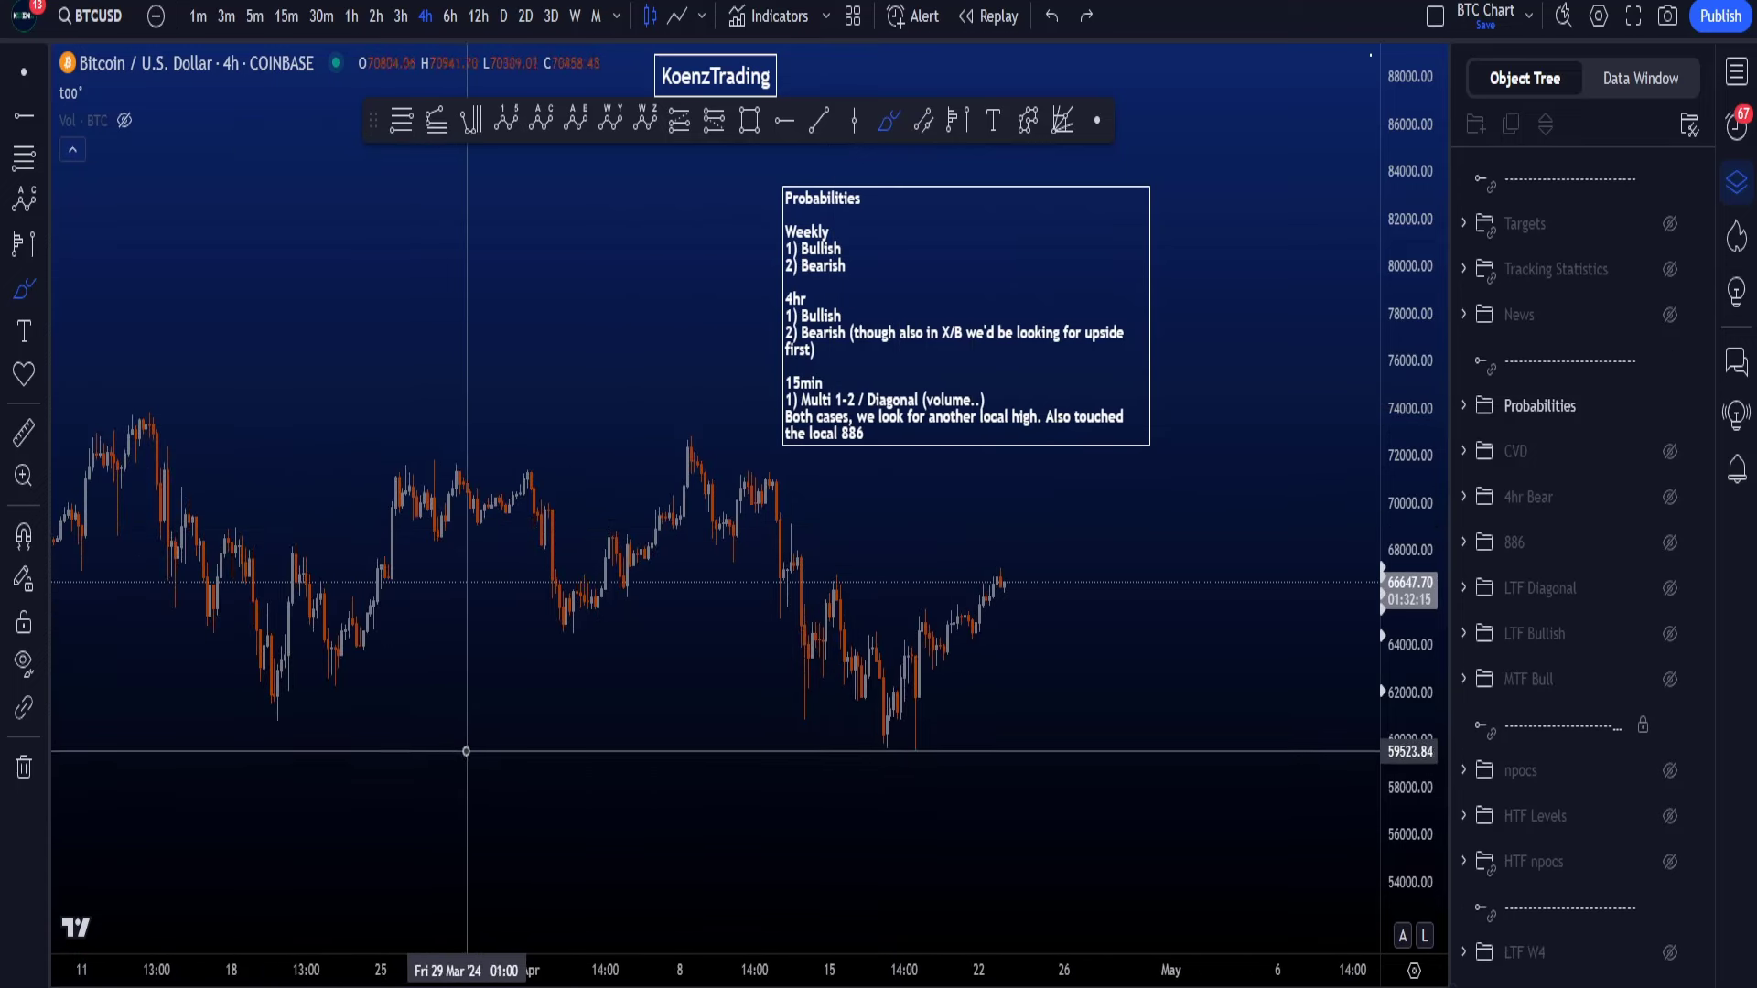
mouse_move(1416, 615)
mouse_down()
mouse_move(1152, 847)
mouse_move(1144, 828)
mouse_up()
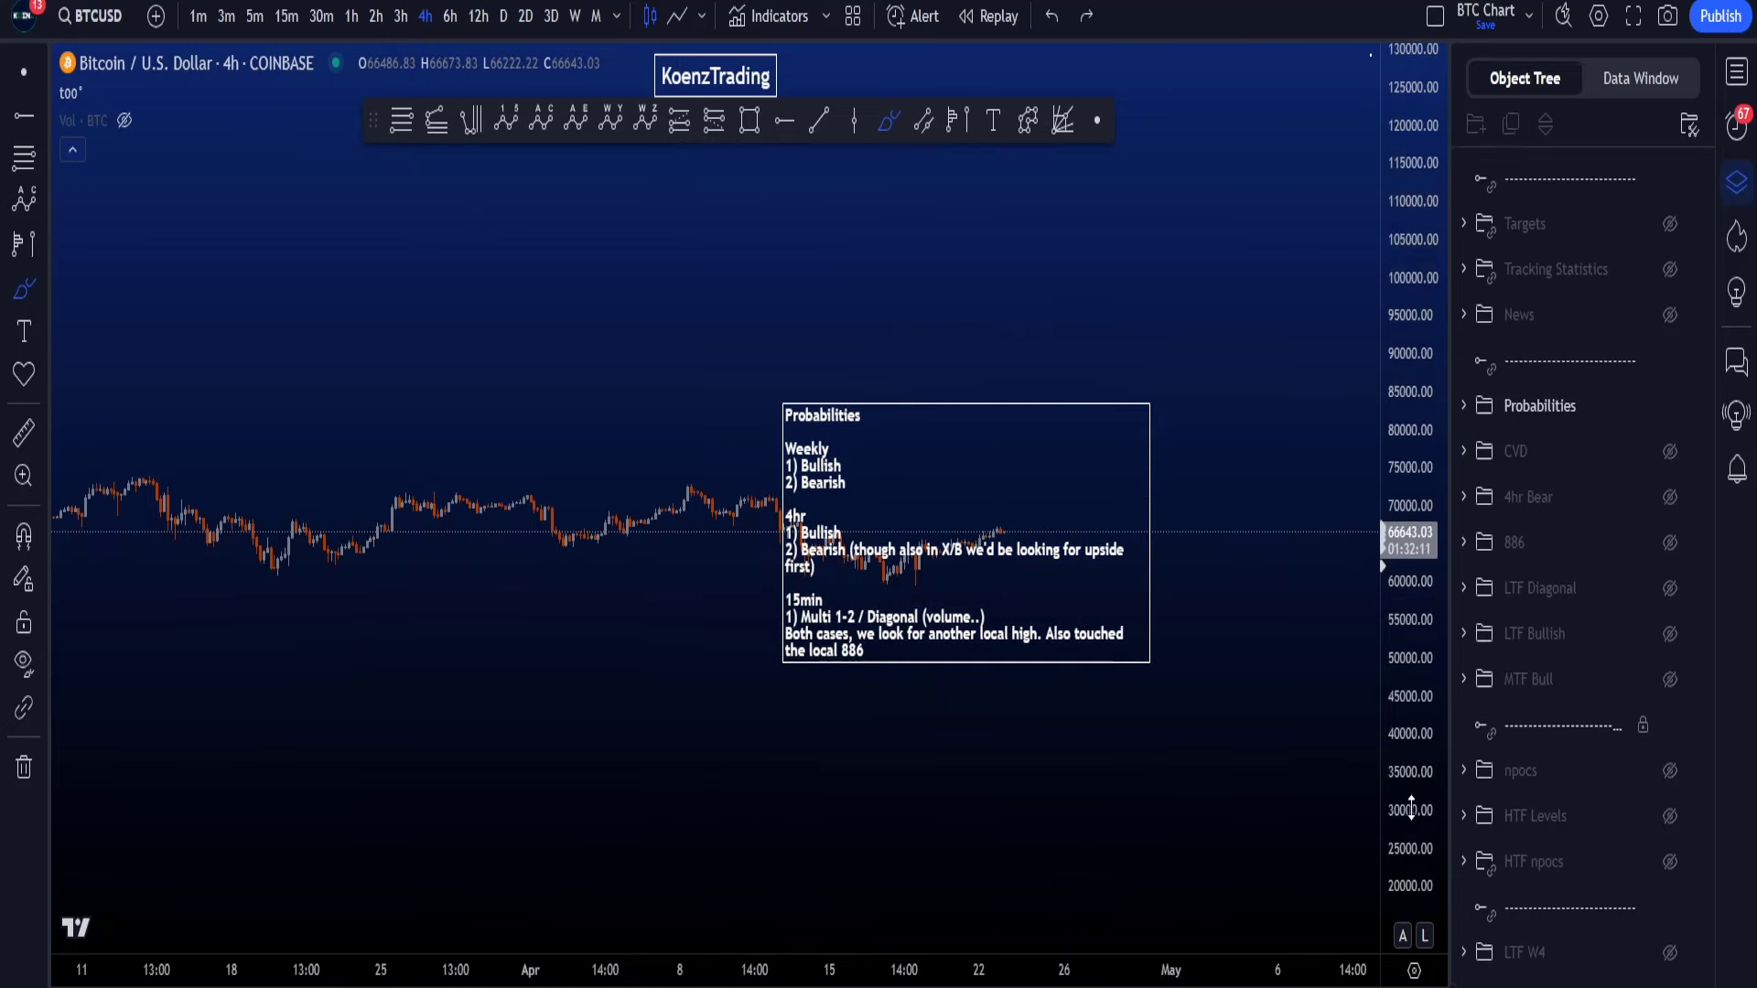
drag(1411, 808, 1387, 308)
drag(1408, 705, 1395, 622)
drag(1026, 771, 166, 358)
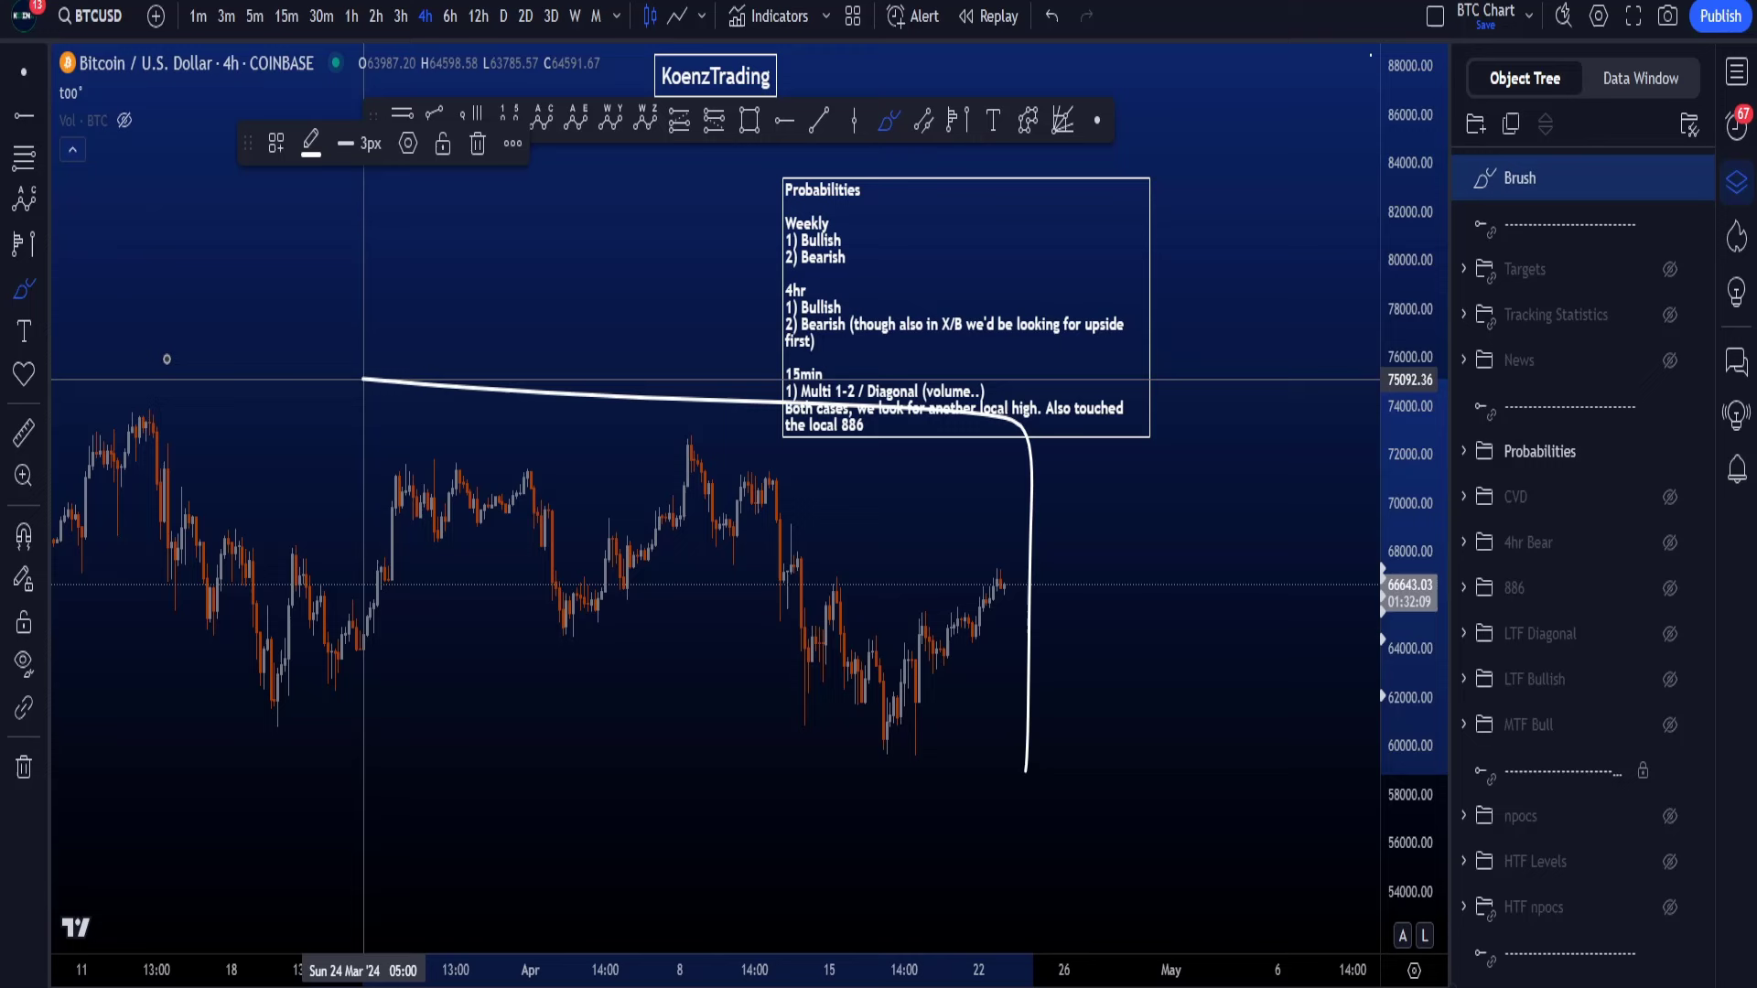
mouse_move(363, 378)
mouse_down()
mouse_move(110, 704)
mouse_move(1027, 878)
mouse_move(1034, 641)
mouse_move(1015, 737)
mouse_up()
key(ctrl+z)
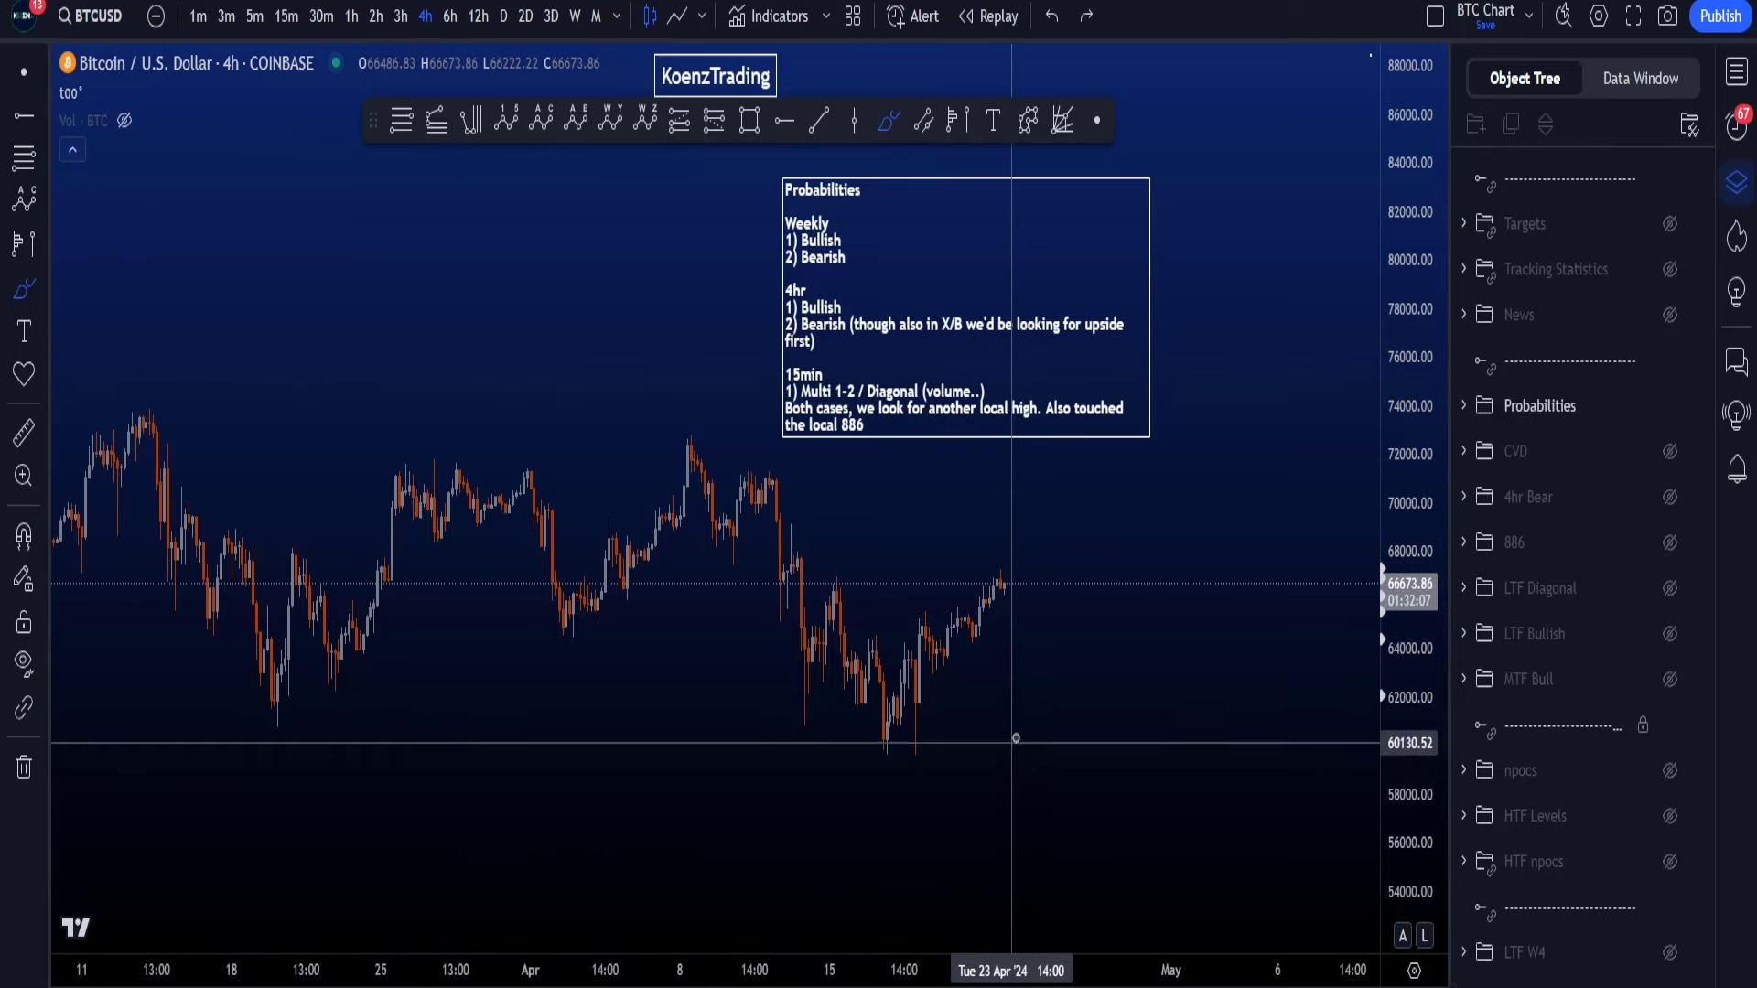
Step: Mark the mid-April low, sketch an arrow rising from it to about 69000, and undo all the strokes
mouse_move(917, 699)
mouse_down()
mouse_move(887, 812)
mouse_move(918, 815)
mouse_up()
key(ctrl+z)
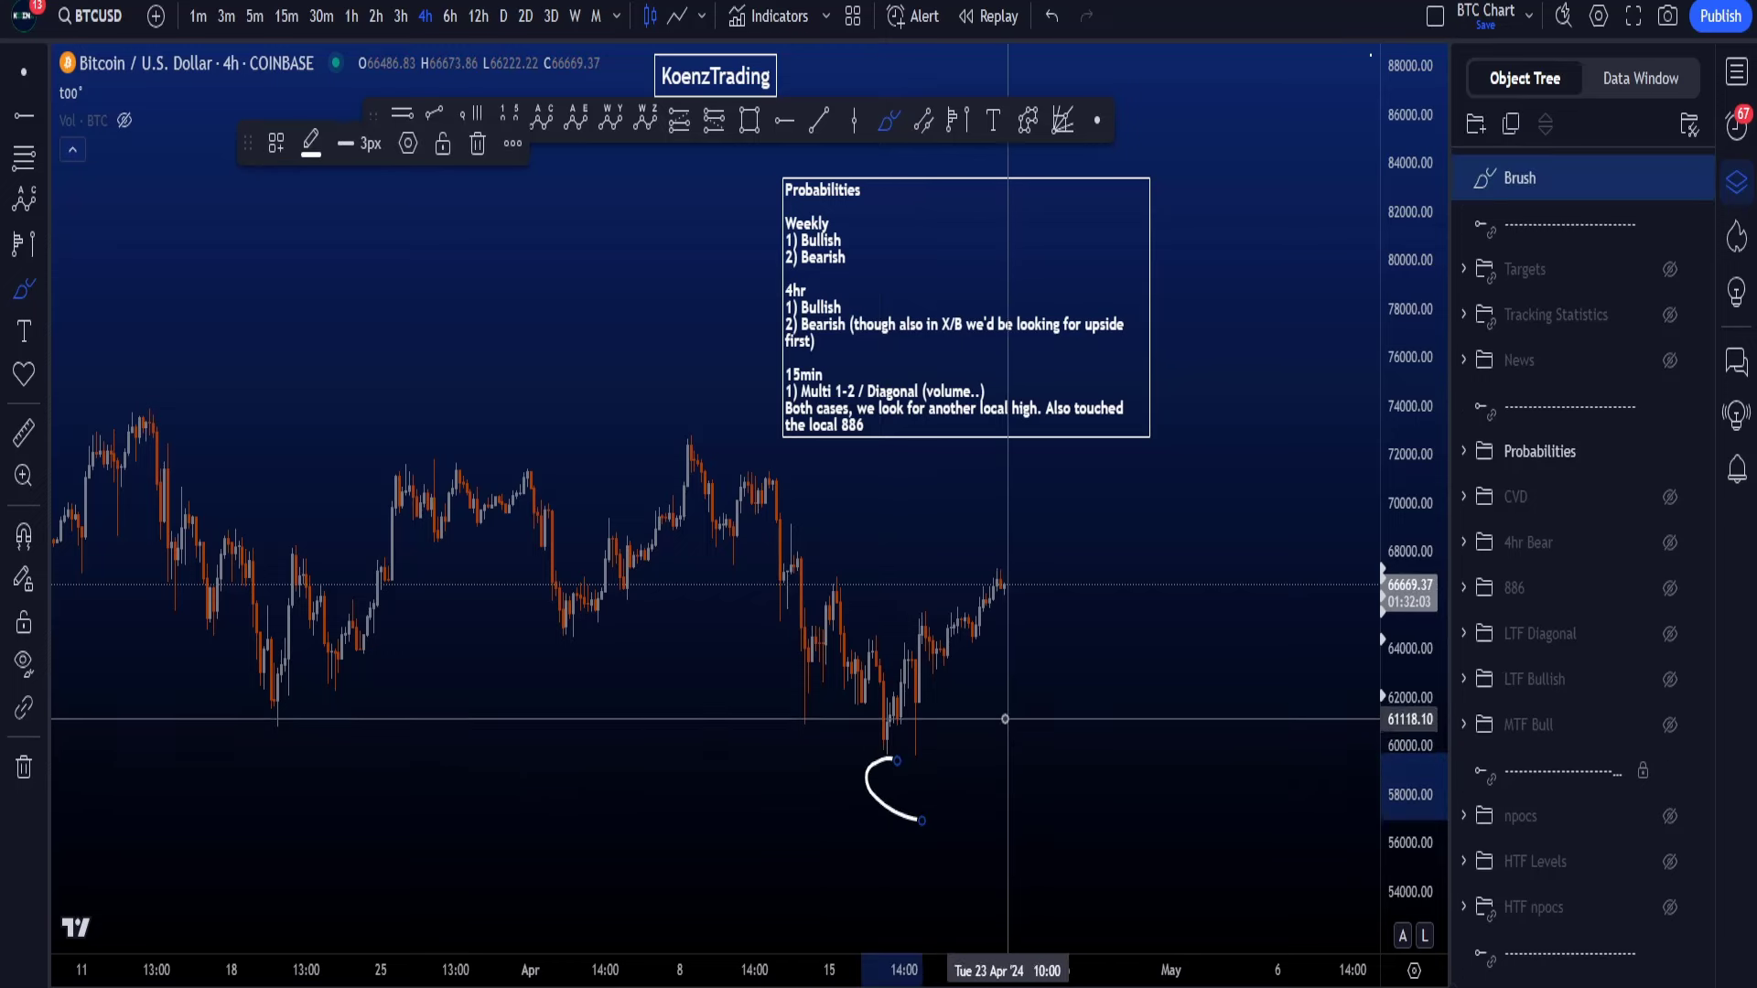
key(ctrl+z)
mouse_move(915, 732)
mouse_down()
mouse_move(984, 574)
mouse_move(1075, 521)
mouse_up()
mouse_move(1050, 547)
mouse_down()
mouse_move(1087, 477)
mouse_move(1107, 546)
mouse_up()
key(ctrl+z)
key(ctrl+z)
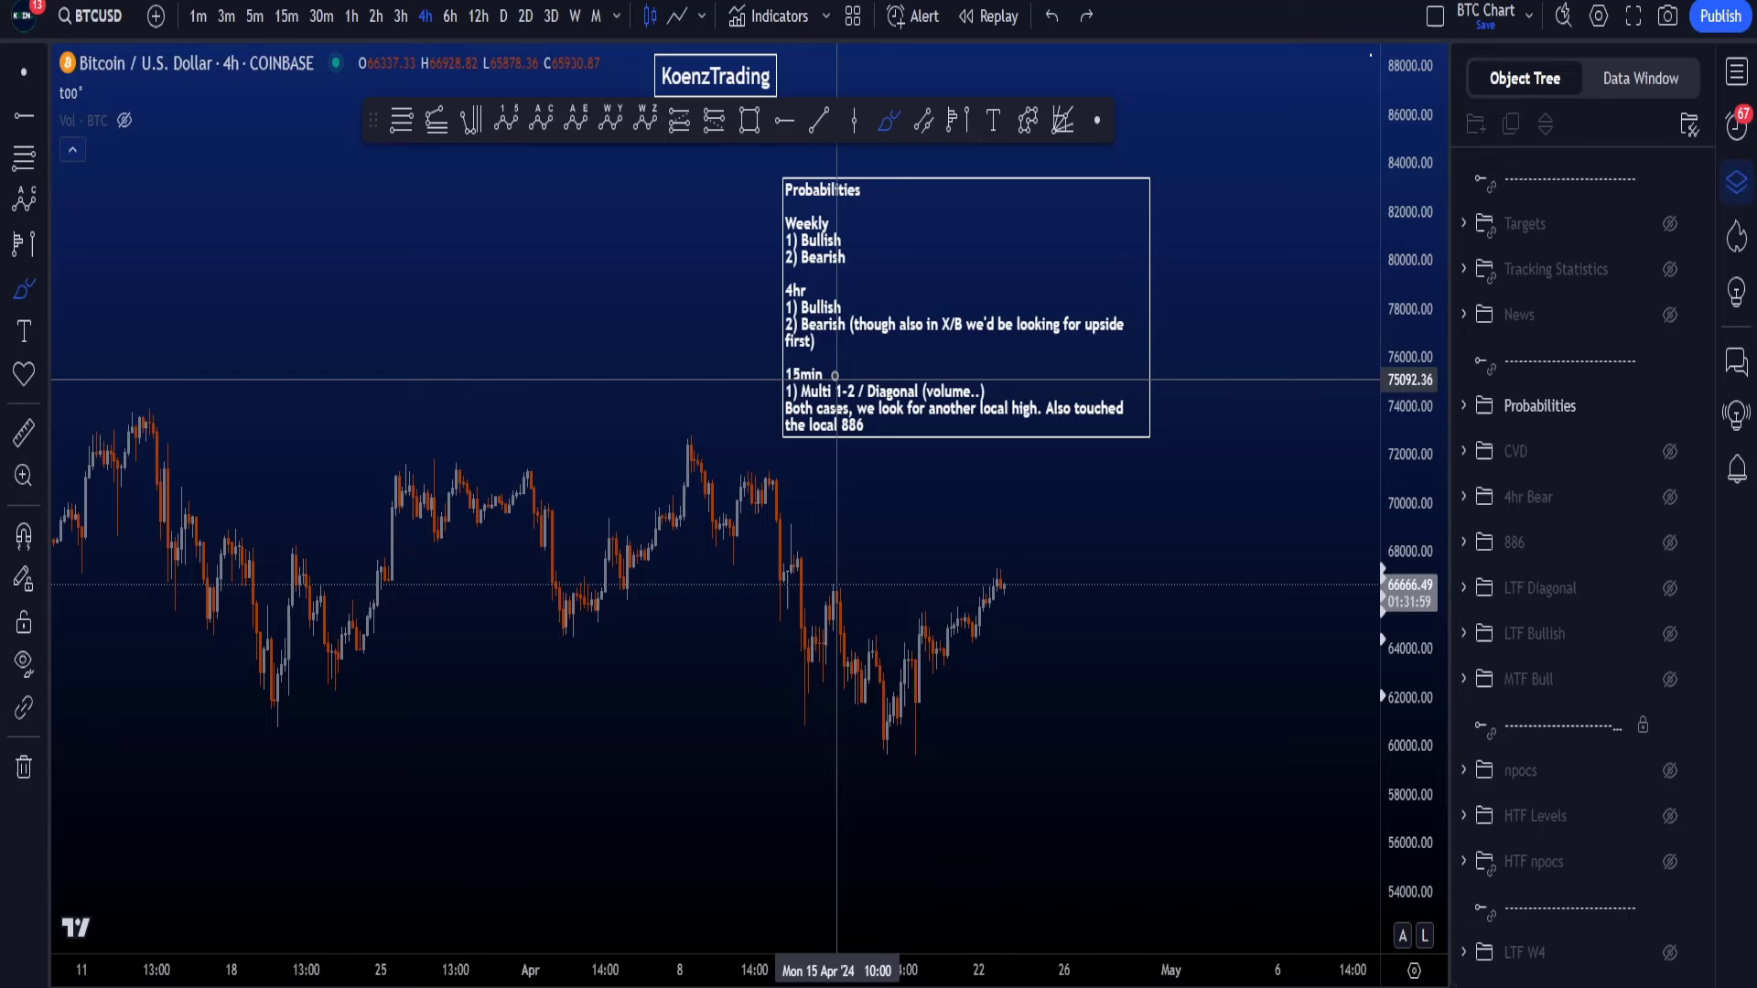
Step: Circle the 4hr Bearish entry, trace a rise from the April low, a pullback and a rise to about 73000, and undo the strokes
mouse_move(851, 362)
mouse_down()
mouse_move(1135, 315)
mouse_move(915, 284)
mouse_up()
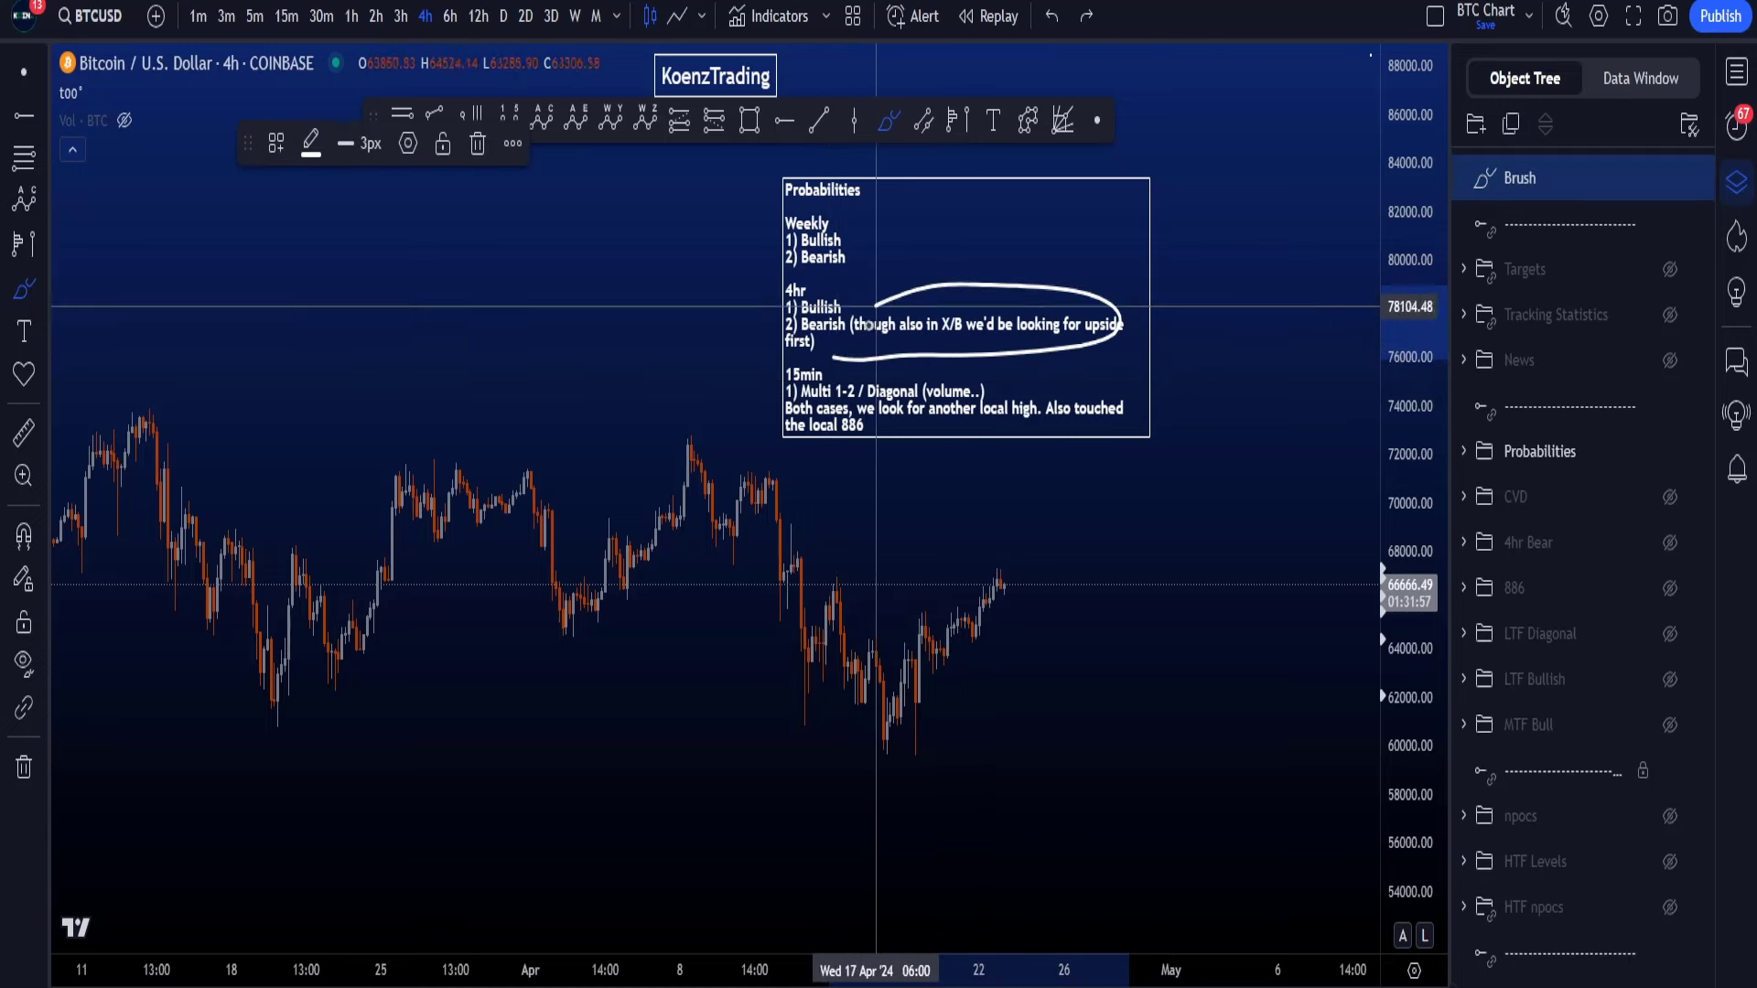
key(ctrl+z)
drag(903, 736, 994, 554)
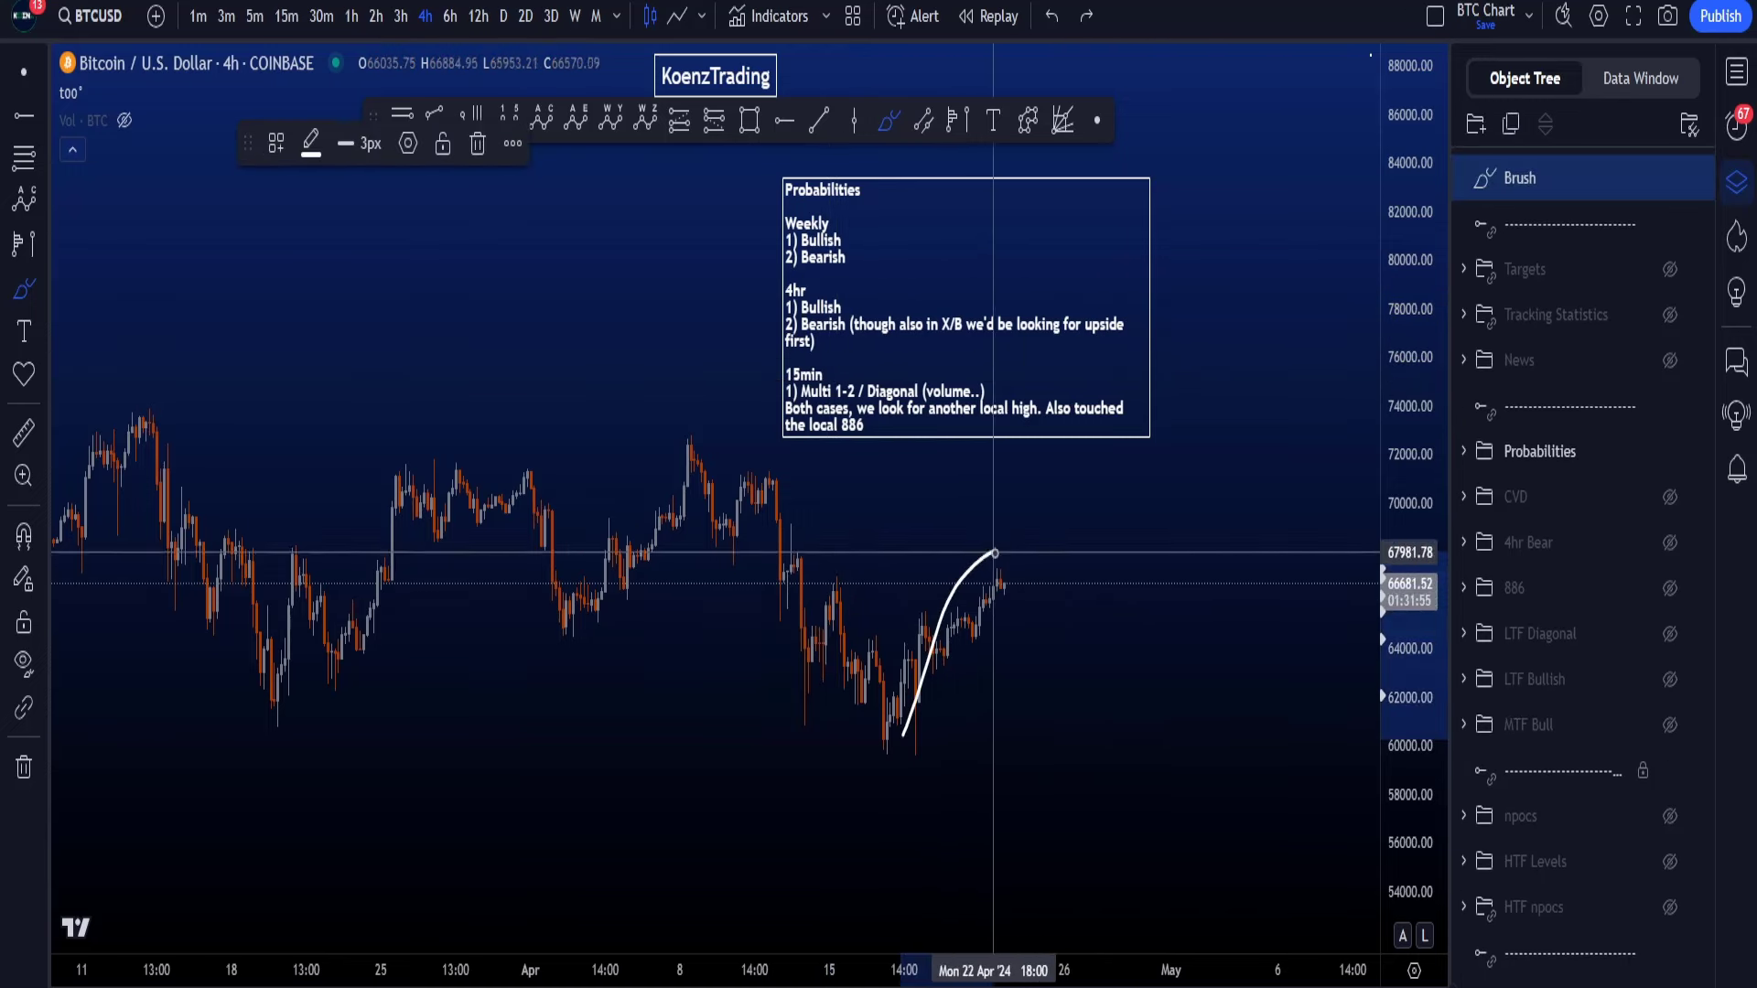
drag(1040, 679, 1134, 430)
key(ctrl+z)
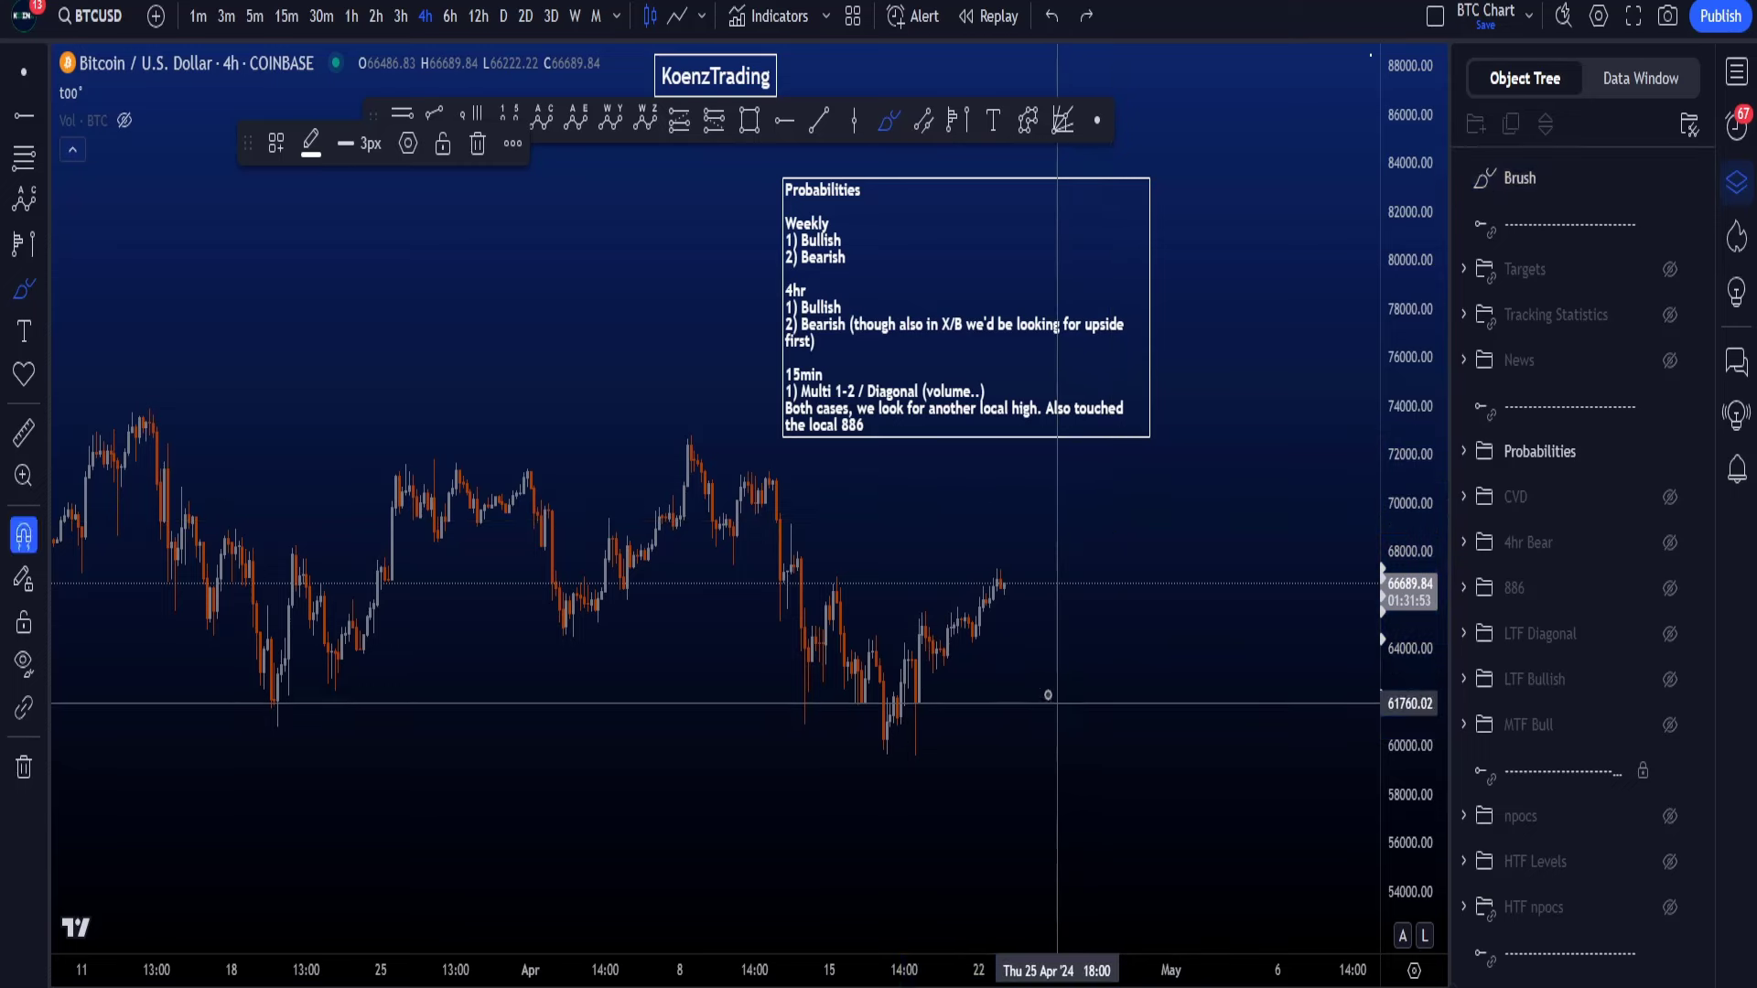
Step: Outline the recovery from the April low, trace a pullback near 63000 and a rise to about 72000, brush near the April highs, and undo everything
mouse_move(917, 764)
mouse_down()
mouse_move(969, 709)
mouse_move(995, 553)
mouse_up()
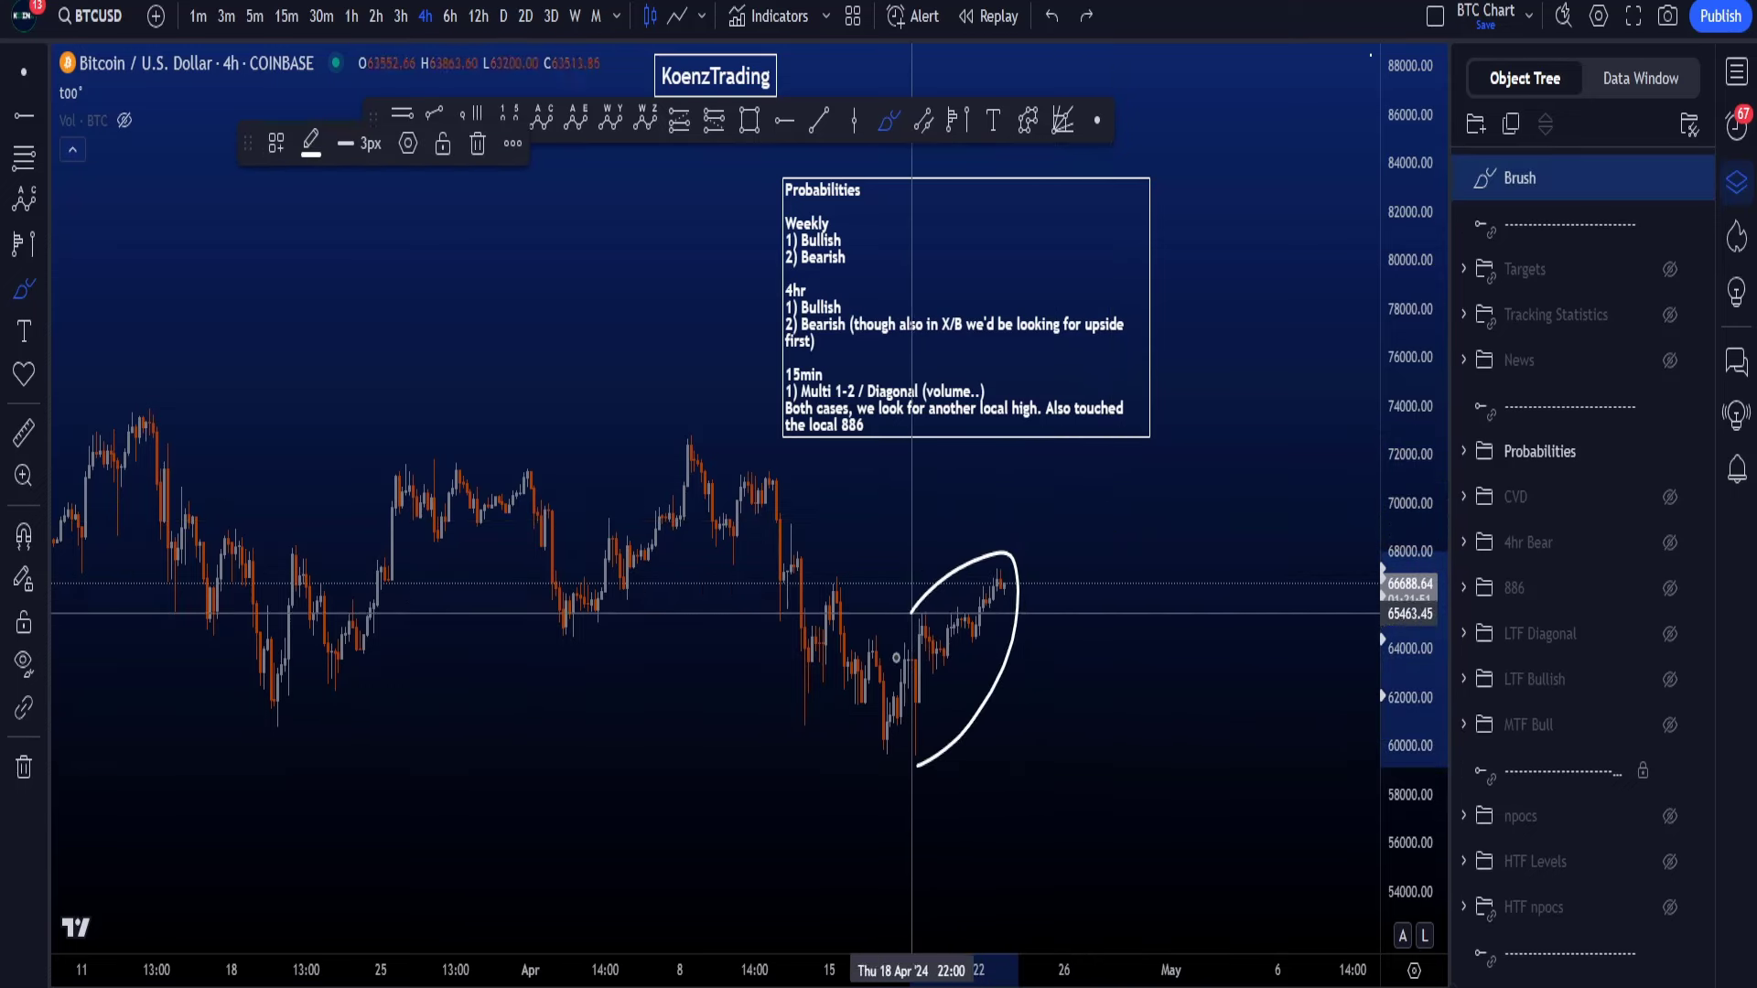
key(ctrl+z)
mouse_move(919, 732)
mouse_down()
mouse_move(975, 592)
mouse_move(1048, 672)
mouse_up()
drag(1102, 578, 1125, 457)
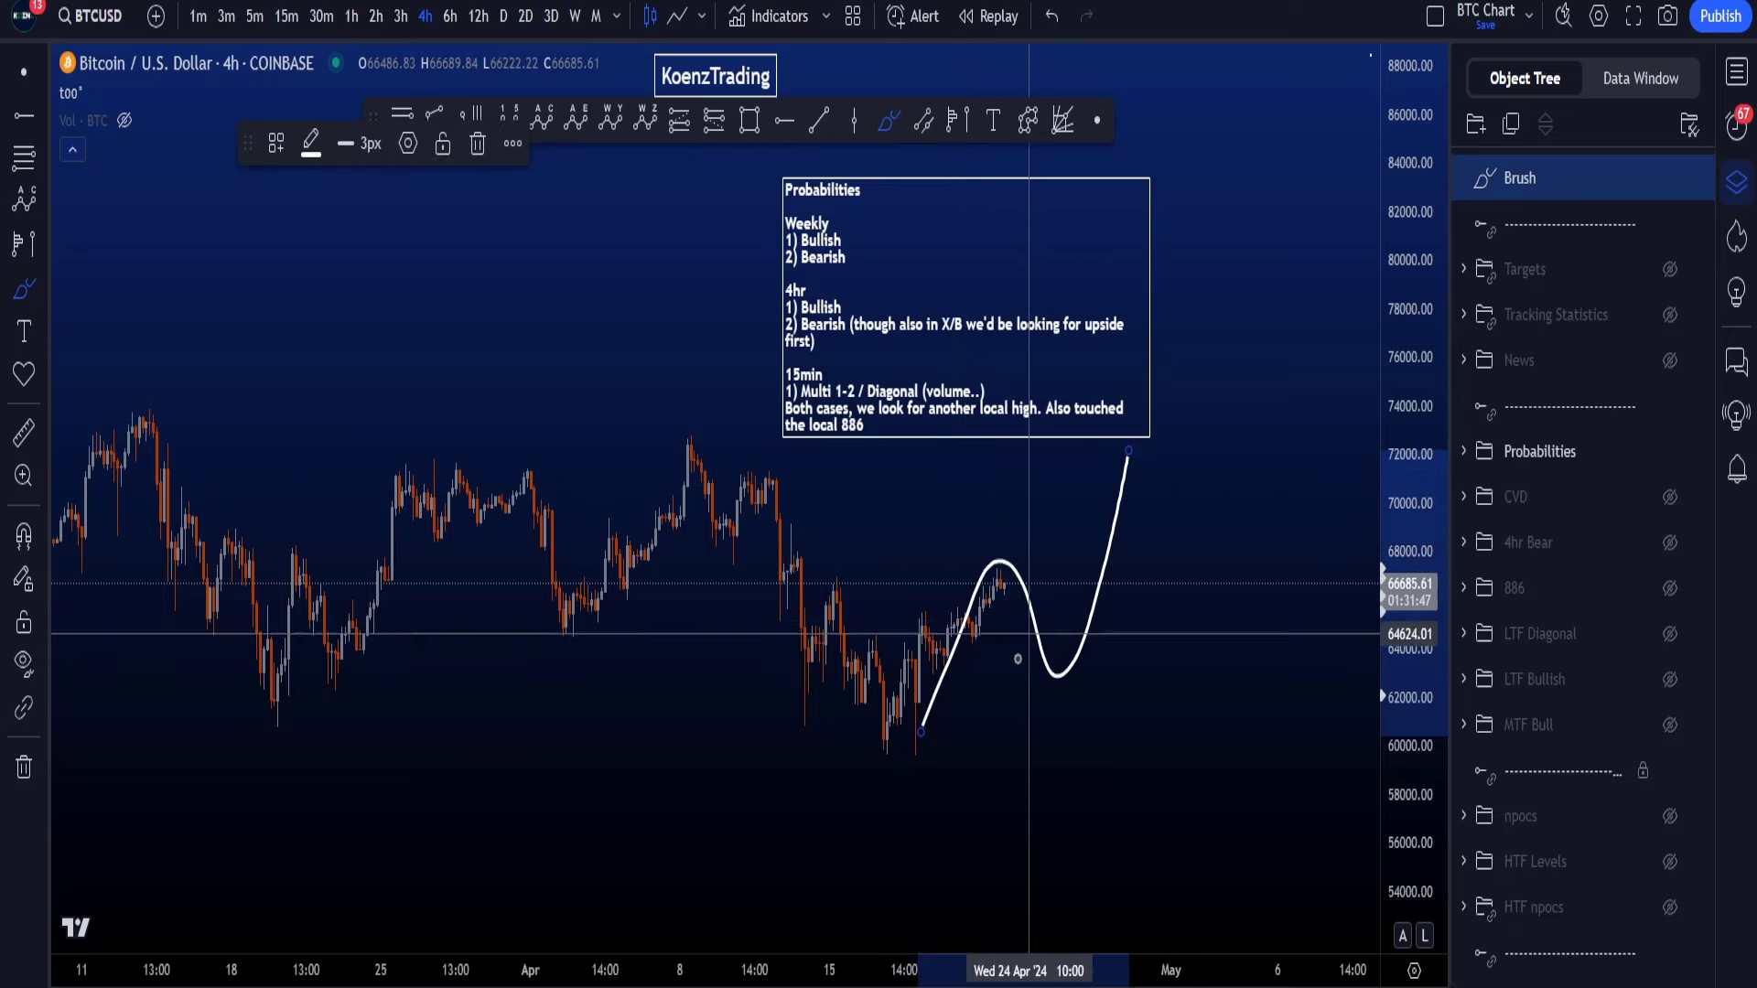
key(ctrl+z)
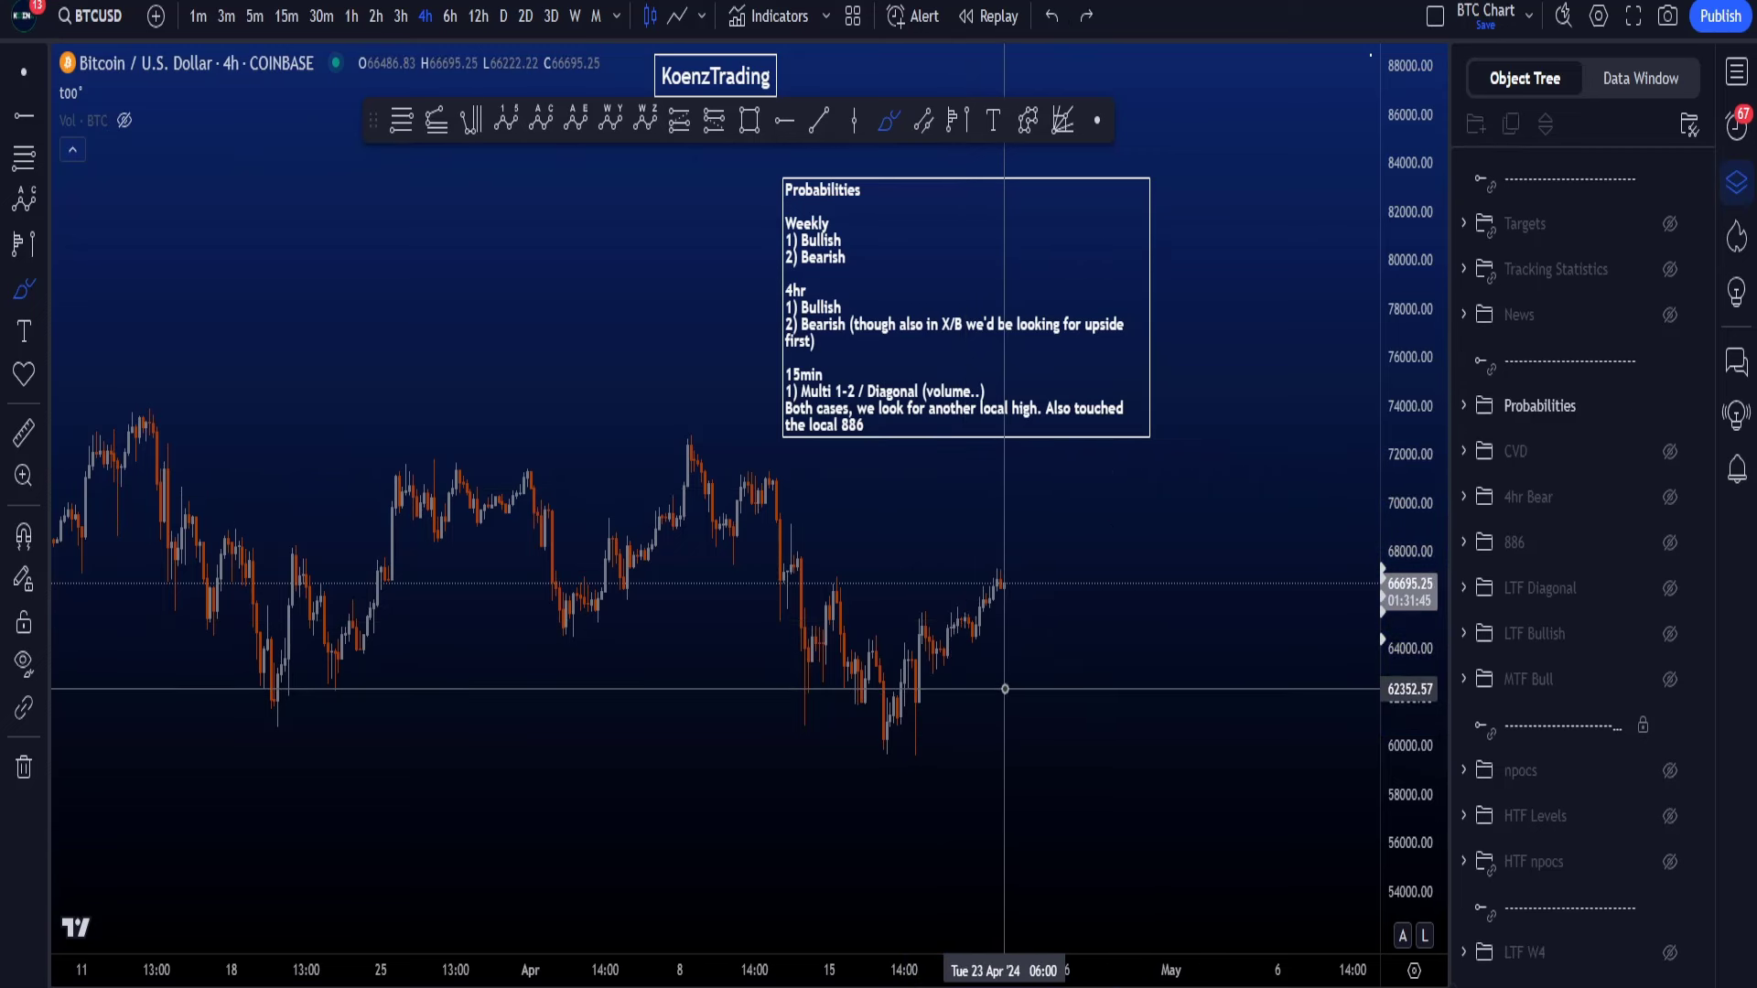
mouse_move(821, 476)
mouse_down()
mouse_move(1139, 471)
mouse_move(717, 467)
mouse_up()
key(ctrl+z)
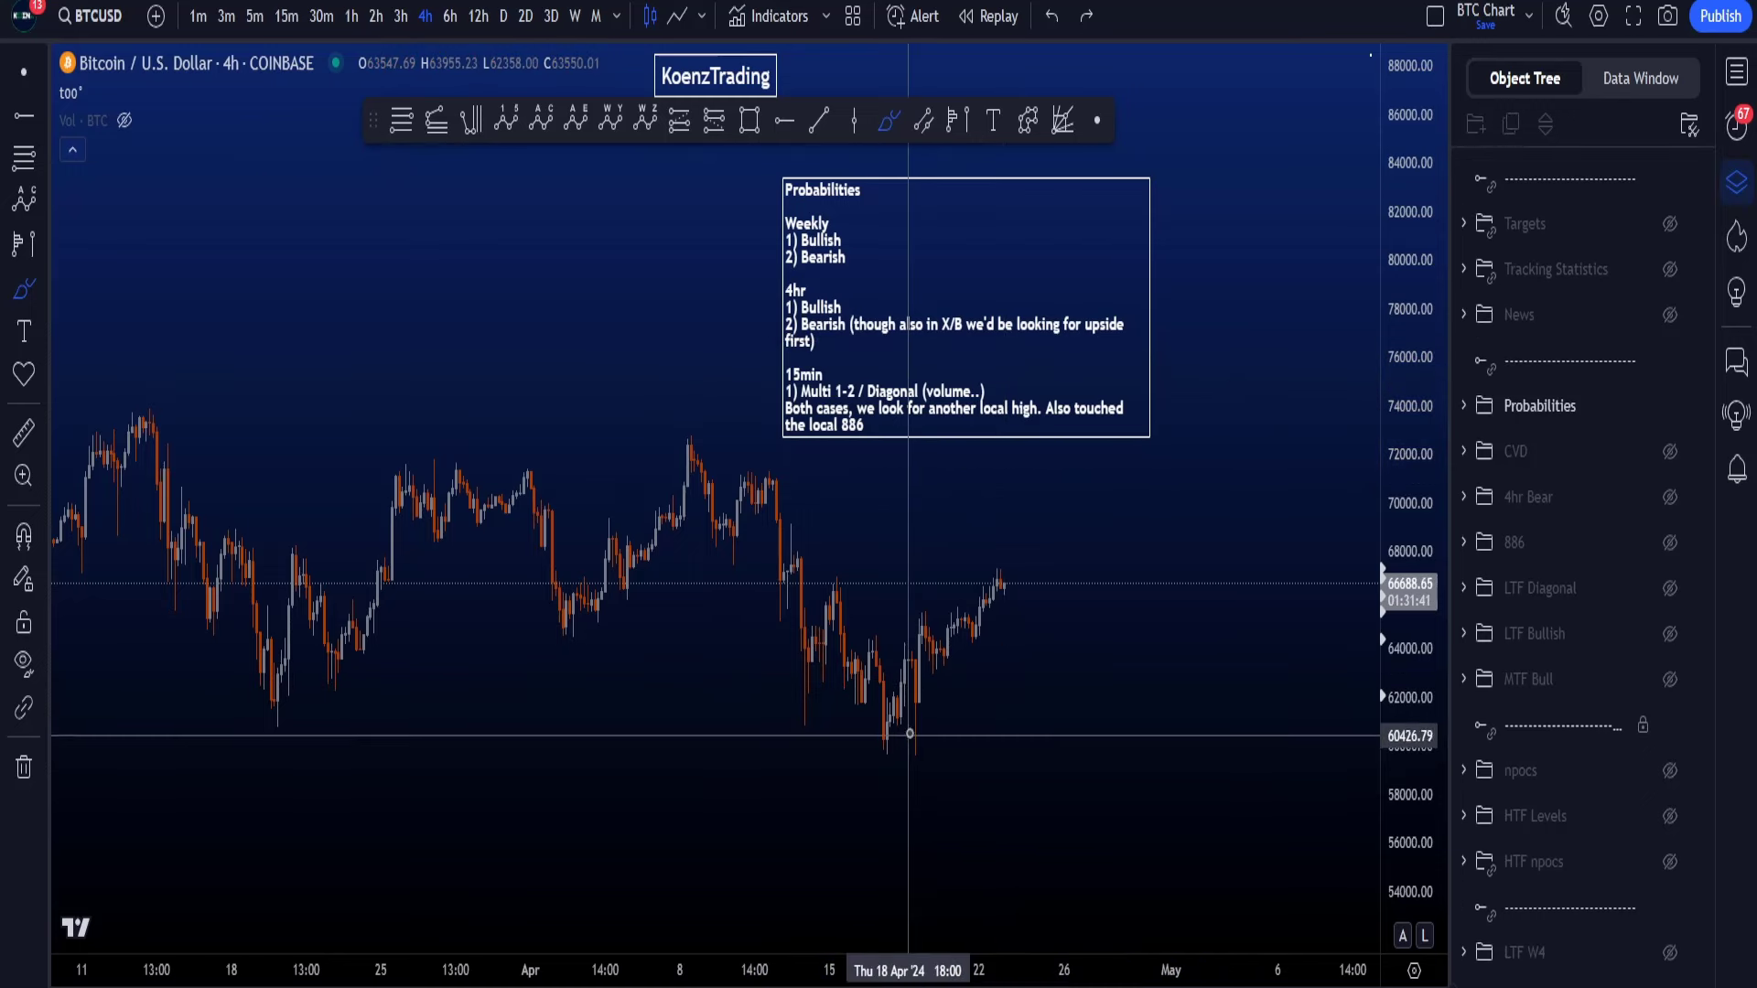
Step: Trace a stepped rise from the April low to about 67500, draw diagonal boundary lines above and below the recovery, and undo the strokes
drag(909, 734, 926, 646)
drag(1051, 584, 1055, 565)
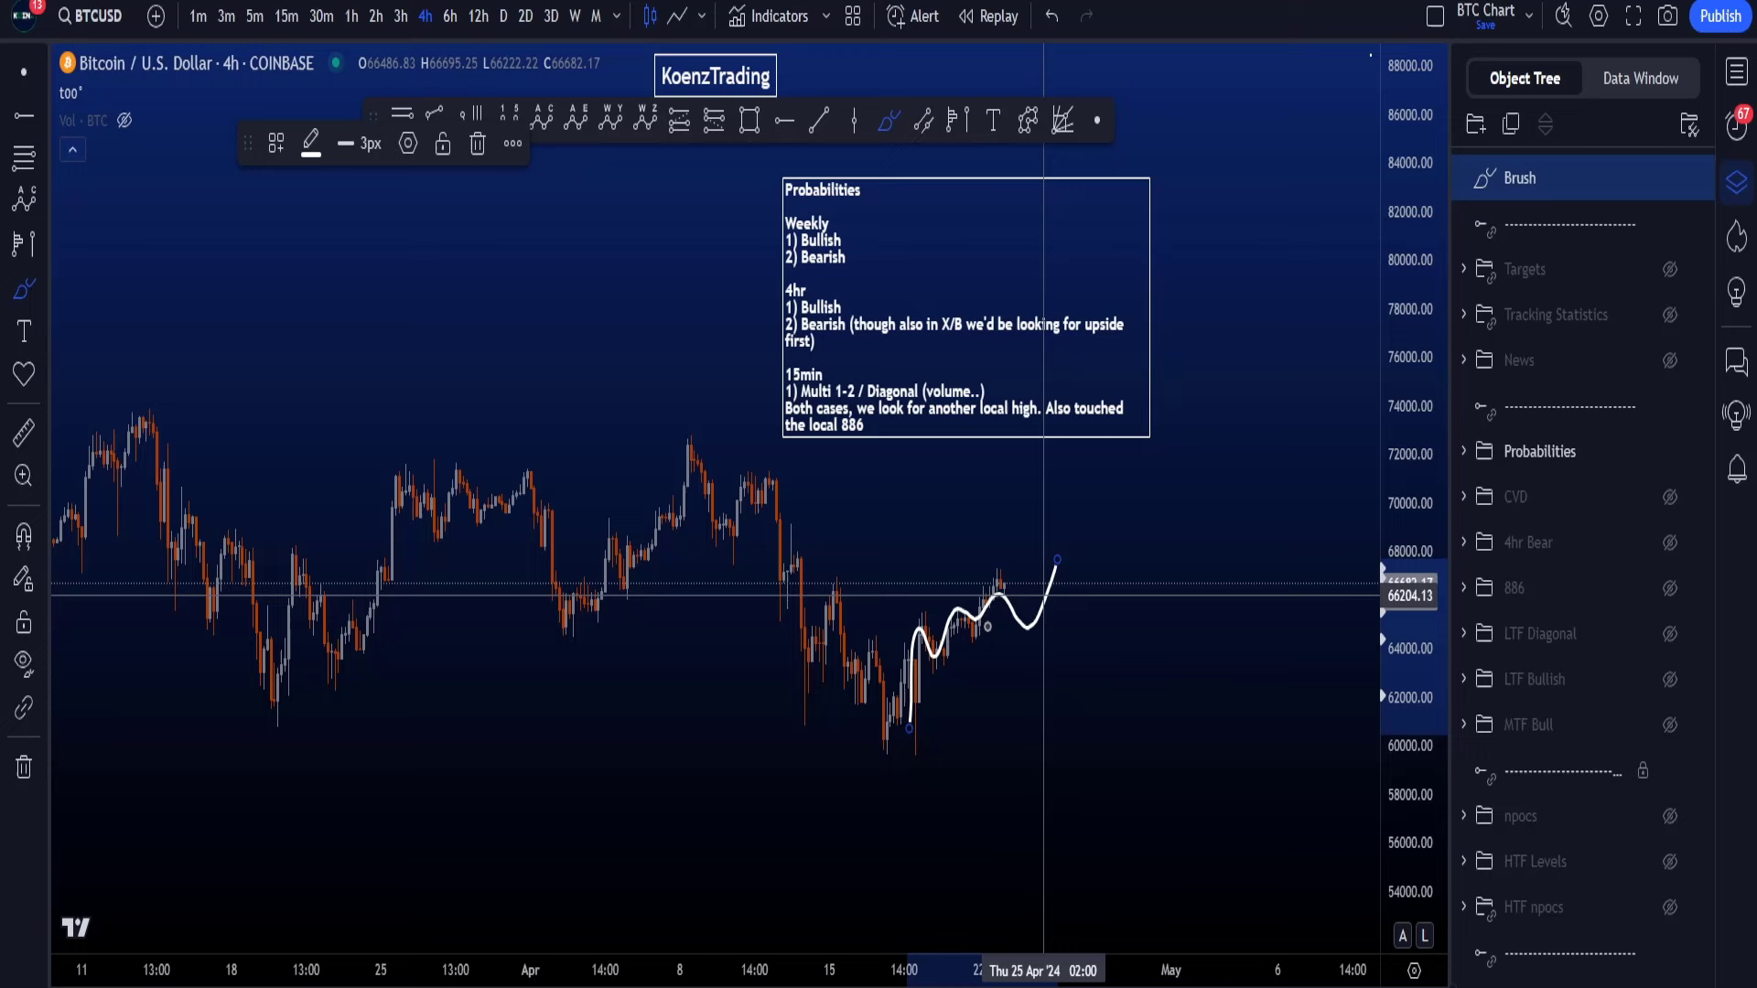
key(ctrl+z)
drag(914, 620, 1021, 546)
drag(949, 690, 1021, 595)
key(ctrl+z)
key(ctrl+z)
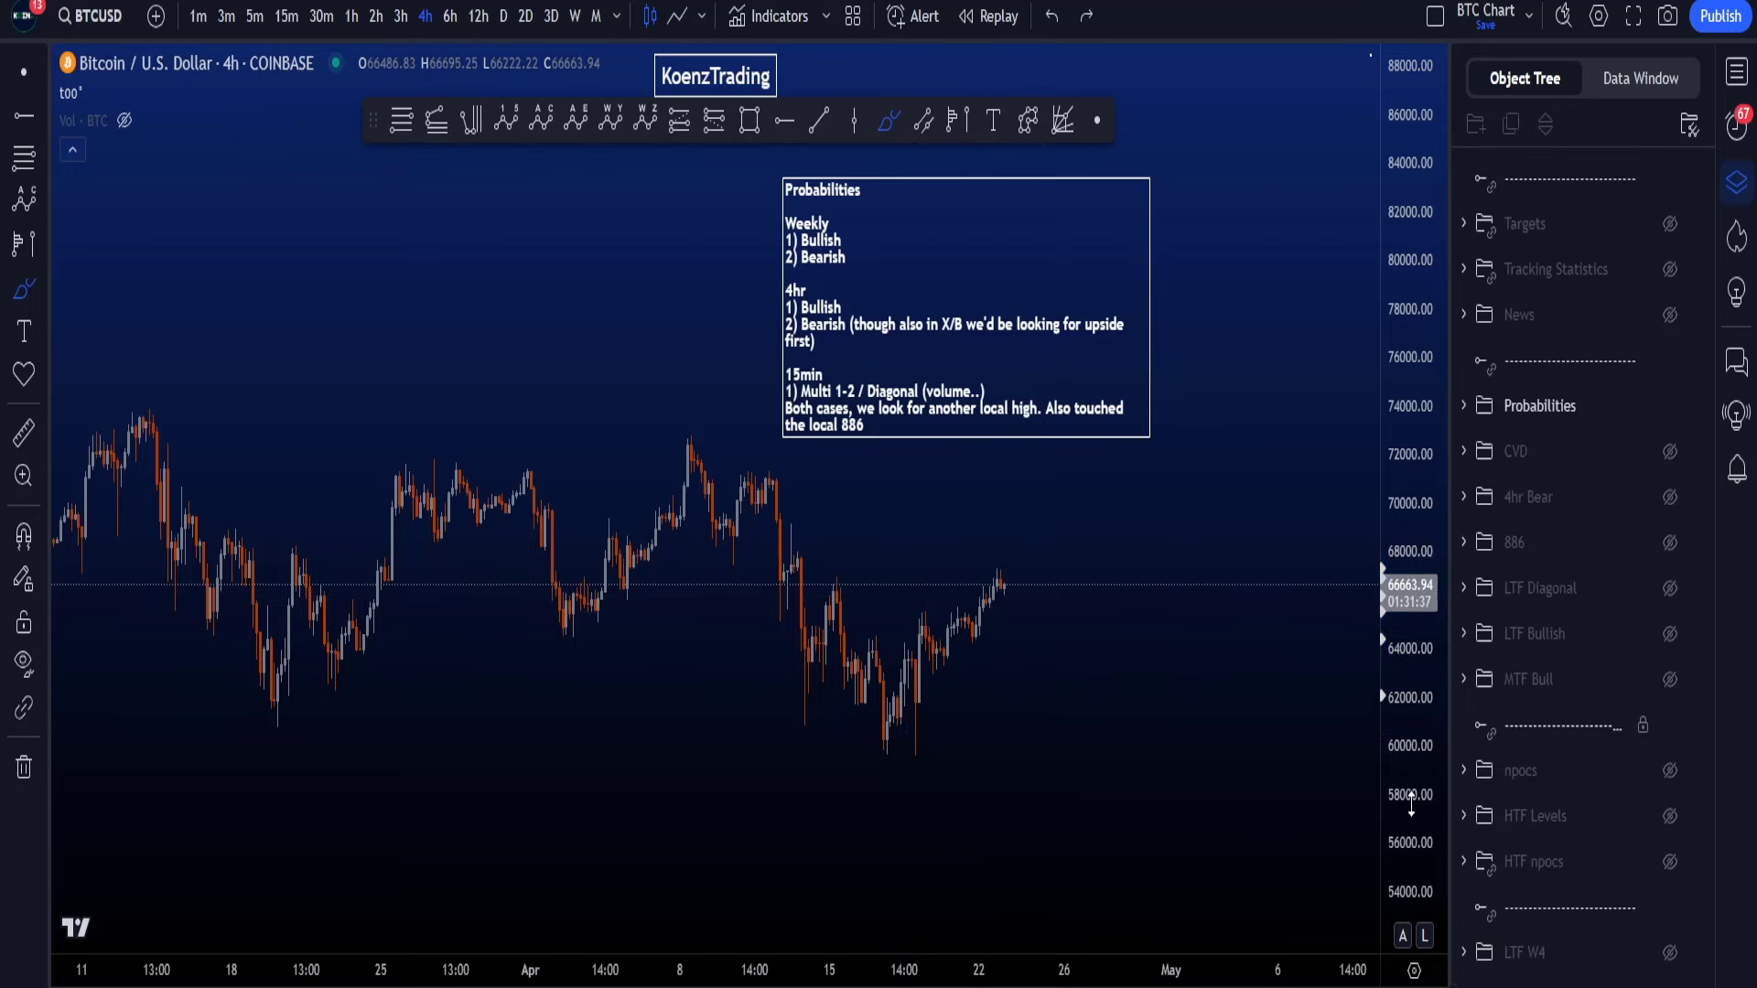
Step: Show the BTC volume indicator, brush around the latest volume bars, and undo the stroke
drag(1408, 800, 1408, 700)
scroll(1130, 678, up, 4)
click(128, 120)
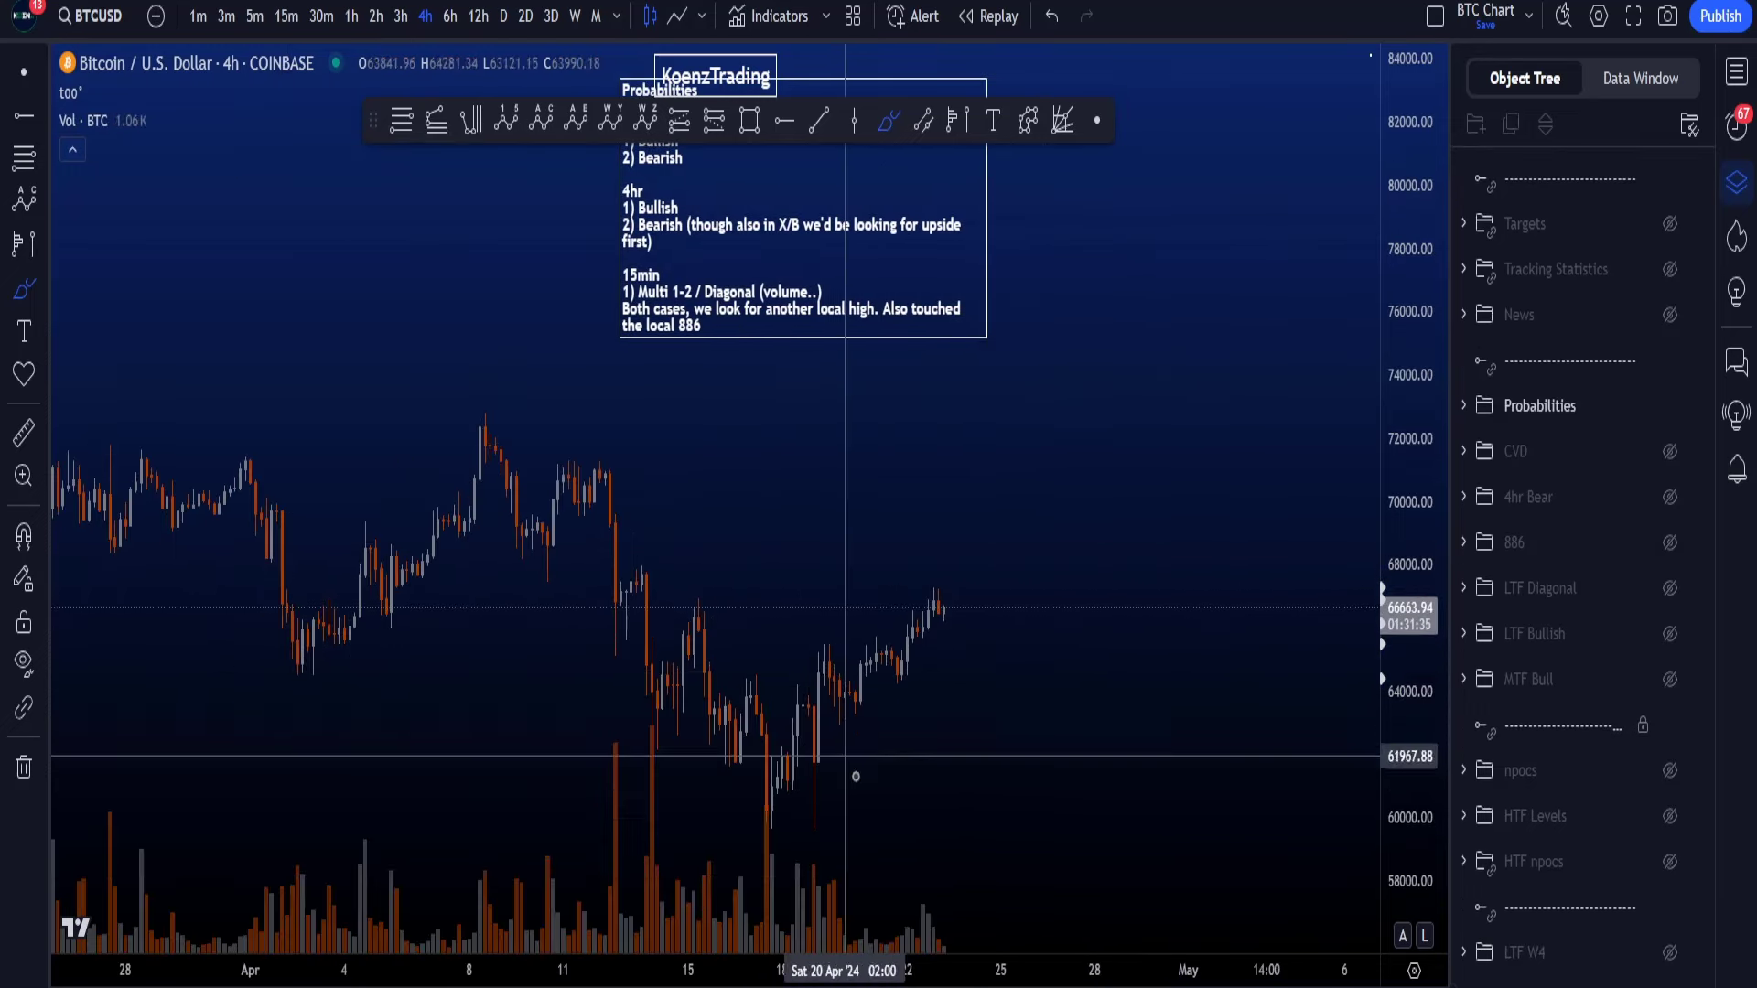
mouse_move(892, 890)
mouse_down()
mouse_move(906, 934)
mouse_move(929, 901)
mouse_move(918, 689)
mouse_up()
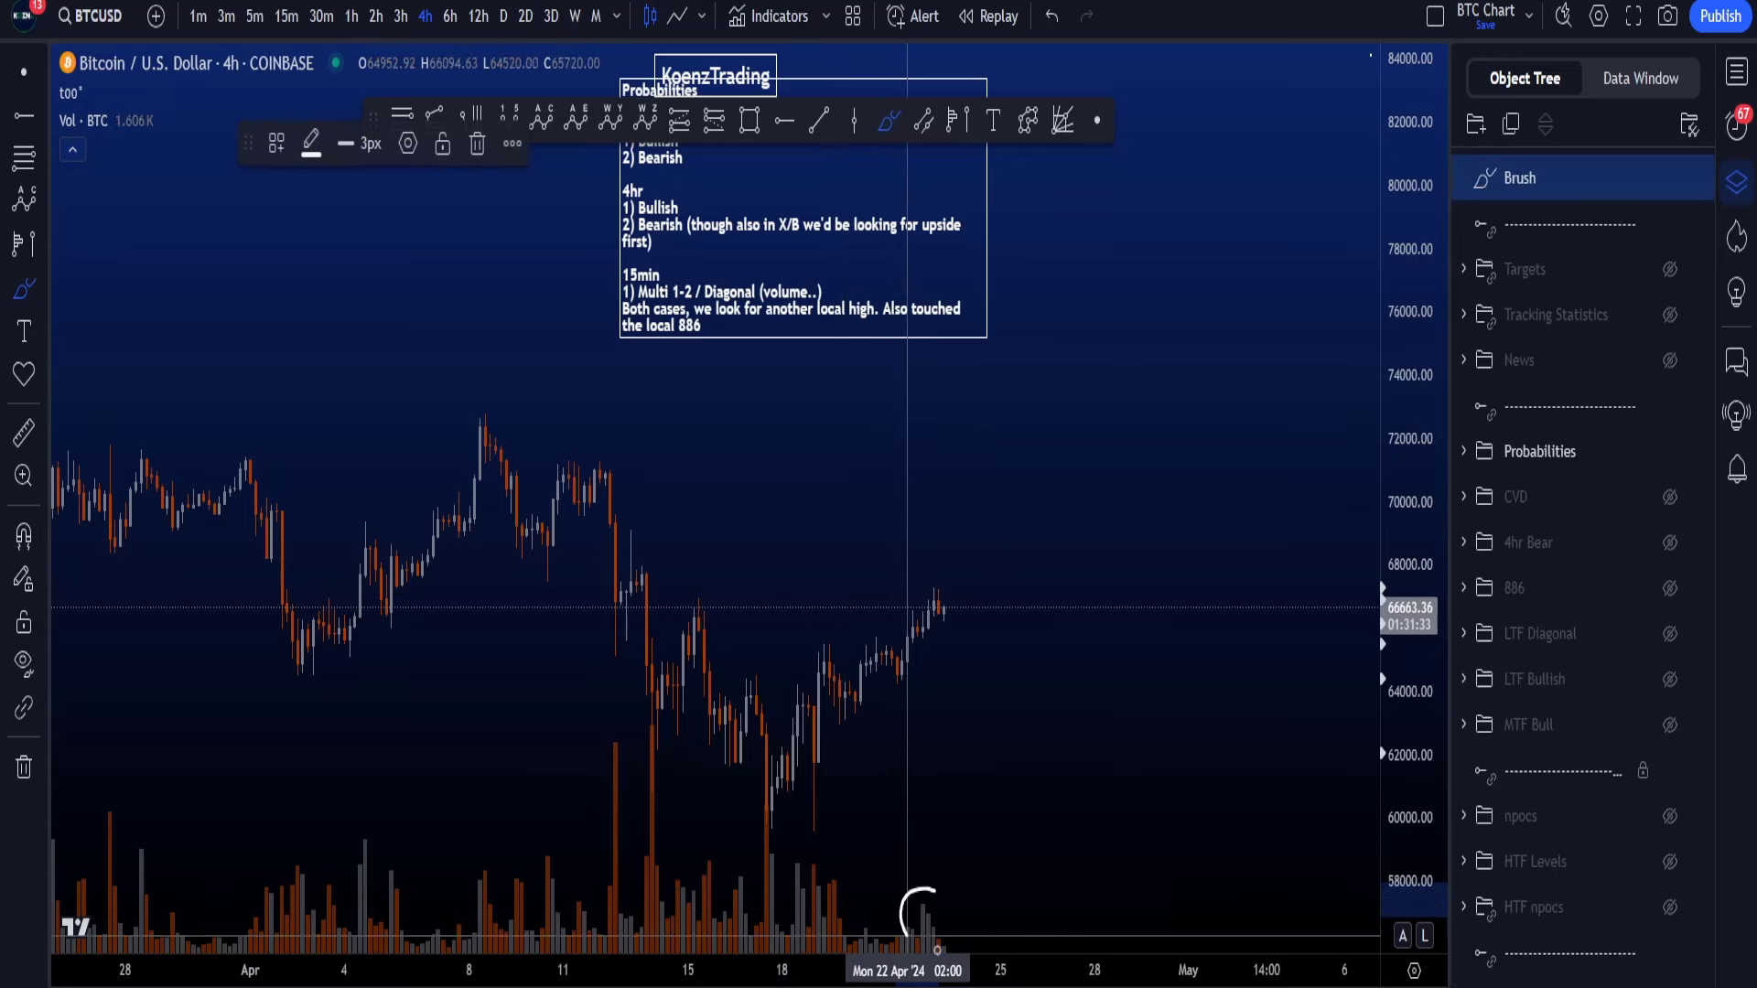
key(ctrl+z)
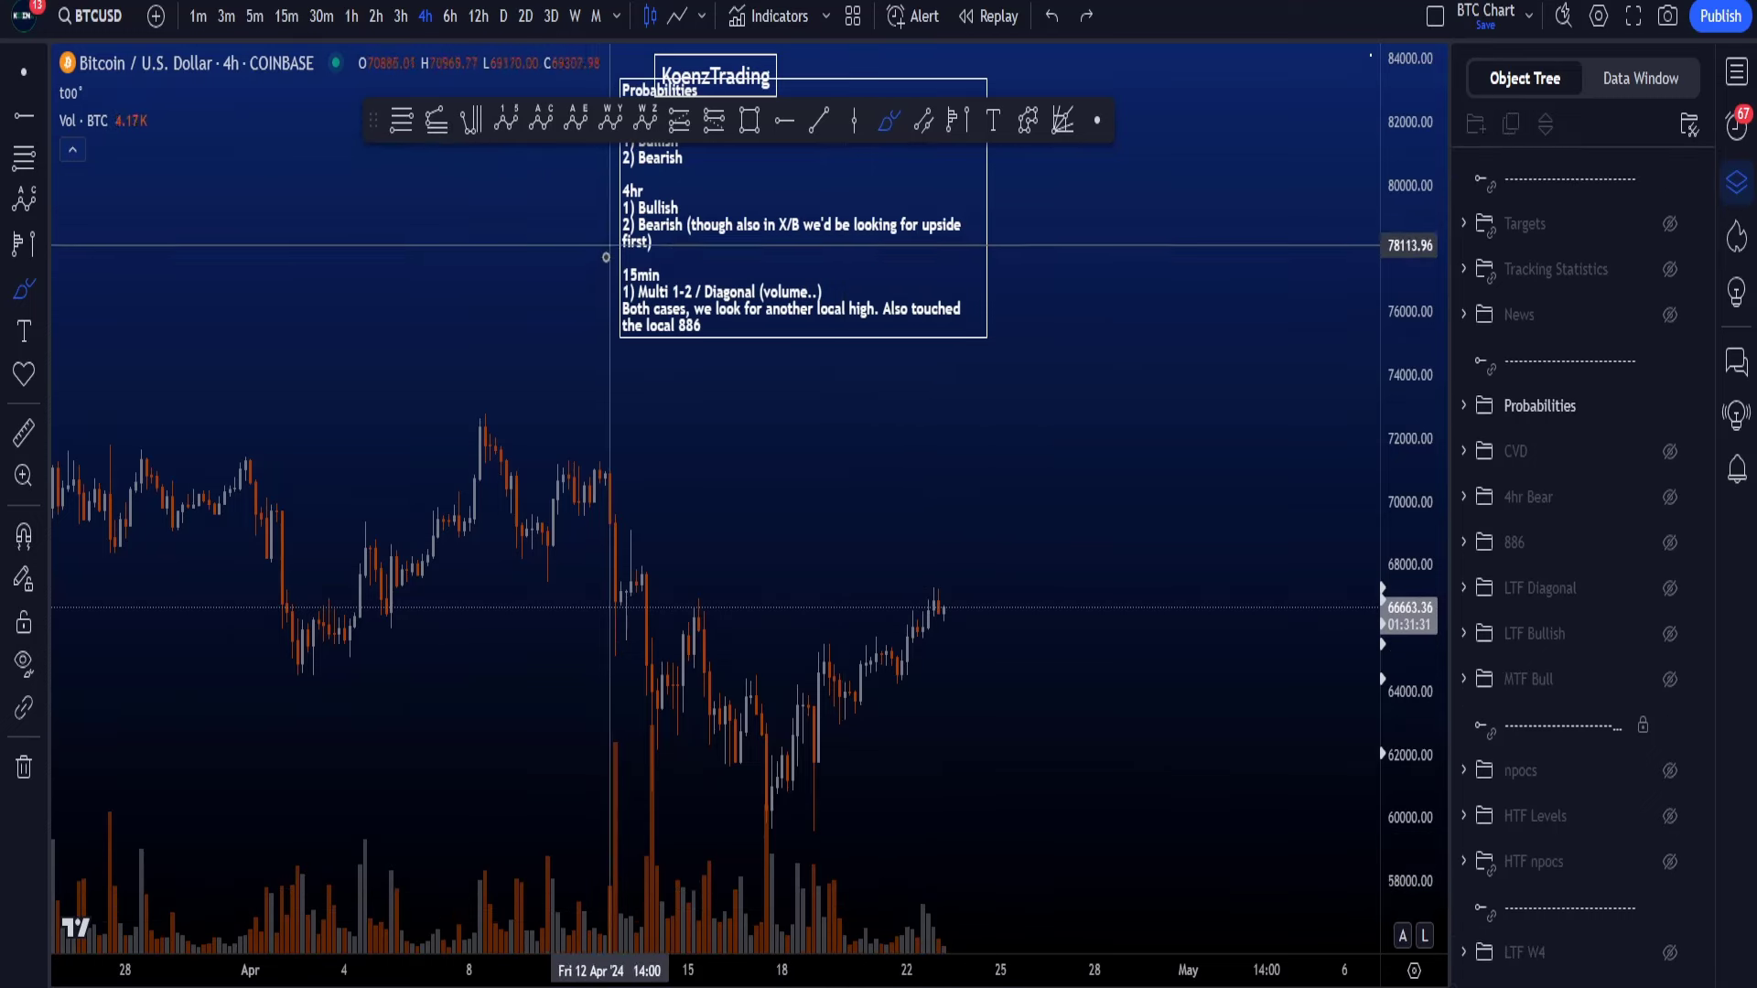
Step: Circle the 15min Multi 1-2 / Diagonal entry, sketch rising strokes from the latest candles and volume bars, and undo them all
mouse_move(602, 266)
mouse_down()
mouse_move(709, 258)
mouse_move(833, 306)
mouse_move(573, 298)
mouse_move(631, 256)
mouse_up()
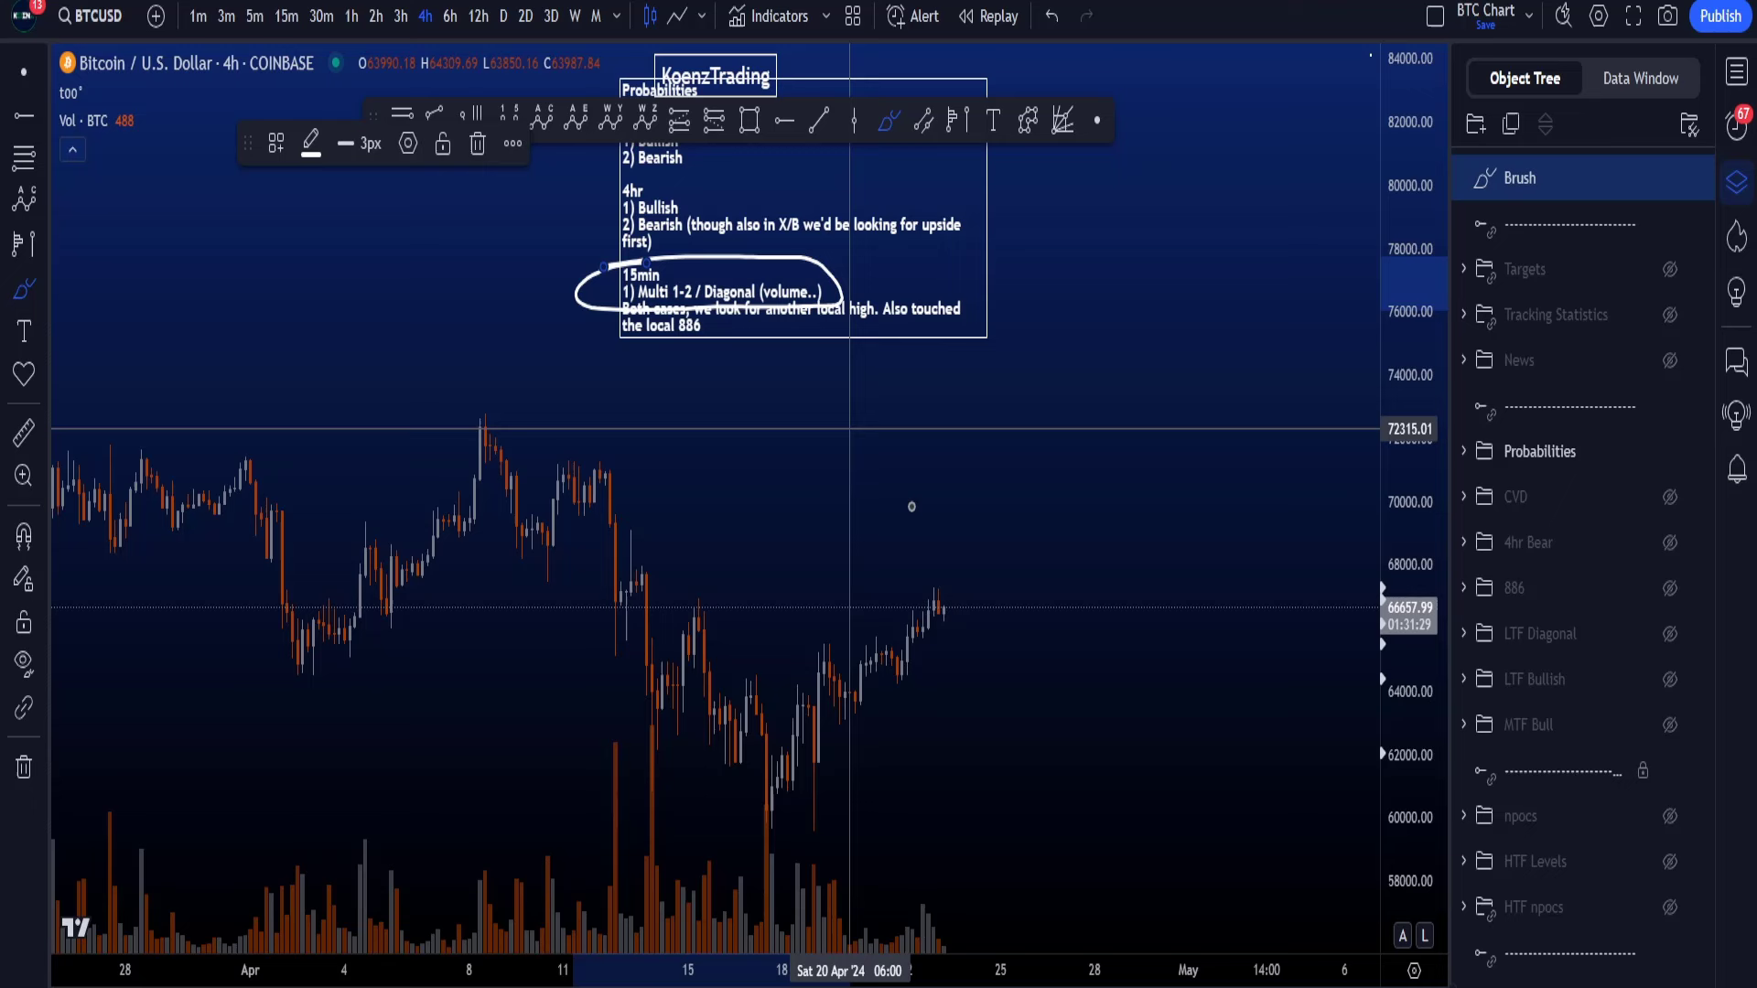
key(ctrl+z)
mouse_move(929, 631)
mouse_down()
mouse_move(973, 597)
mouse_move(1036, 339)
mouse_up()
mouse_move(981, 454)
mouse_down()
mouse_move(1062, 384)
mouse_move(1069, 473)
mouse_up()
key(ctrl+z)
key(ctrl+z)
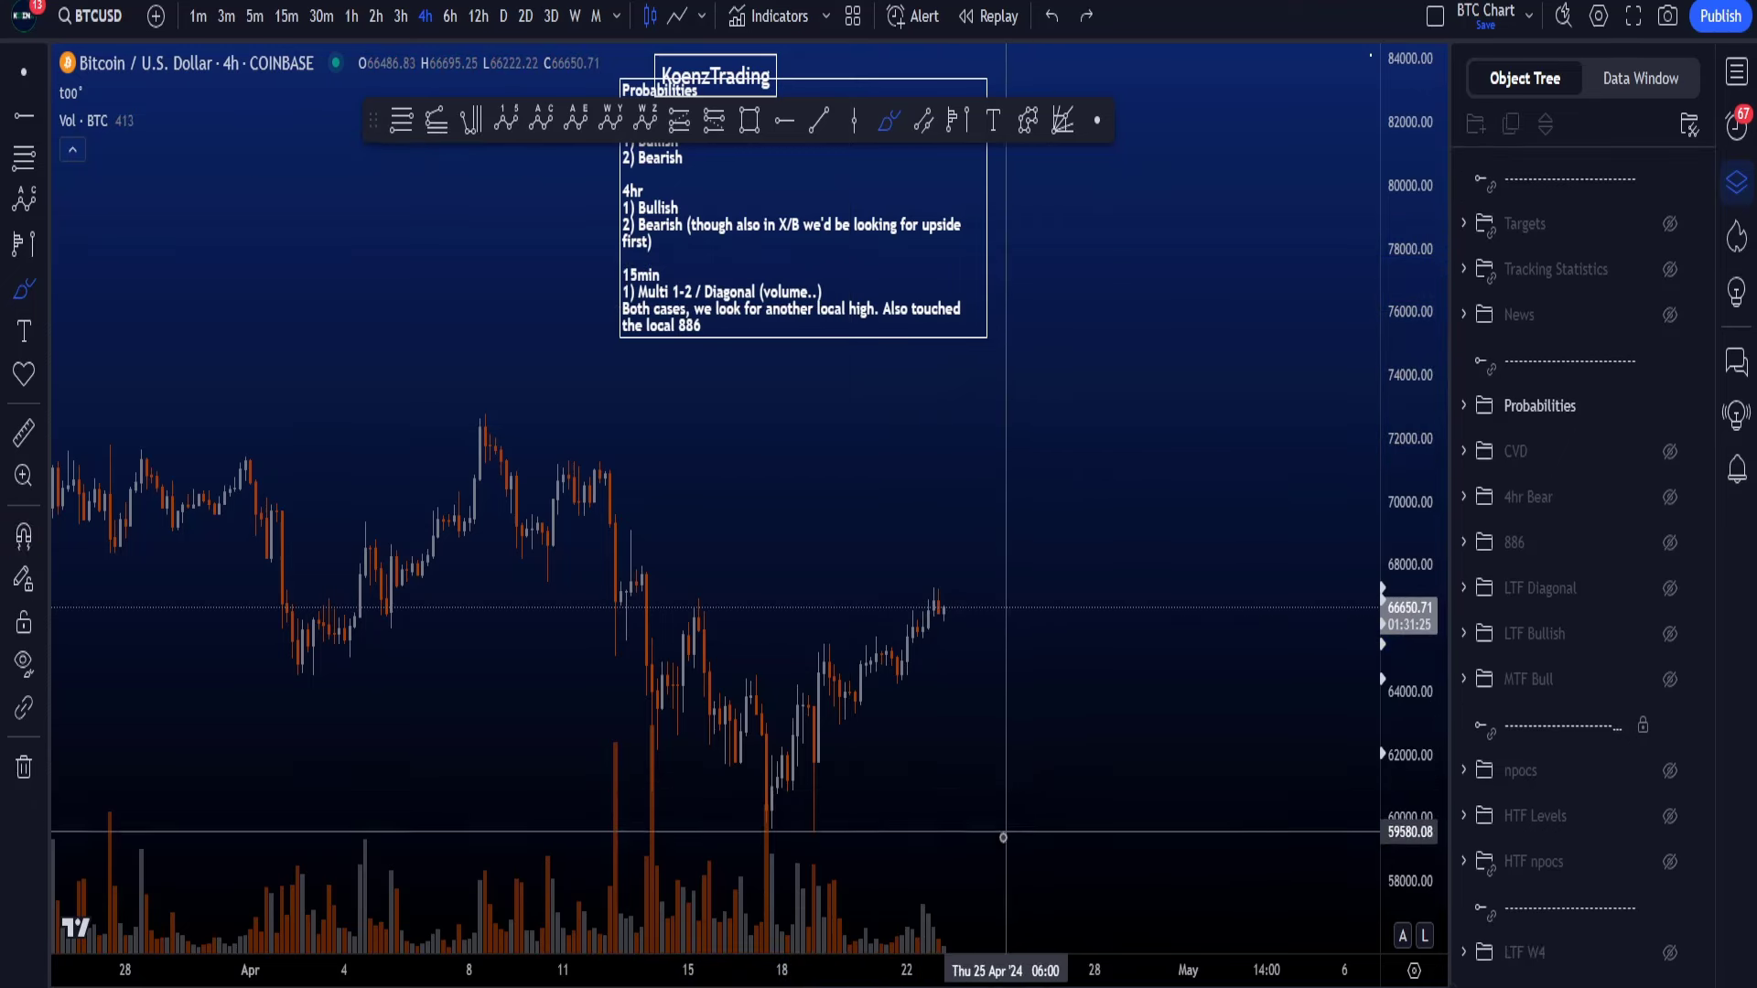
drag(936, 914, 1067, 522)
key(ctrl+z)
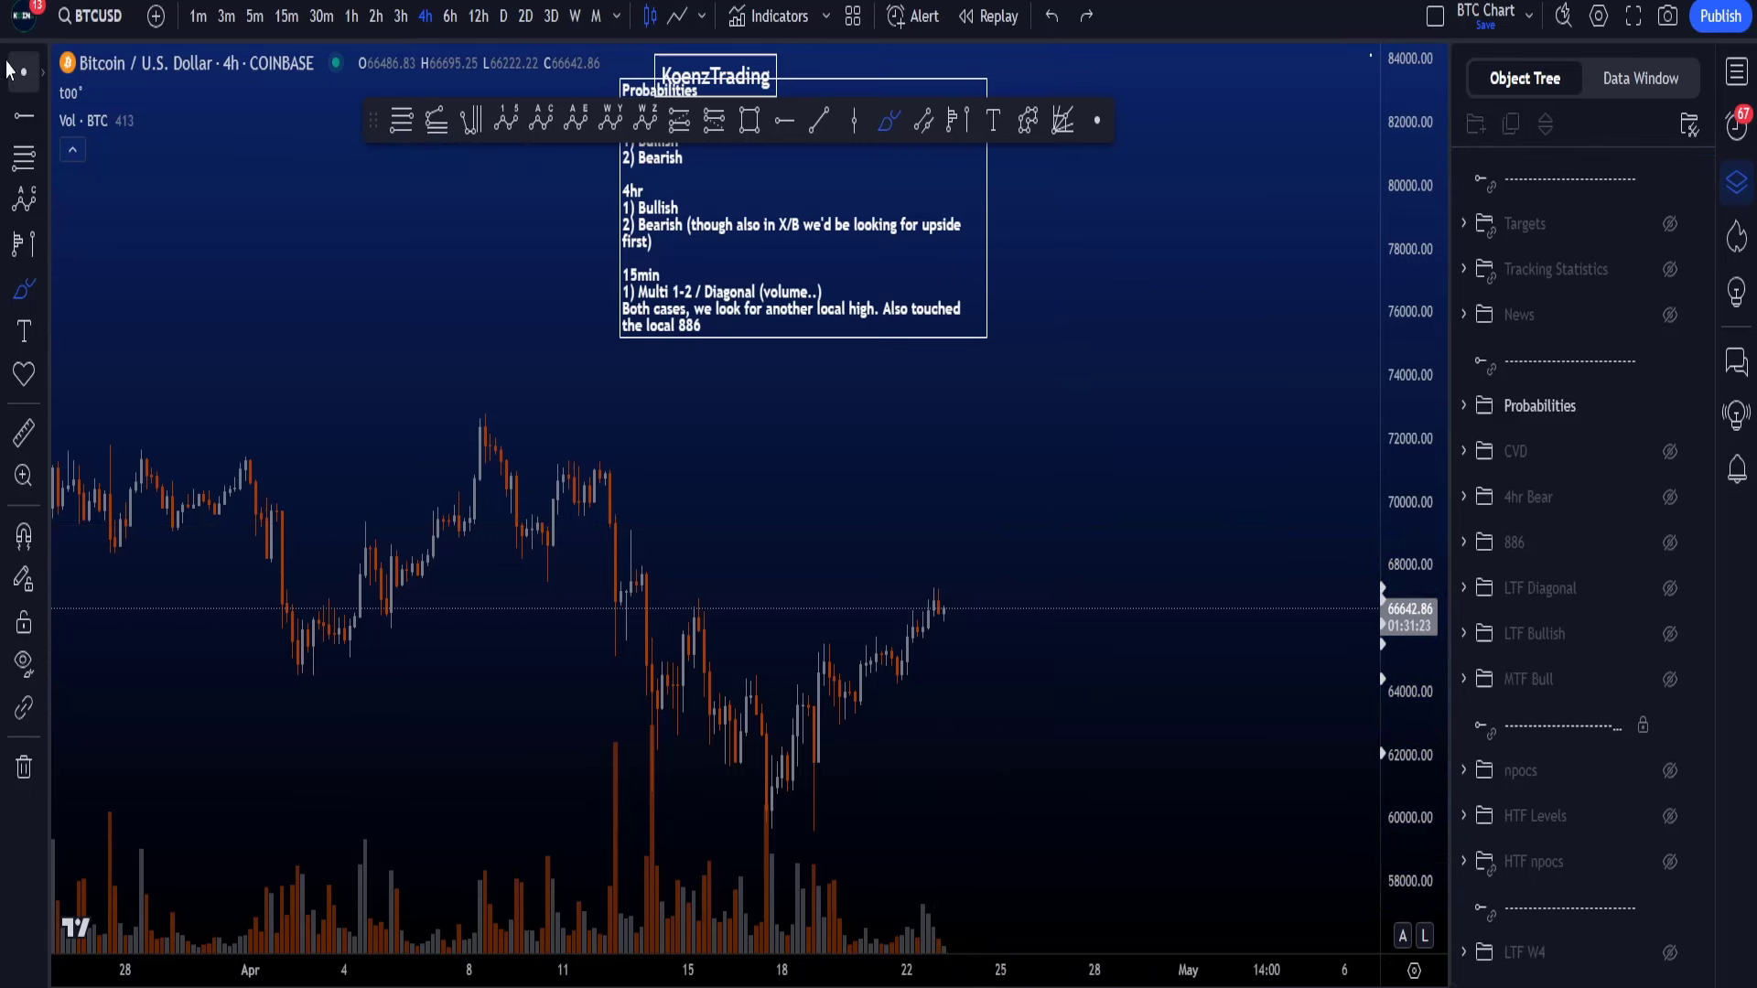
Step: Brush around the 15min notes, trace a stepped rise from the 18 April low to about 70500, and undo both strokes
drag(1382, 526, 1382, 558)
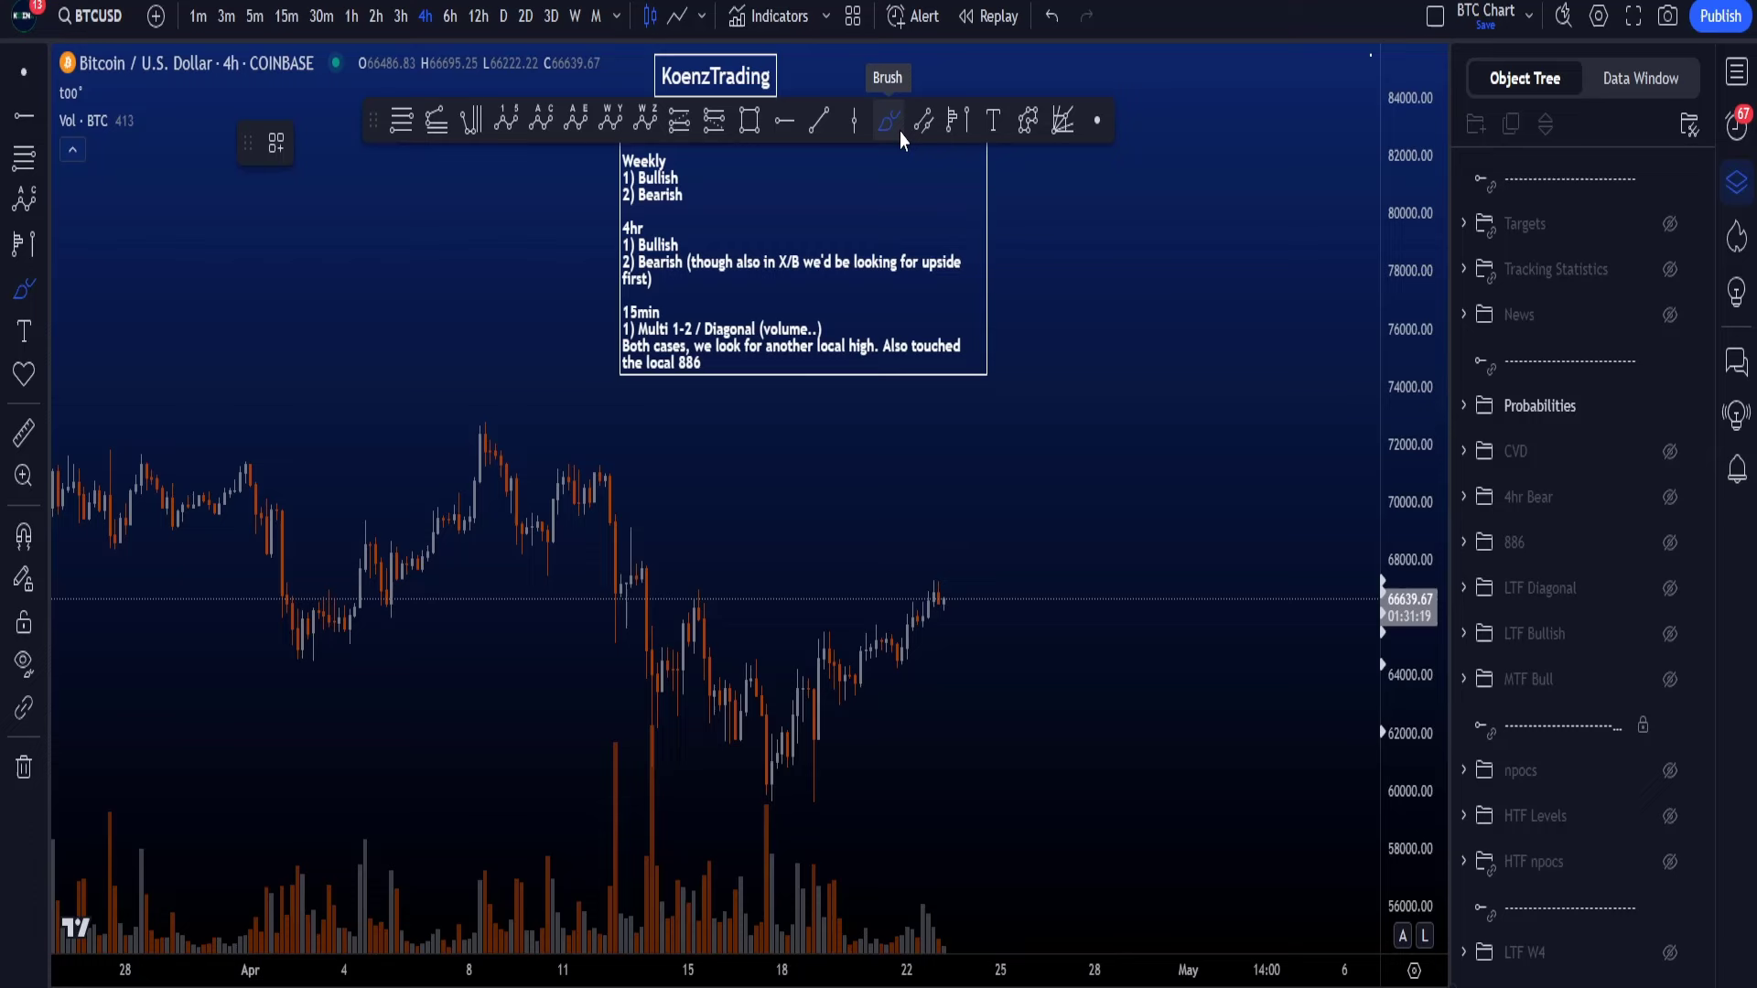
mouse_move(658, 406)
mouse_down()
mouse_move(979, 361)
mouse_move(622, 298)
mouse_move(636, 377)
mouse_up()
key(ctrl+z)
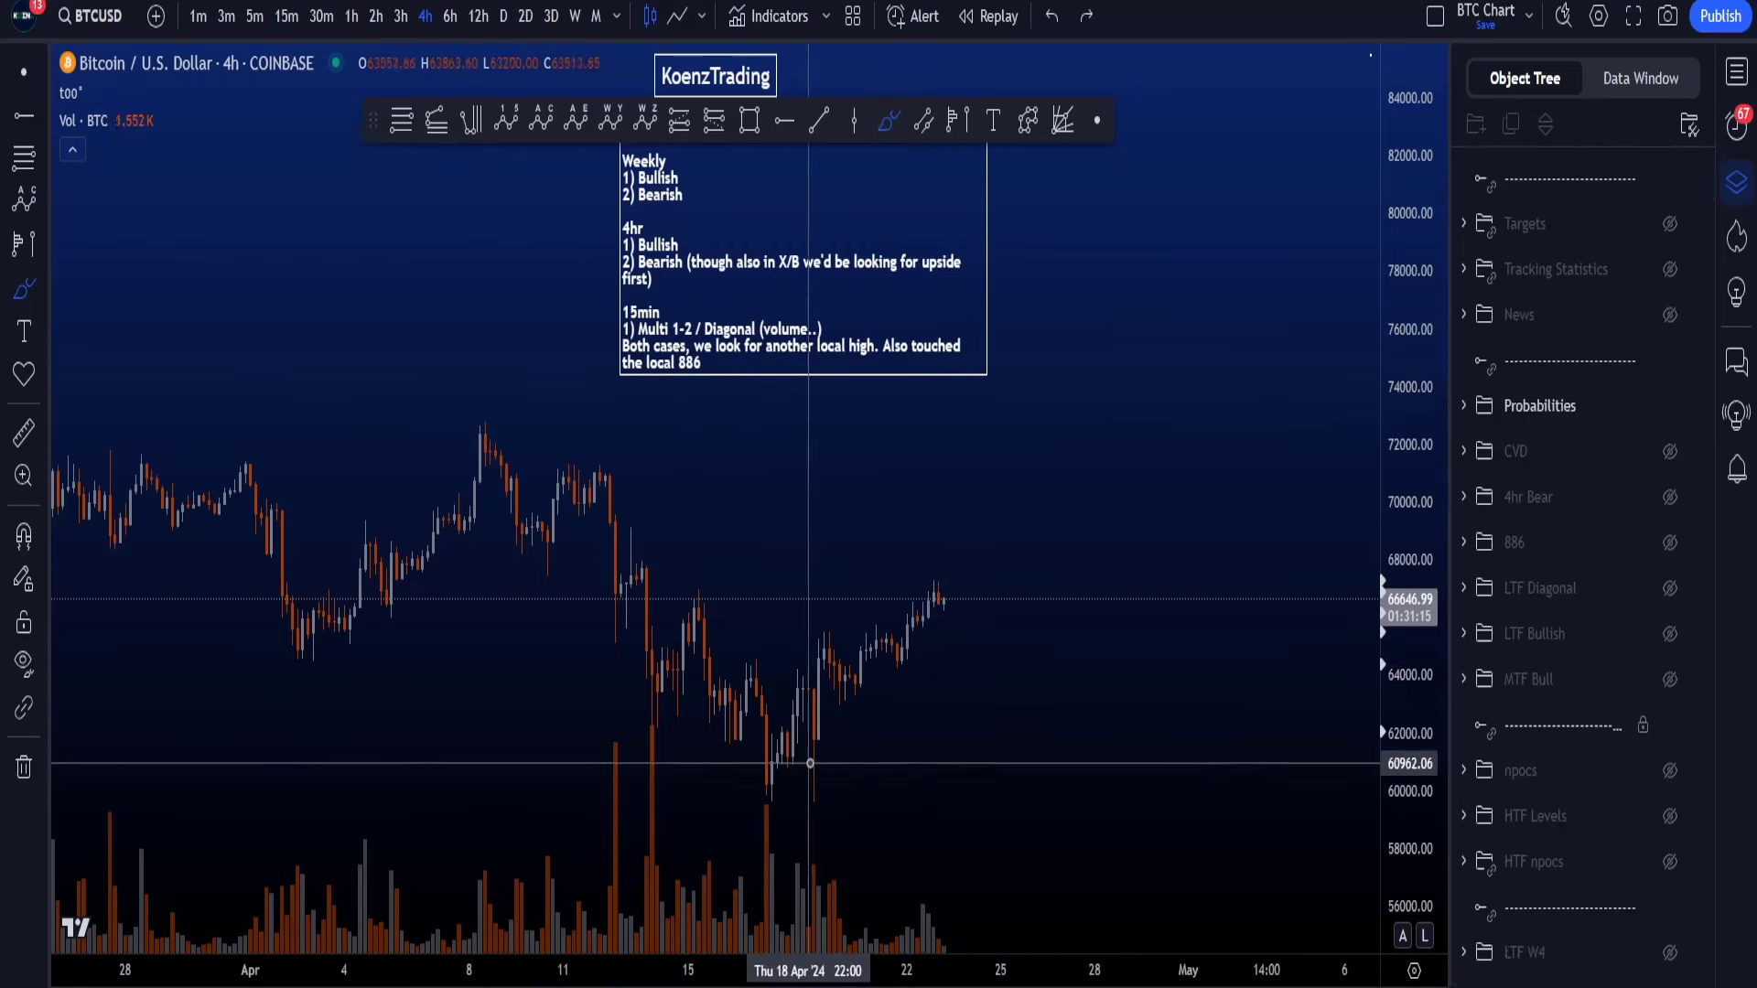
mouse_move(812, 757)
mouse_down()
mouse_move(852, 672)
mouse_move(942, 599)
mouse_move(995, 483)
mouse_up()
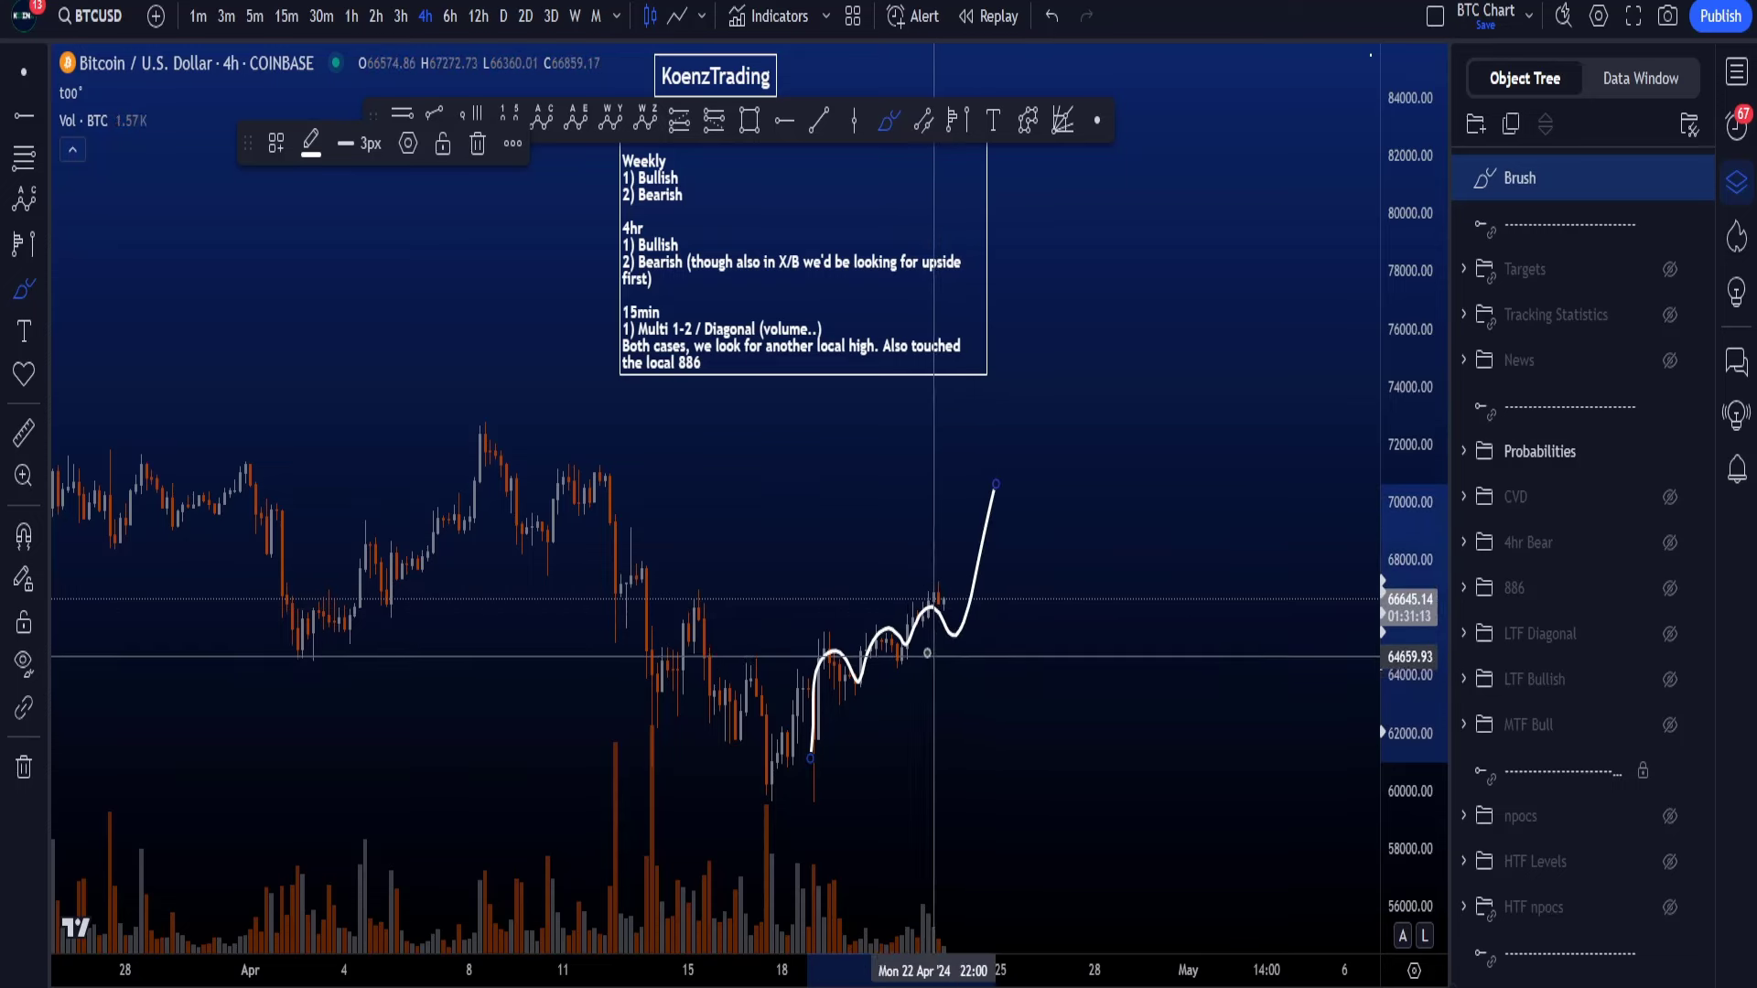
key(ctrl+z)
Step: Underline "look for another local high" in the 15min notes, circle the latest candles, and remove both strokes
drag(716, 361, 864, 357)
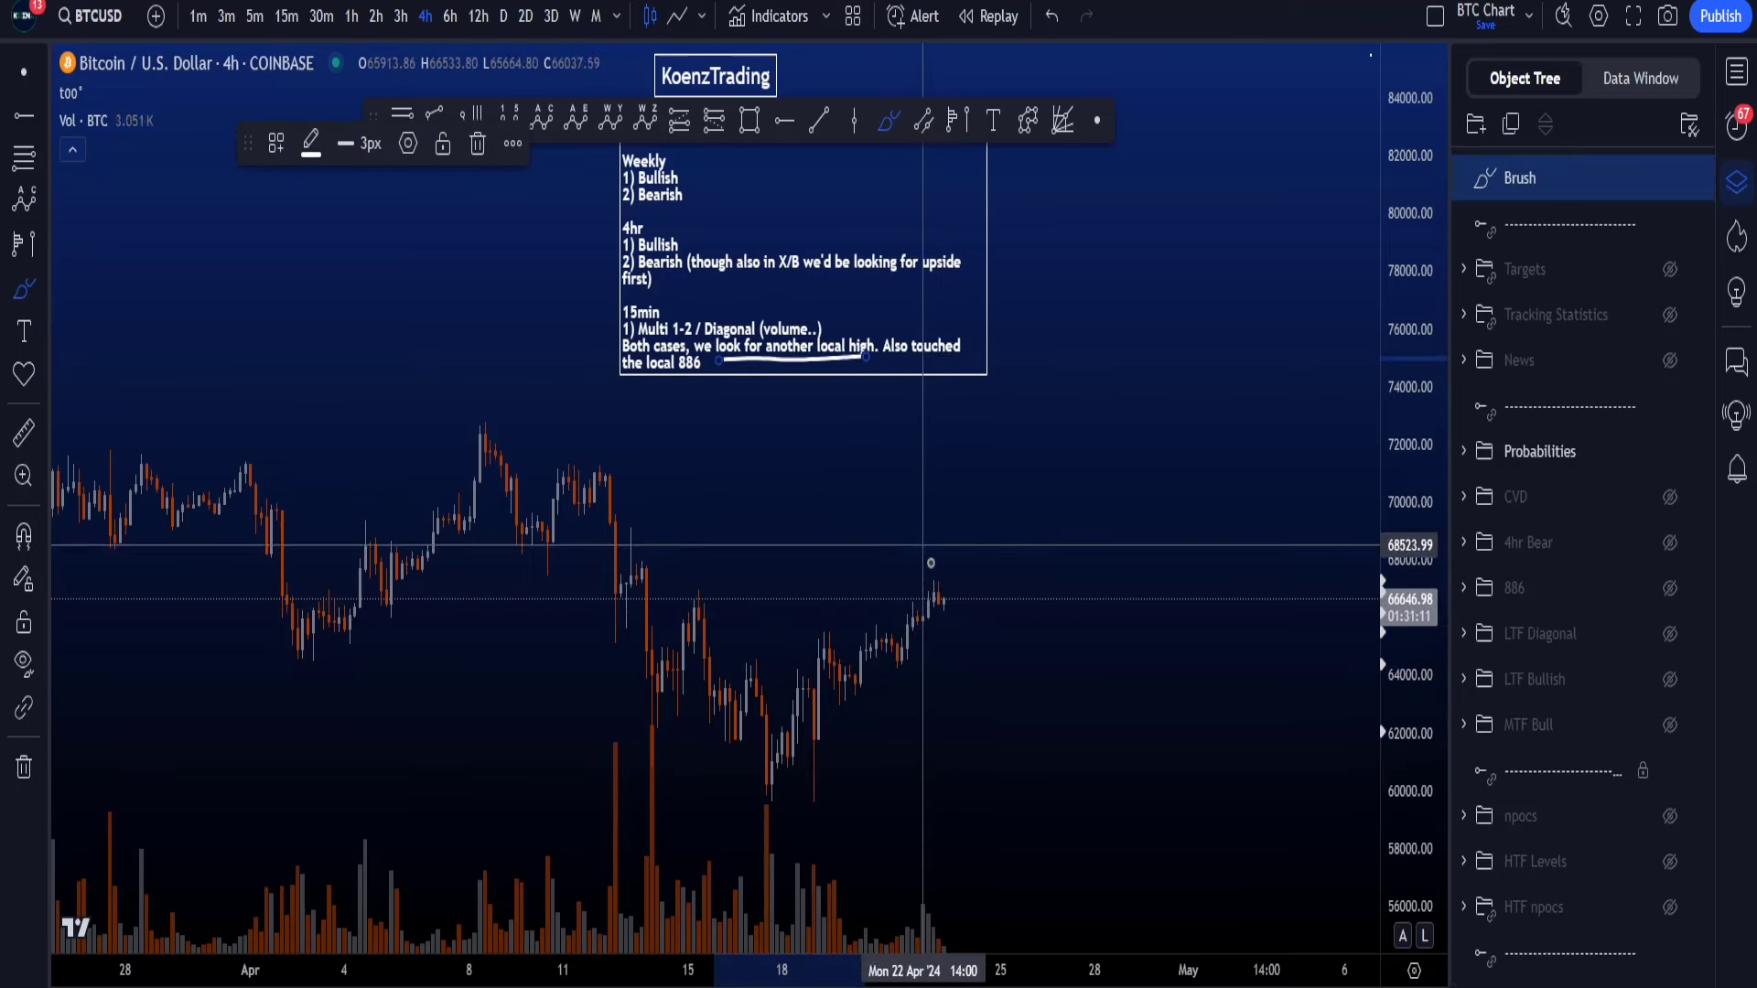
key(ctrl+z)
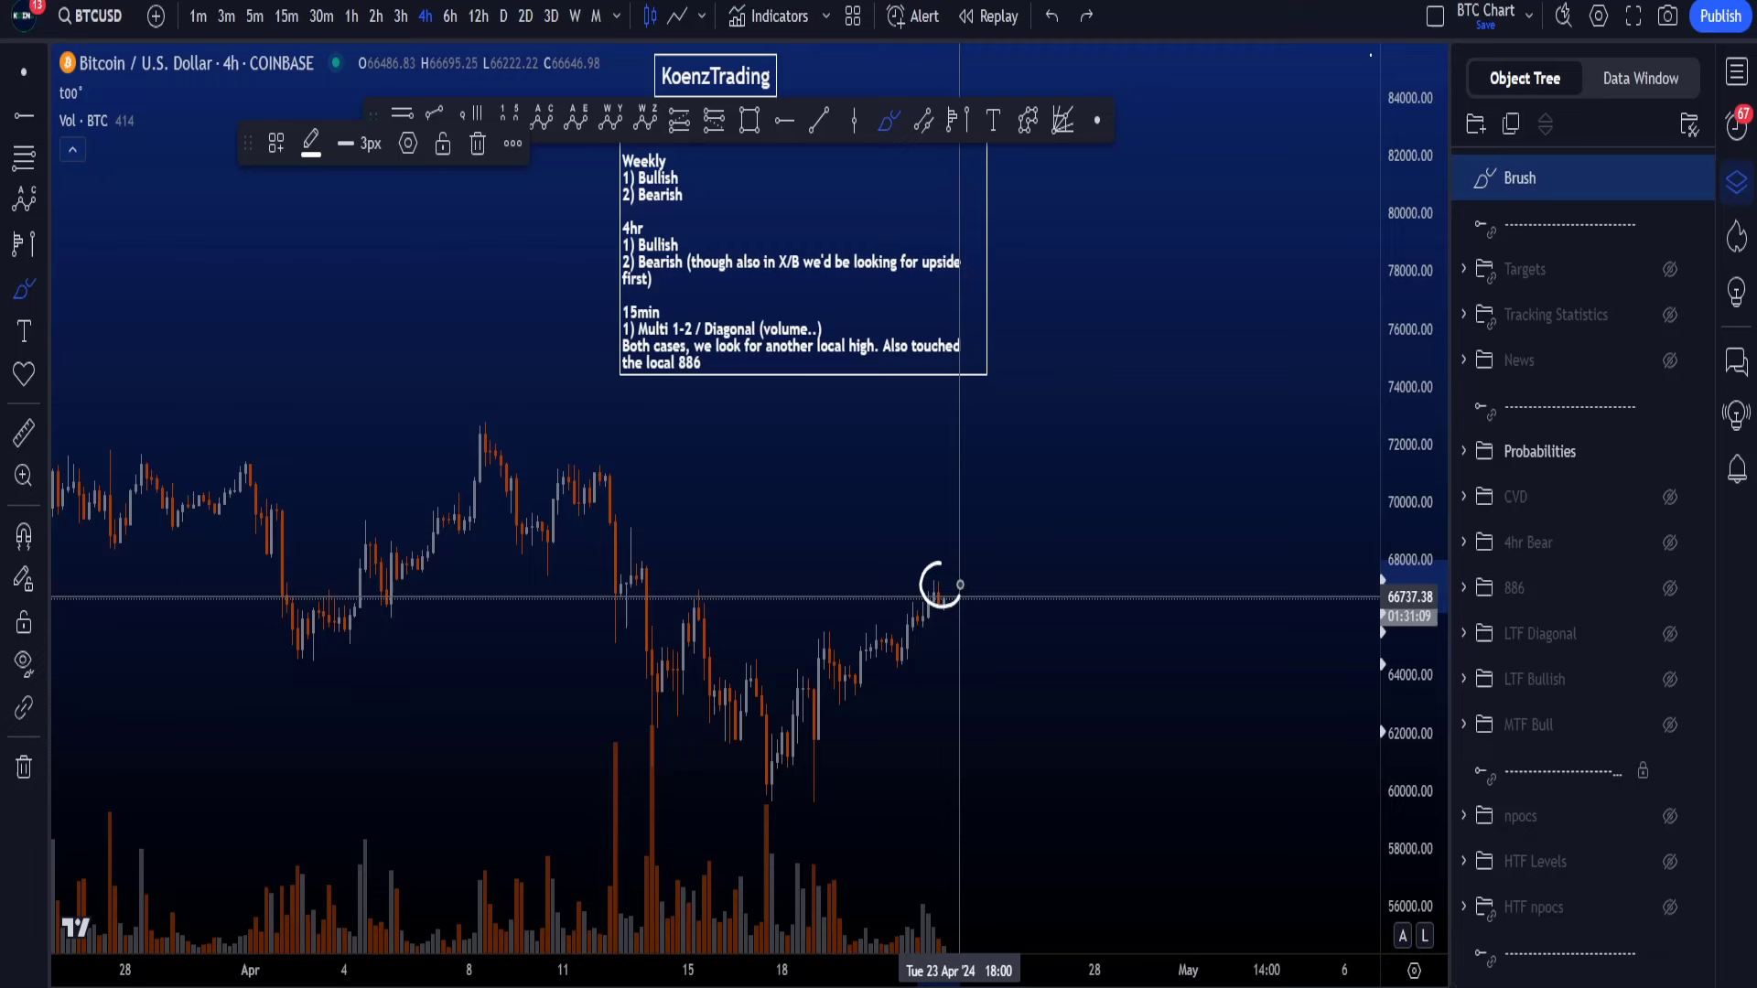
key(Delete)
Step: Show the Targets drawing group with its dnpoc, Daily and w zones, and undo any brush strokes drawn over it
click(1668, 225)
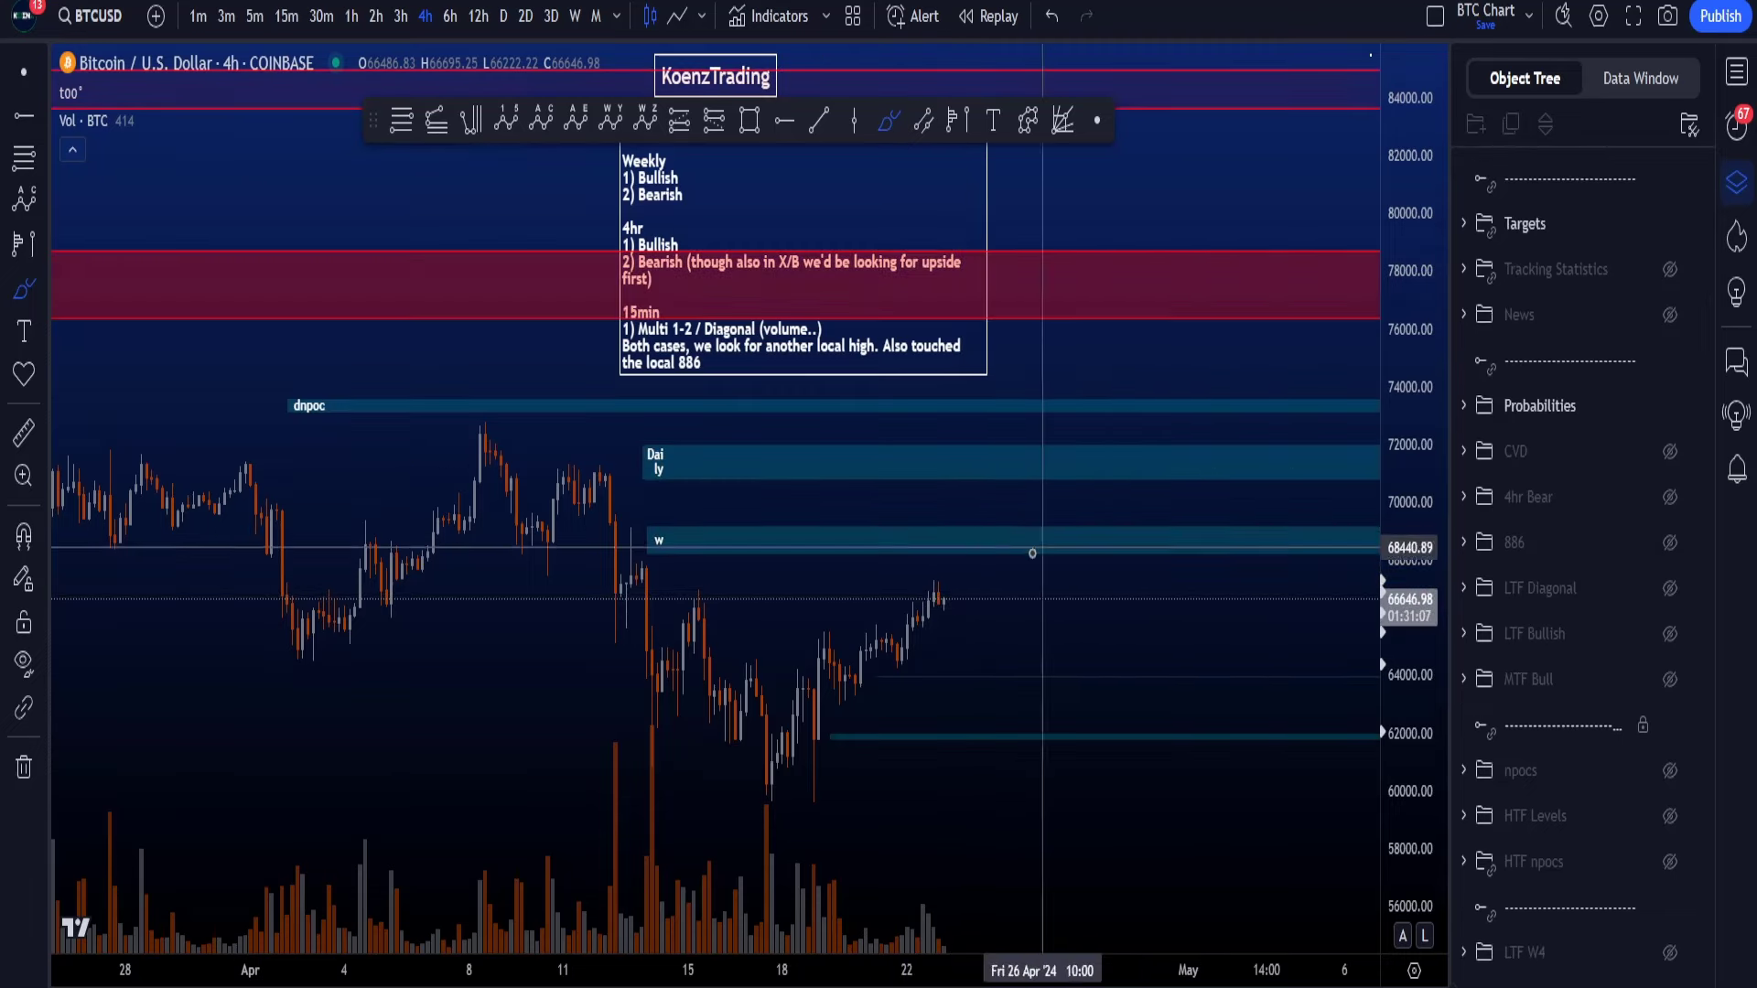
key(ctrl+z)
key(ctrl+z)
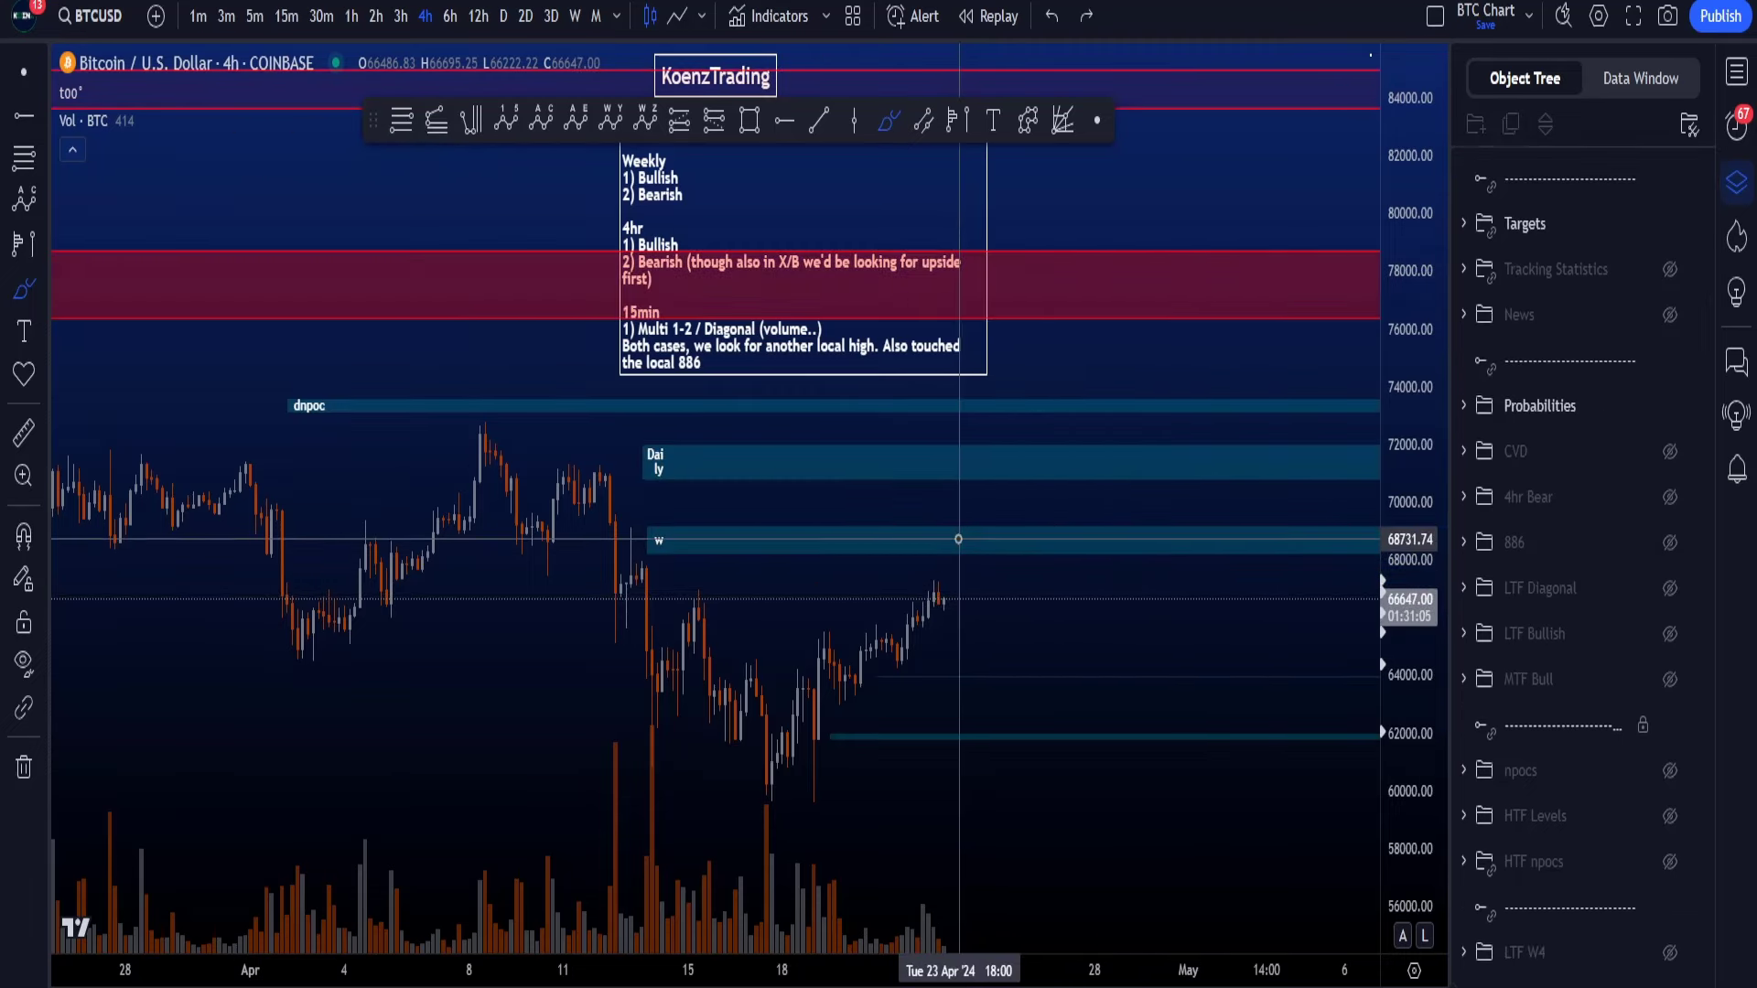